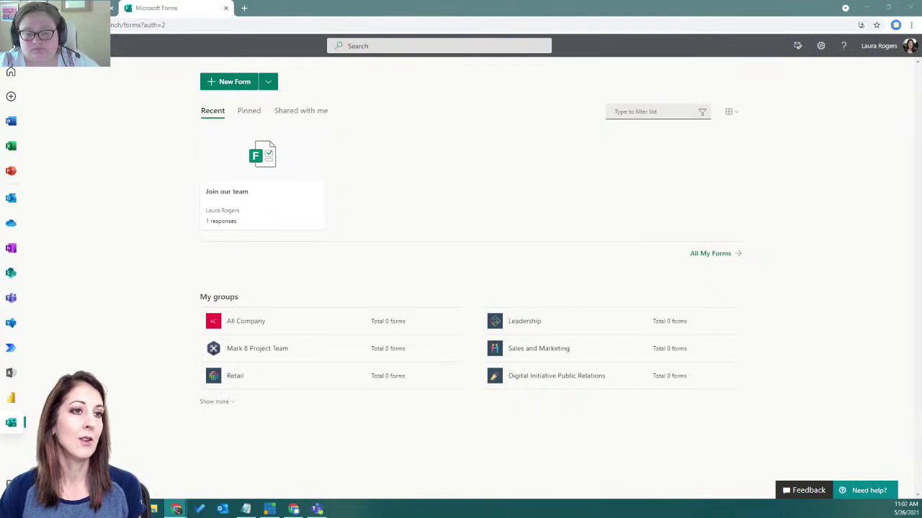
Switch to the Microsoft Teams browser window, maximize it and find Committee A's General channel in the team list
key(alt+Tab)
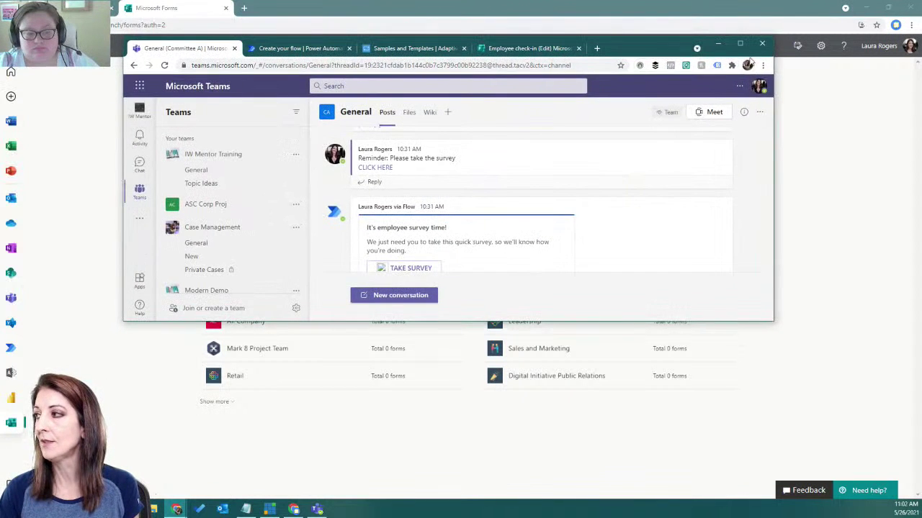
double_click(735, 47)
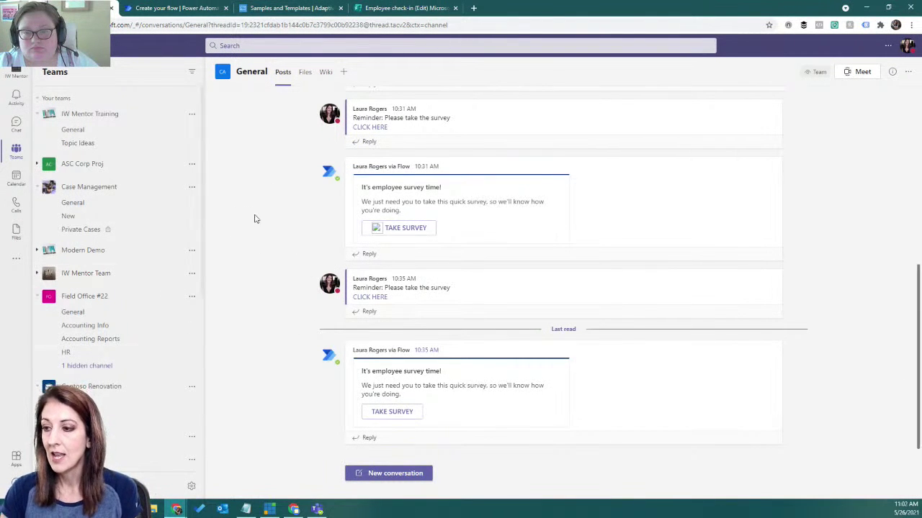
scroll(133, 234, down, 5)
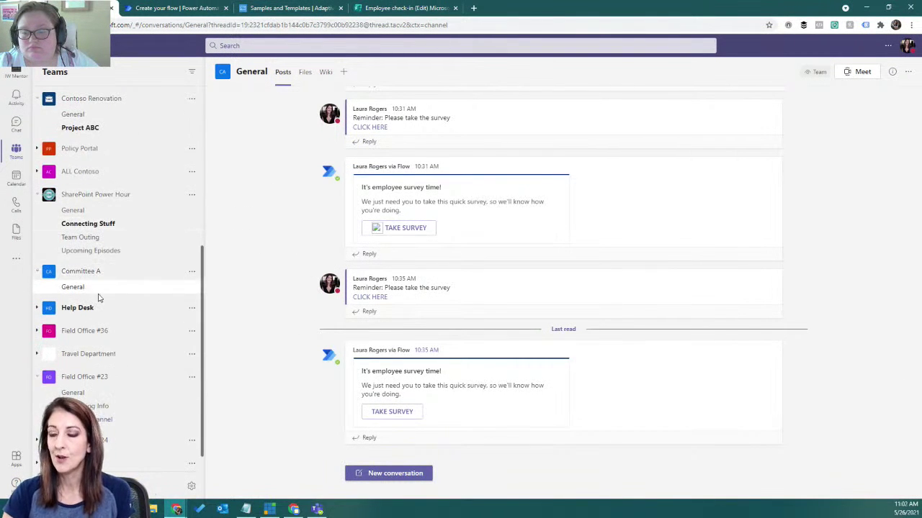
Start a recurring survey in a new Forms tab for Committee A's General channel, using the Daily health check-in template
click(345, 73)
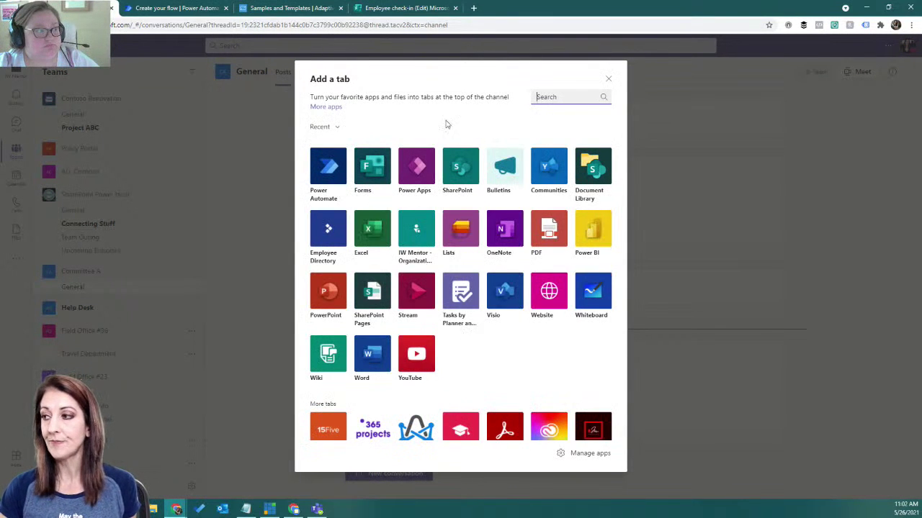
key(Escape)
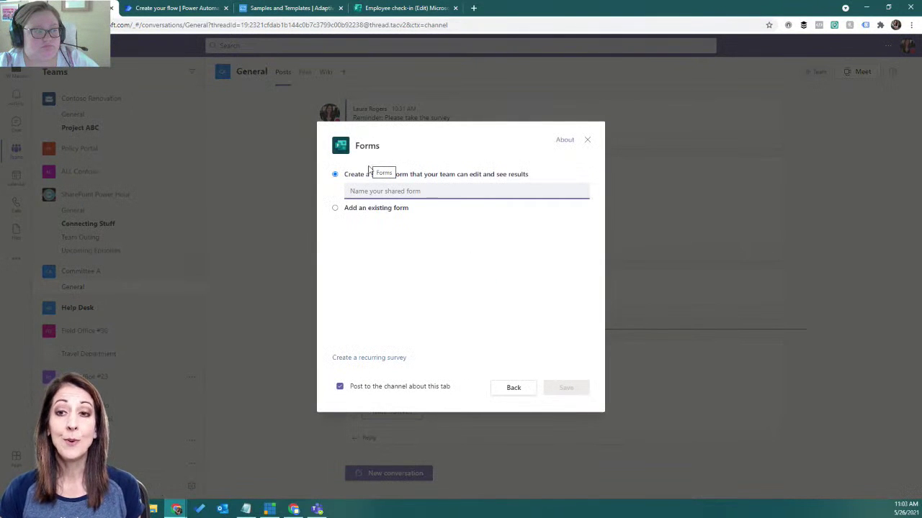
click(374, 358)
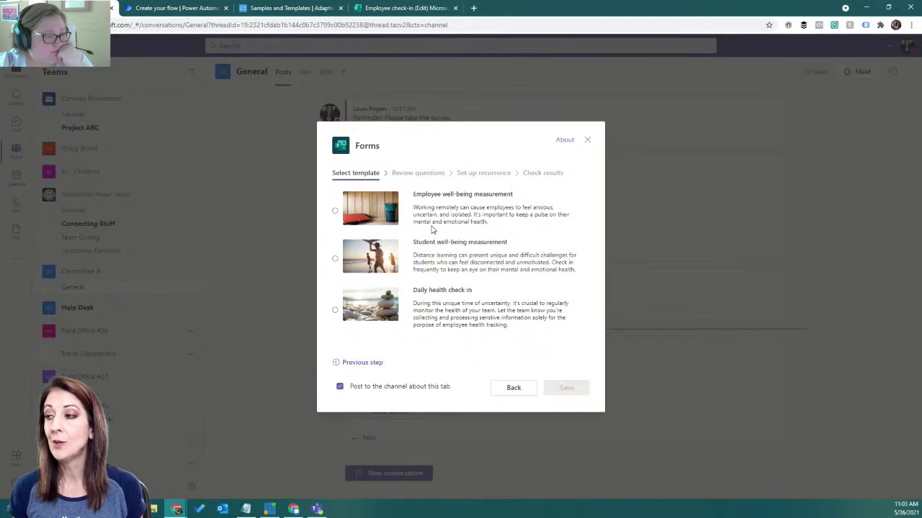
click(335, 311)
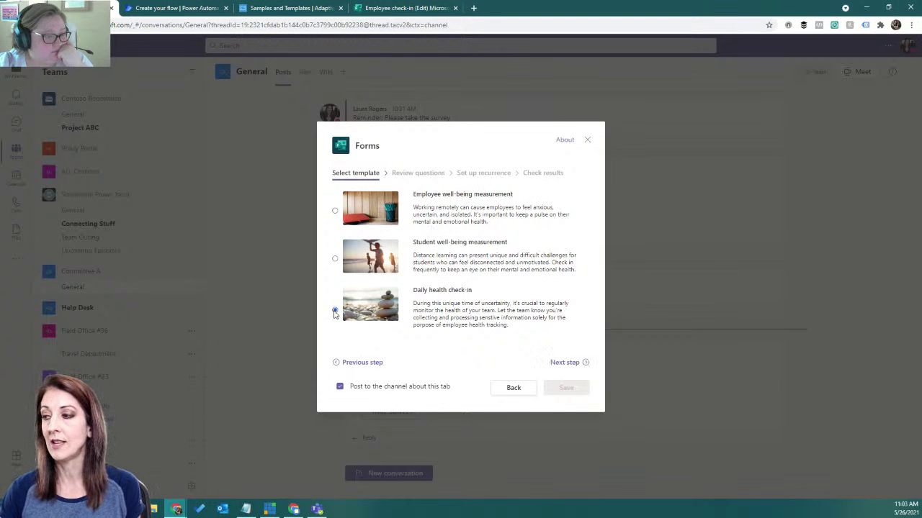
click(560, 363)
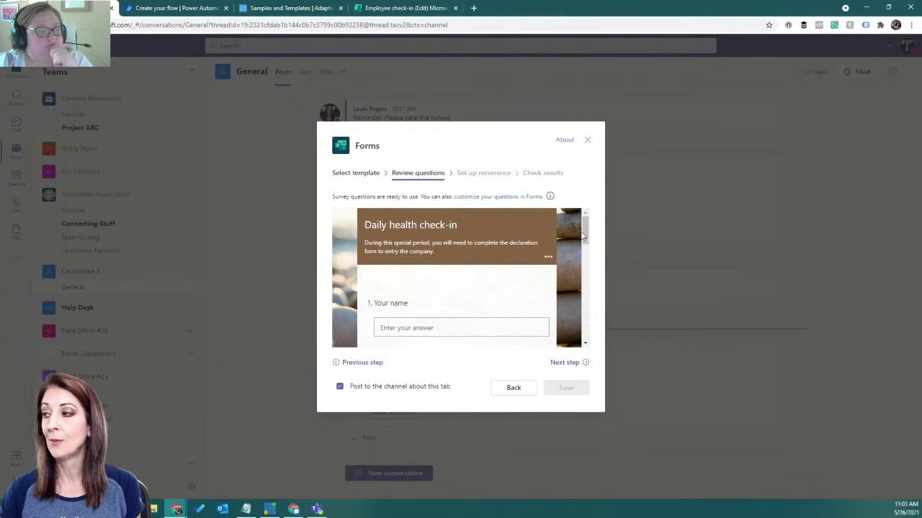
Review the Daily health check-in questions, proceed through the recurrence and results stages, and save the tab with a channel post
scroll(589, 249, down, 2)
mouse_move(588, 250)
mouse_down()
mouse_move(589, 323)
mouse_move(584, 220)
mouse_up()
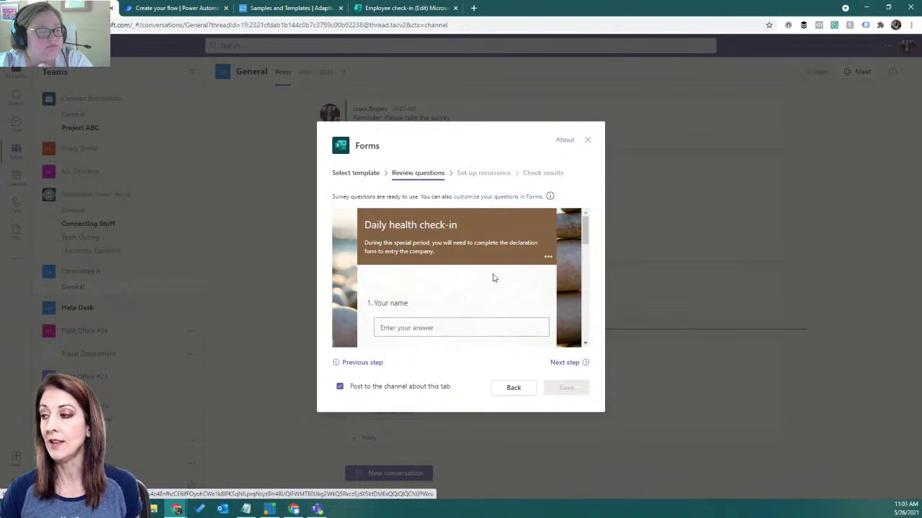
click(564, 363)
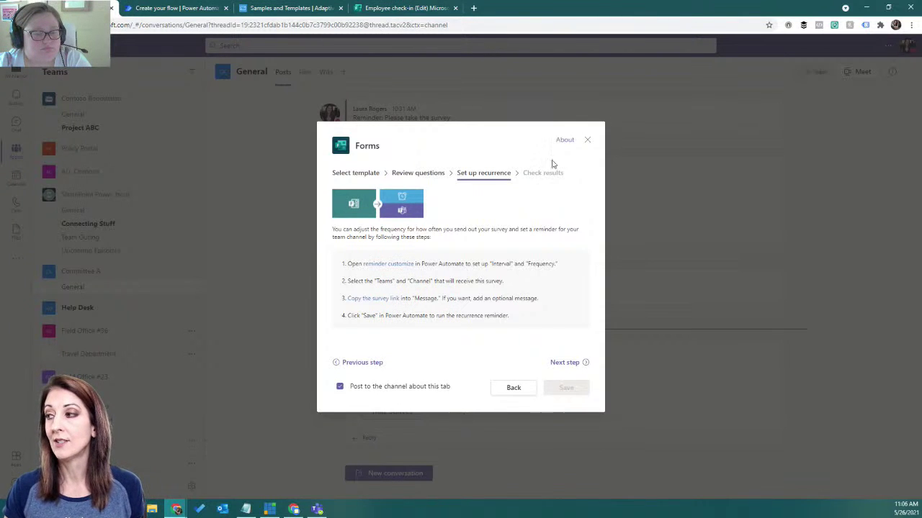
click(564, 363)
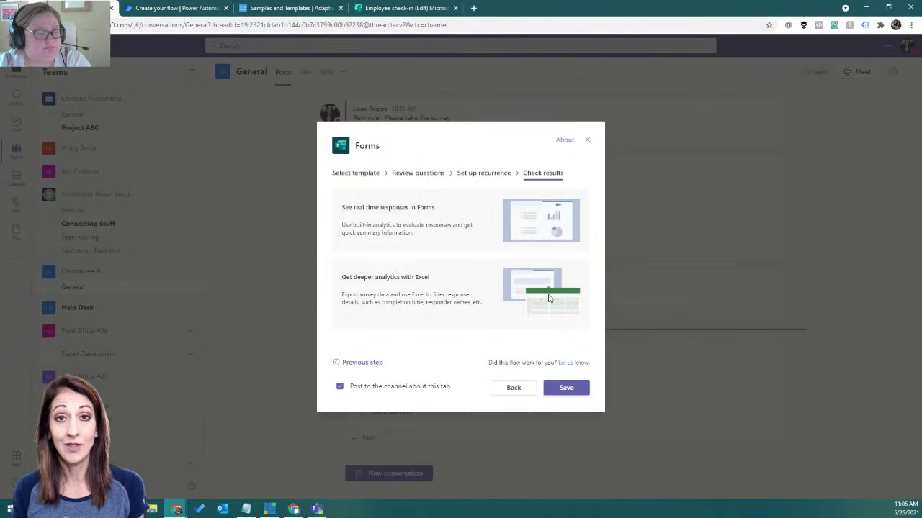
click(579, 386)
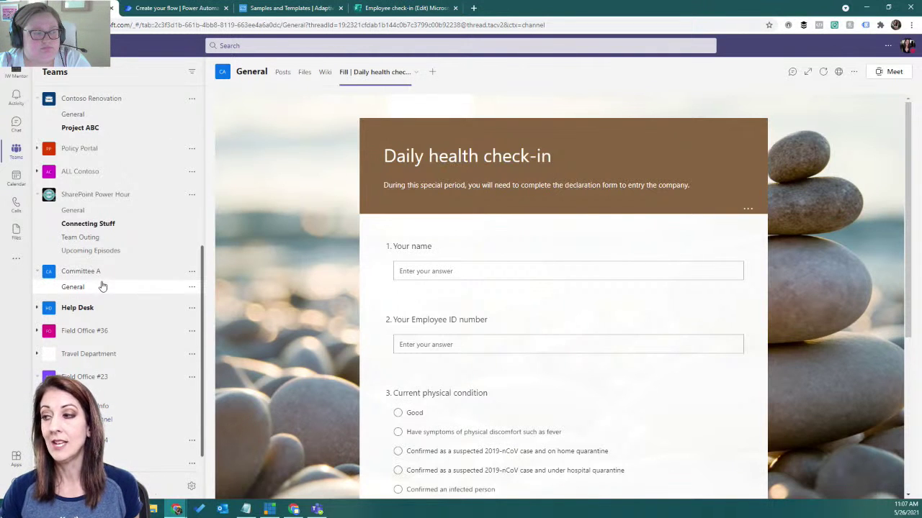
Remove the Daily health check-in form tab from Committee A's General channel
click(416, 73)
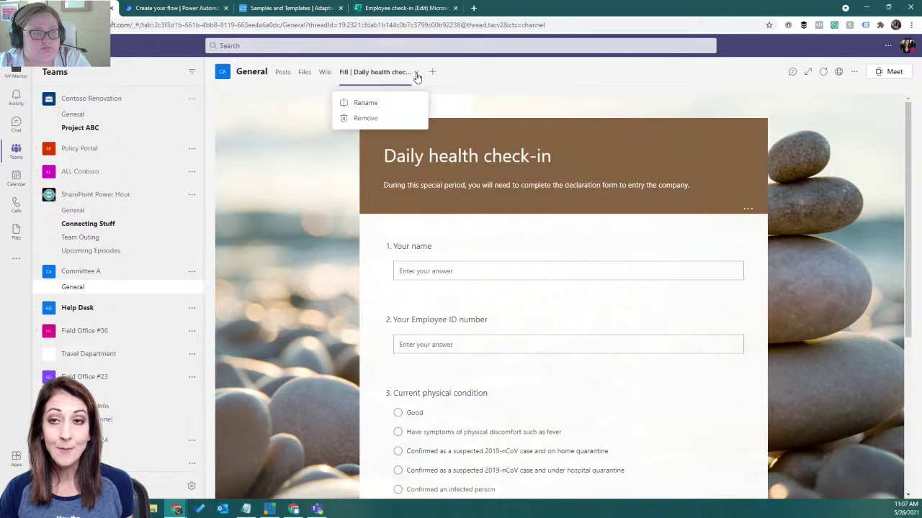
click(374, 119)
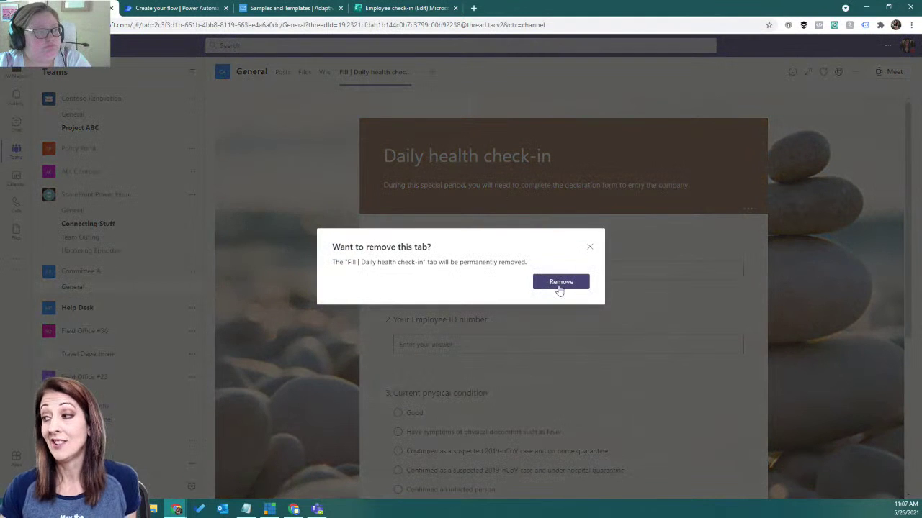
click(560, 282)
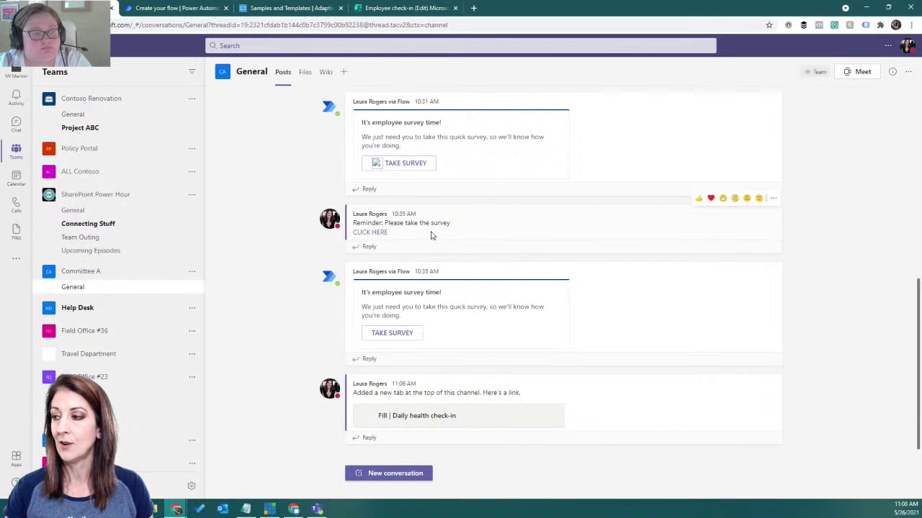
Open the survey from the 10:35 AM employee survey card to view its form, and close it again
click(392, 335)
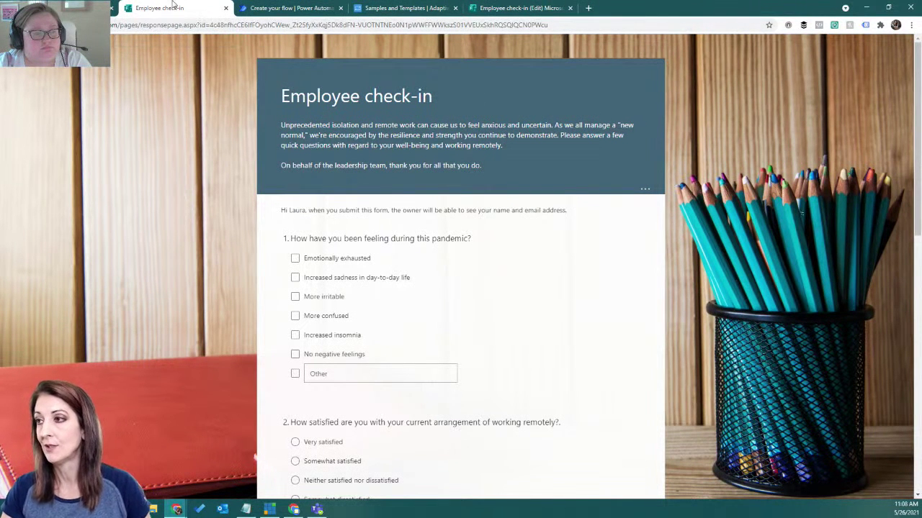
click(225, 8)
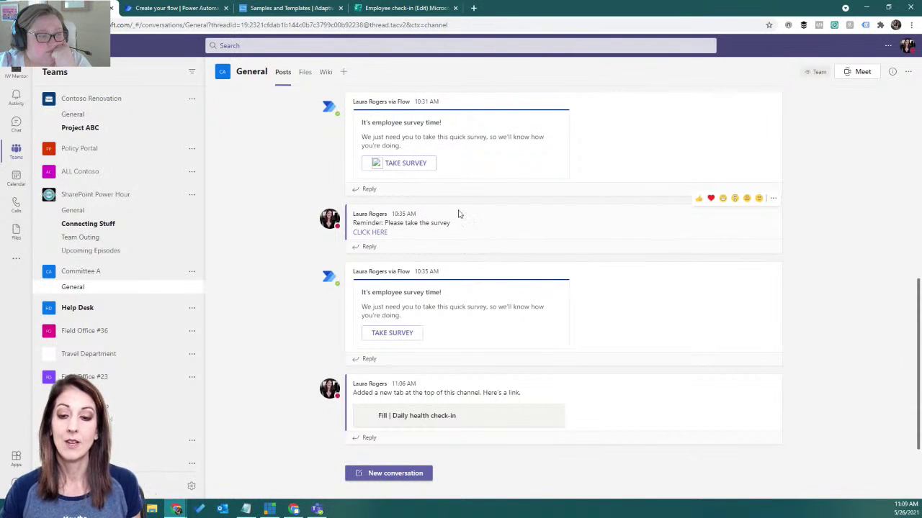
Switch to the Teams desktop app's Power Hour General channel, maximize the window and hide the tab conversation
click(317, 509)
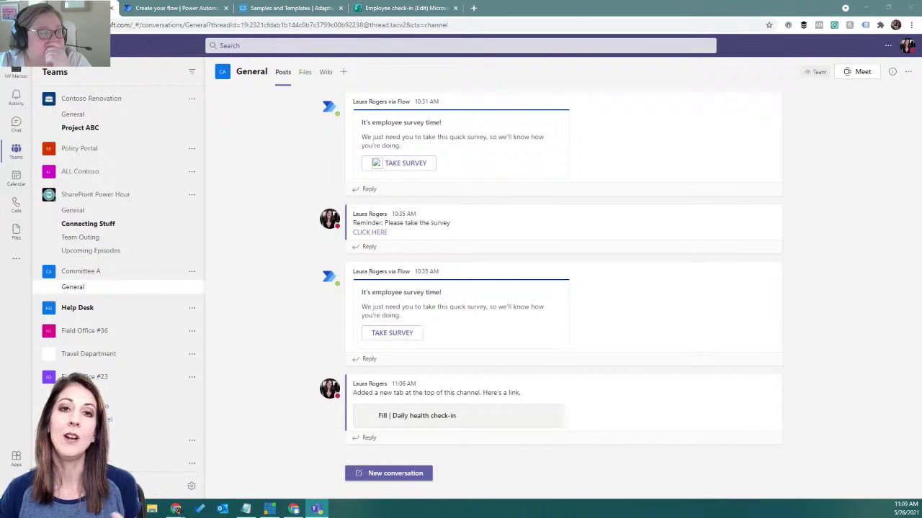
key(alt+Tab)
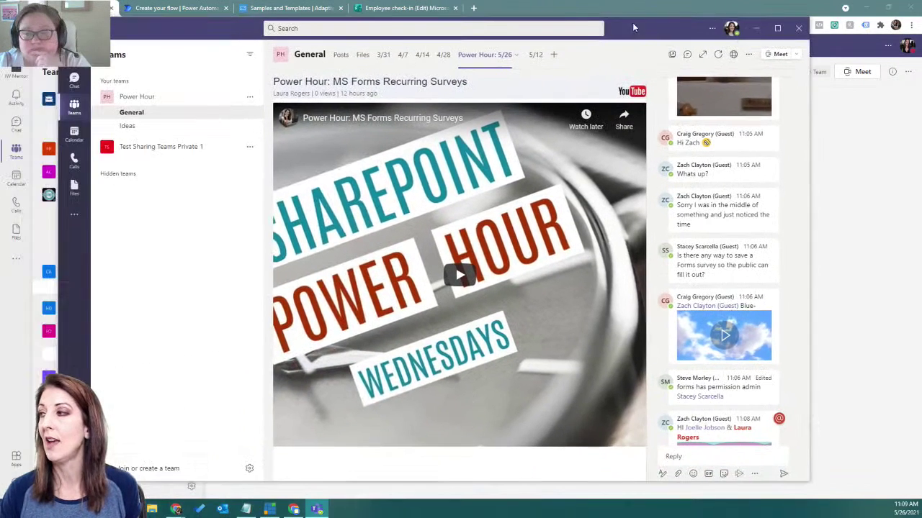
click(776, 29)
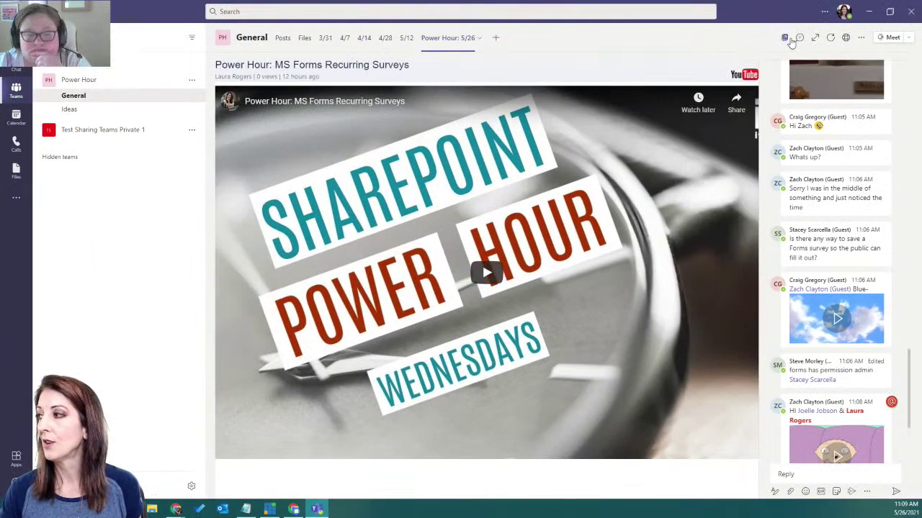
click(797, 44)
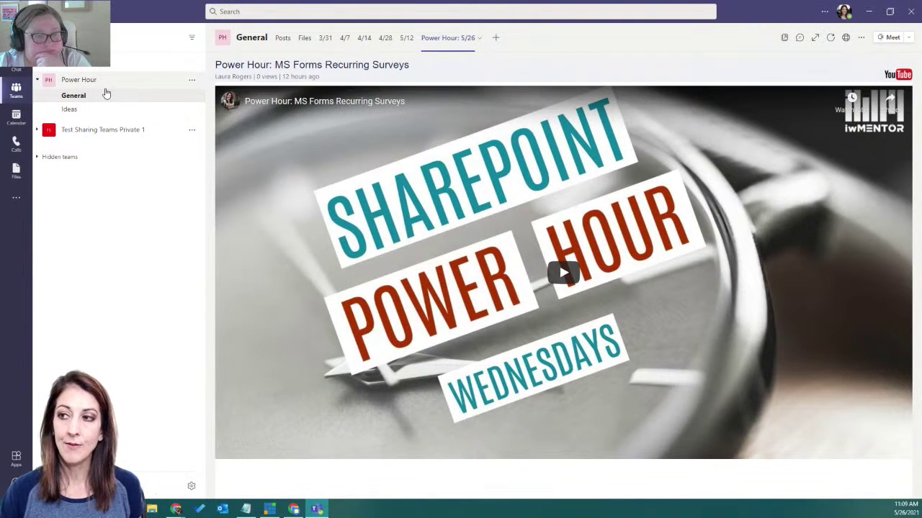
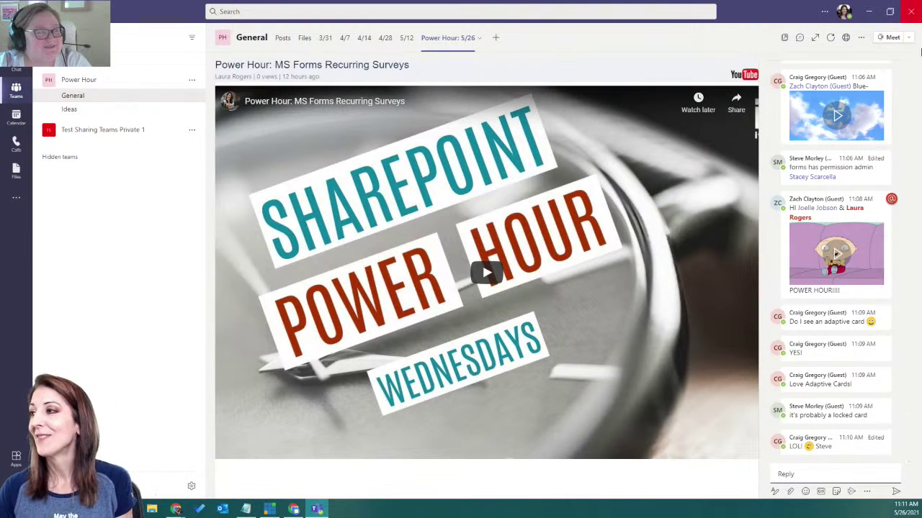
Start a recurring survey in a new Forms tab with the Employee well-being measurement template and review its questions
click(496, 41)
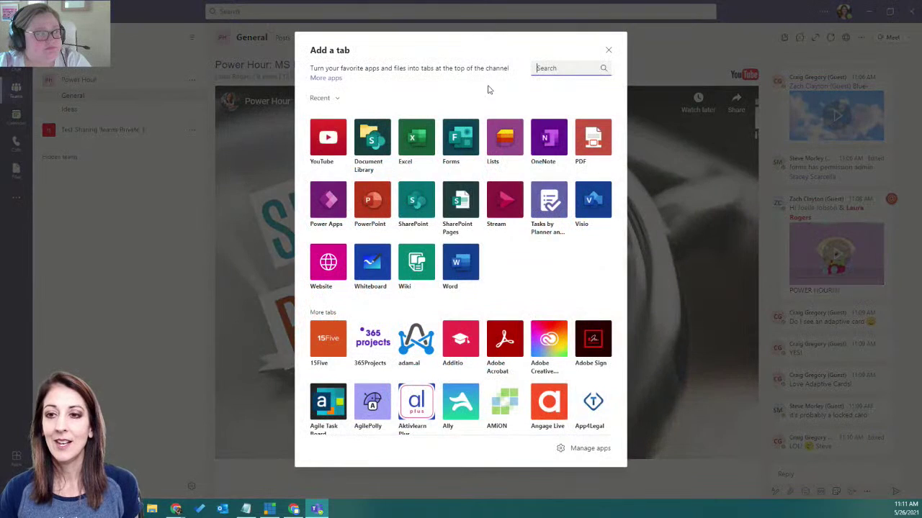
click(465, 135)
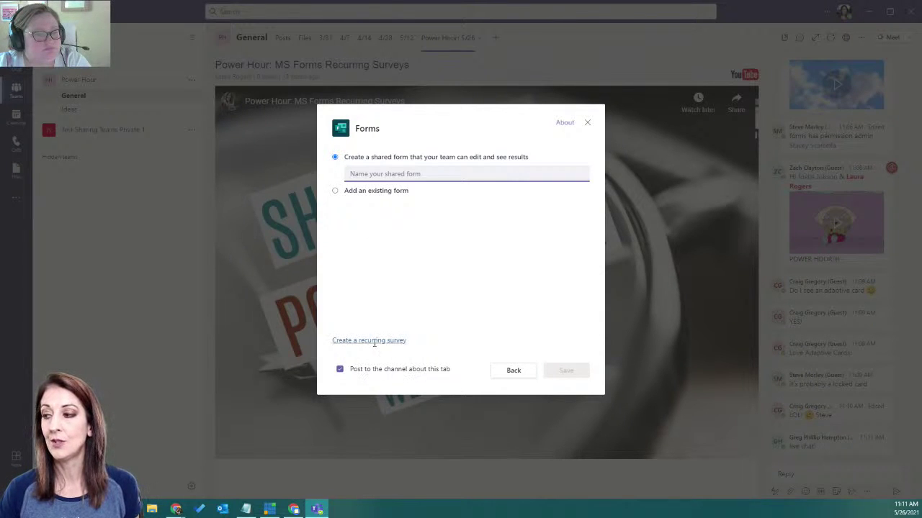
click(373, 340)
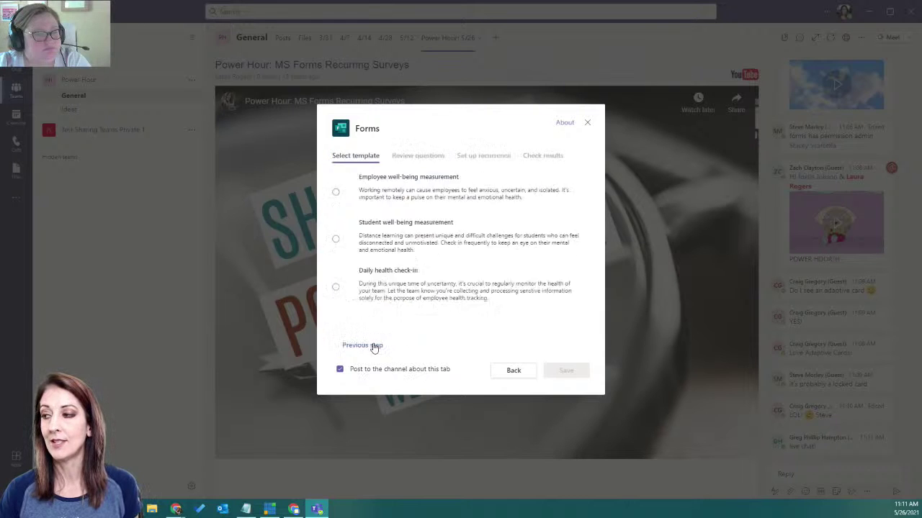
click(335, 194)
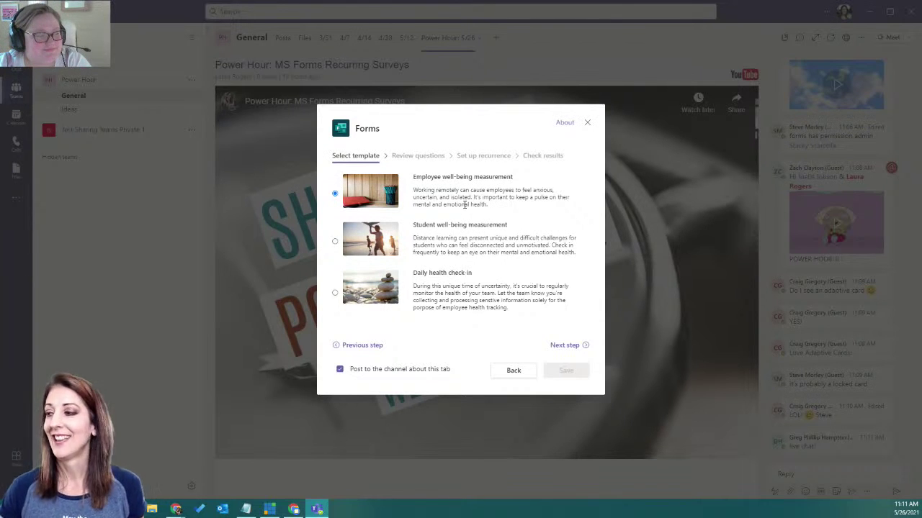
click(565, 347)
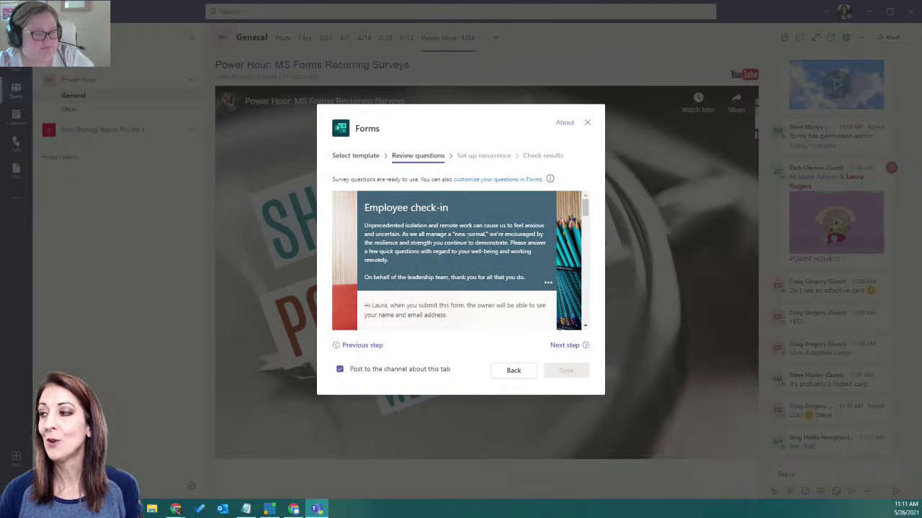
scroll(492, 301, down, 5)
scroll(491, 301, up, 6)
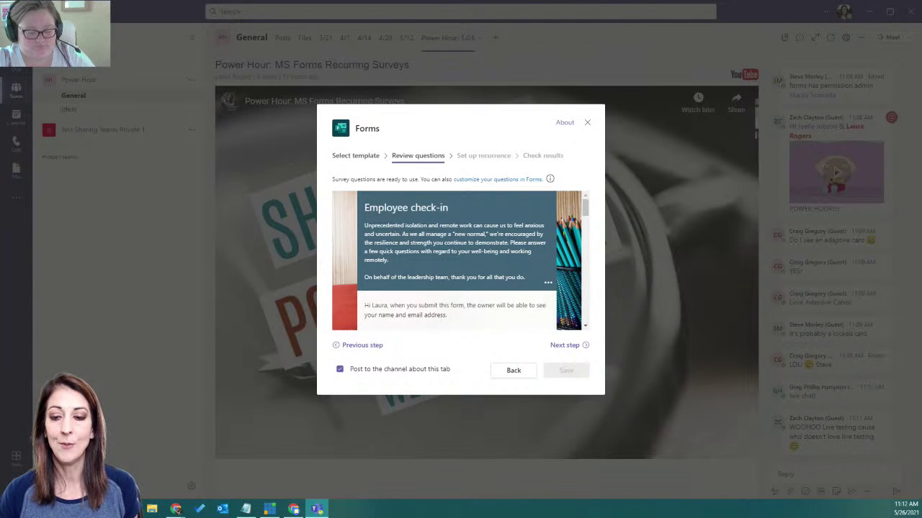
Switch to the Microsoft Forms browser window and load forms.microsoft.com to check the recent forms and group forms
key(alt+Tab)
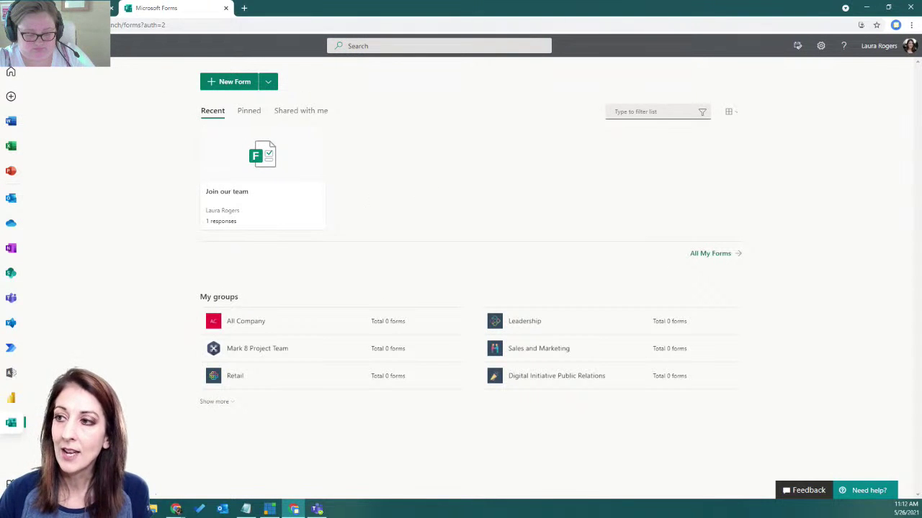
key(ctrl+l)
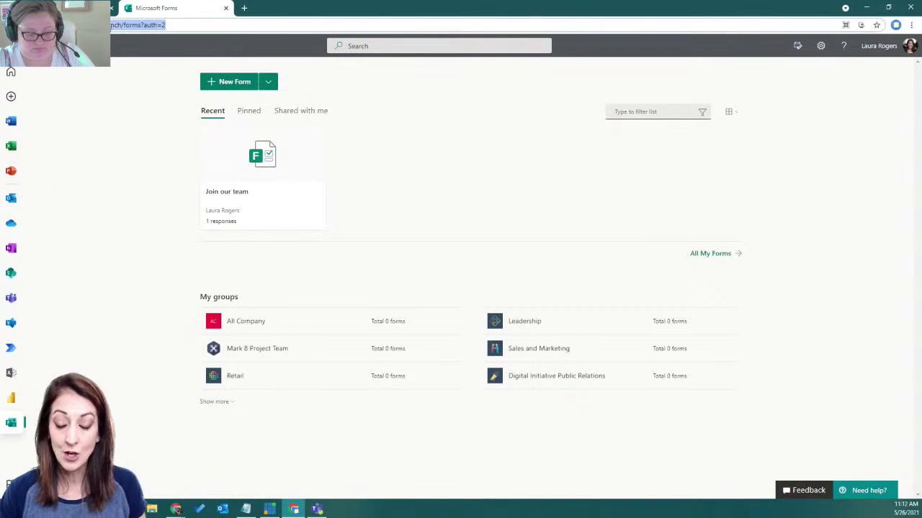
text(forms.microsoft.com)
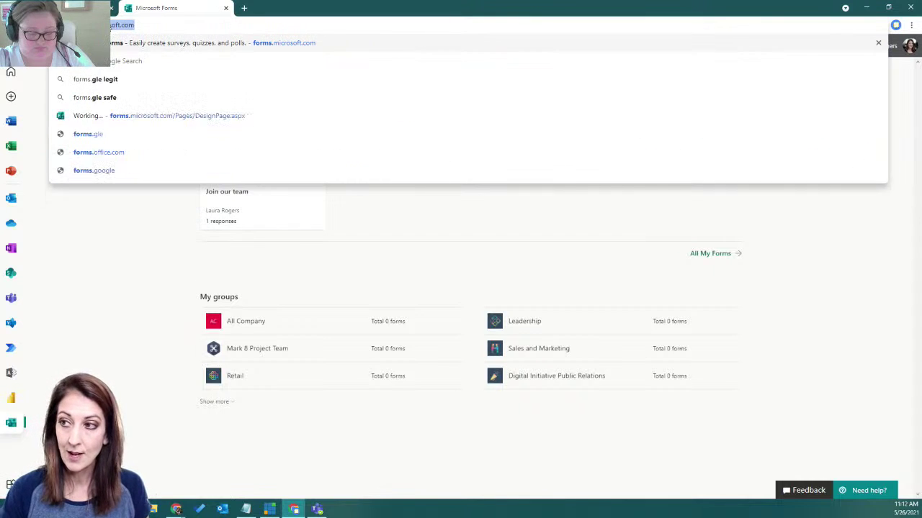
key(Return)
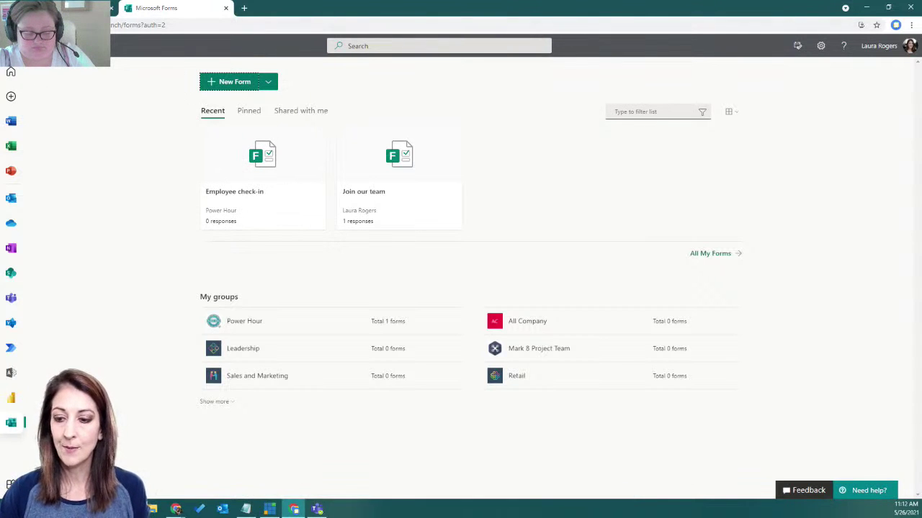
Return to the survey setup in Teams, advance to recurrence setup and open the reminder customization in Power Automate
key(alt+Tab)
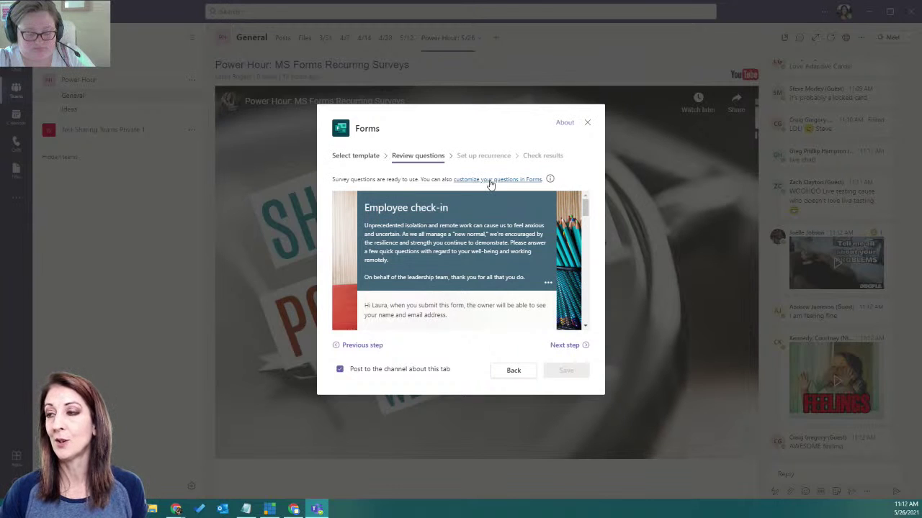
click(561, 346)
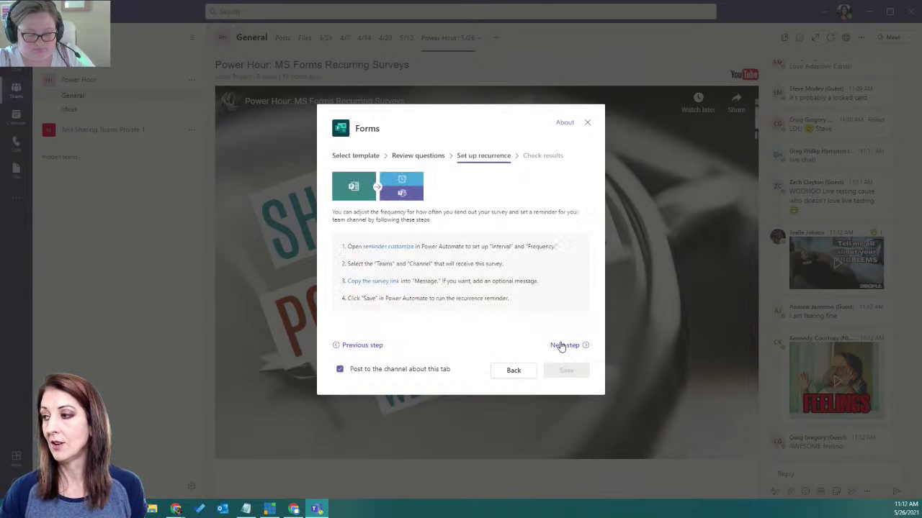
click(401, 249)
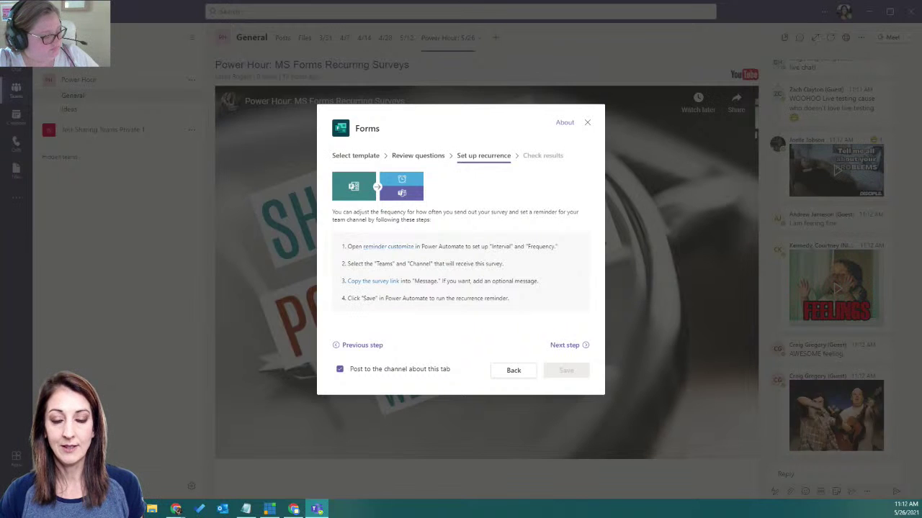
key(alt+Tab)
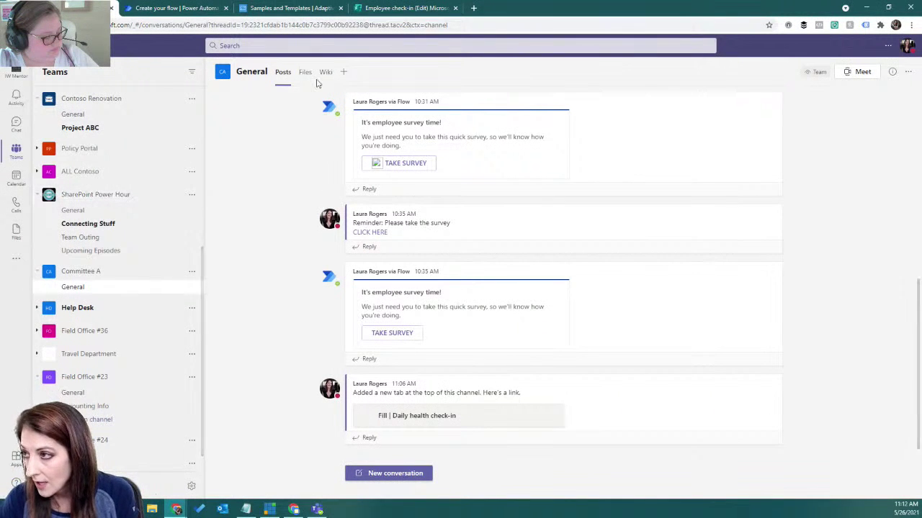
click(473, 8)
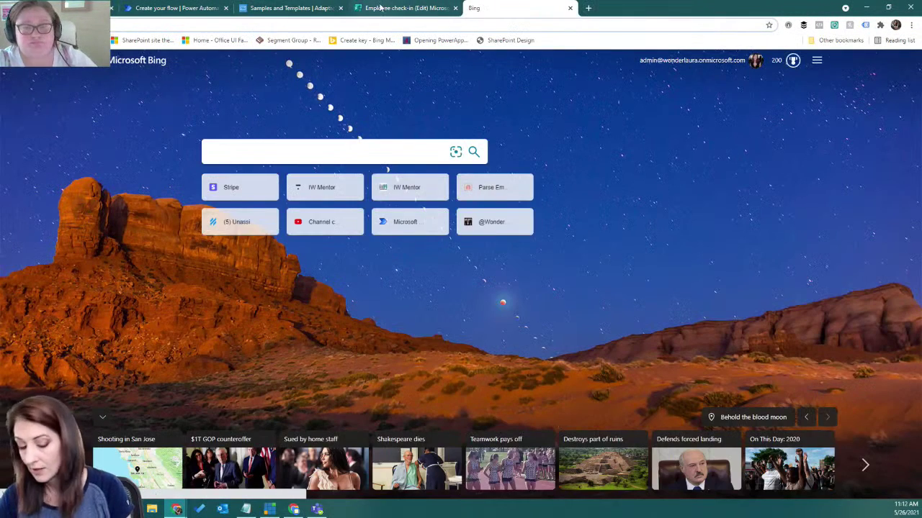
text(flow)
key(Return)
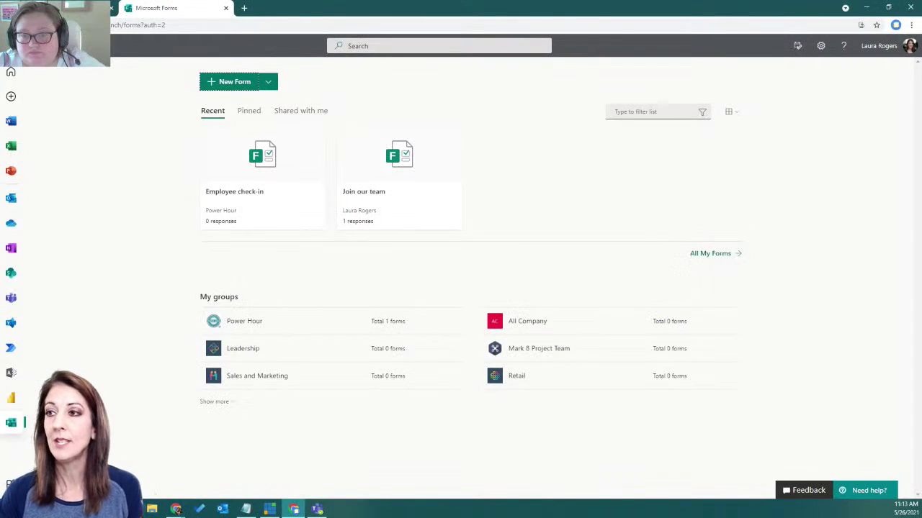
Open Microsoft Teams on the web in a new browser tab of the window showing Microsoft Forms
click(244, 8)
text(teams)
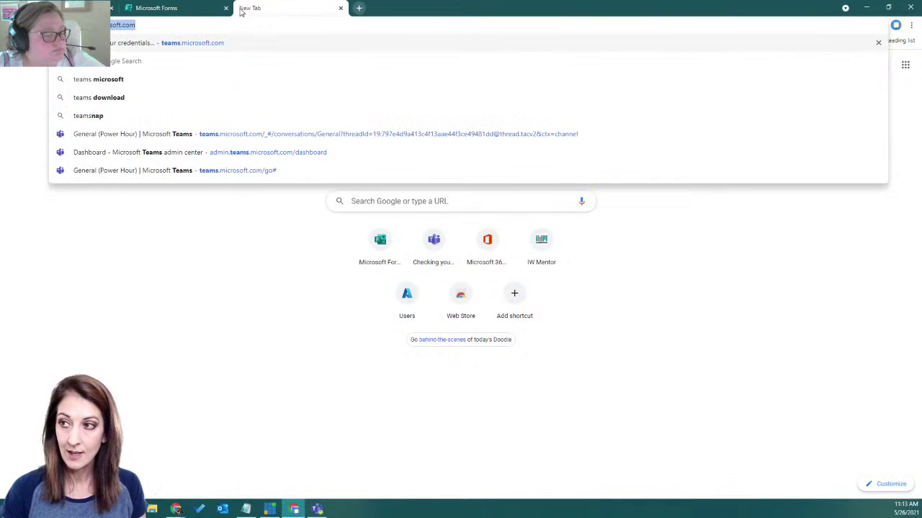
key(Return)
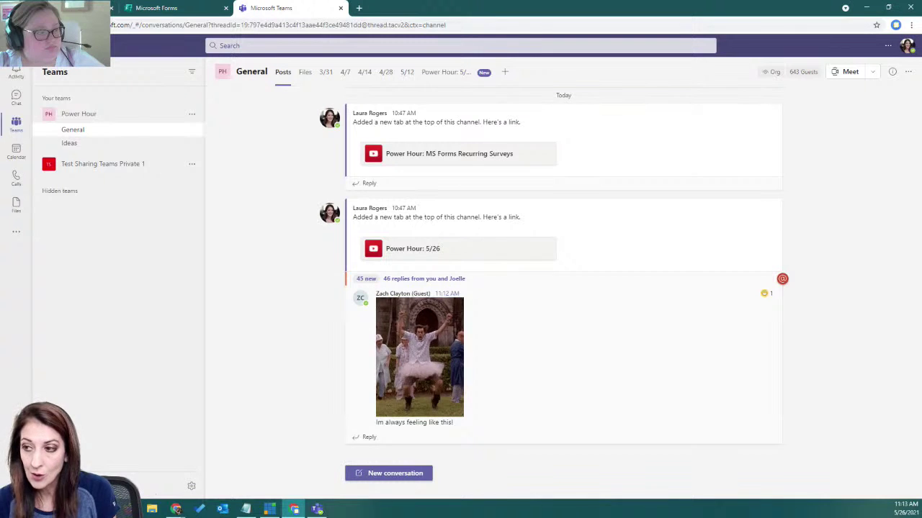
Start a recurring survey in a new Forms tab with the Daily health check-in template and open its reminder customization in Power Automate
click(505, 72)
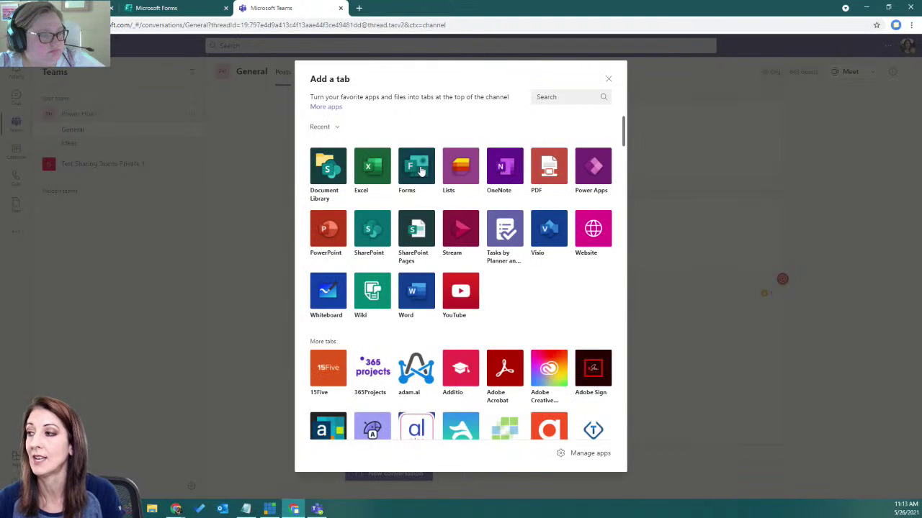
key(Escape)
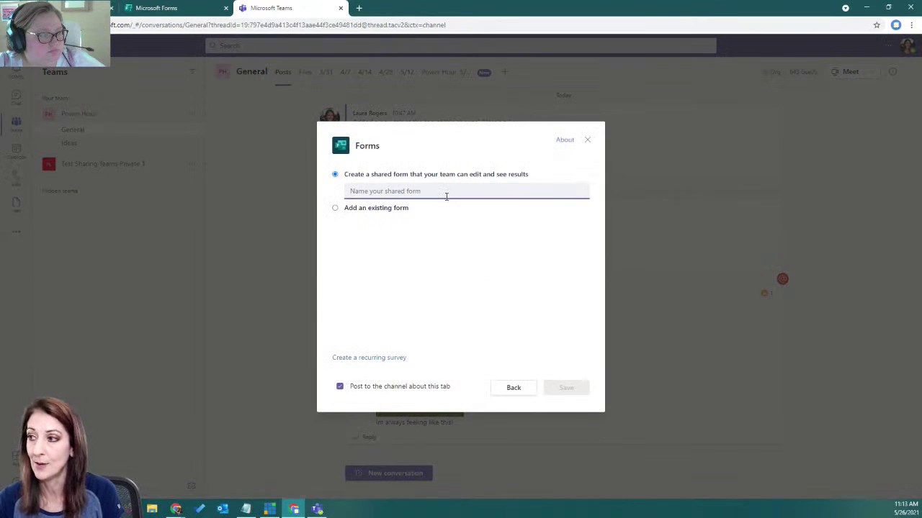
click(372, 357)
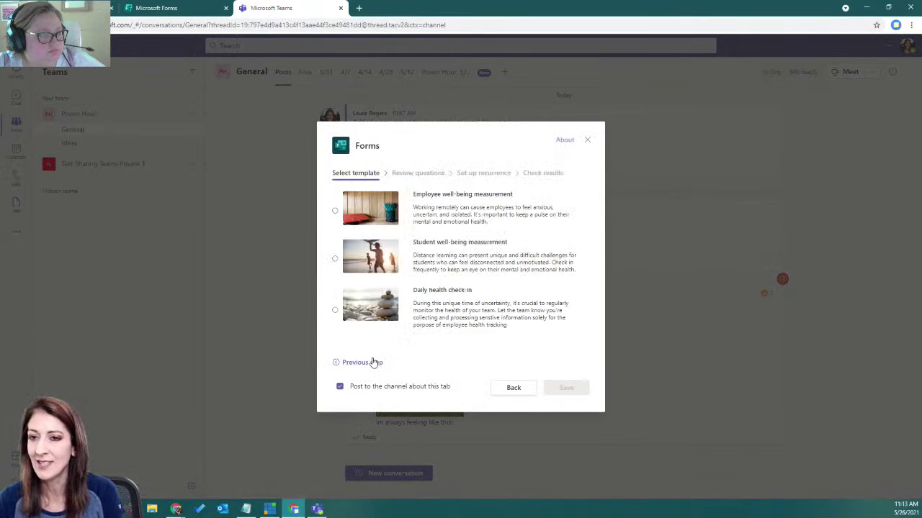
click(335, 311)
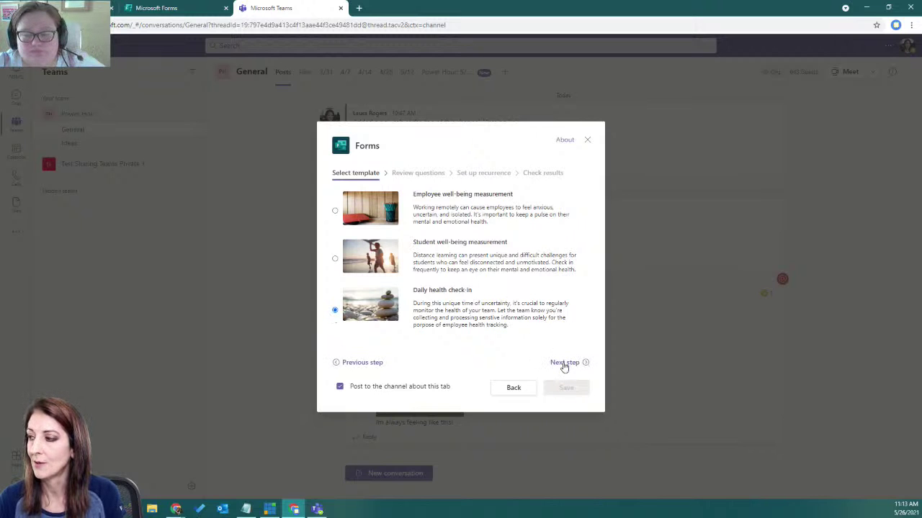
click(565, 364)
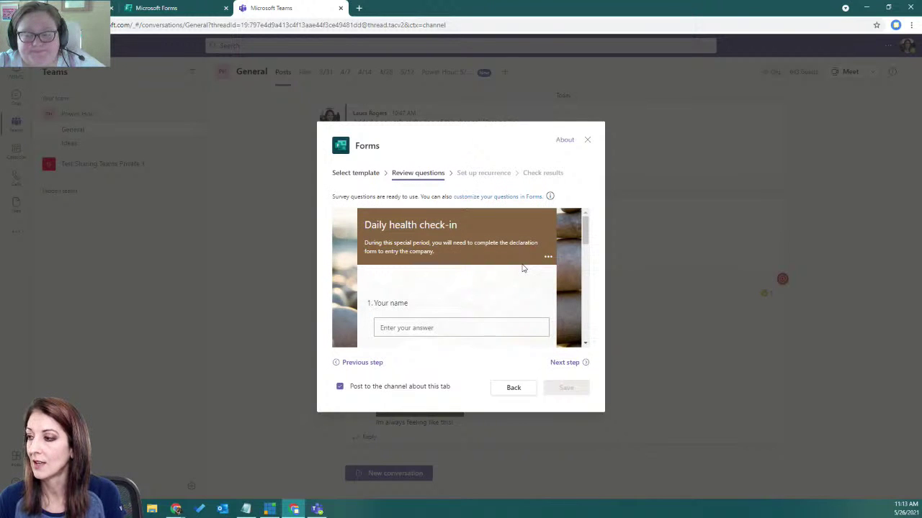
click(562, 364)
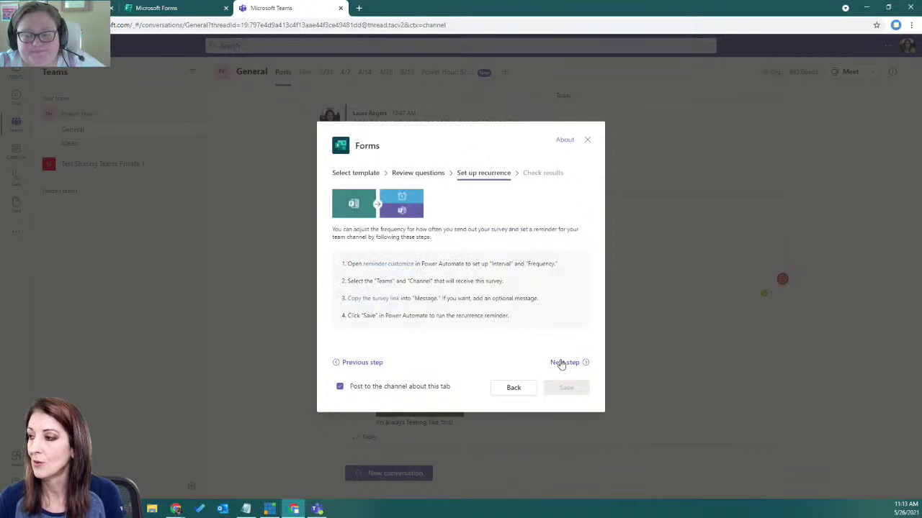
click(395, 265)
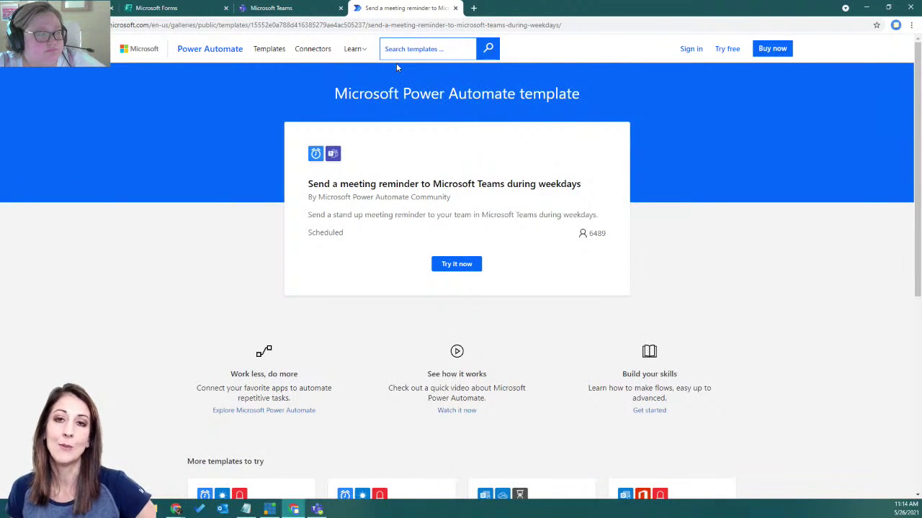
click(454, 265)
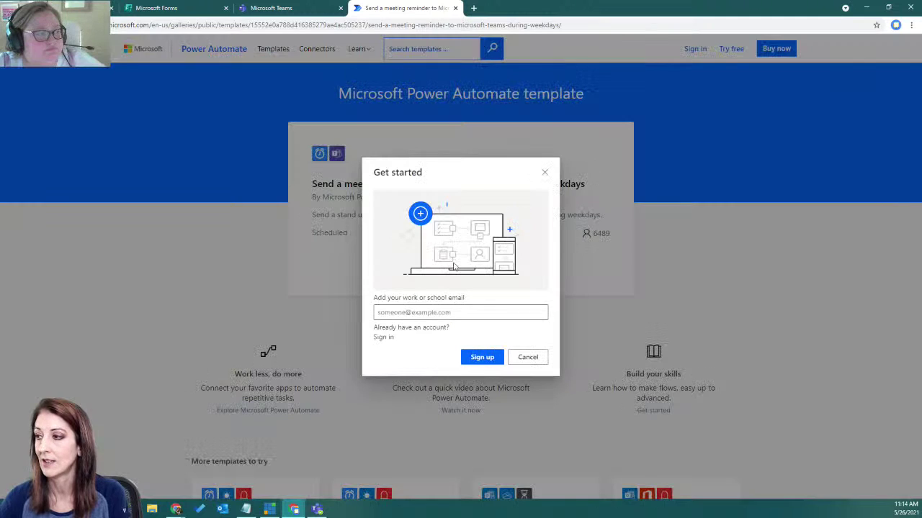
click(432, 312)
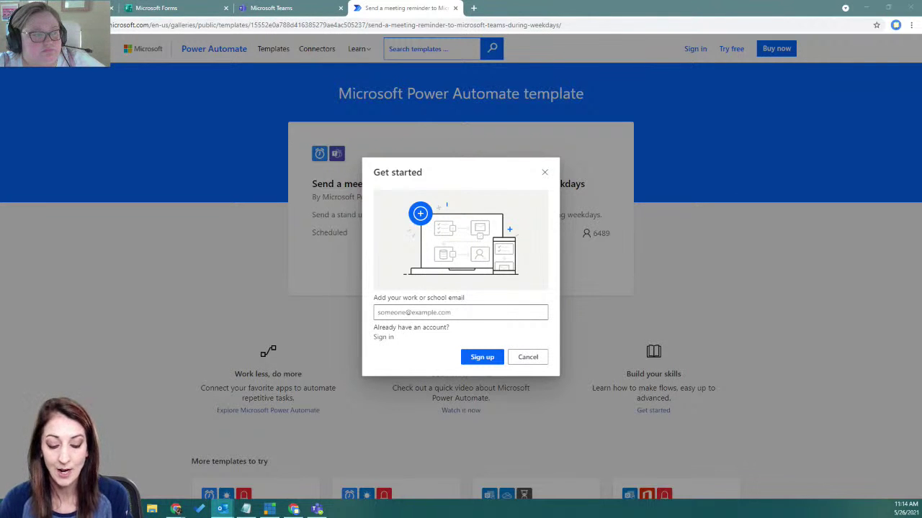
click(432, 311)
click(445, 322)
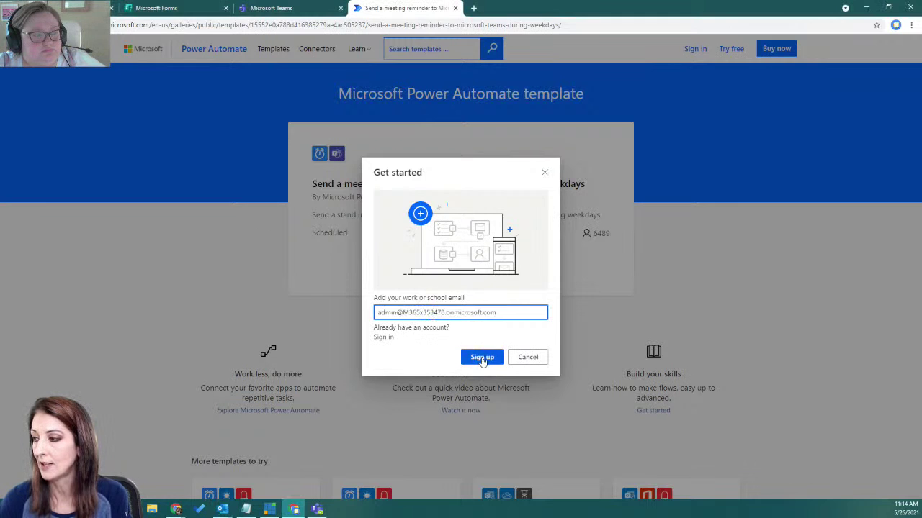
click(543, 175)
Sign in to Power Automate and continue with the Teams weekday meeting reminder template
click(692, 49)
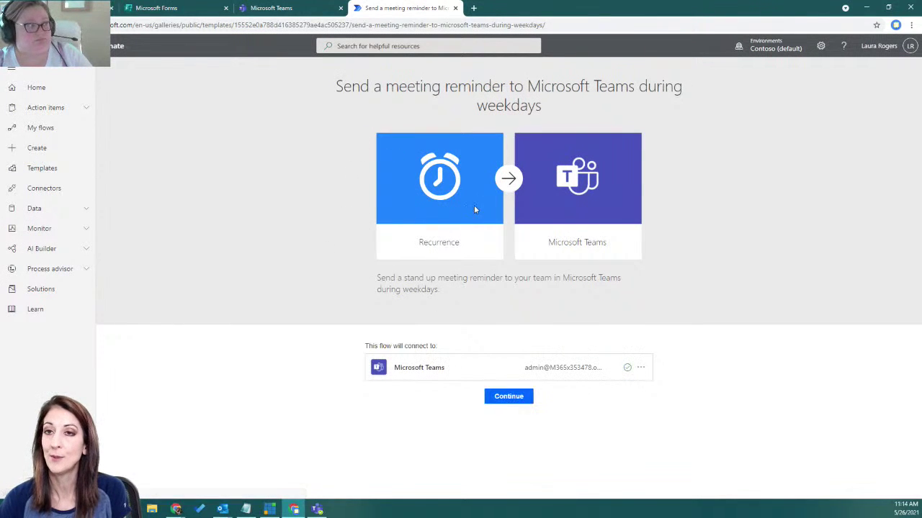
click(512, 400)
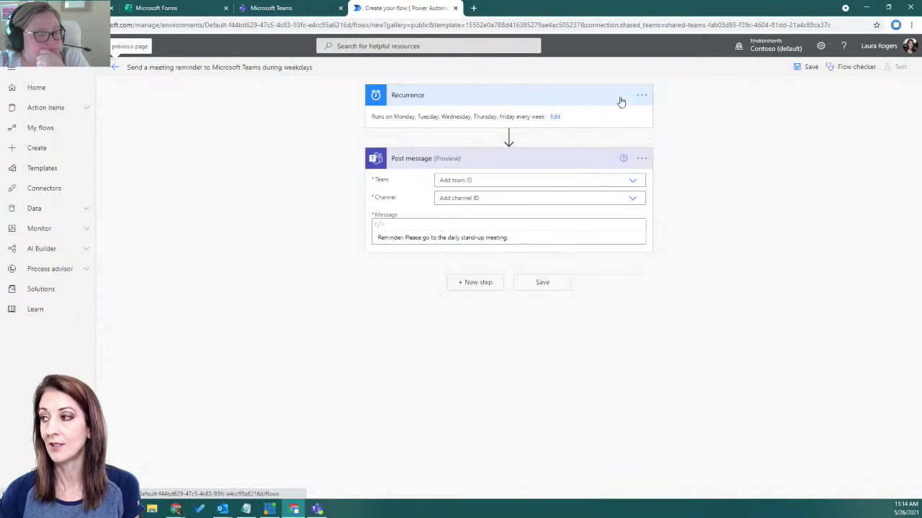
Examine the Recurrence trigger's interval, frequency choices and advanced scheduling options, then collapse the trigger
click(554, 117)
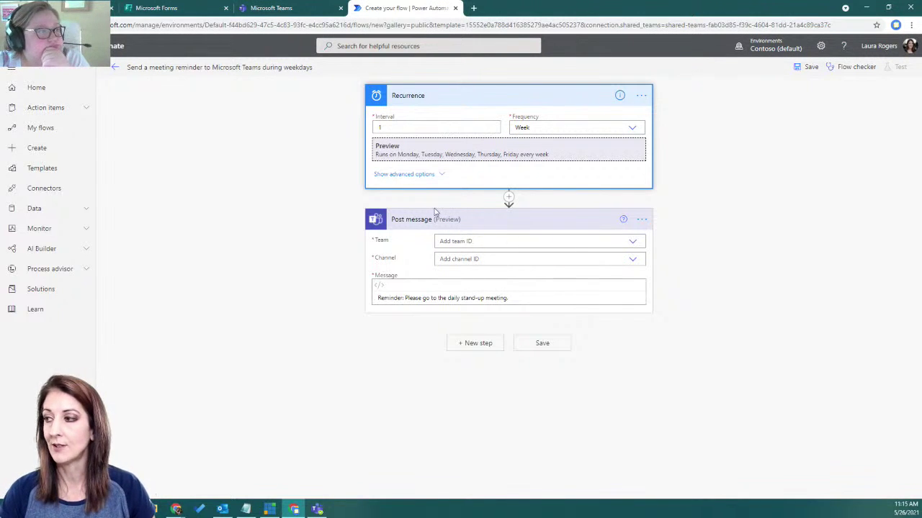
click(434, 175)
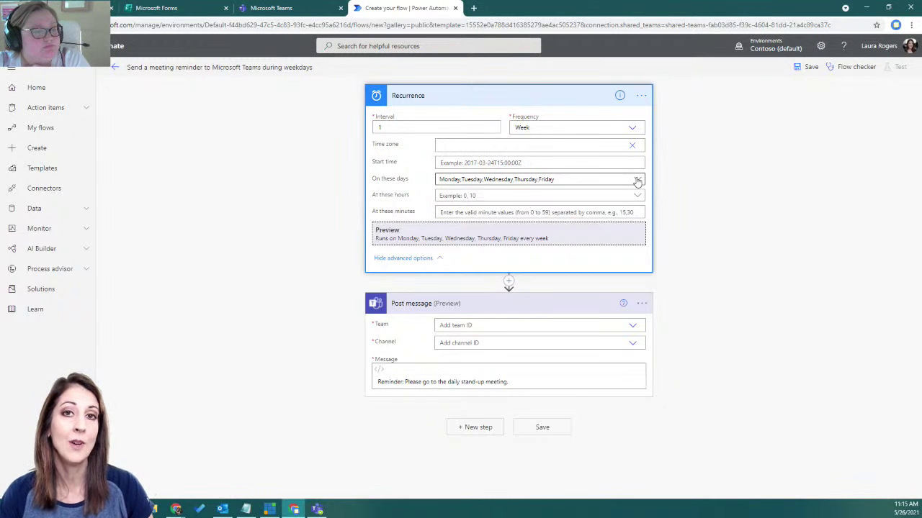
click(632, 127)
click(706, 153)
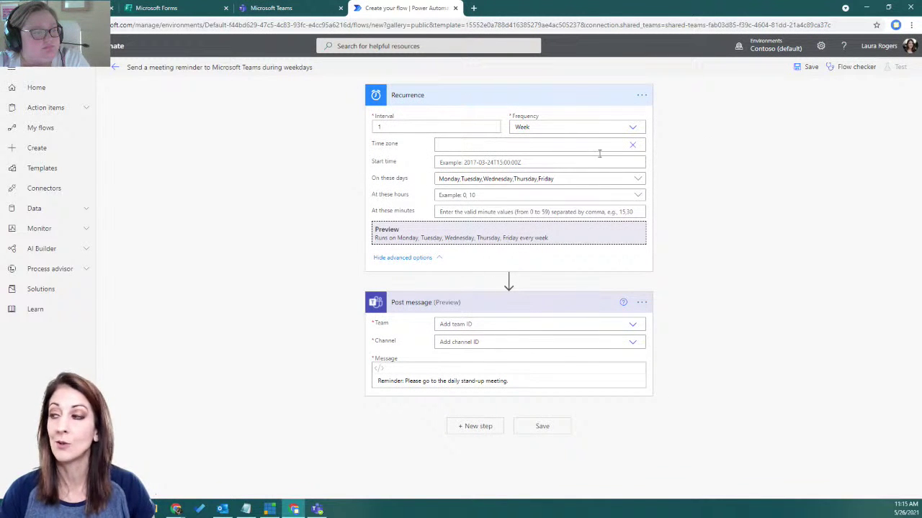
click(601, 96)
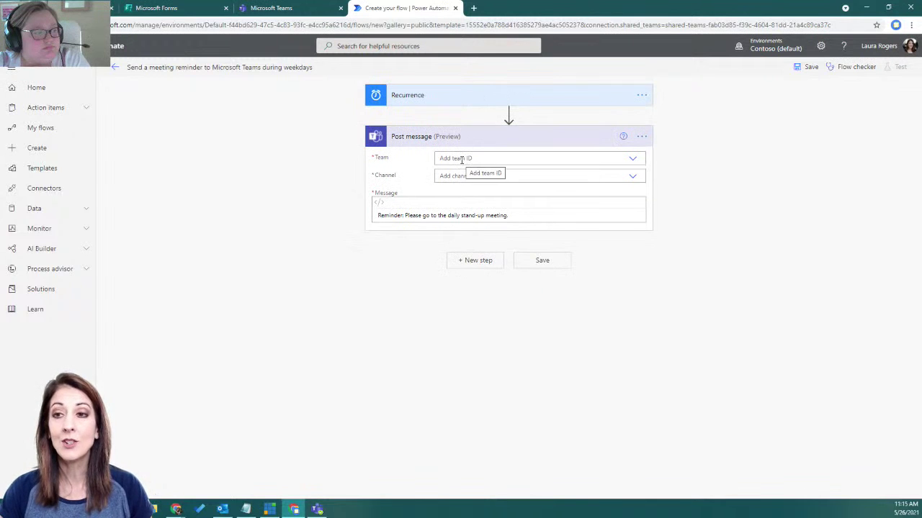
Set the Post message action to the Power Hour team and its Ideas channel
click(478, 214)
click(520, 216)
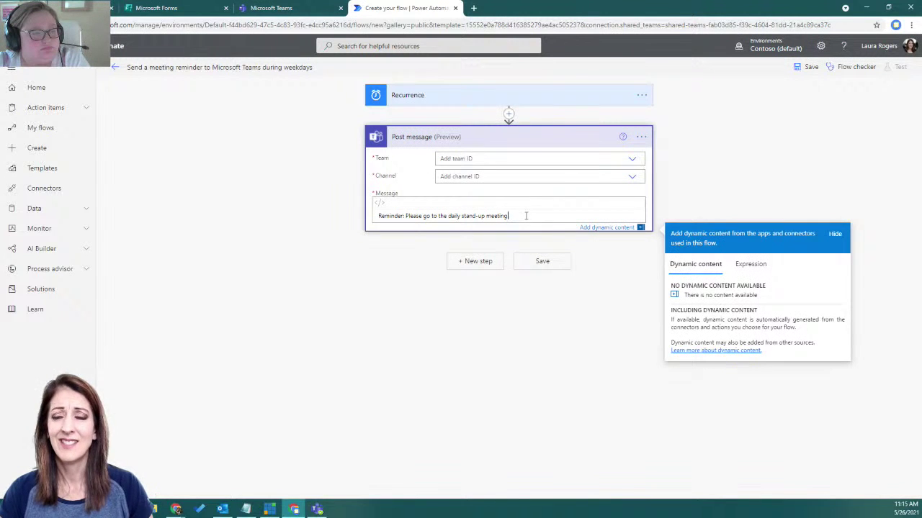
click(632, 159)
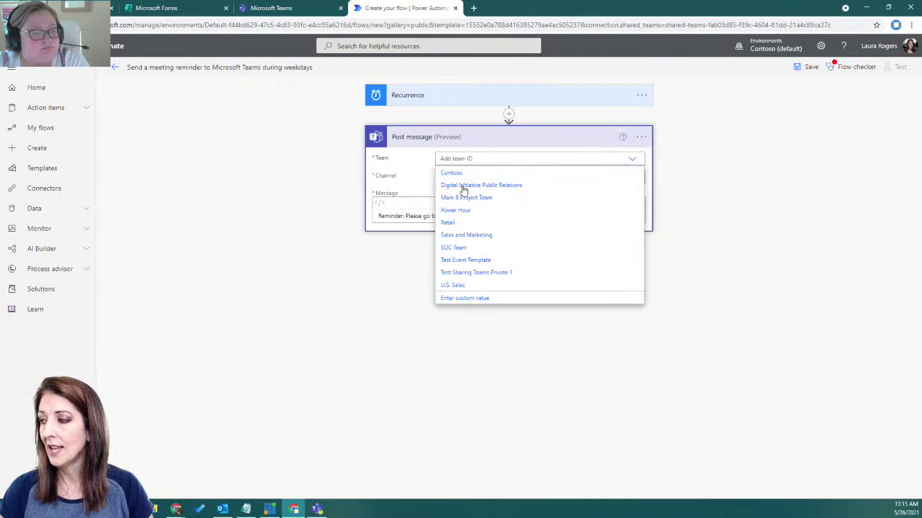
click(466, 210)
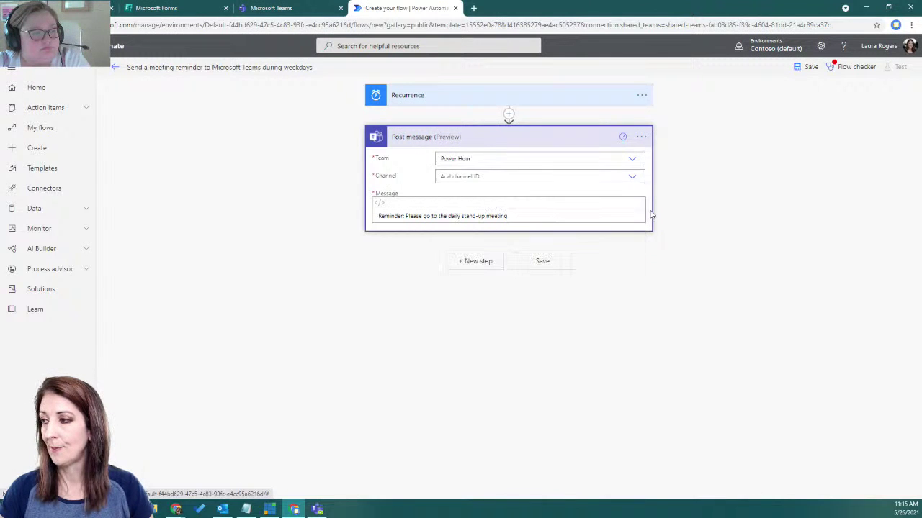
click(633, 178)
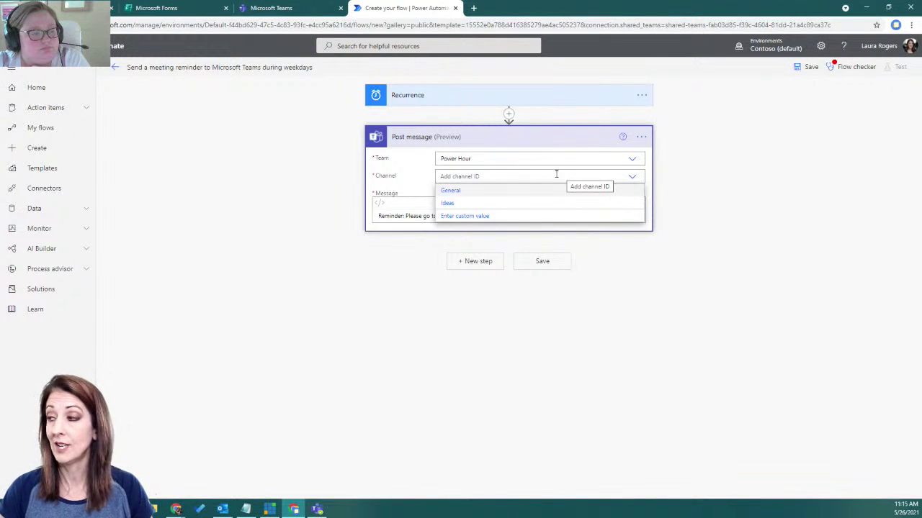
click(464, 203)
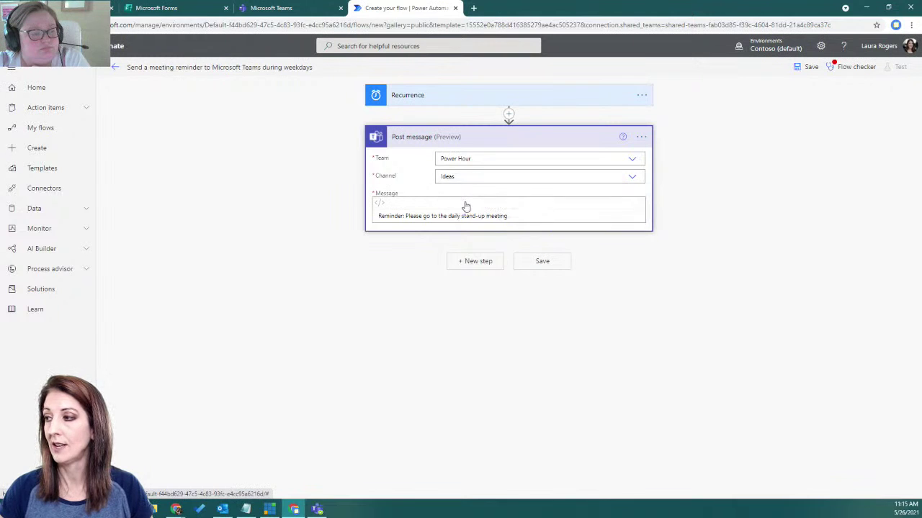
Complete the message as "Reminder: Please go to the daily stand-up meeting." and save the flow
click(522, 216)
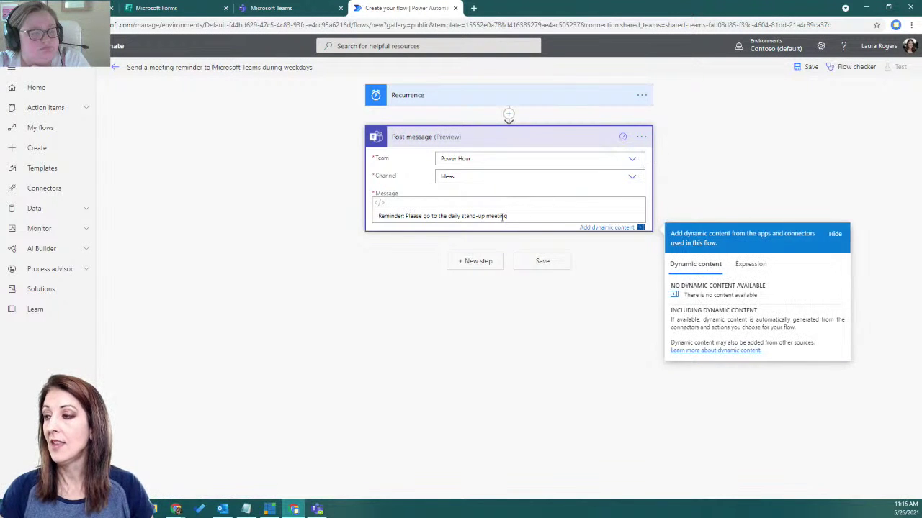
click(381, 207)
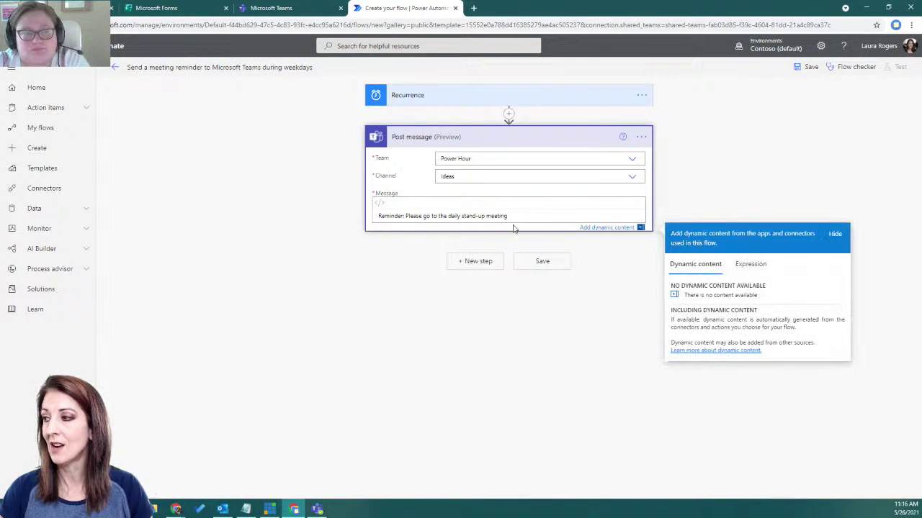
click(381, 206)
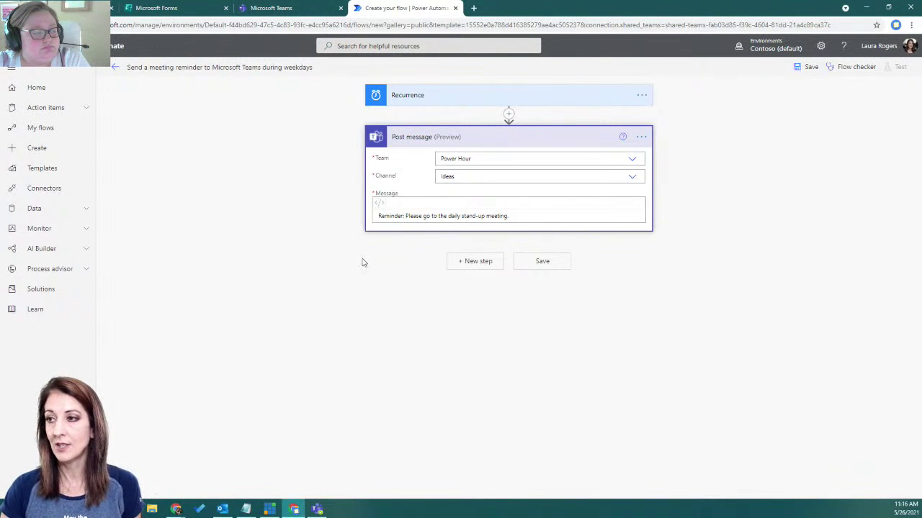
click(542, 261)
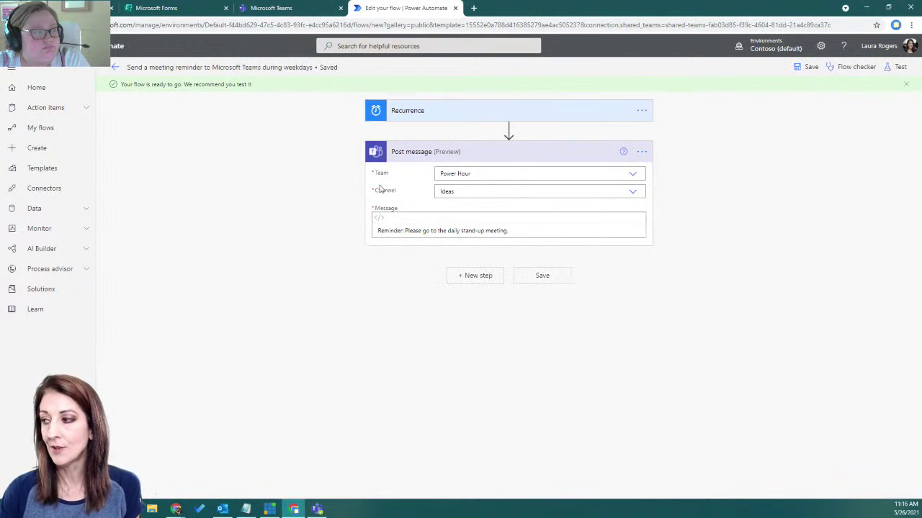
Leave the flow editor for the flow's details page and dismiss the ready notice
click(117, 69)
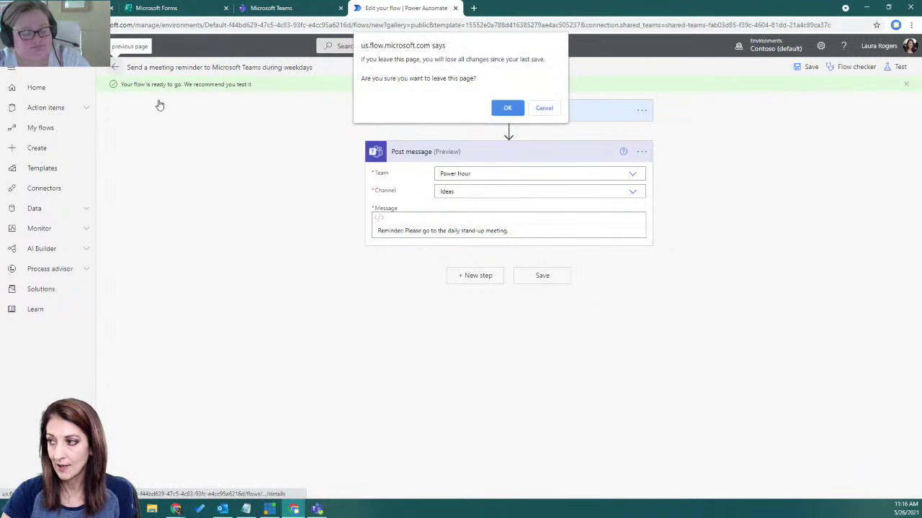
click(506, 108)
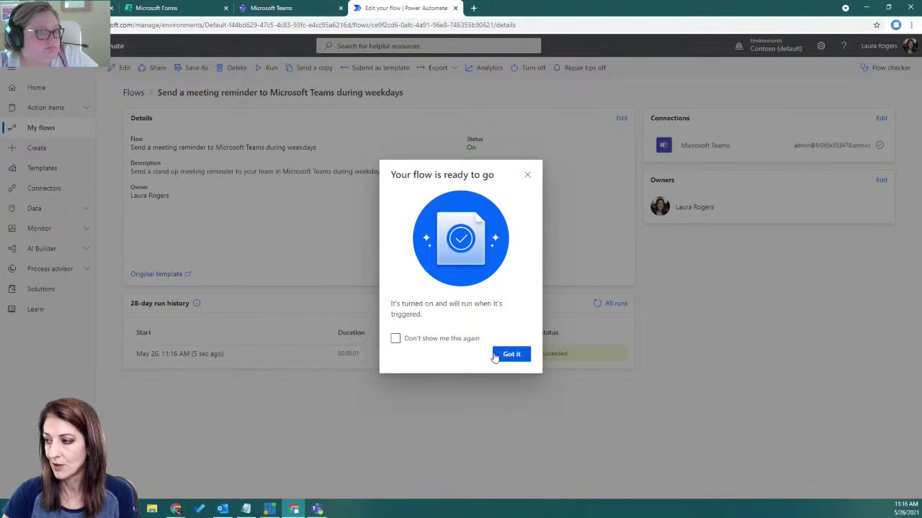
click(430, 342)
click(522, 356)
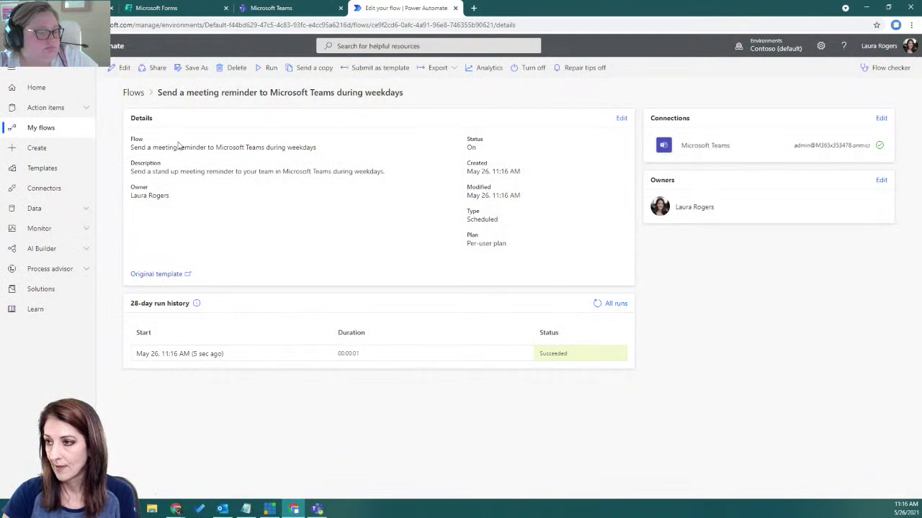
Reopen the meeting reminder flow for editing and examine the Post message action's reminder text
click(124, 69)
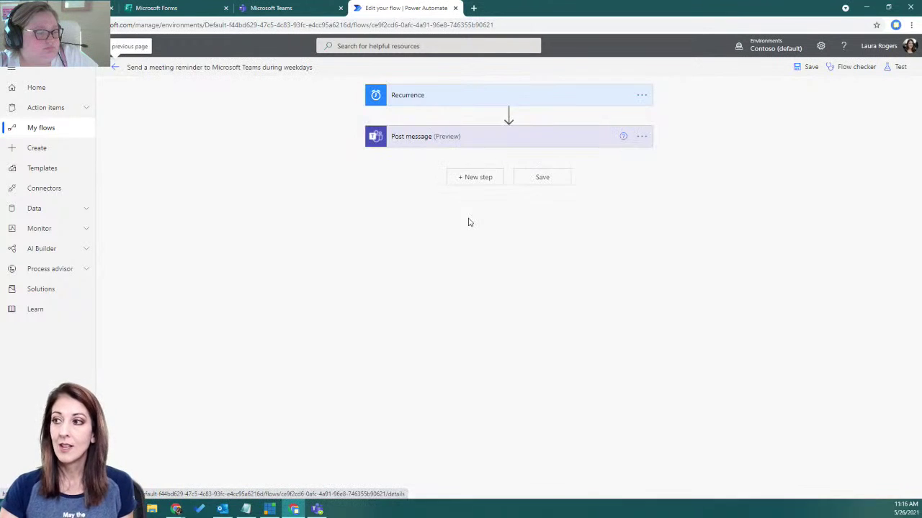
click(427, 138)
drag(380, 208, 516, 220)
click(520, 216)
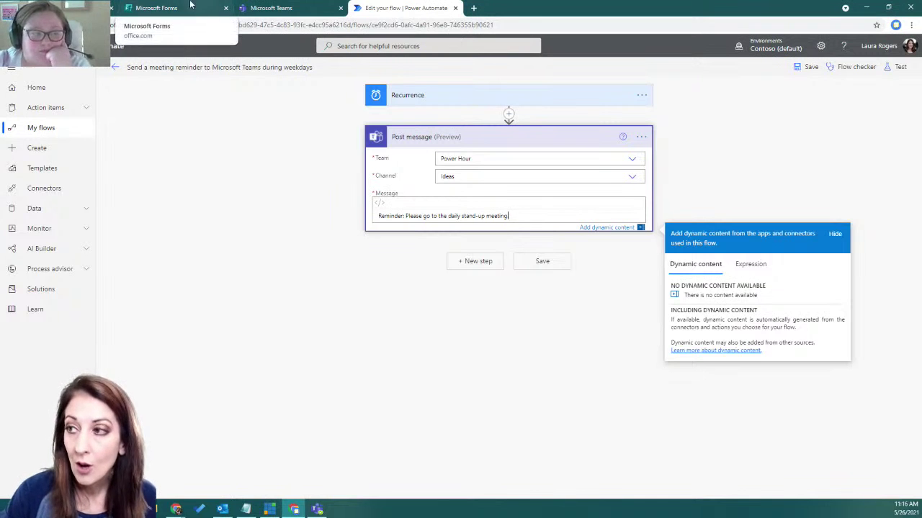
Switch to Microsoft Forms, open the Employee check-in form and review its questions
click(165, 8)
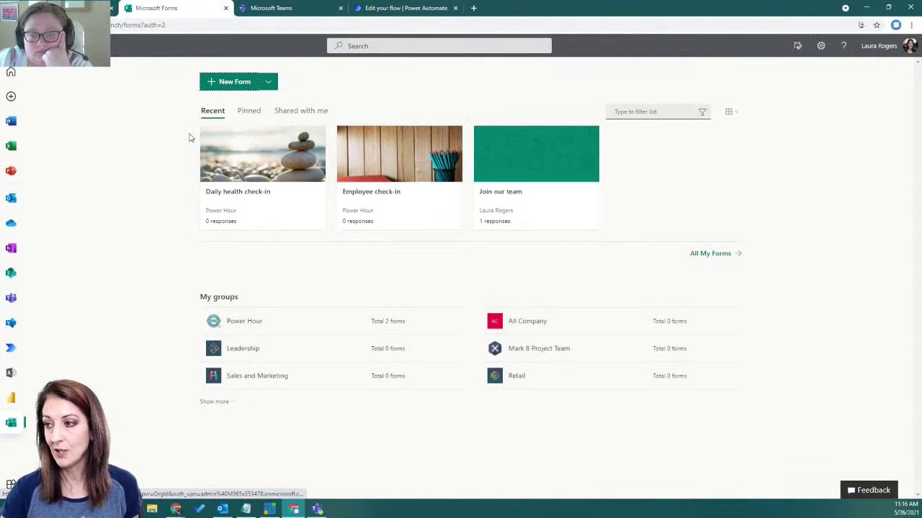
click(387, 171)
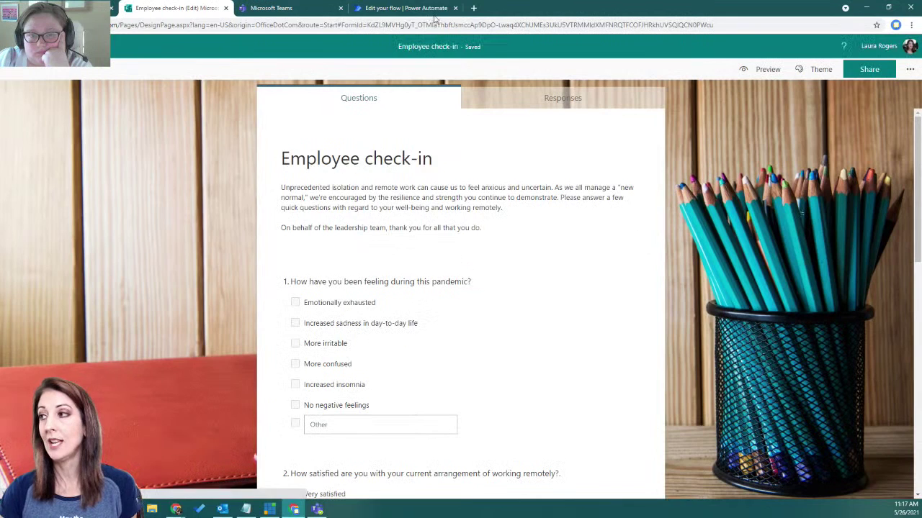
click(425, 8)
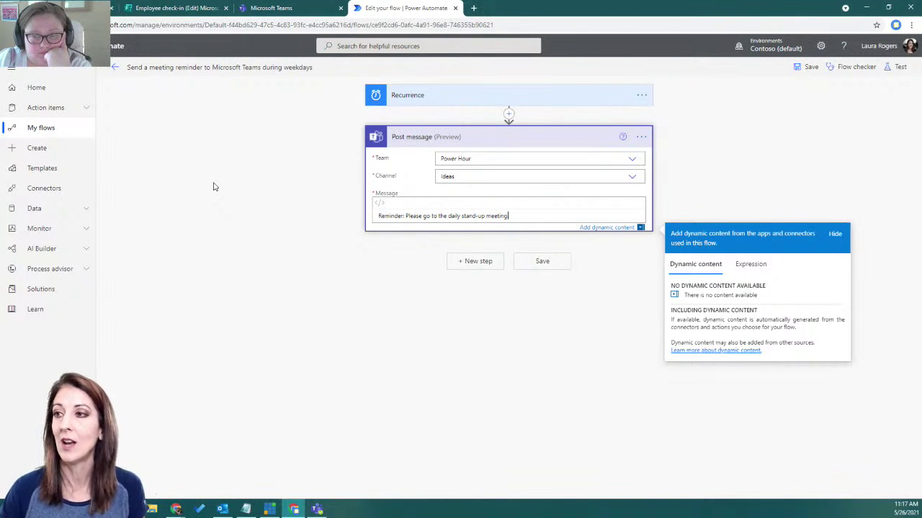
click(157, 11)
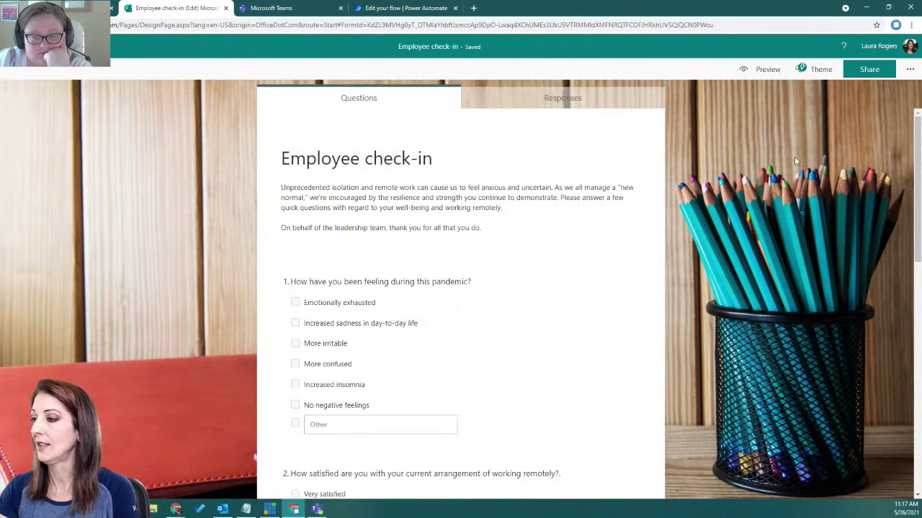
scroll(514, 288, down, 4)
scroll(514, 288, up, 4)
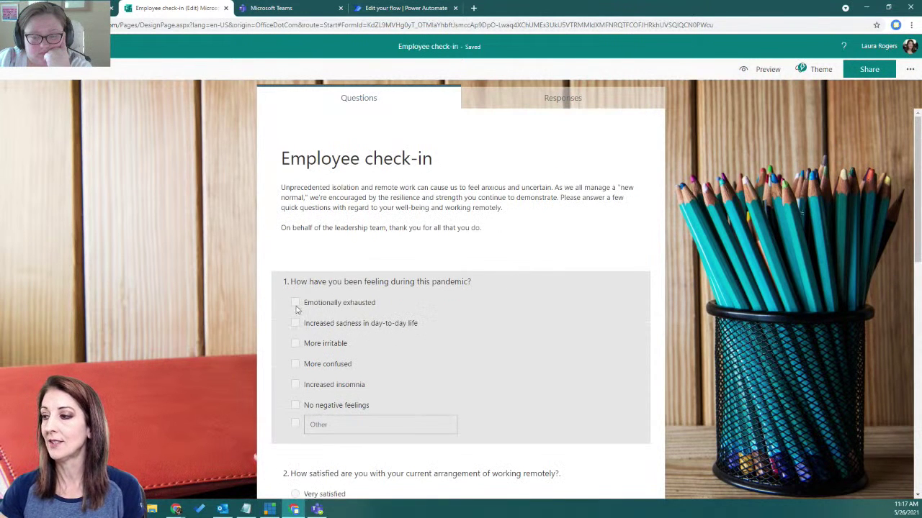
scroll(396, 342, down, 3)
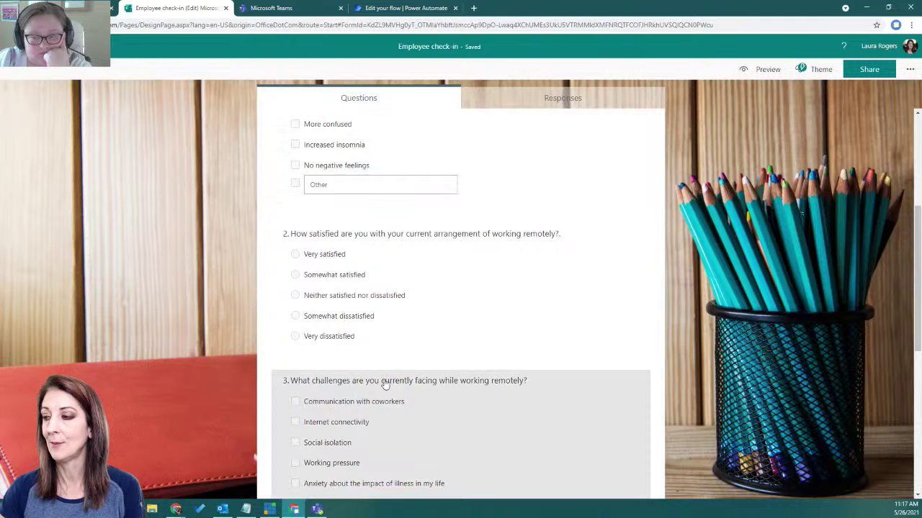
scroll(385, 385, down, 5)
scroll(385, 385, up, 8)
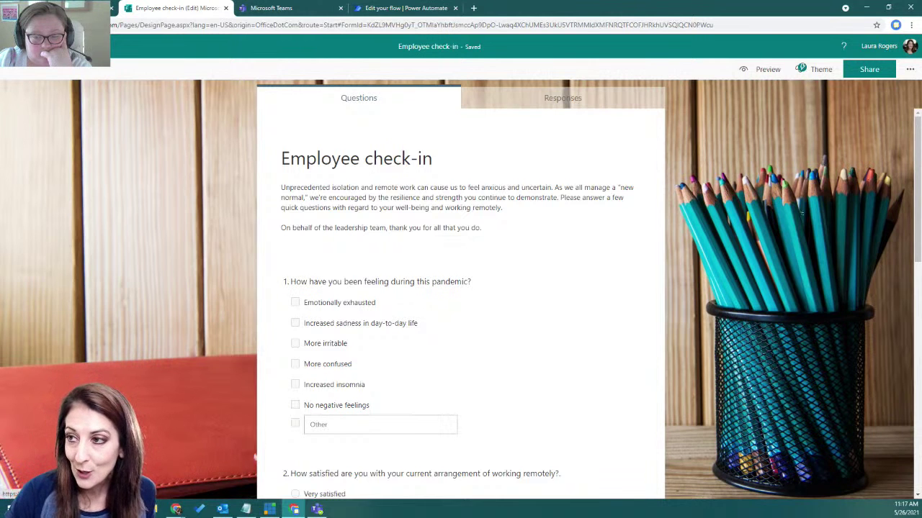
Create a new form titled "Power Hour 5/26 Free T-shirt" with the description "Do you want a free t-shirt"
click(43, 46)
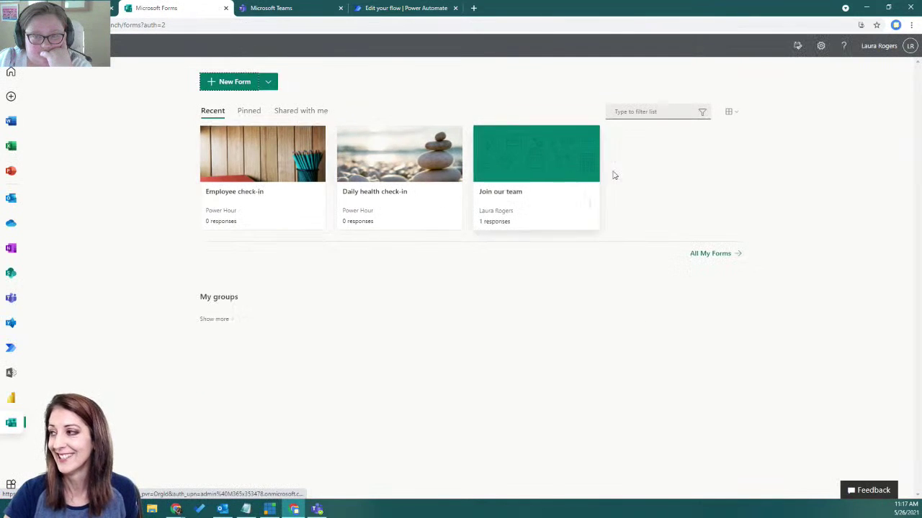
click(237, 83)
click(403, 159)
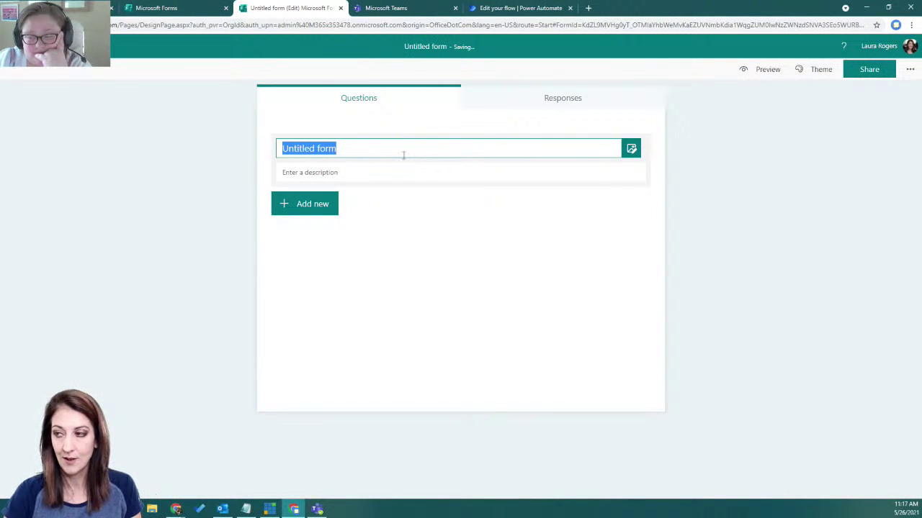
text(Power Hour)
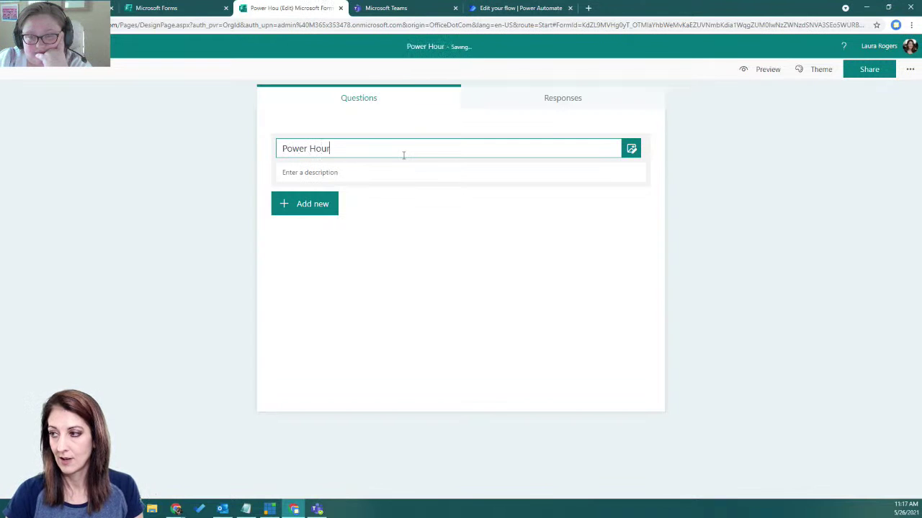
text( 5/)
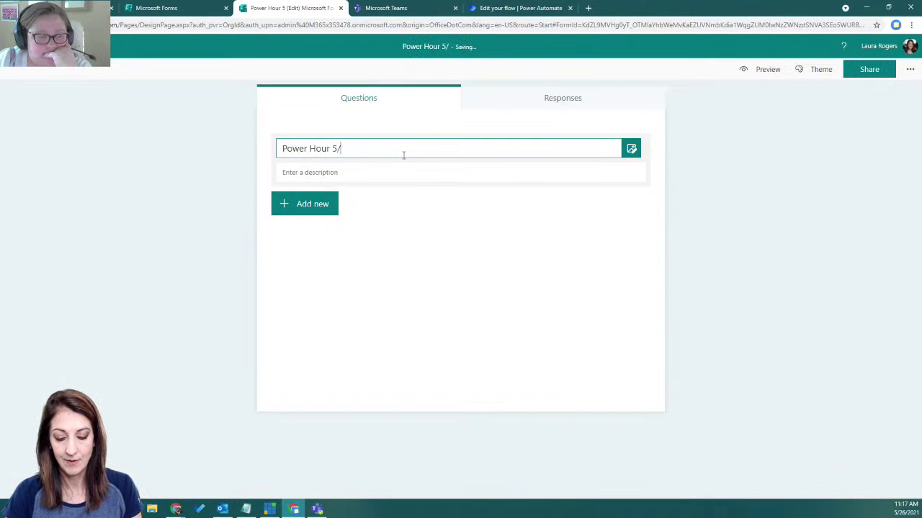
text(26 Free T-shirt)
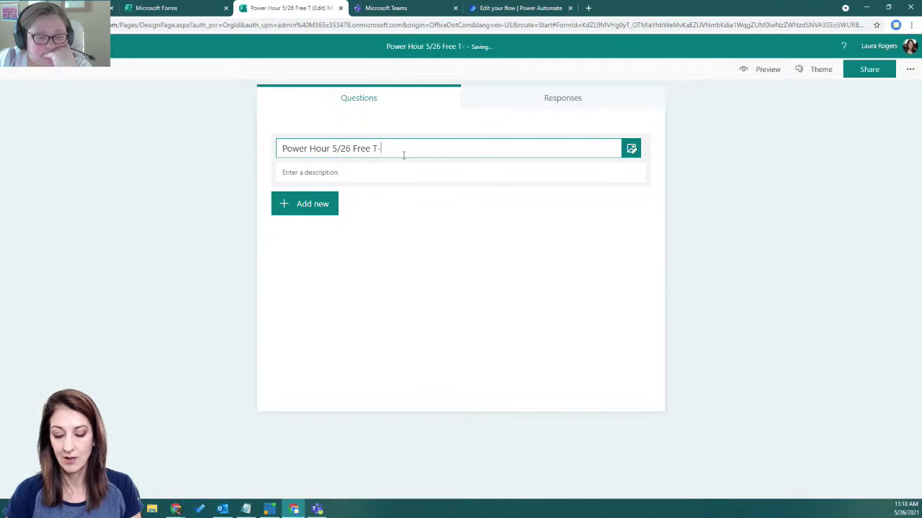
click(382, 174)
text(Do you)
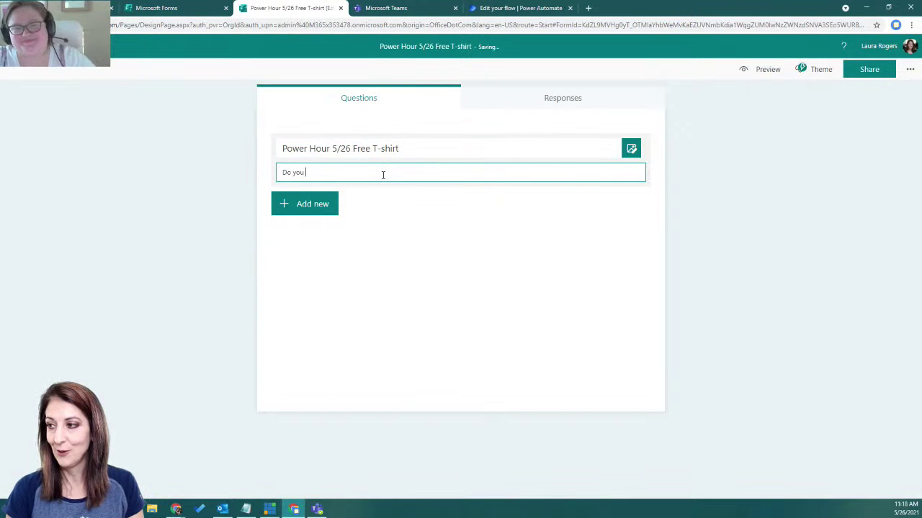
text( want a free t-shirt)
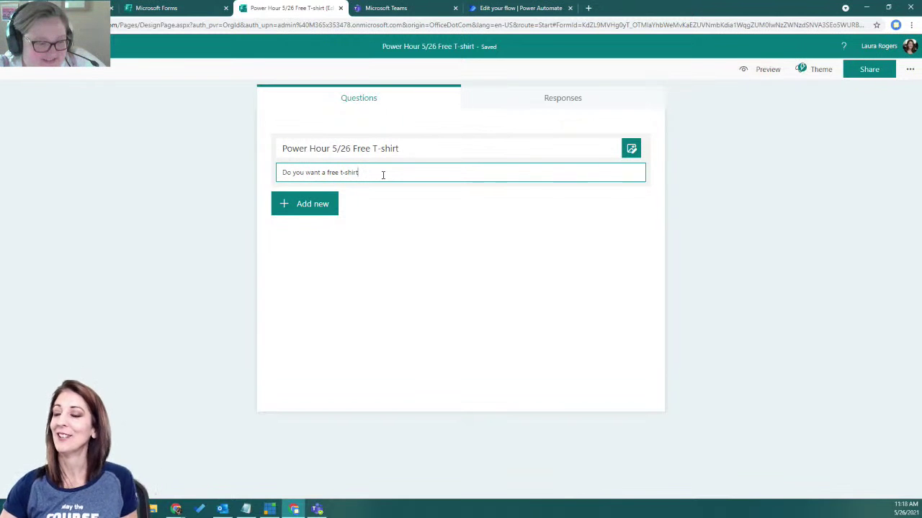
Add a choice question "Do you want a t-shirt?" with the suggested options Yes and No
click(324, 208)
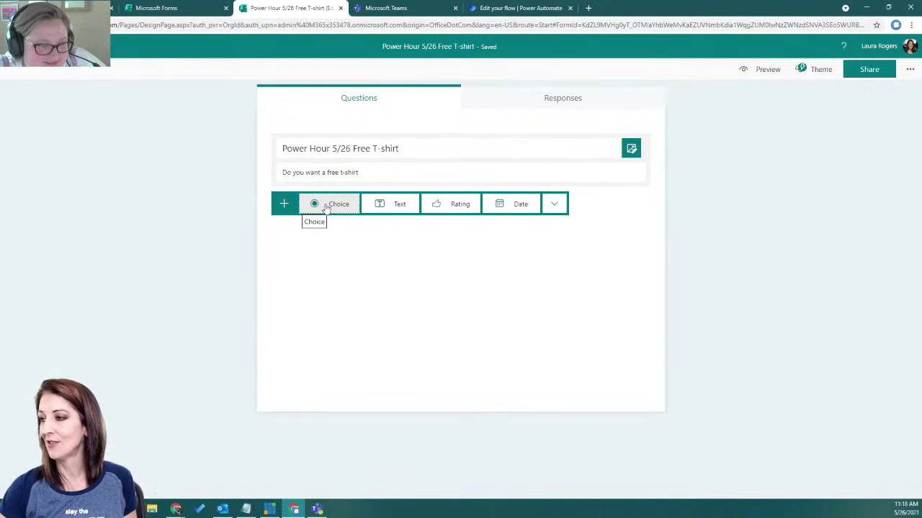
click(340, 205)
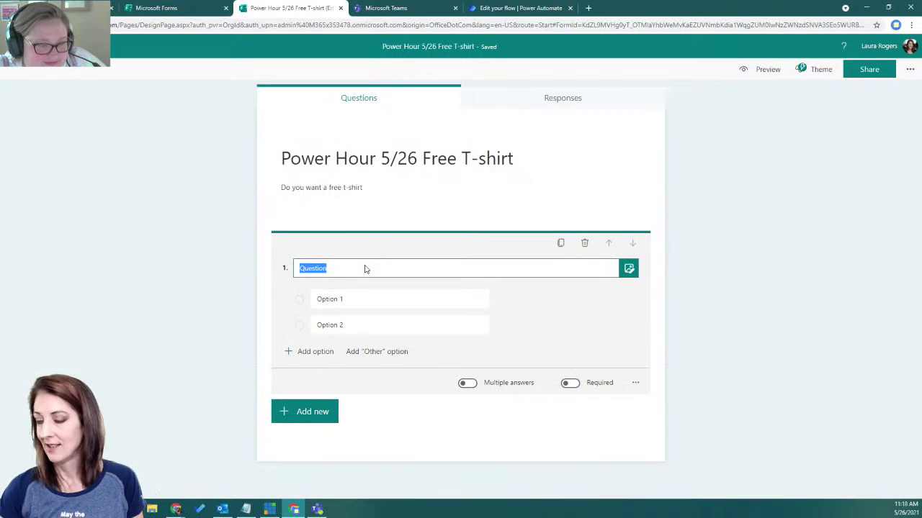
text(D)
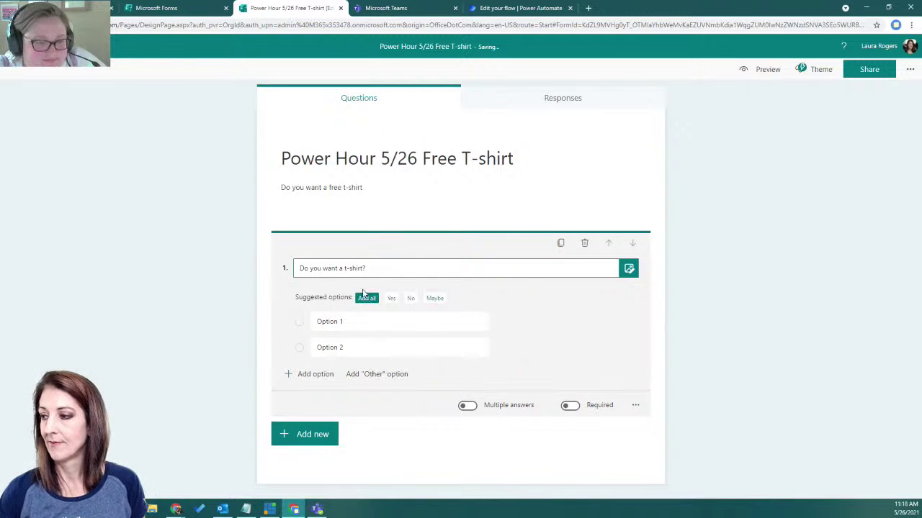
click(395, 298)
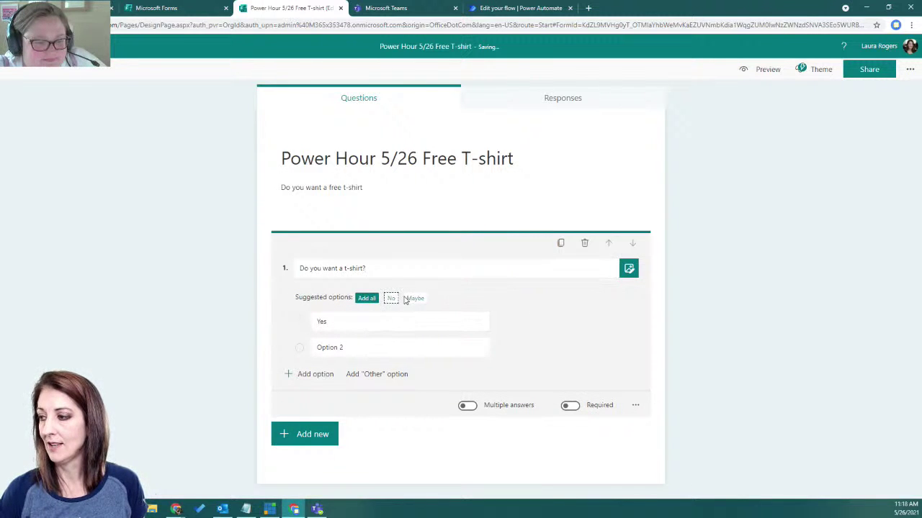
click(393, 298)
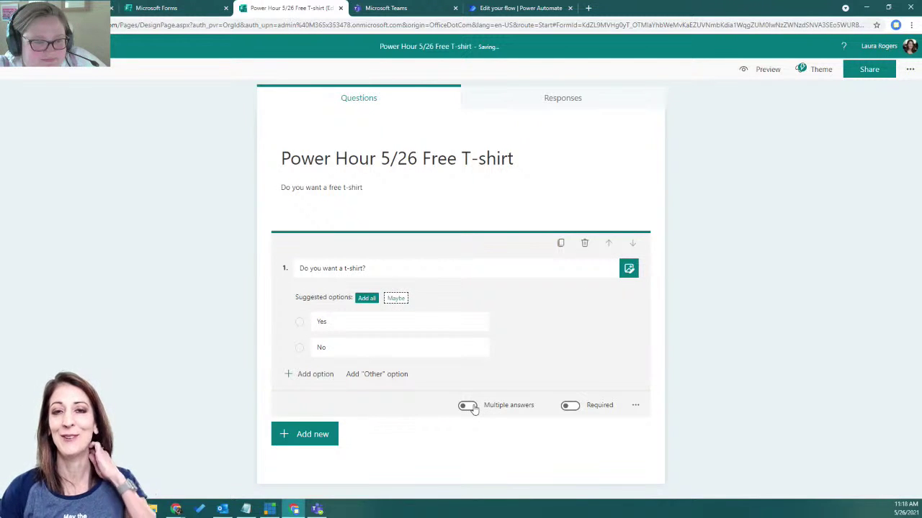
Add a second choice question "Do you live in the continental US?" with the suggested options Yes and No
click(312, 435)
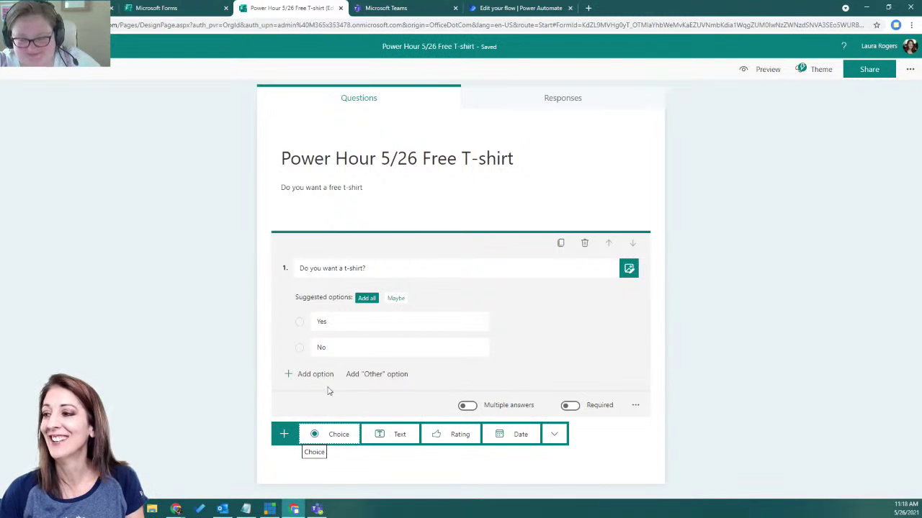
click(334, 435)
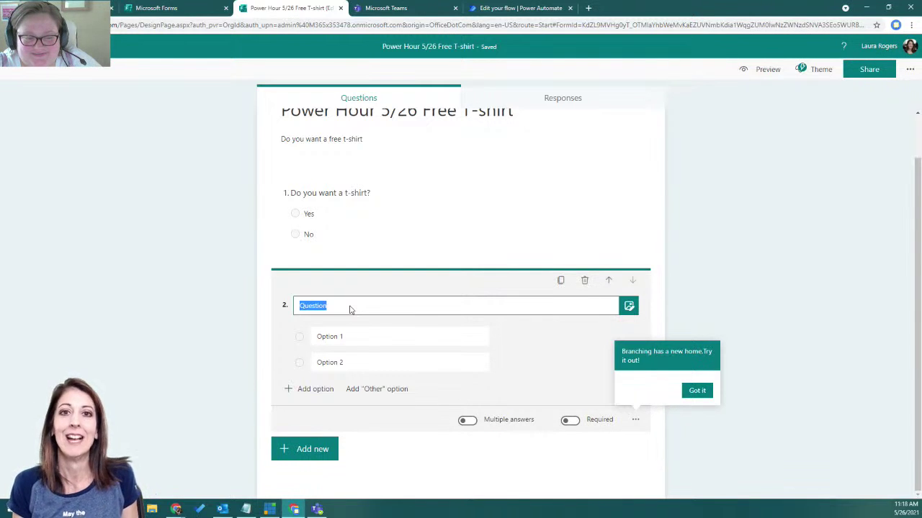
text(Do you live in the contine)
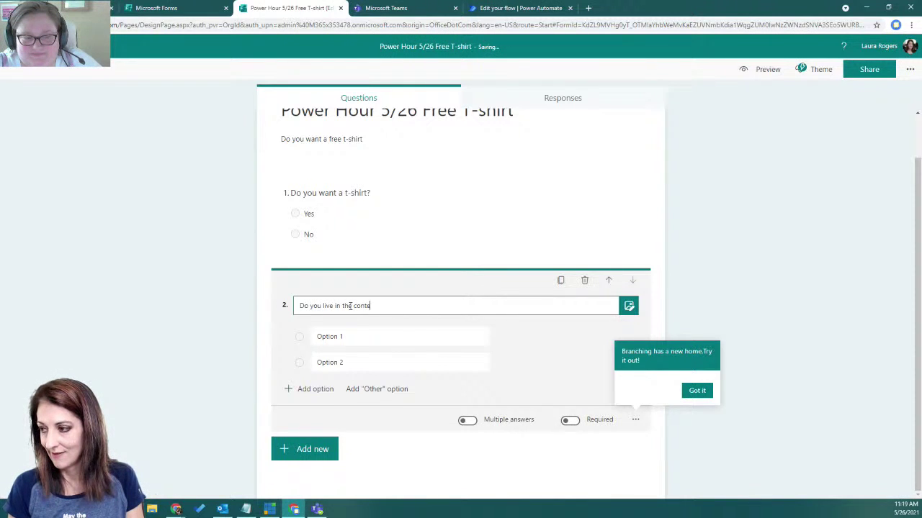
text(ntal US?)
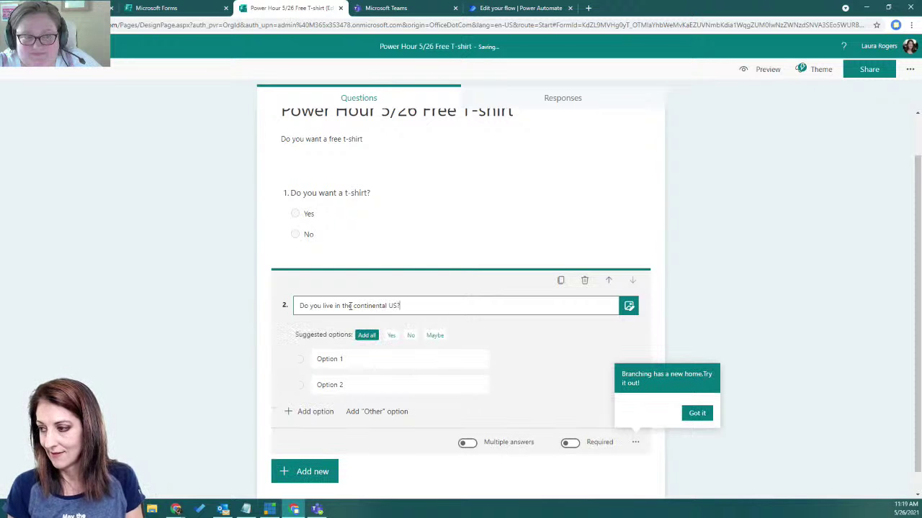
click(391, 335)
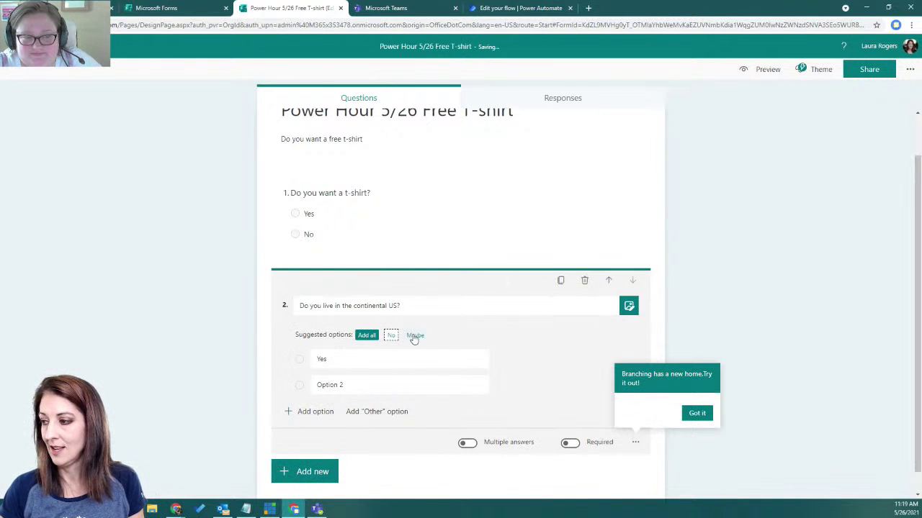
click(391, 336)
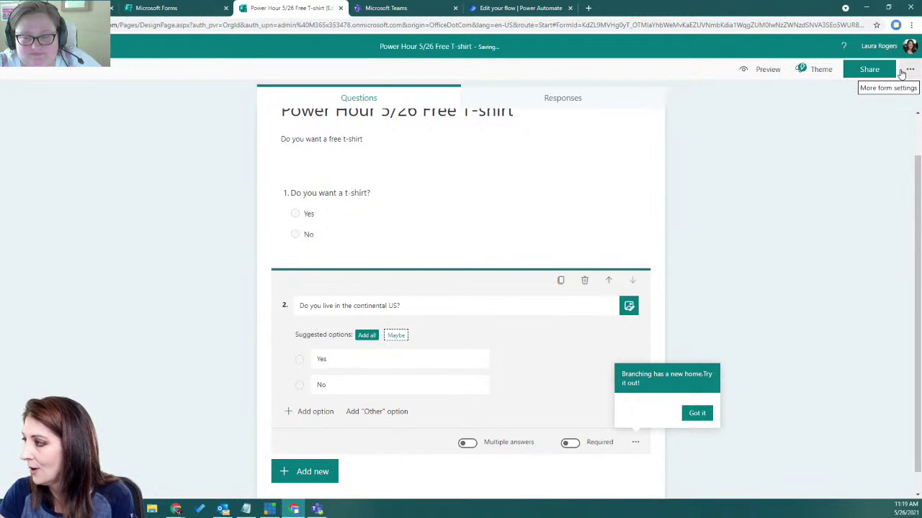
Add a text question "Your email address", make it required, and finish editing the question
click(326, 474)
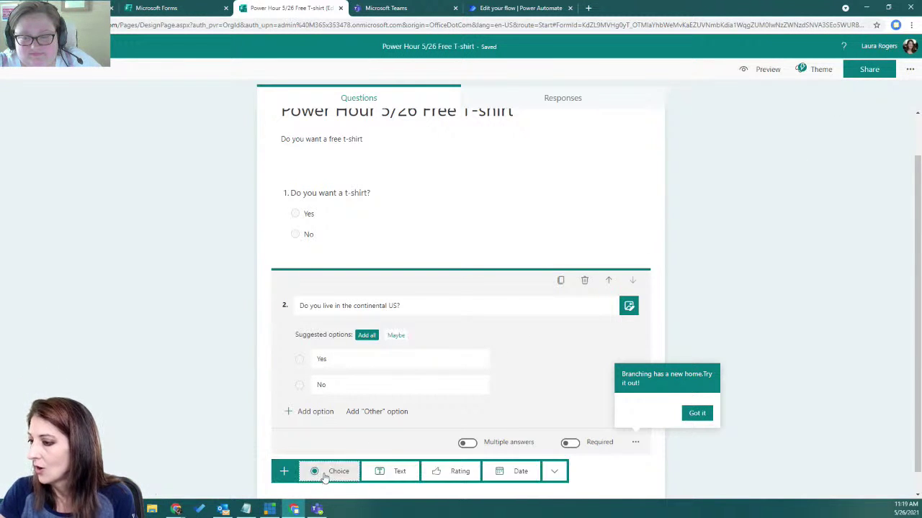
click(393, 471)
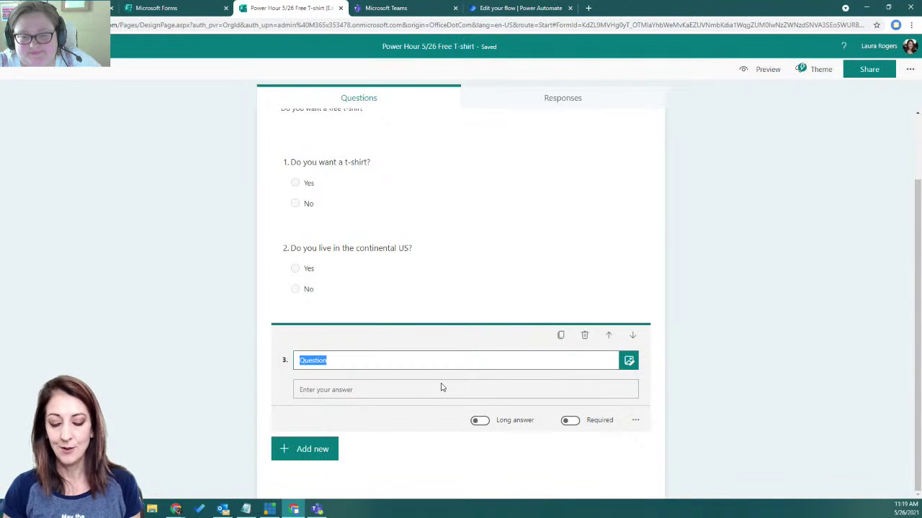
text(Your)
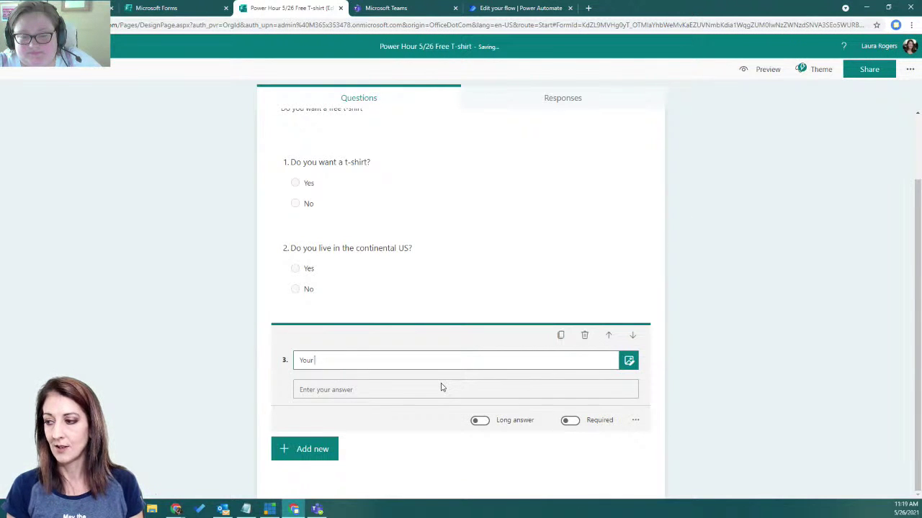
text( email address)
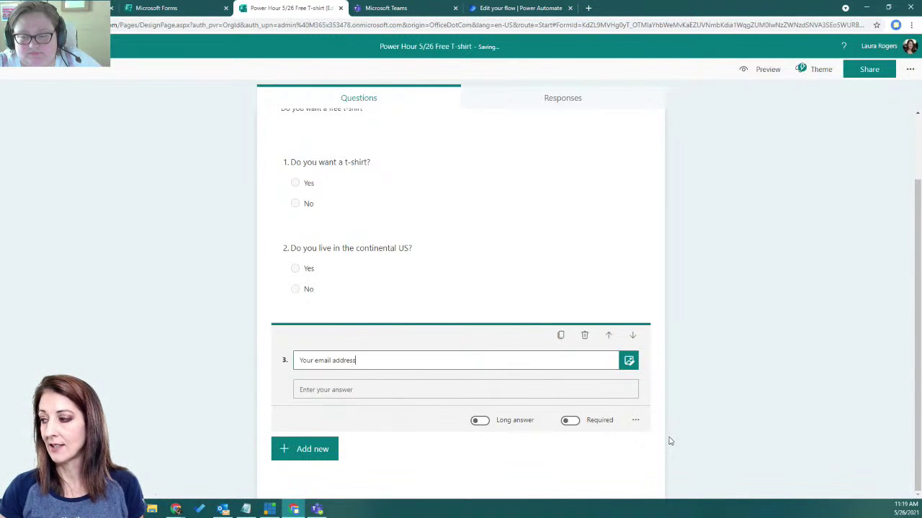
click(573, 422)
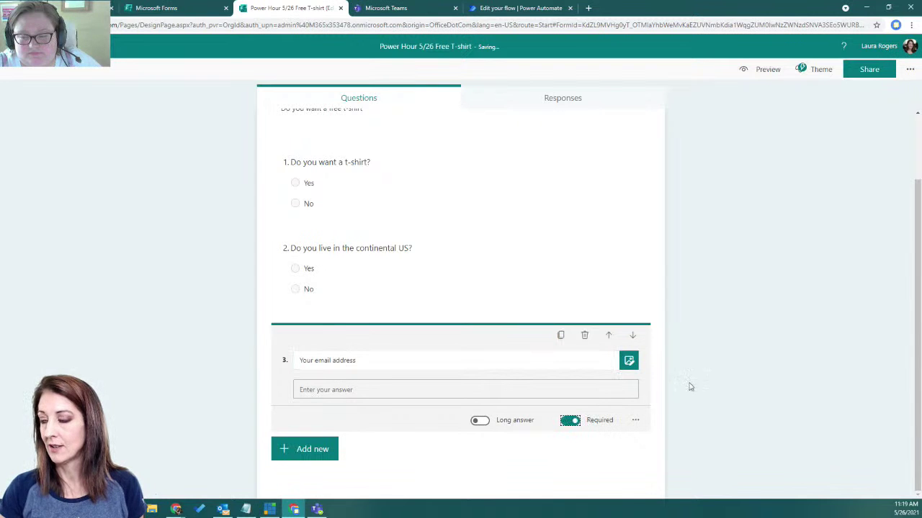
scroll(689, 386, up, 2)
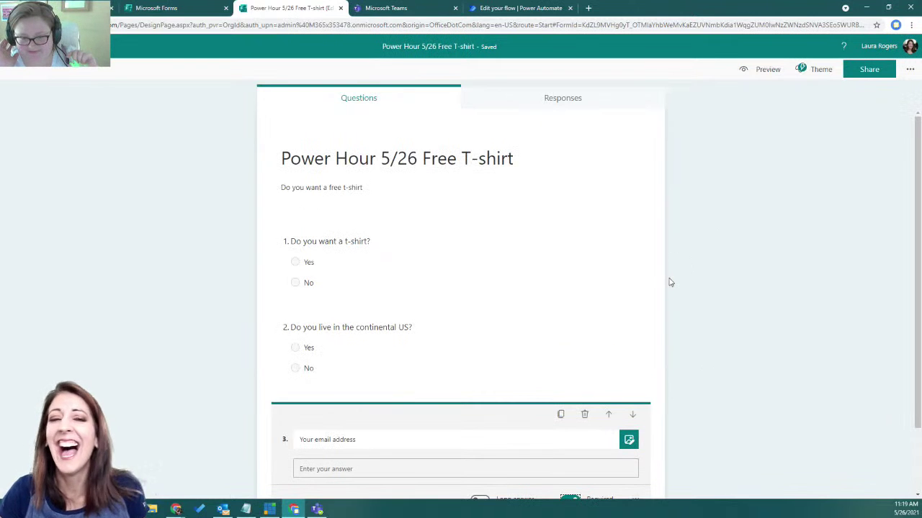
scroll(669, 282, down, 2)
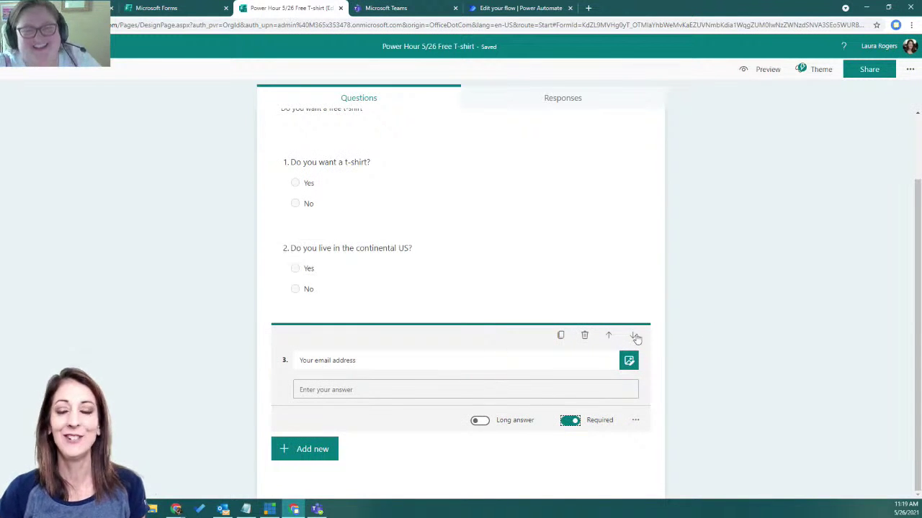
scroll(689, 334, up, 2)
scroll(689, 334, down, 2)
click(693, 337)
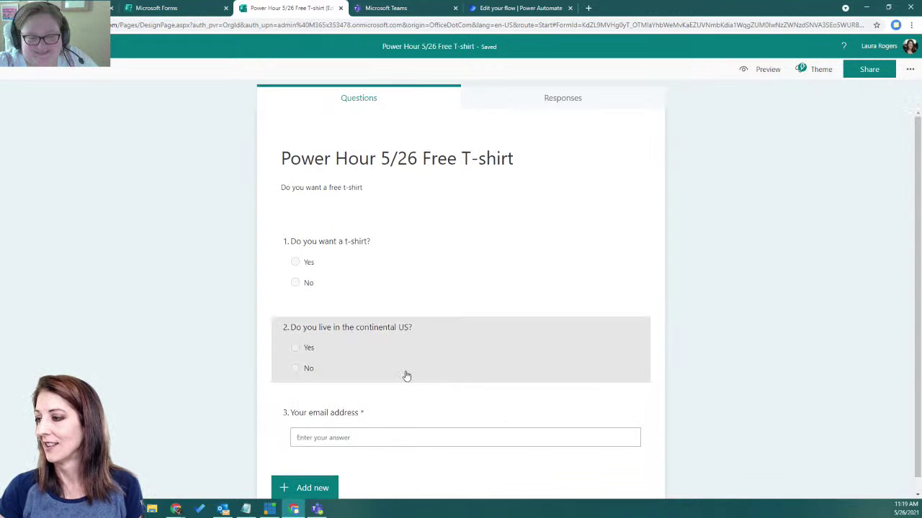
In the form's settings, allow anyone to respond and enable an end date of 5/26/2021 at 12:00 PM
click(908, 72)
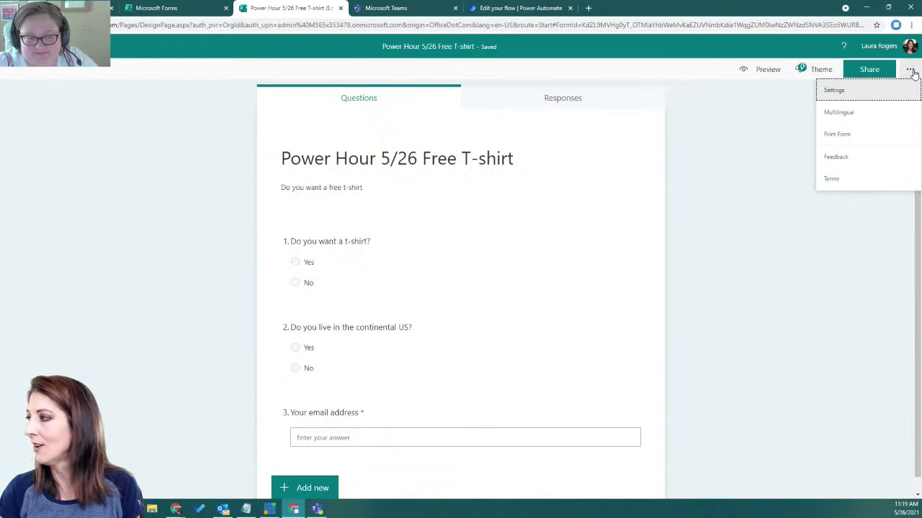
click(872, 91)
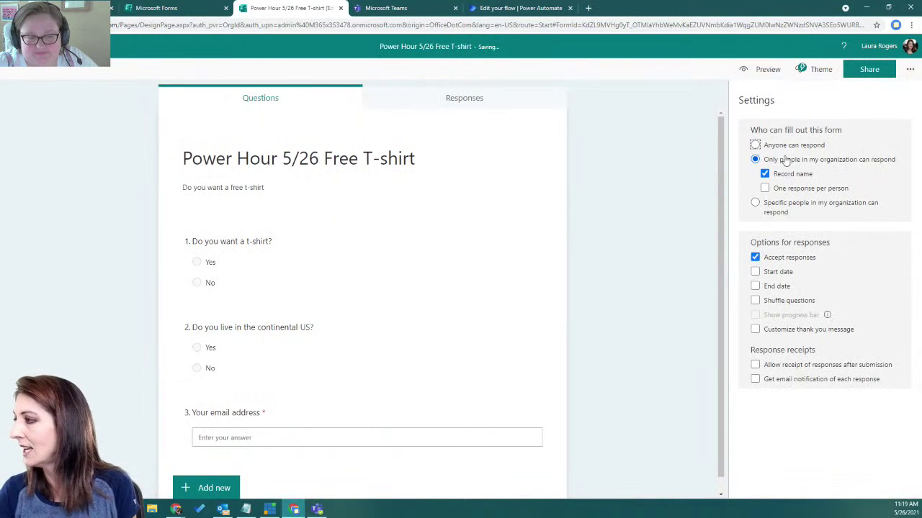
click(754, 145)
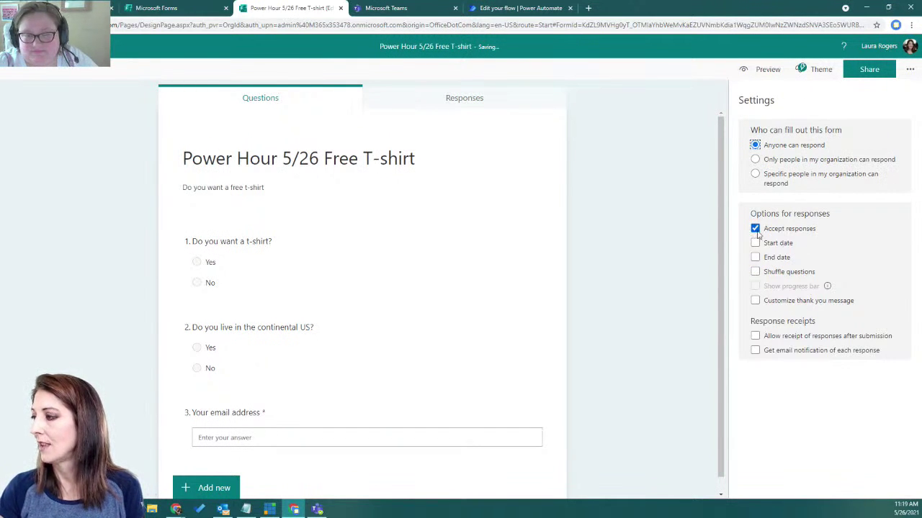
click(756, 258)
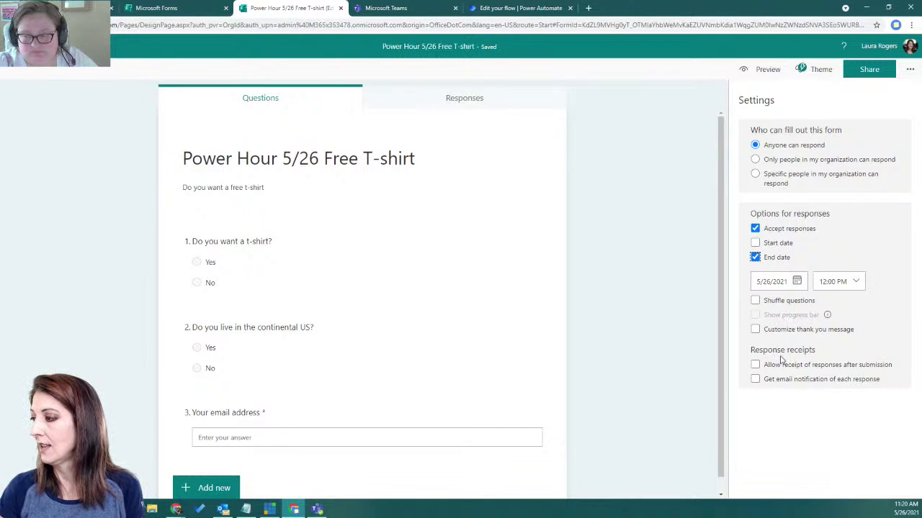
Enable a custom thank-you message and extend it to "Your response was submitted. Thanks for being a power hour fan!"
click(755, 330)
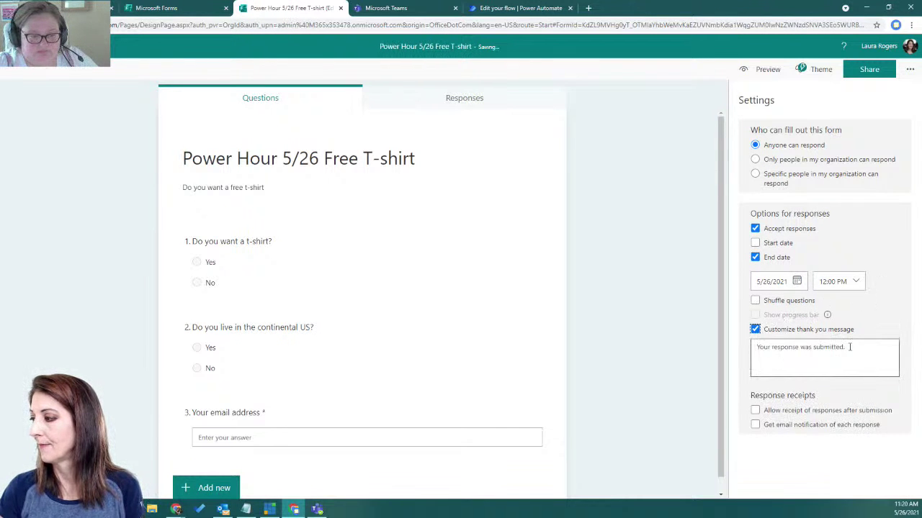
triple_click(860, 347)
click(860, 347)
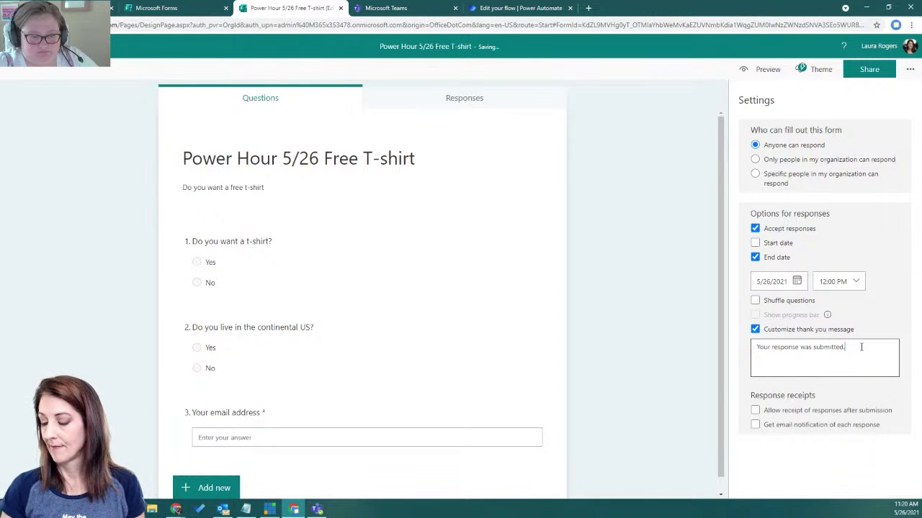
text(Thanks for)
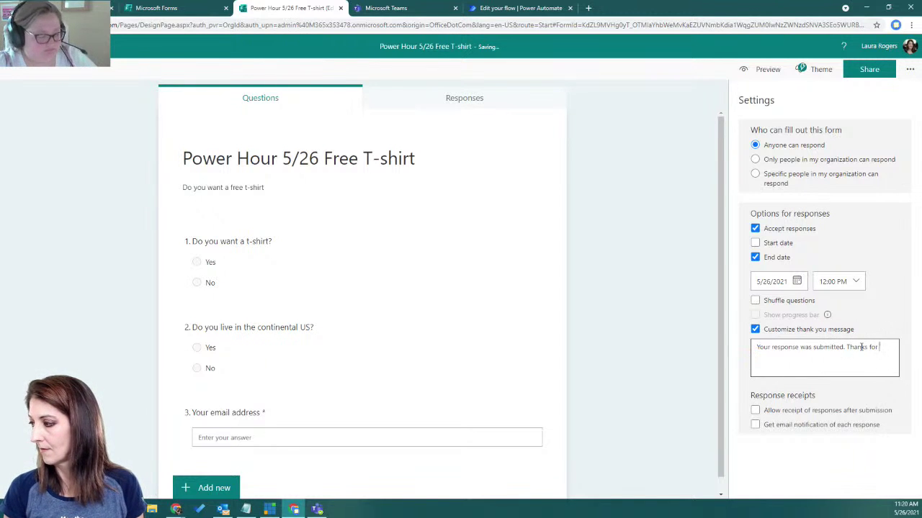
text( being a power hour fan)
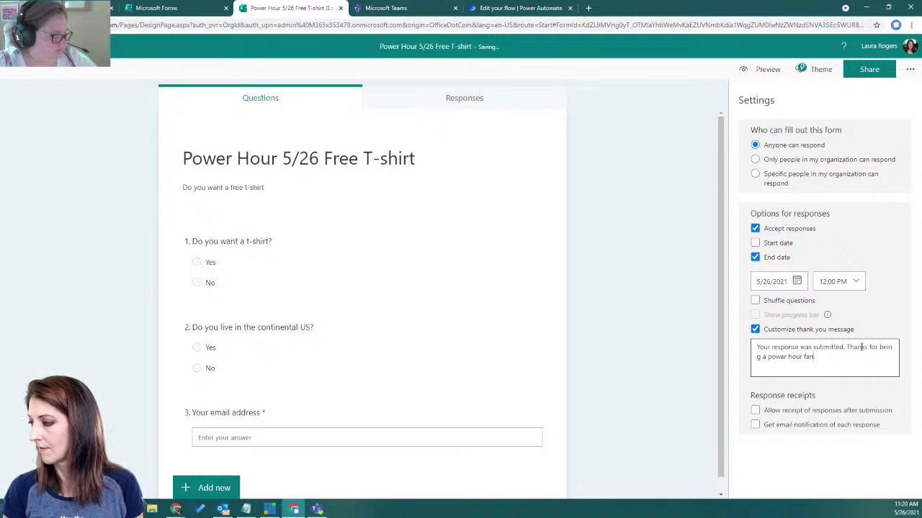
text(!)
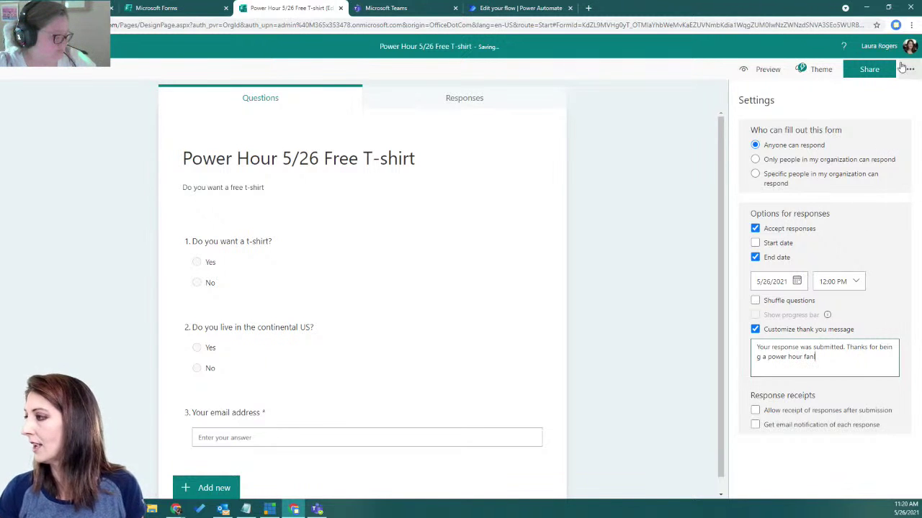
Shorten the form's response link for sharing and copy it
click(866, 69)
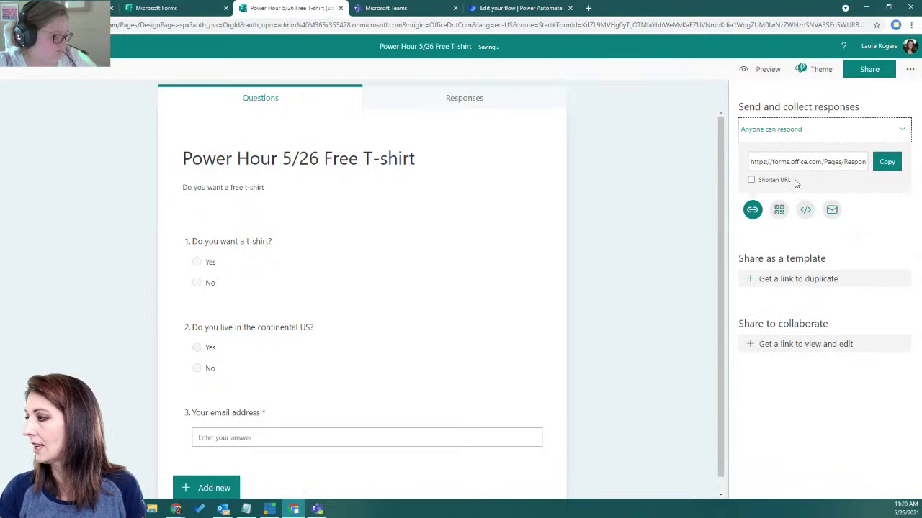
click(766, 184)
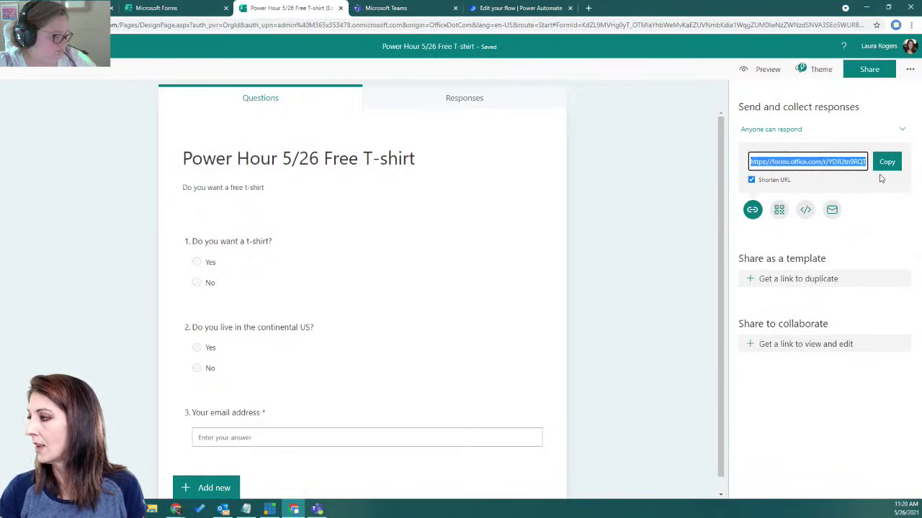
click(887, 161)
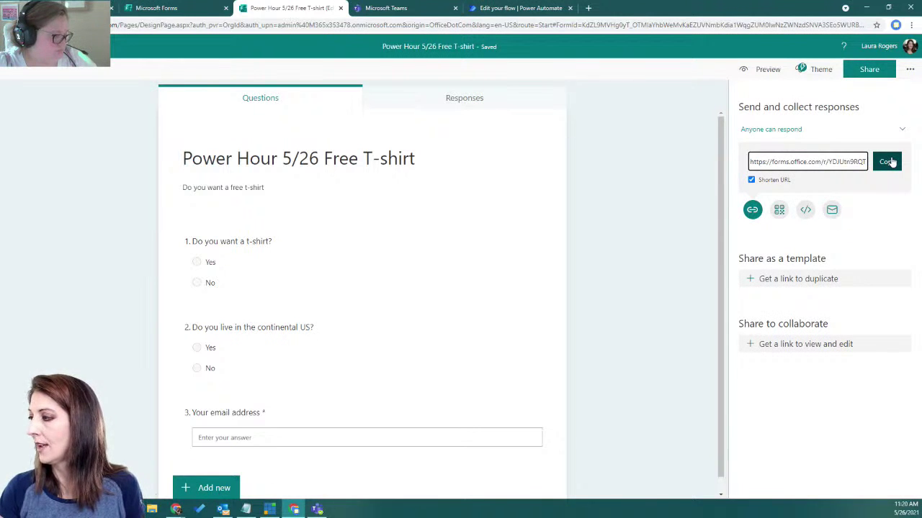
click(887, 161)
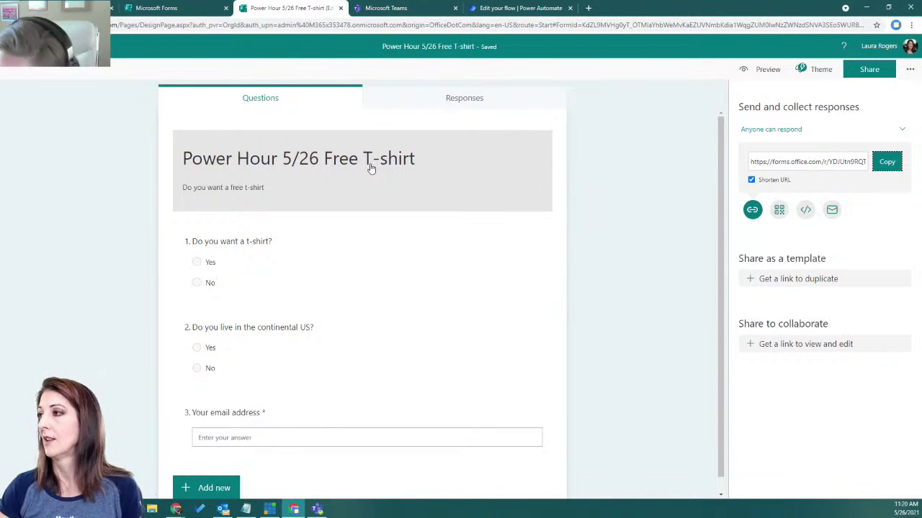
Switch to the Power Automate flow, expand the Recurrence trigger, add the copied form link after the Post message reminder text, and save
click(527, 8)
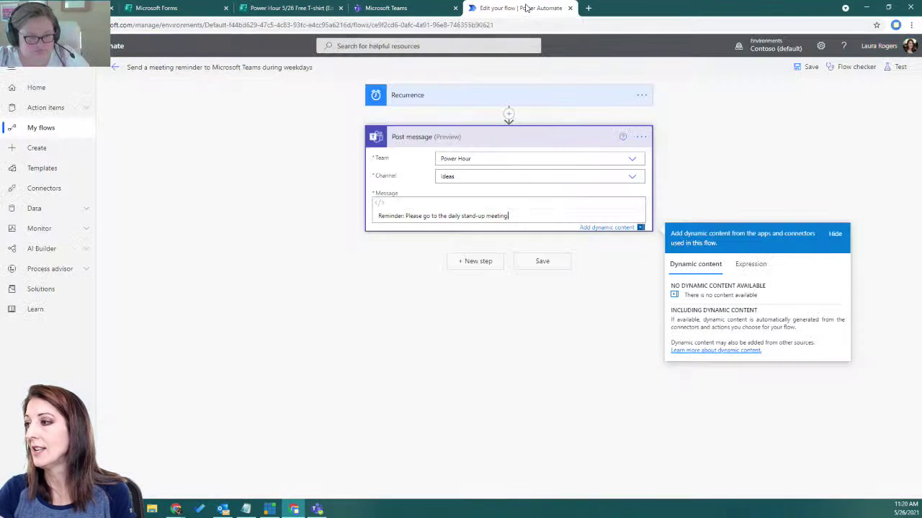
click(457, 98)
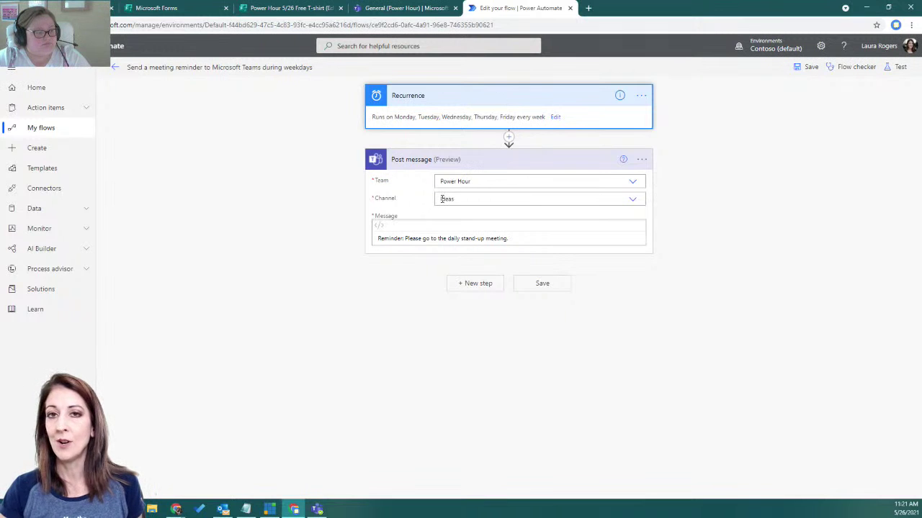
click(556, 241)
text(.)
key(ctrl+v)
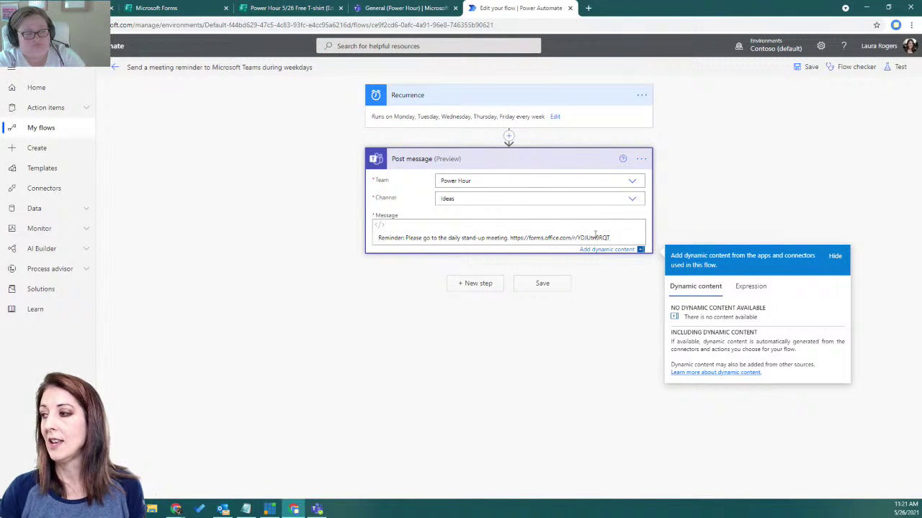
click(542, 283)
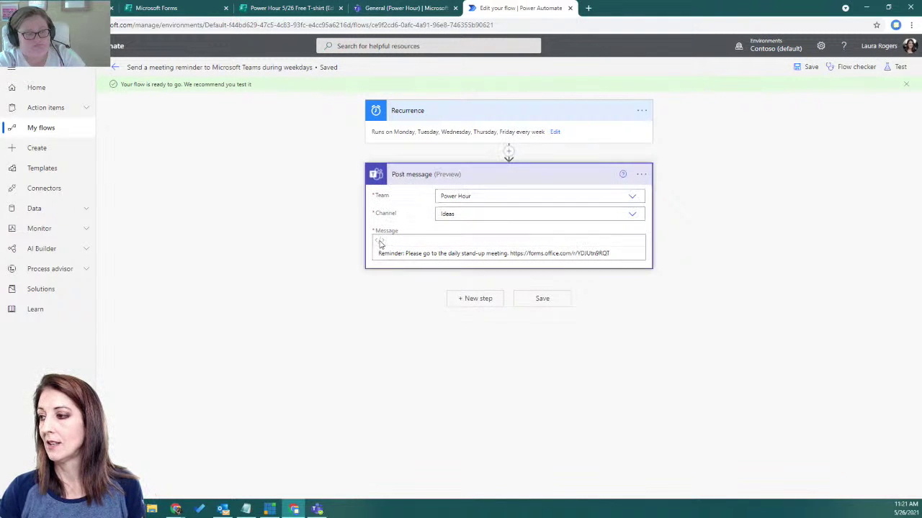
Wrap the form link in the message in an HTML anchor tag with the link text "CLICK HERE"
click(508, 254)
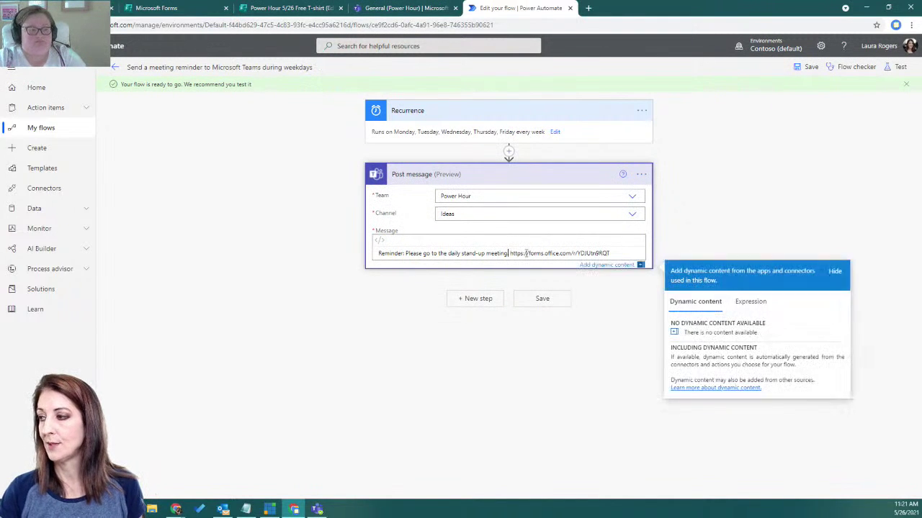
text(:)
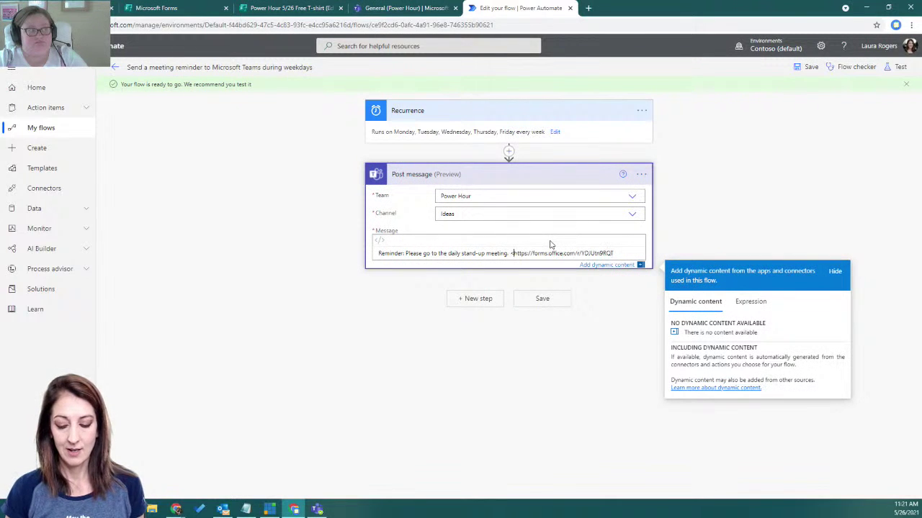
text(a href=")
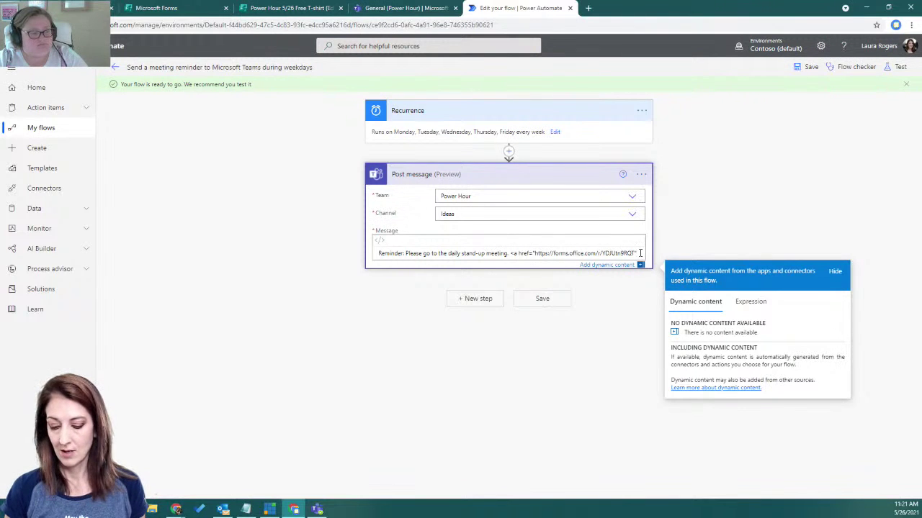
text(>)
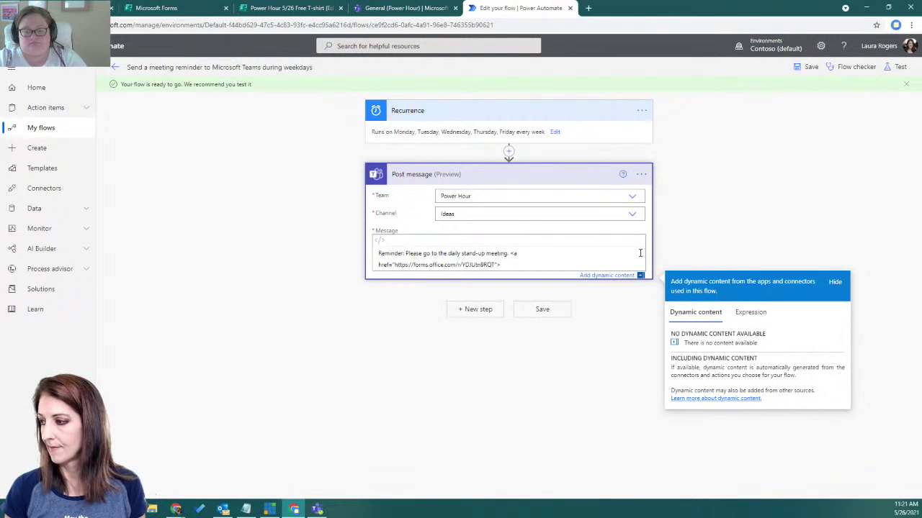
text(CLICK HERE</A>)
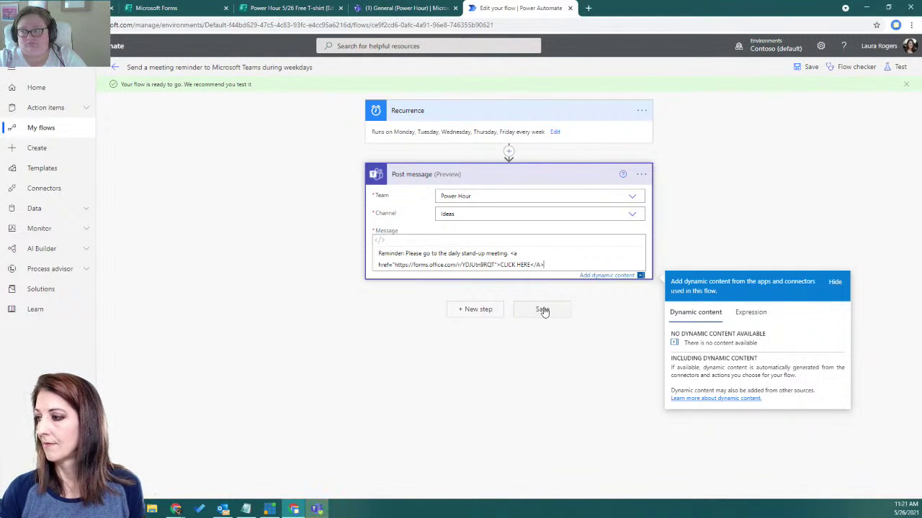
Replace "go to the daily stand-up meeting" with "TAKE THIS SURVEY TO RECEIVE A FREE SHIRT", save the flow, and return to its details page
drag(508, 254, 422, 254)
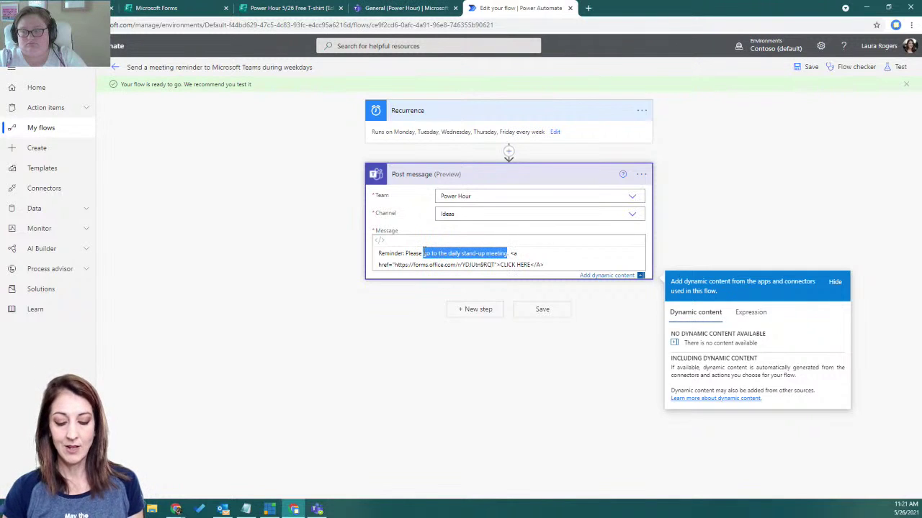
text(TAKE THIS SURVEY TO RECEIVE A R)
text(REE SHIRT)
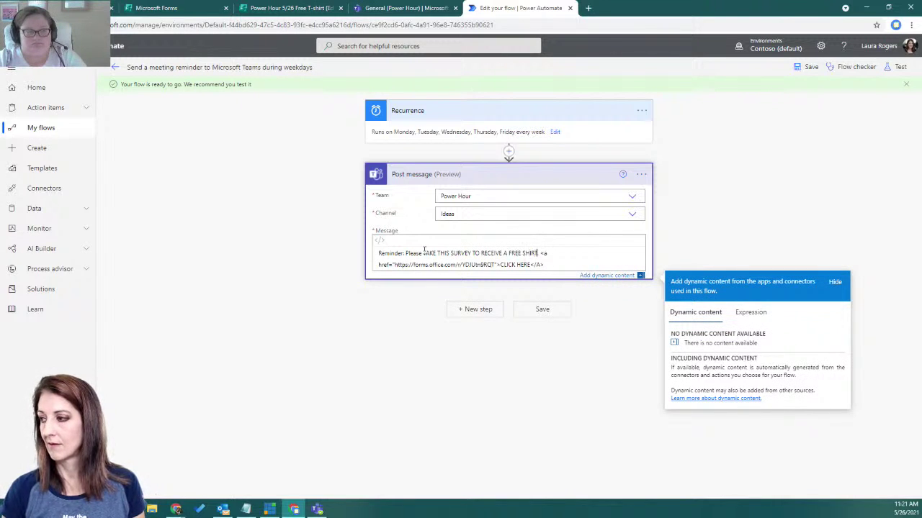
click(535, 308)
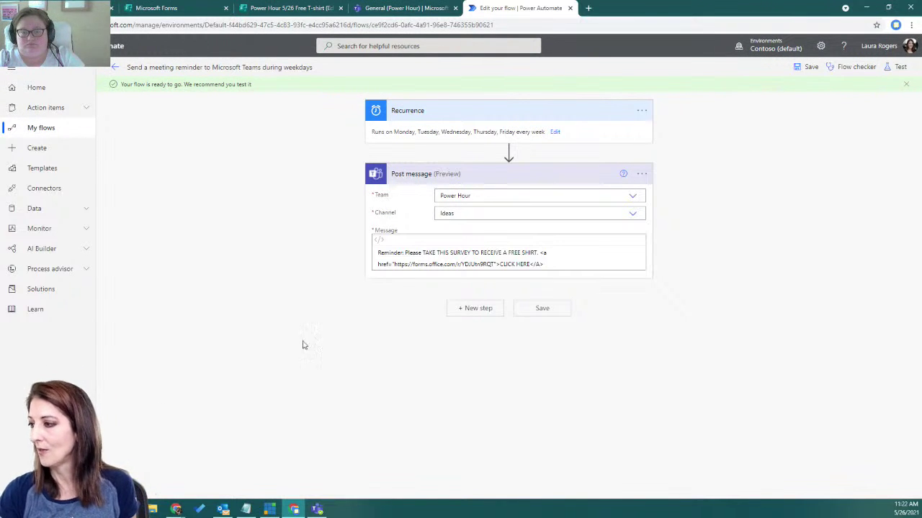
click(114, 67)
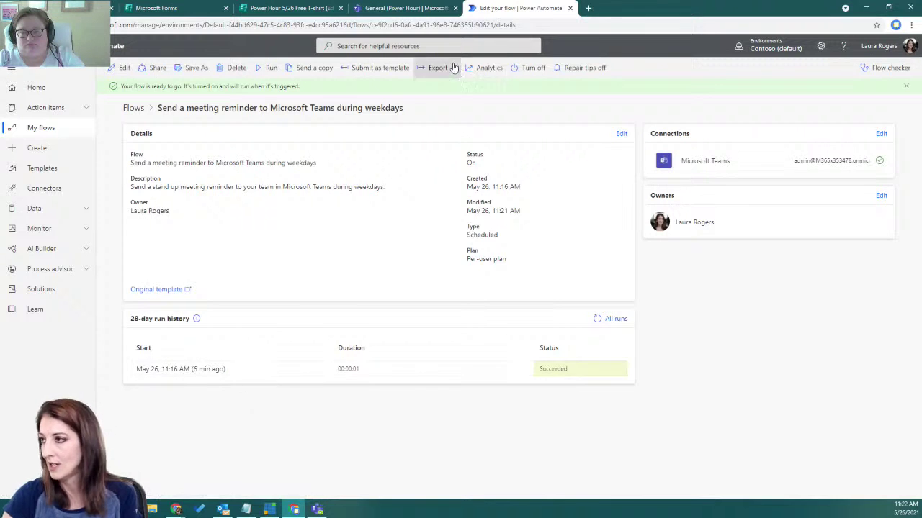
Switch to Microsoft Teams, close the Forms setup dialog, and open the Ideas channel of the Power Hour team
click(403, 8)
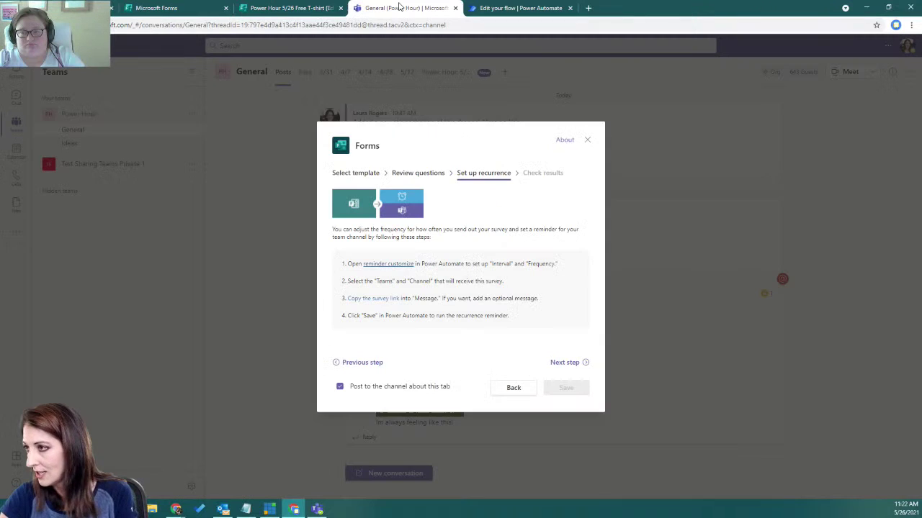
click(587, 140)
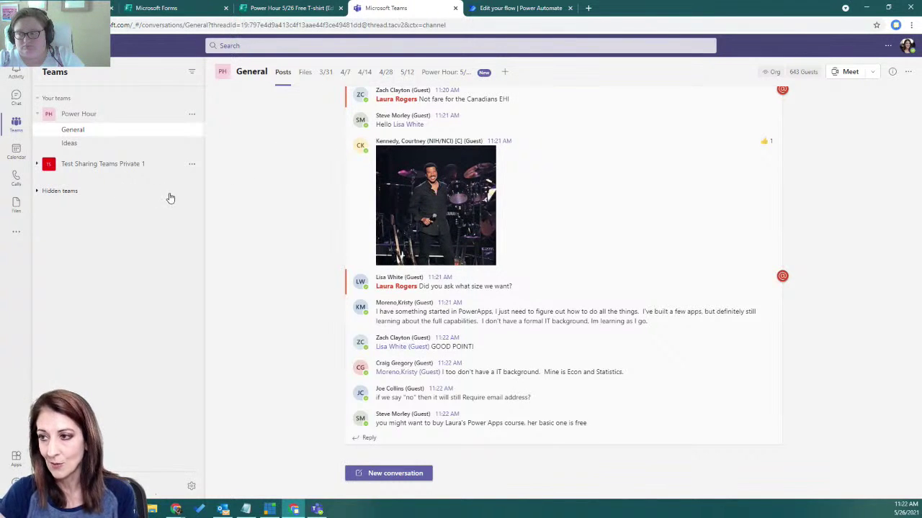
click(111, 149)
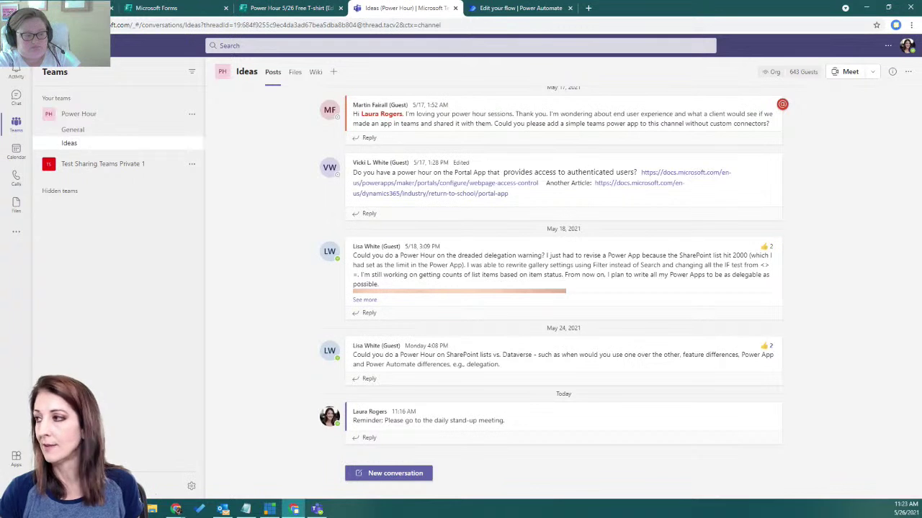
Return to Power Automate, run the meeting reminder flow manually, and refresh its 28-day run history
click(537, 8)
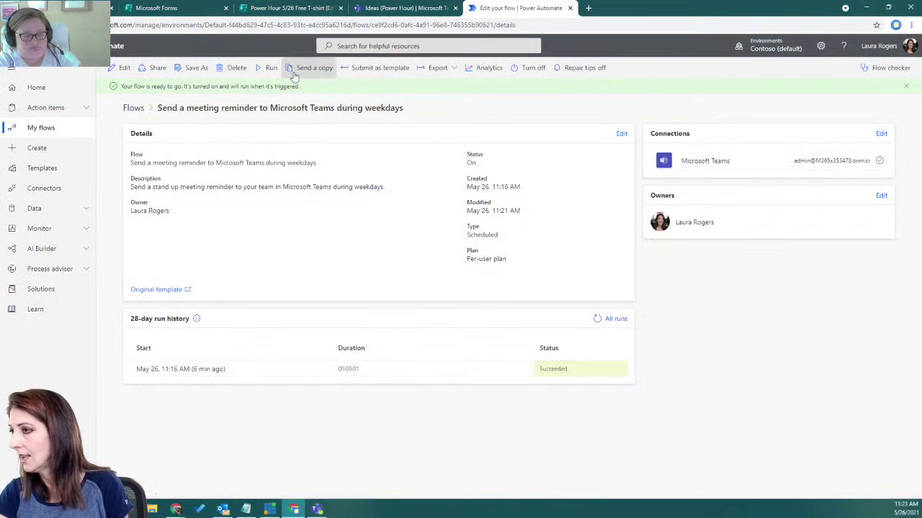
click(265, 67)
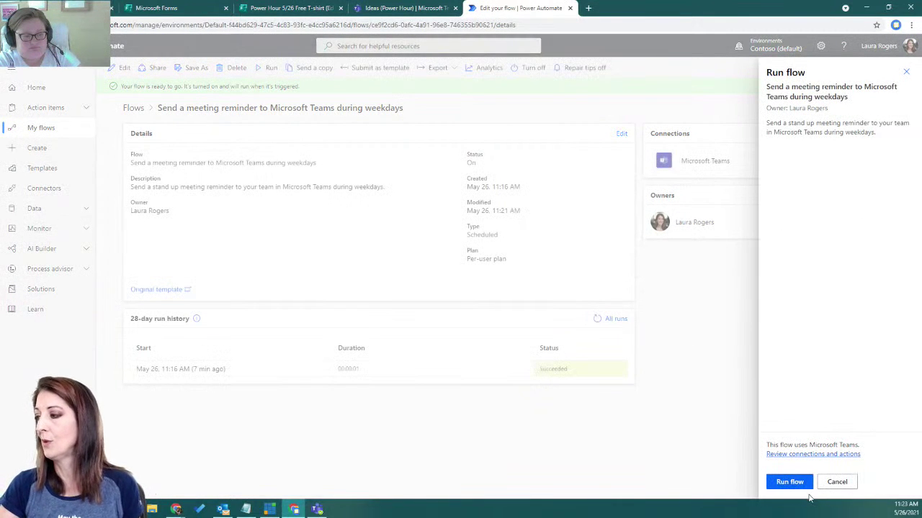
click(786, 481)
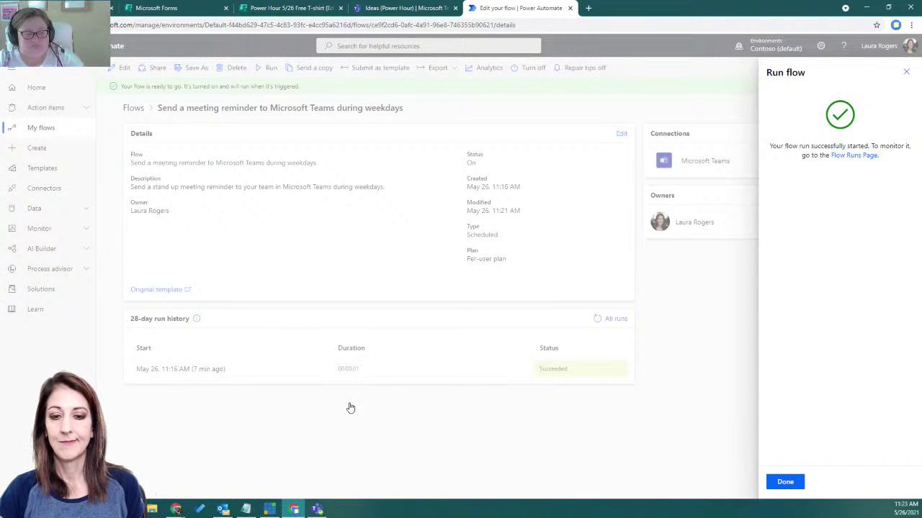
key(alt+Tab)
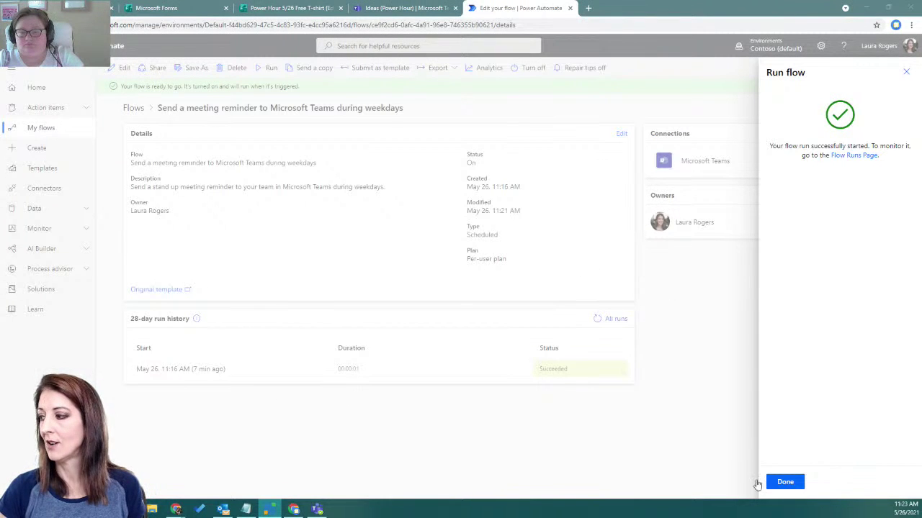
click(784, 482)
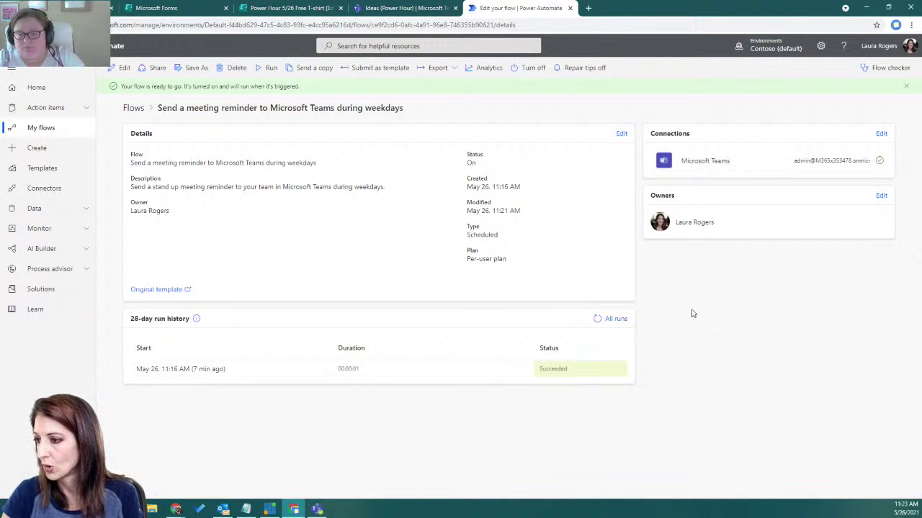
click(597, 318)
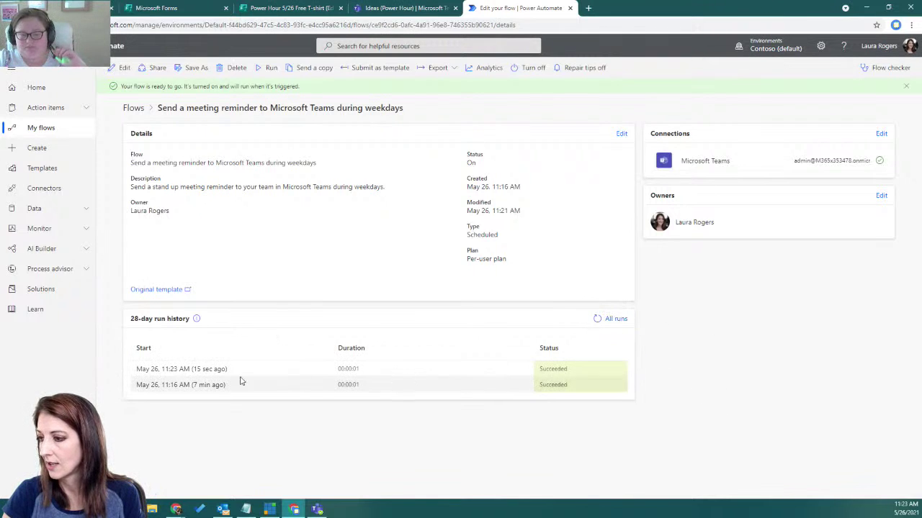
Open the reminder's CLICK HERE link in the Ideas channel to check the T-shirt form, and close the form
click(387, 8)
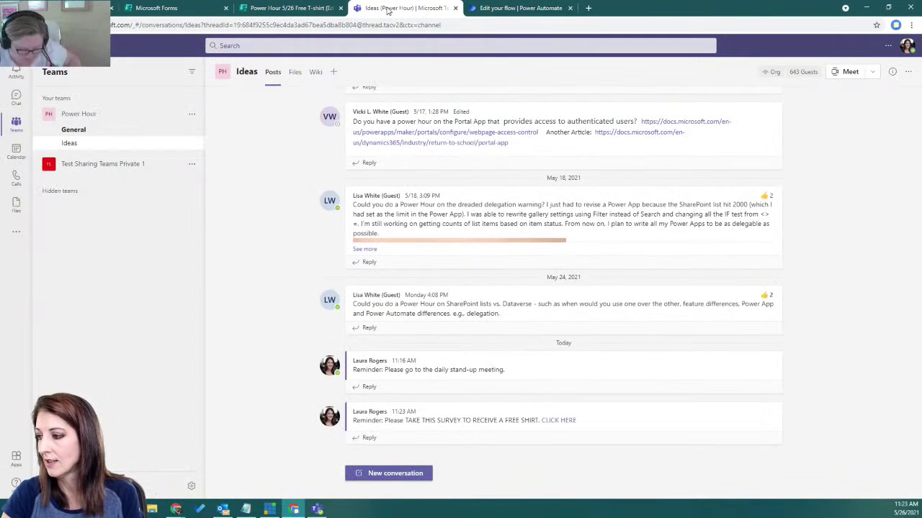
click(559, 421)
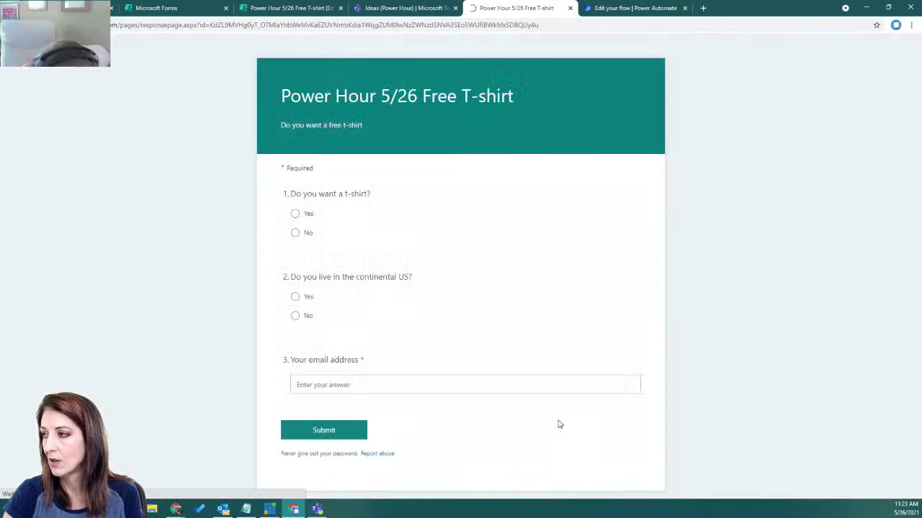
click(571, 9)
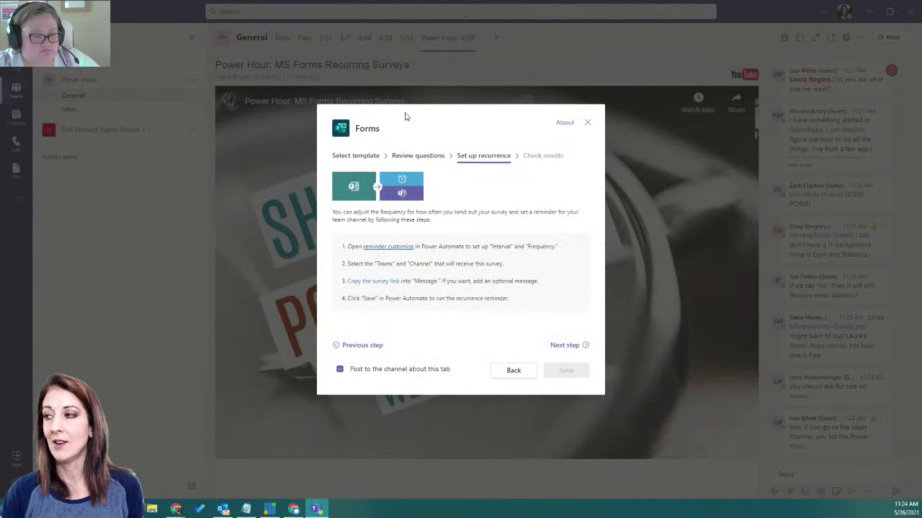
Close the Forms setup dialog in the Teams desktop app and read the conversation beside the Power Hour: 5/26 video
click(587, 123)
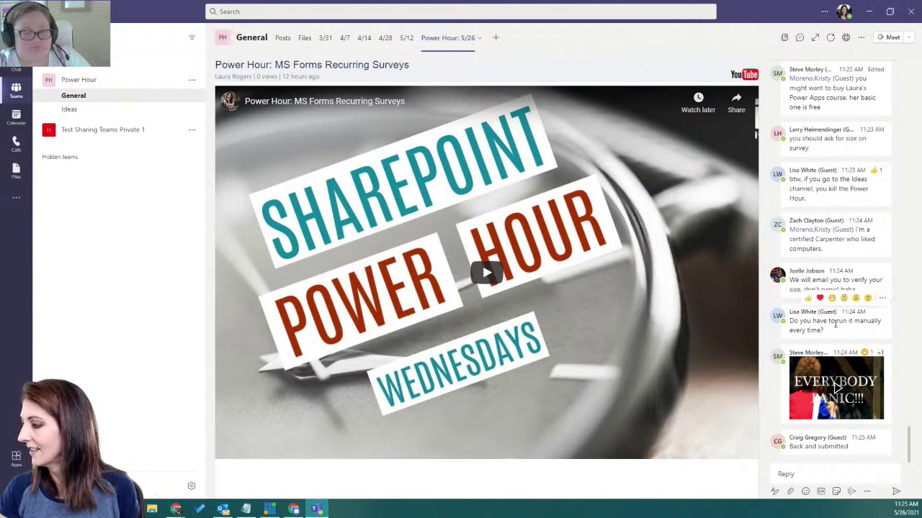
scroll(836, 324, up, 5)
scroll(835, 327, down, 4)
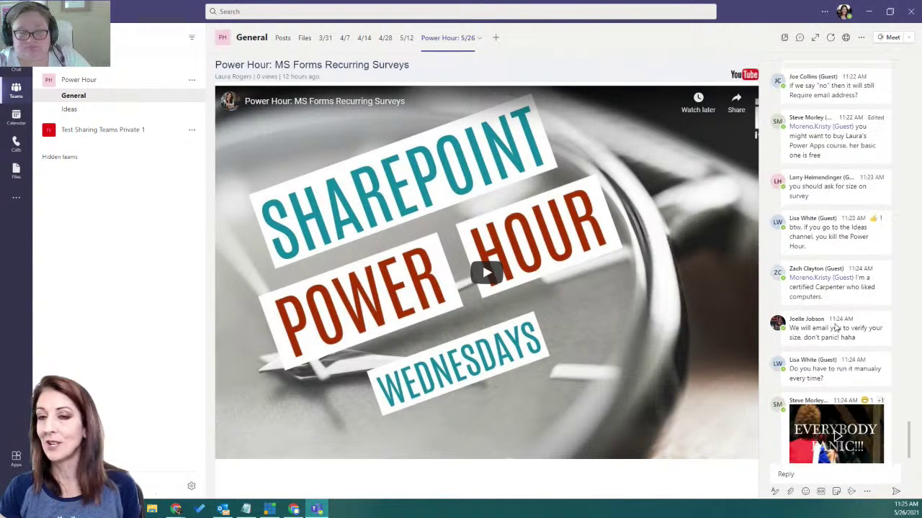
scroll(835, 327, down, 1)
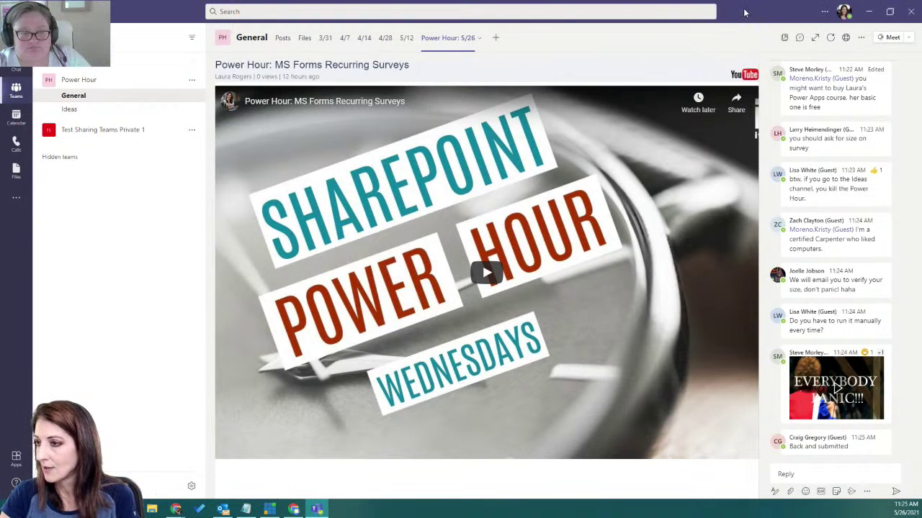
Switch to the flow's details page, recheck the newest messages in the Teams desktop conversation, and return to the browser
click(869, 12)
click(520, 8)
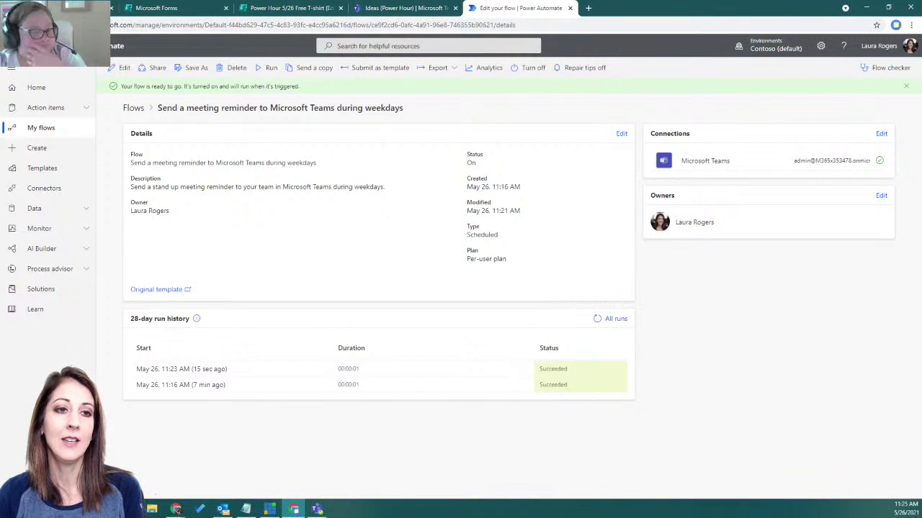
key(alt+Tab)
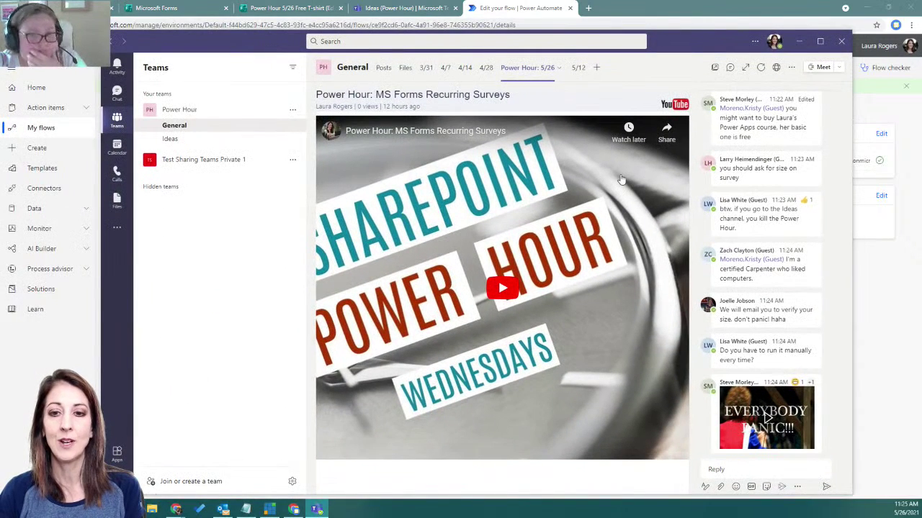
scroll(782, 194, down, 3)
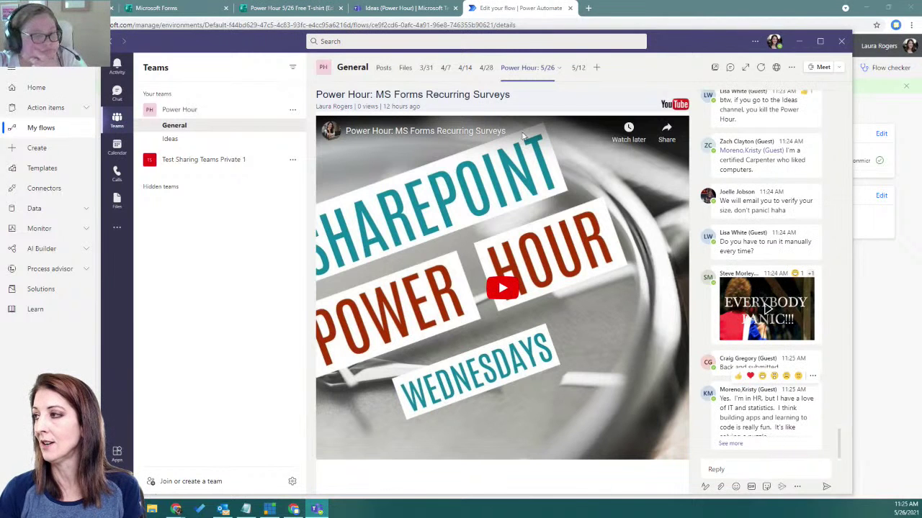
key(alt+Tab)
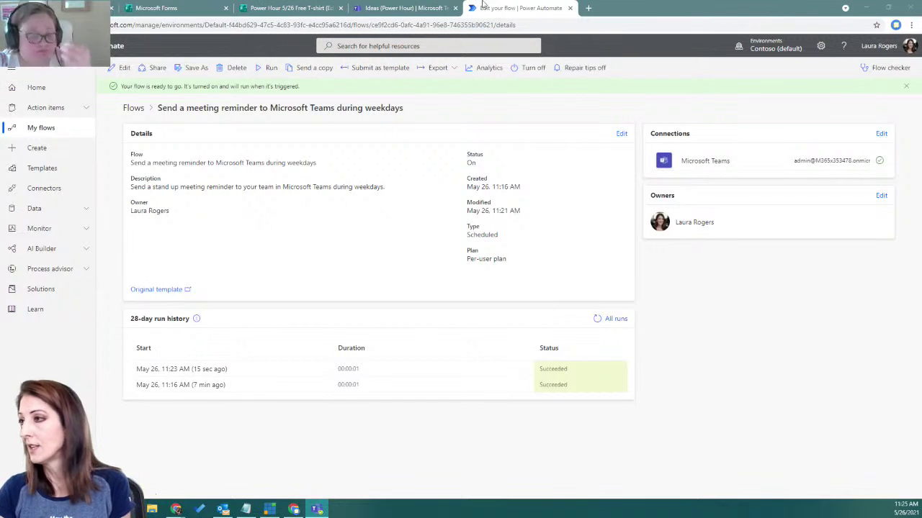
Switch to Teams in the browser, search its apps for "POWER AU", and open the Power Automate app
click(398, 8)
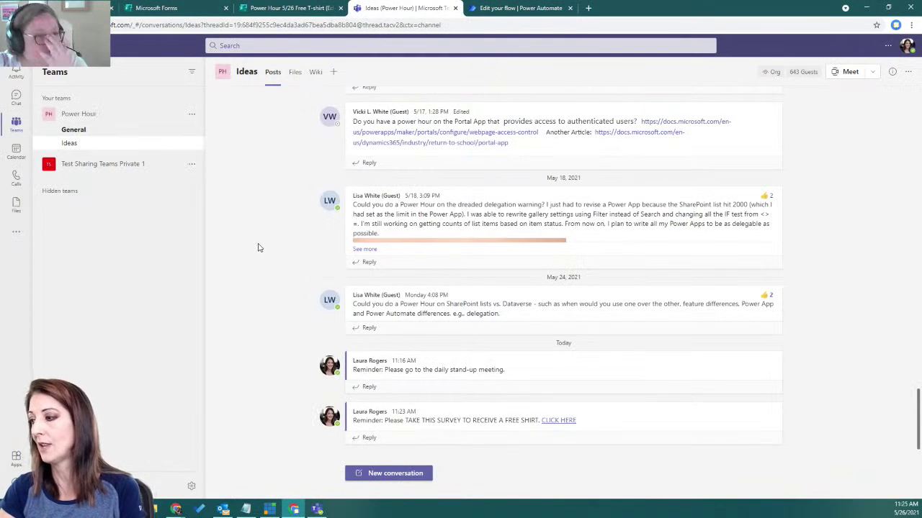
click(17, 236)
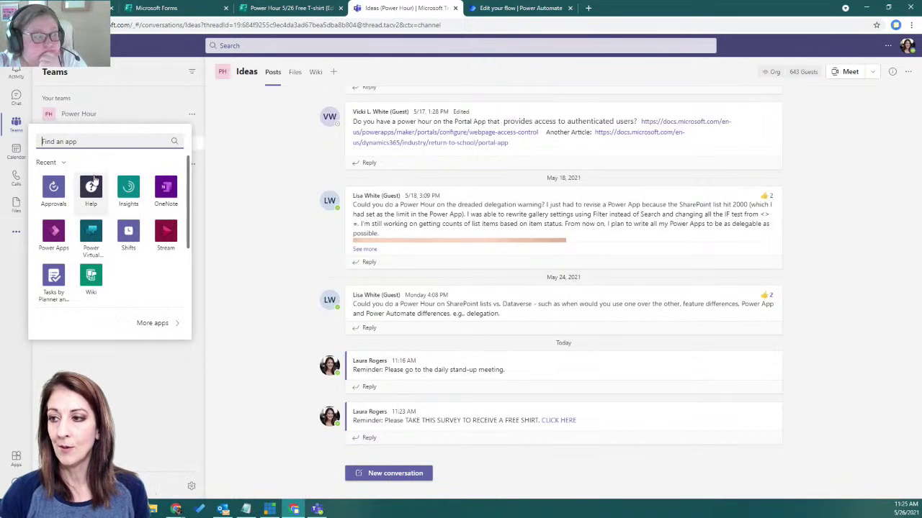
text(POWER AU)
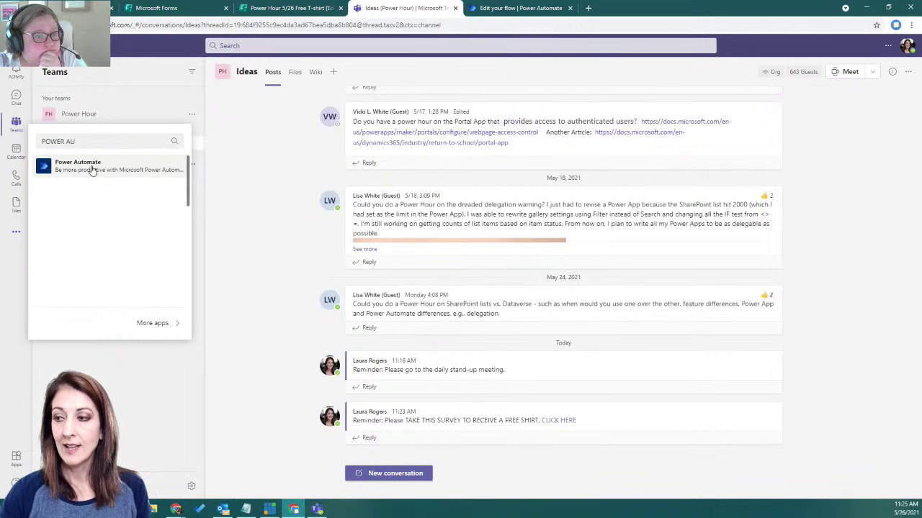
click(90, 167)
click(333, 171)
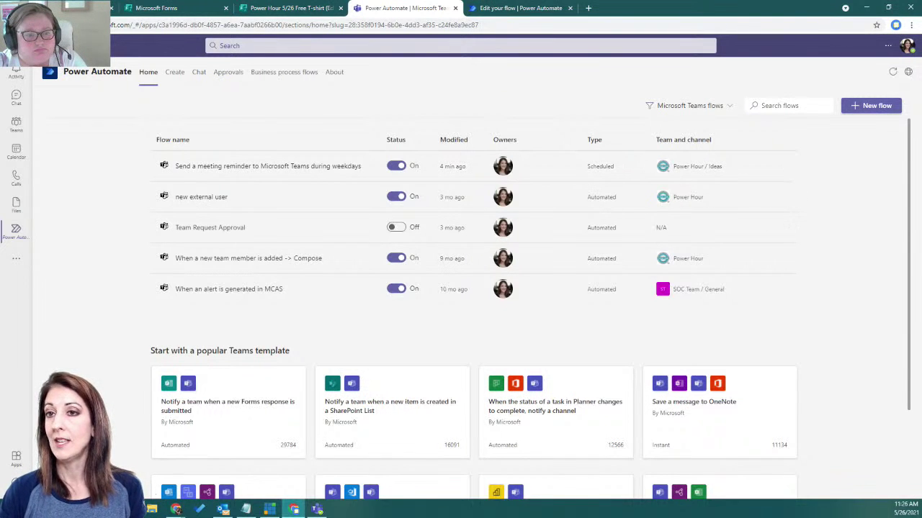
Look over the popular Teams templates and open the "Send a meeting reminder to Microsoft Teams during weekdays" flow for editing
key(alt+Tab)
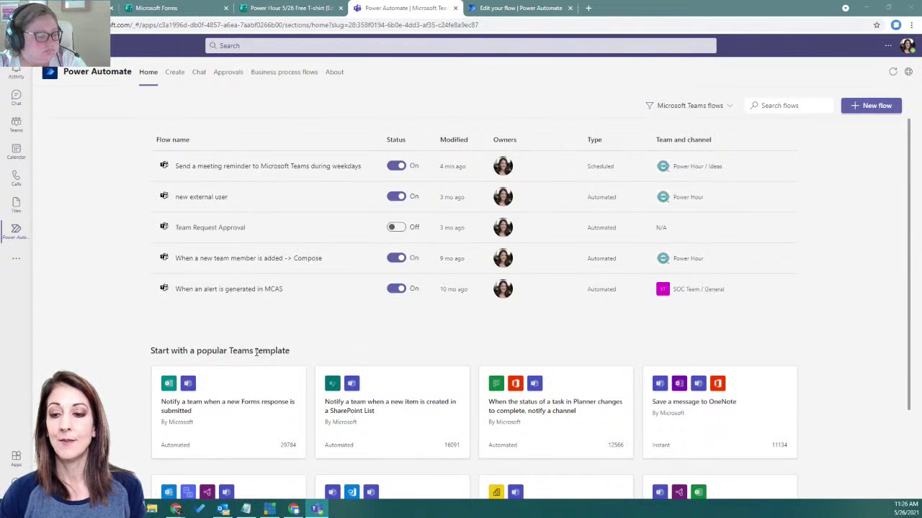
scroll(273, 351, down, 3)
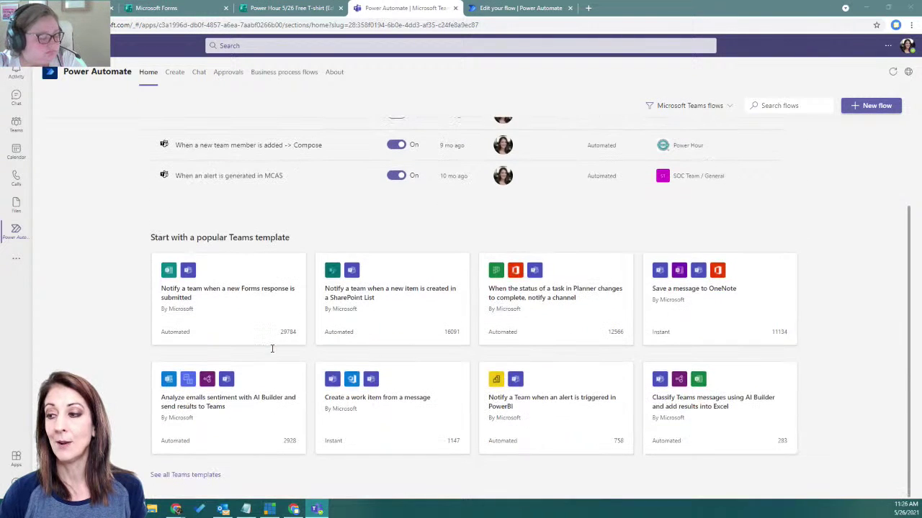
scroll(272, 354, up, 3)
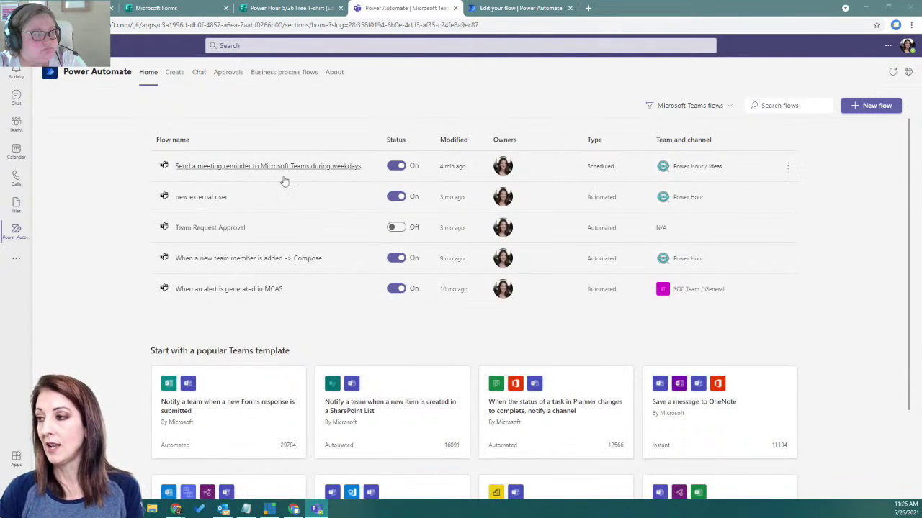
click(342, 167)
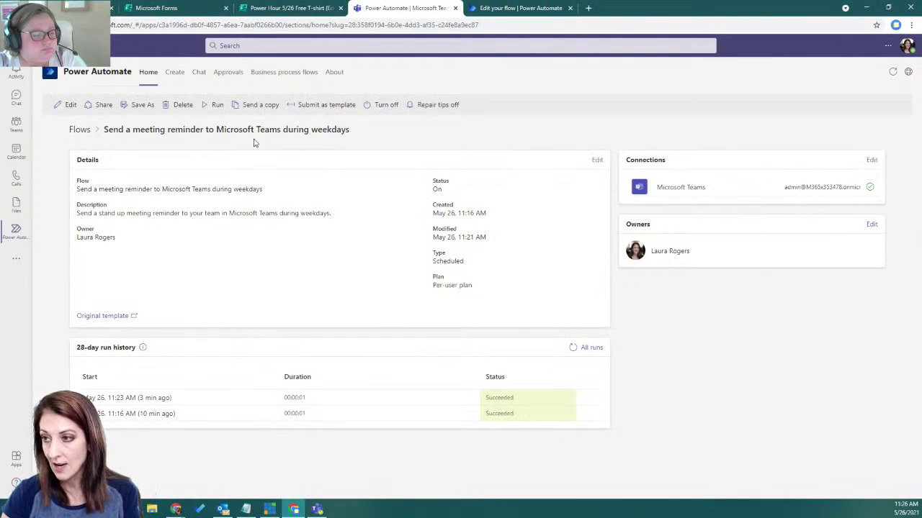
click(67, 104)
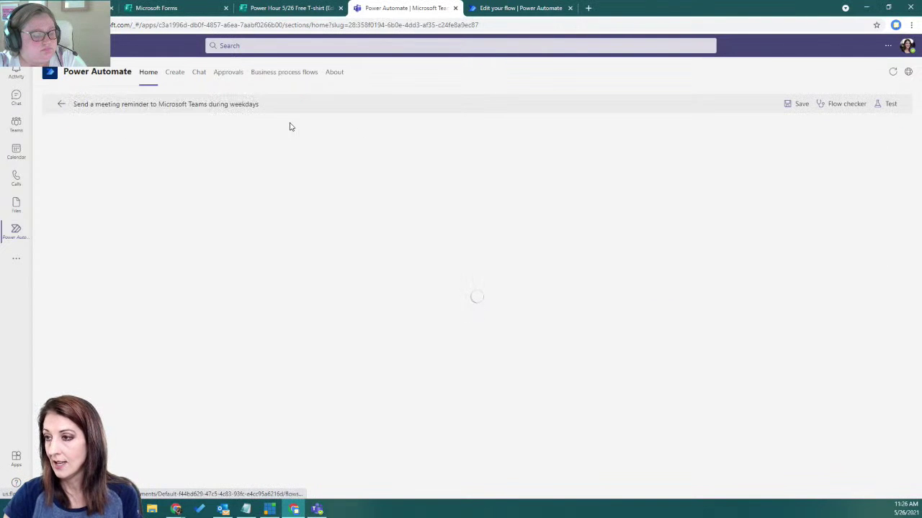
Rename the flow as "Microsoft Teams DEMO power hour"
click(155, 105)
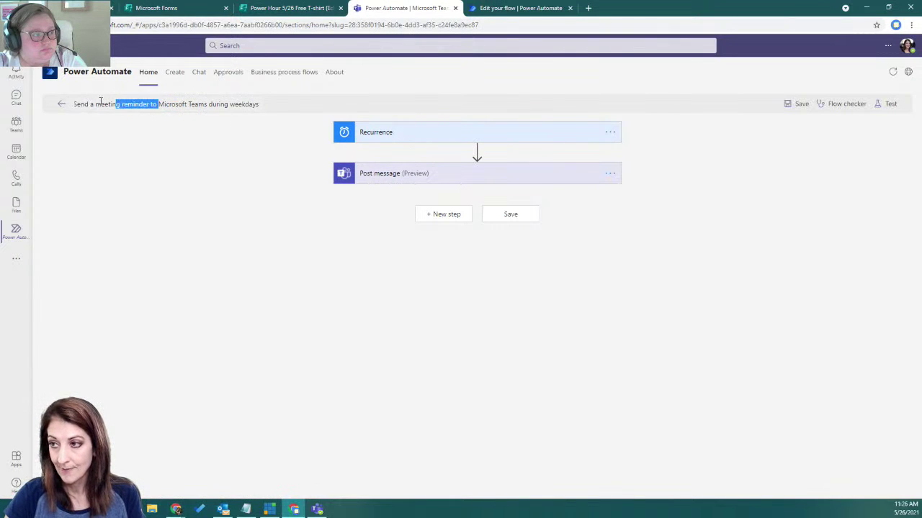
key(shift+Home)
key(BackSpace)
drag(126, 104, 202, 110)
text(DEMO)
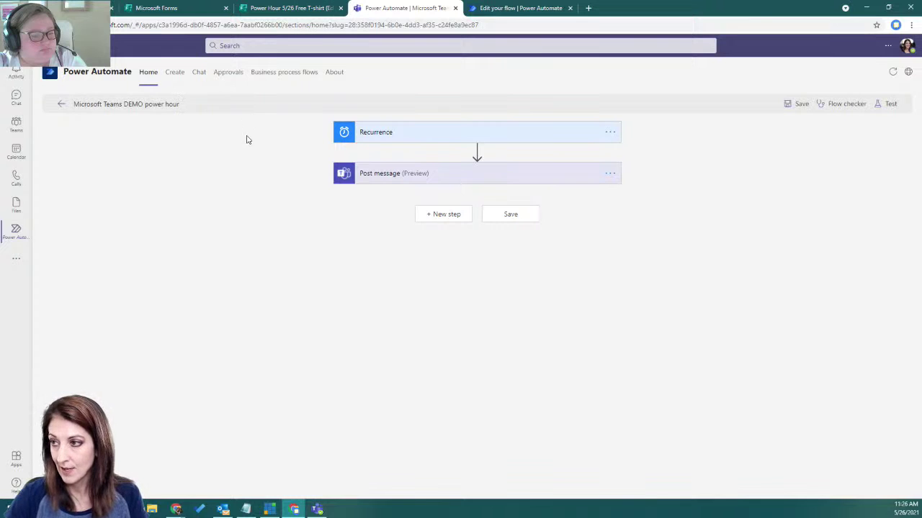
Review the Post message action, add a new step after it, and limit the operation choices to the Microsoft Teams connector
click(444, 178)
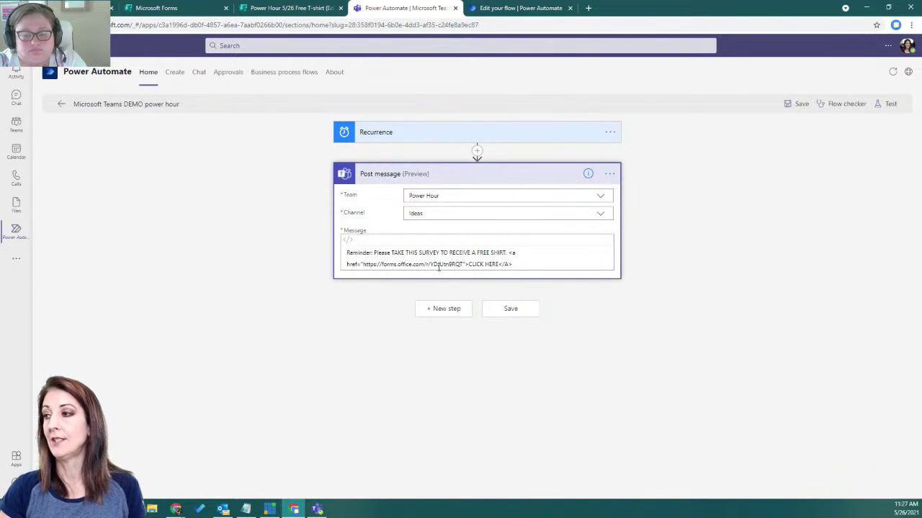
click(454, 314)
click(414, 240)
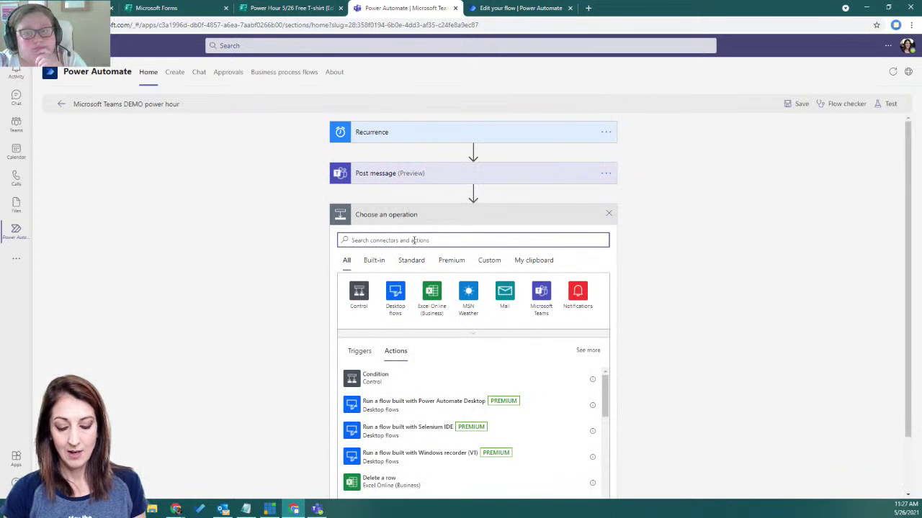
text(teams)
click(364, 293)
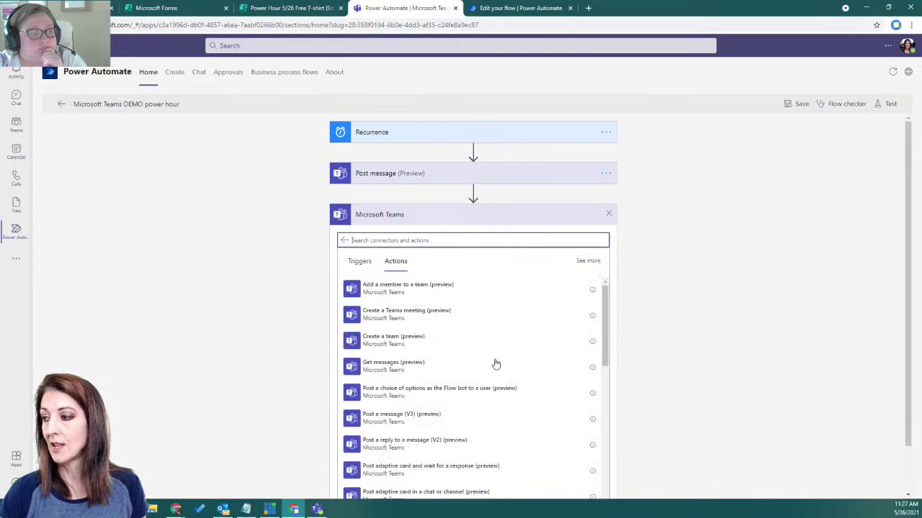
Search the Microsoft Teams actions for "adap" and add "Post adaptive card in a chat or channel" to the flow
drag(606, 307, 607, 335)
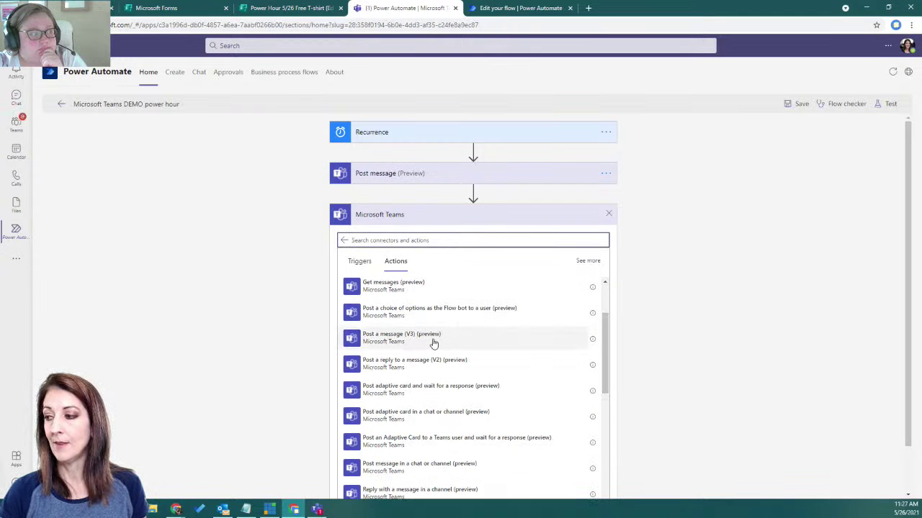
scroll(609, 334, down, 1)
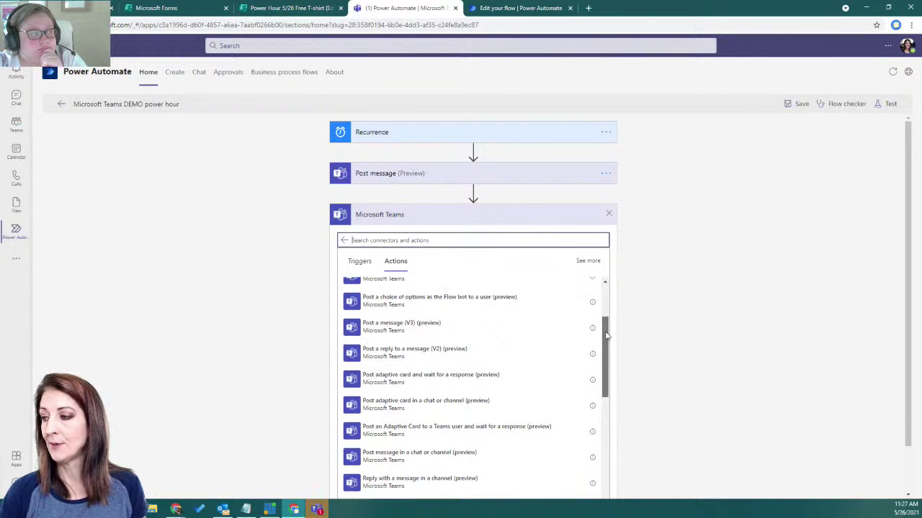
click(433, 240)
text(adap)
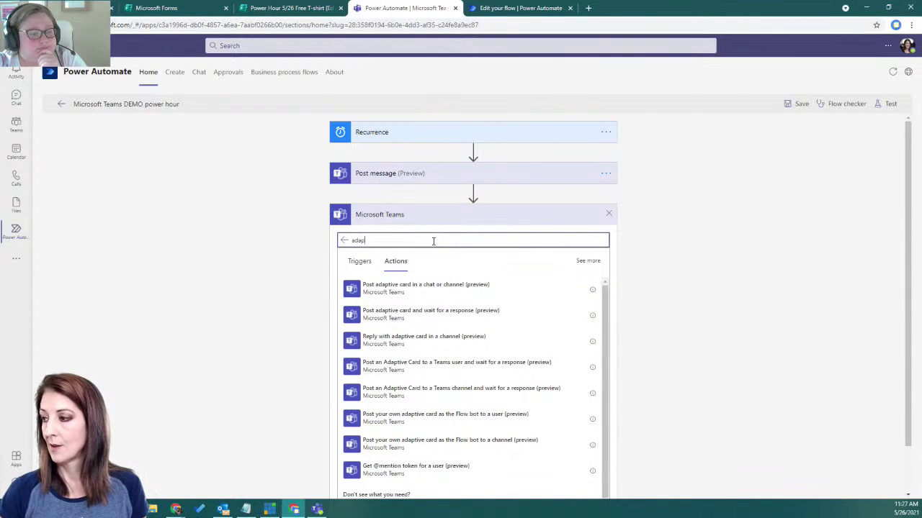
click(430, 289)
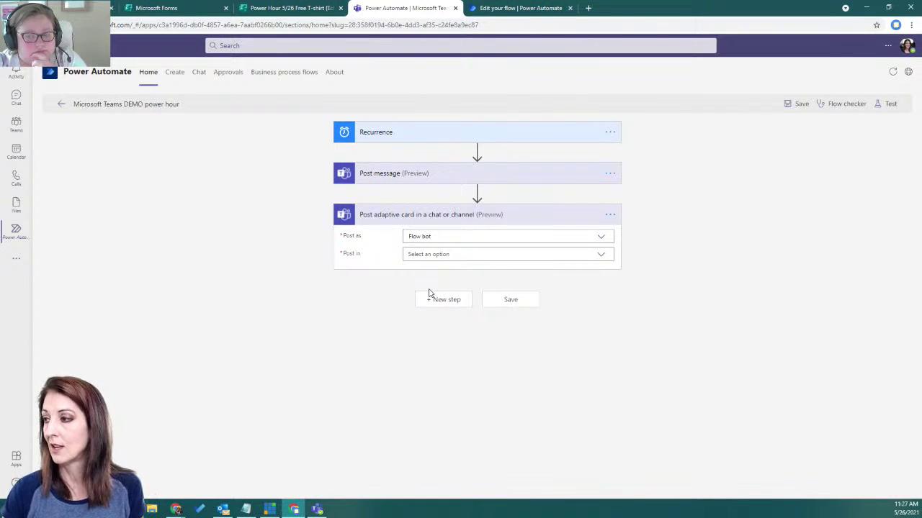
Set the adaptive card action to post as Flow bot in a Channel, with team Power Hour and channel Ideas
click(600, 237)
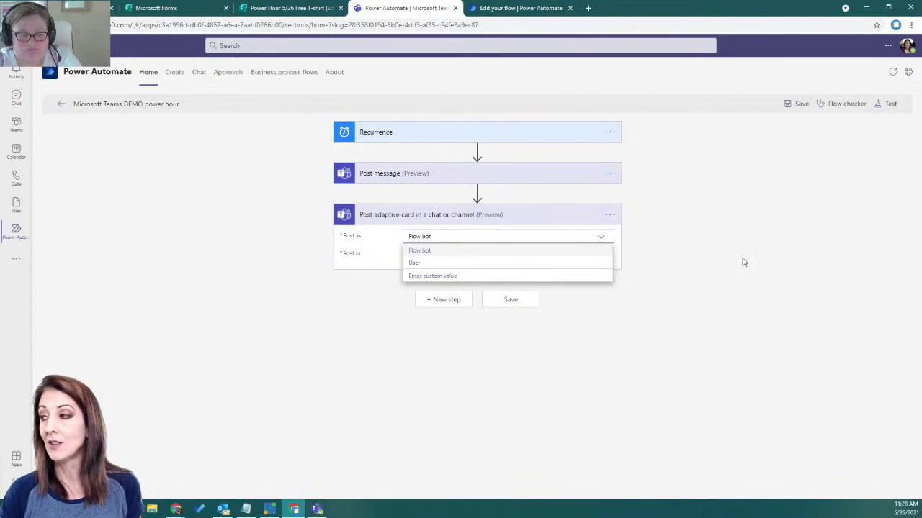
click(610, 256)
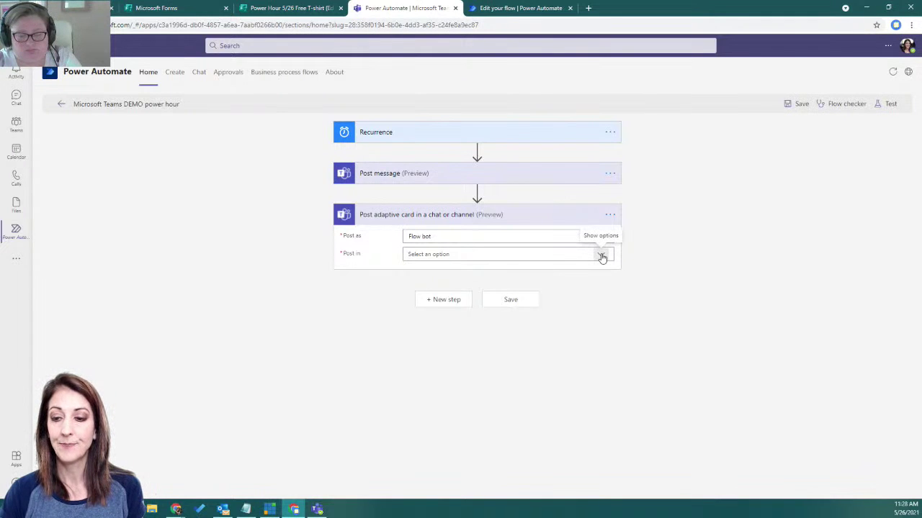
click(602, 256)
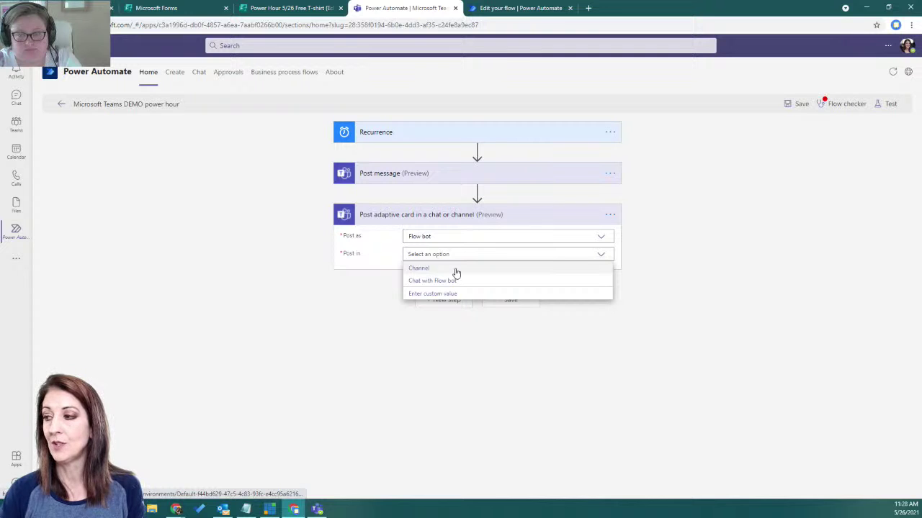
click(419, 268)
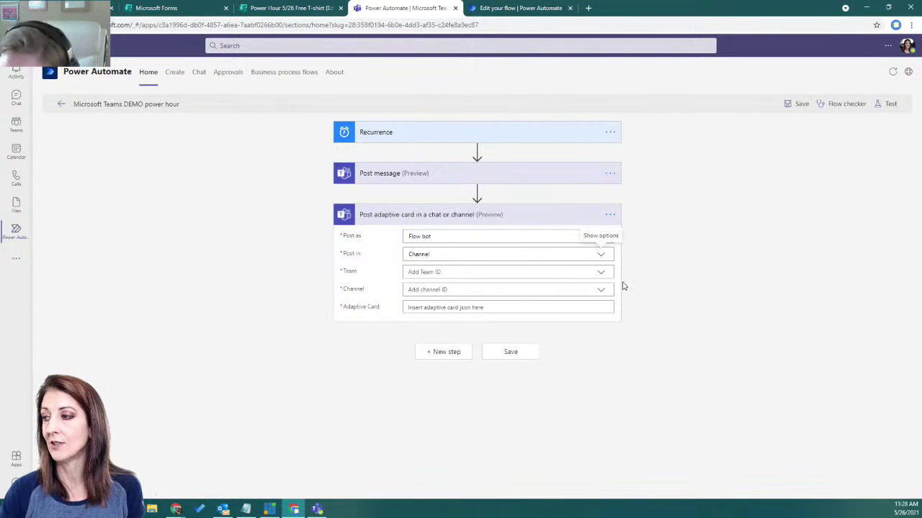
click(602, 272)
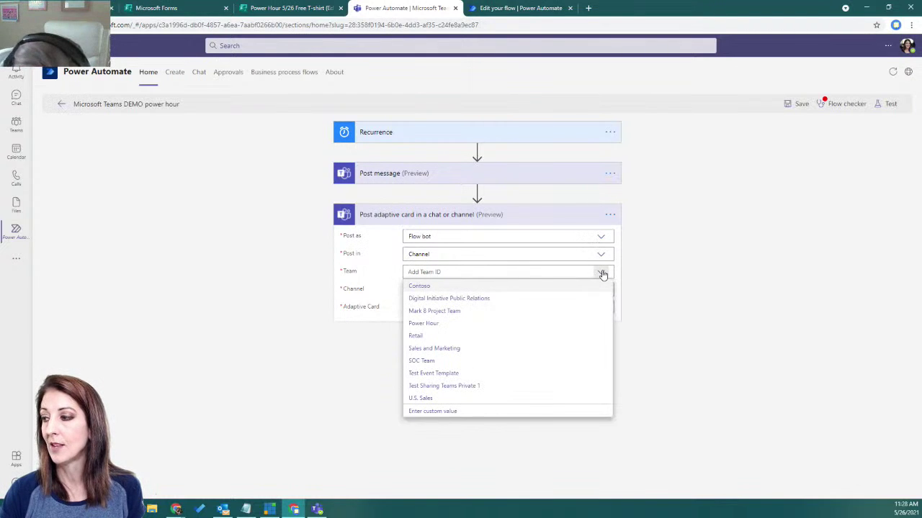
click(452, 324)
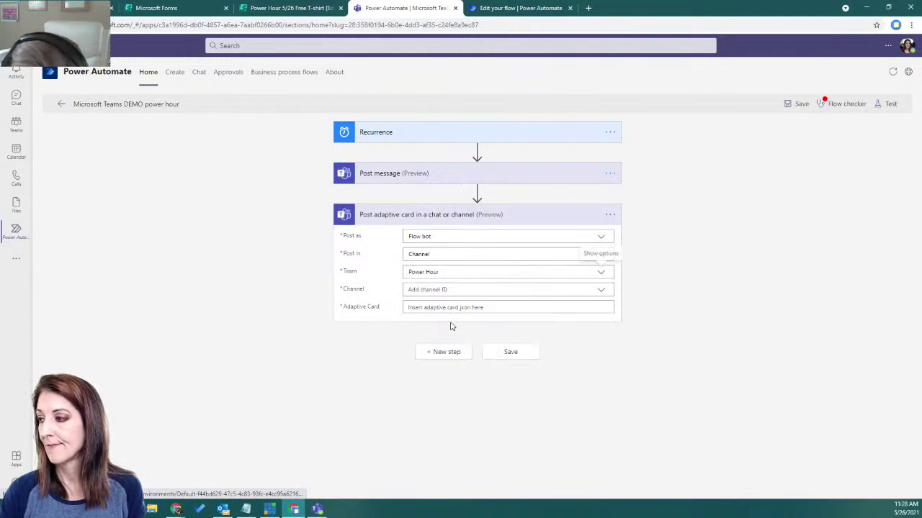
click(602, 291)
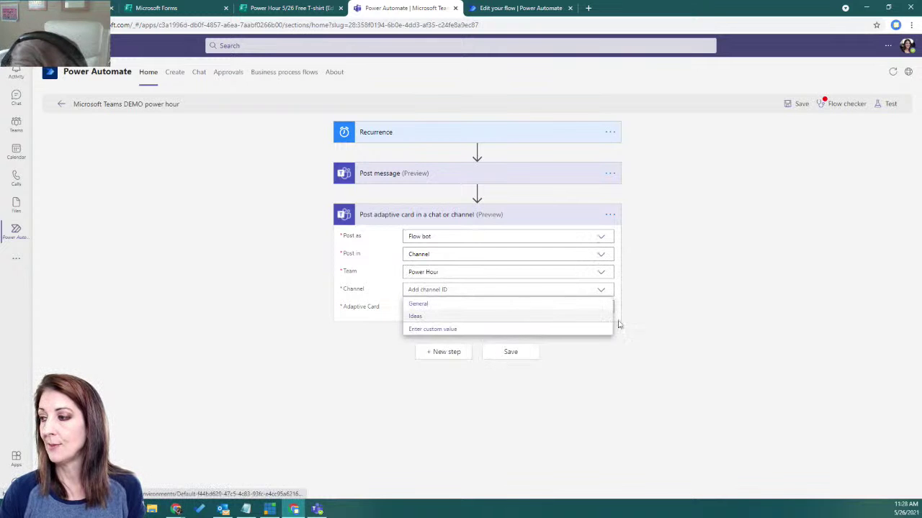
click(418, 317)
Enter "x" as the Adaptive Card content and save the flow
click(455, 307)
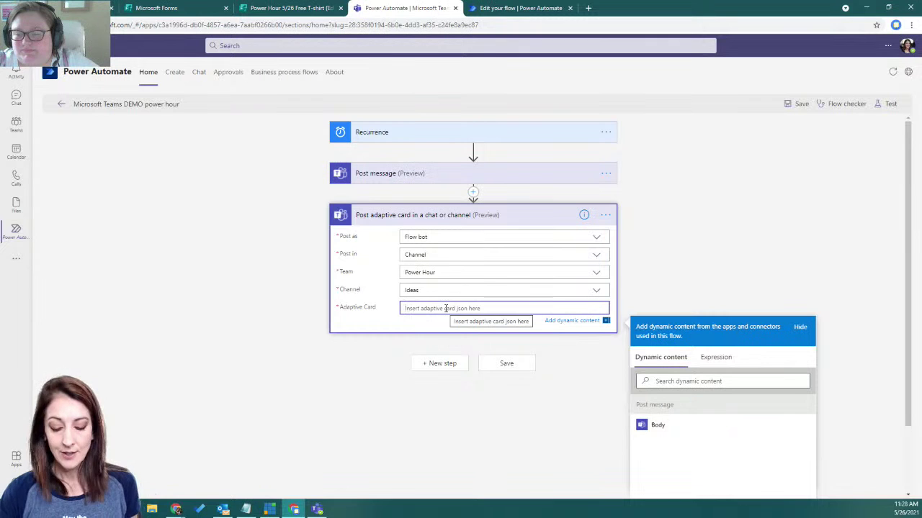
text(x)
click(504, 365)
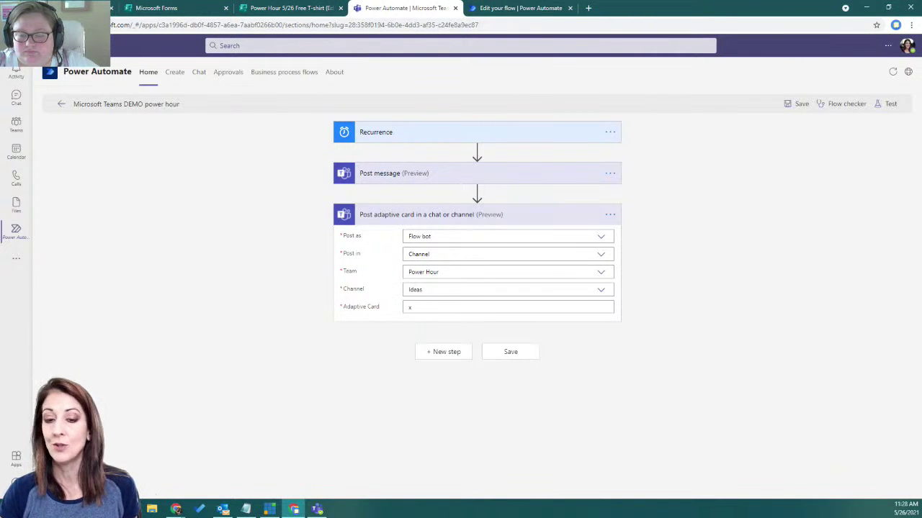
Open adaptivecards.io in a new browser tab
key(alt+Tab)
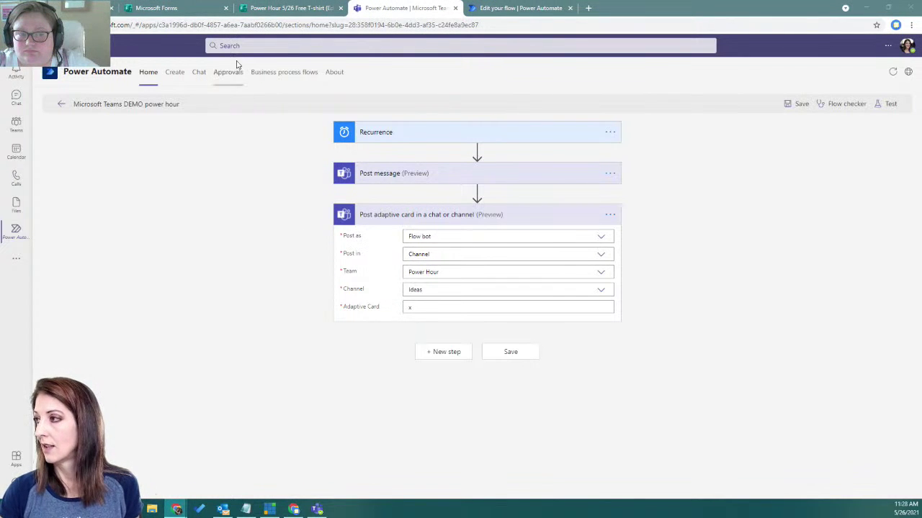
click(588, 8)
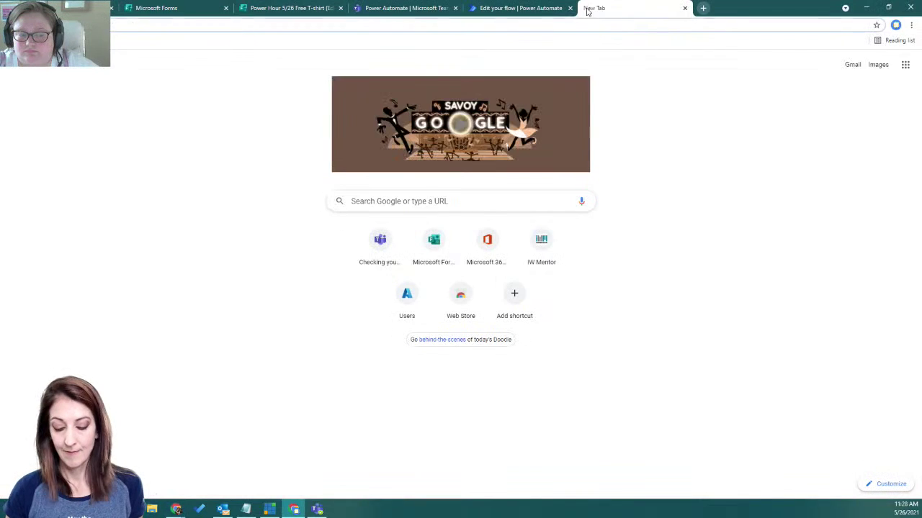
text(adaptivecards.io)
key(Return)
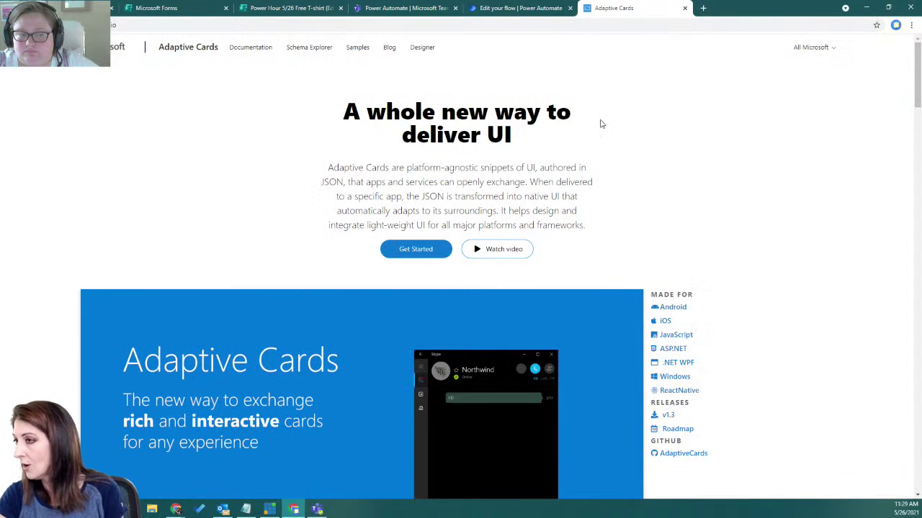
Look over the Schema Explorer and the Inputs and Restaurant samples on the Adaptive Cards site
click(310, 49)
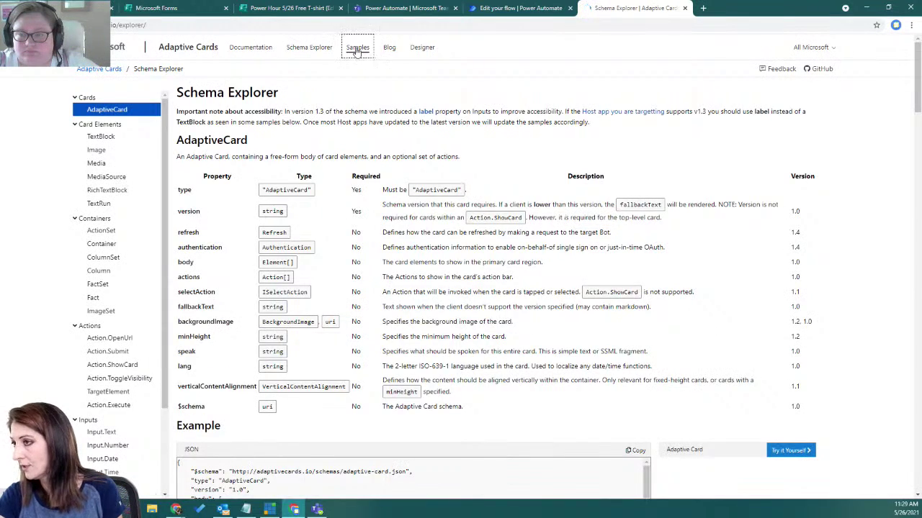
click(356, 49)
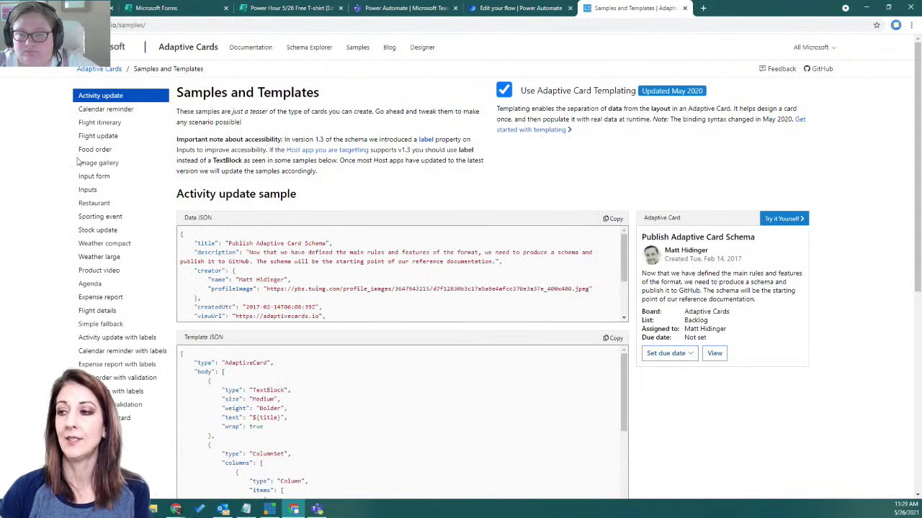
click(87, 177)
click(89, 191)
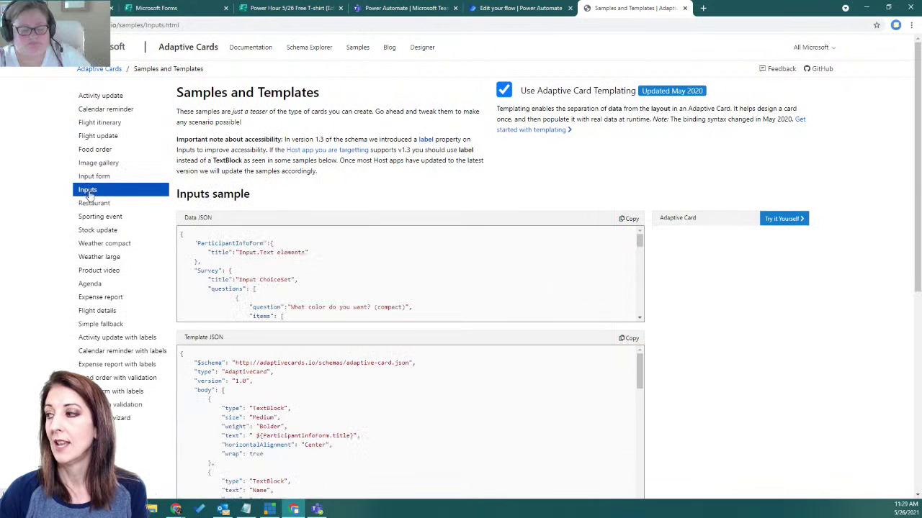
click(92, 205)
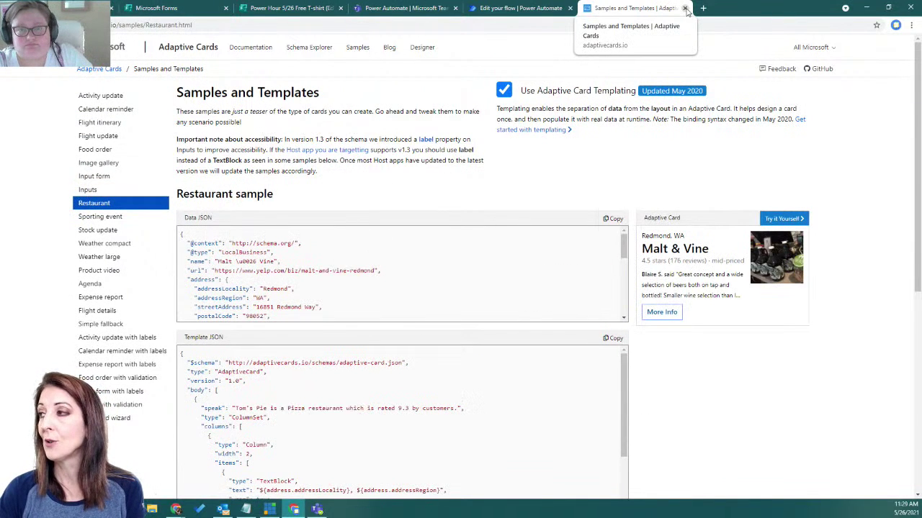
Switch to the Power Automate site and open the "Microsoft Teams DEMO power hour" flow from My flows for editing
click(497, 8)
click(47, 128)
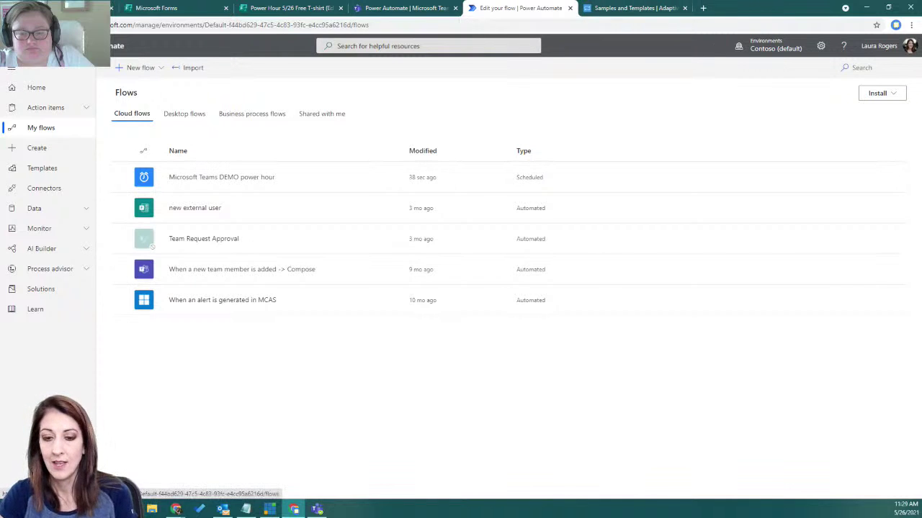
click(176, 509)
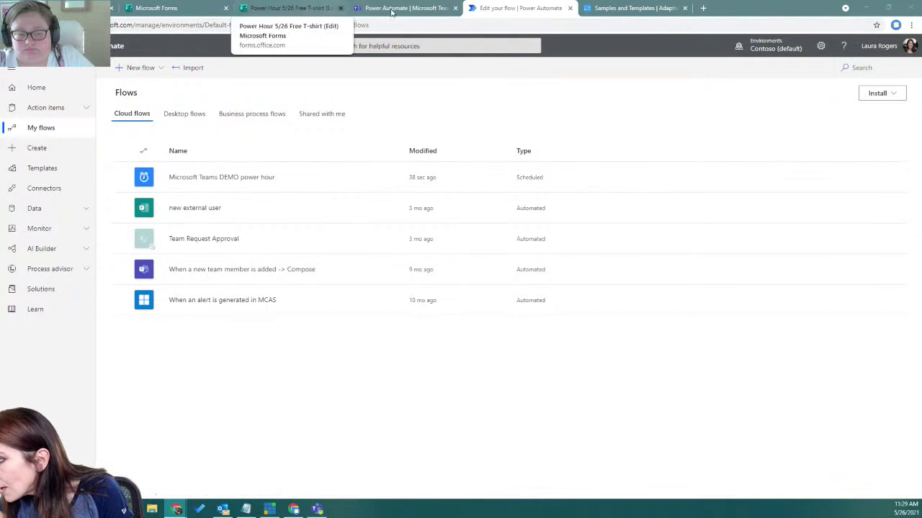
click(216, 177)
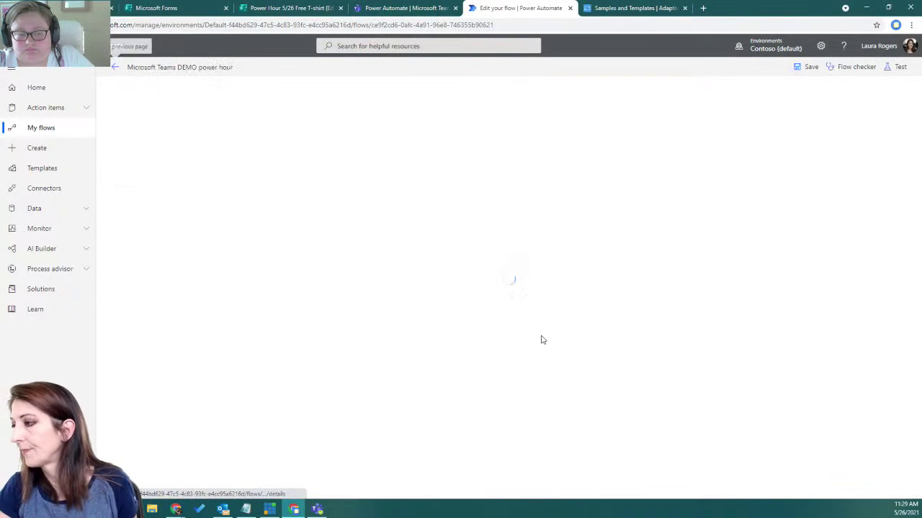
Start a new step after the adaptive card action, search the operations for "teams" and browse the matching actions
click(487, 222)
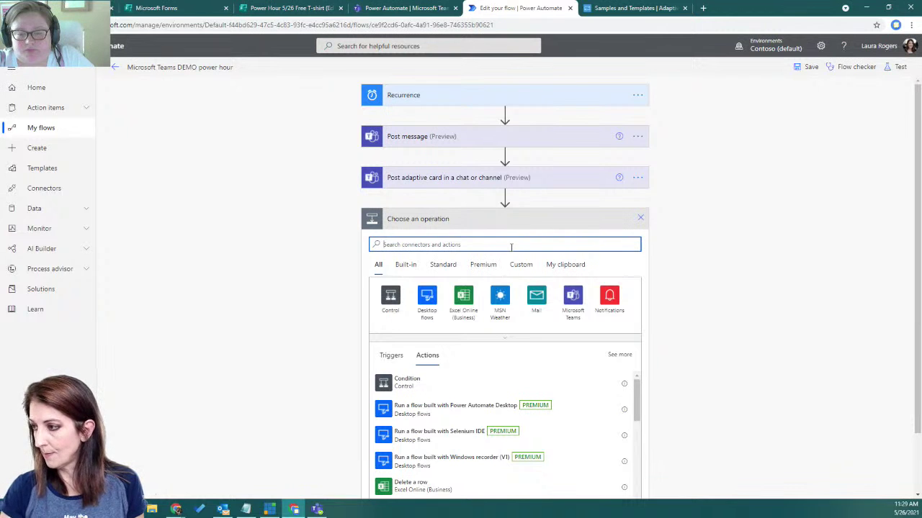
text(teams)
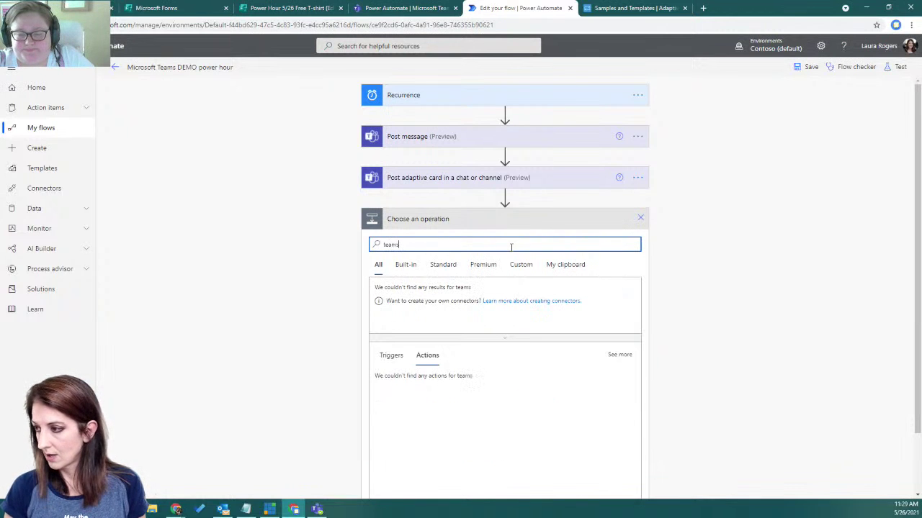
scroll(636, 386, down, 3)
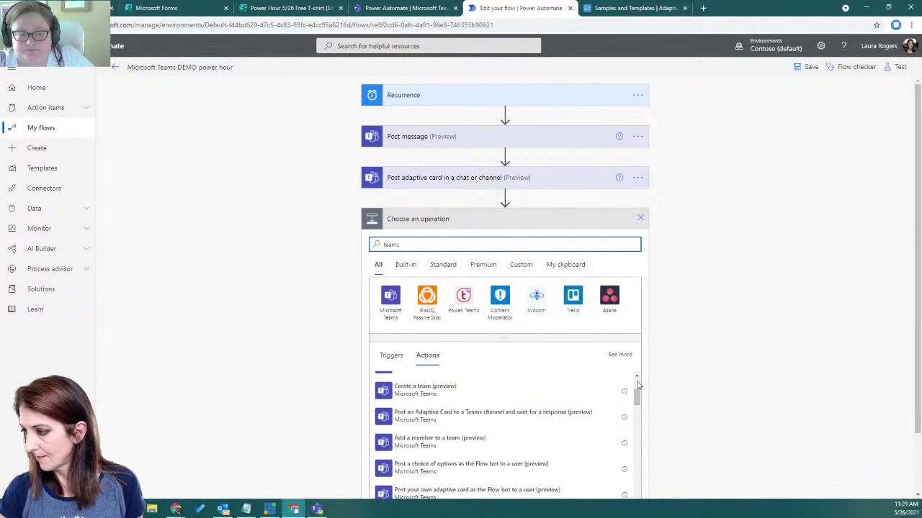
scroll(673, 390, down, 1)
scroll(638, 325, up, 1)
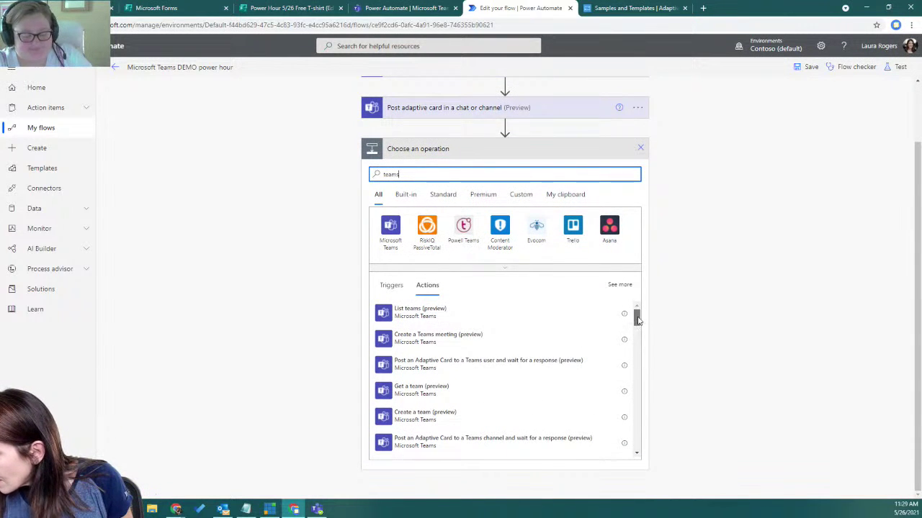
scroll(638, 329, up, 2)
drag(640, 328, 643, 341)
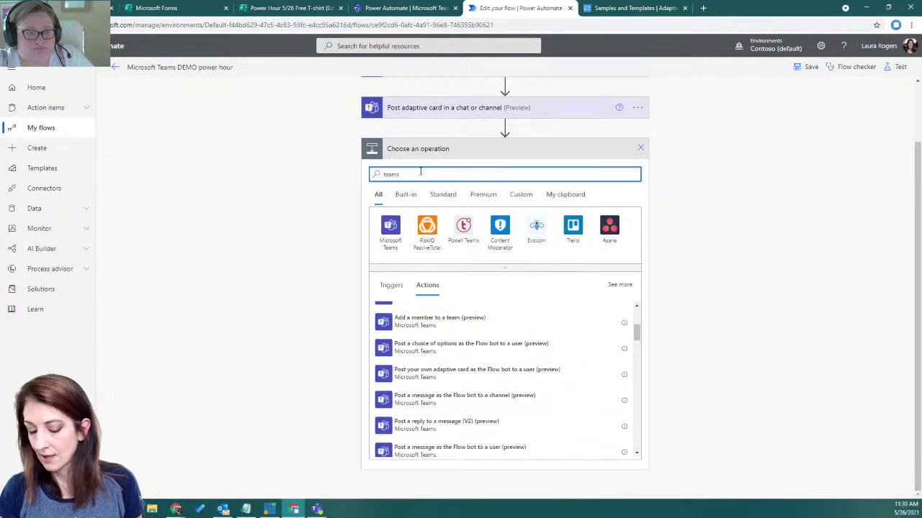
Search the Microsoft Teams actions for "message" and add "Post a reply to a message (V2)" to the flow
text(message)
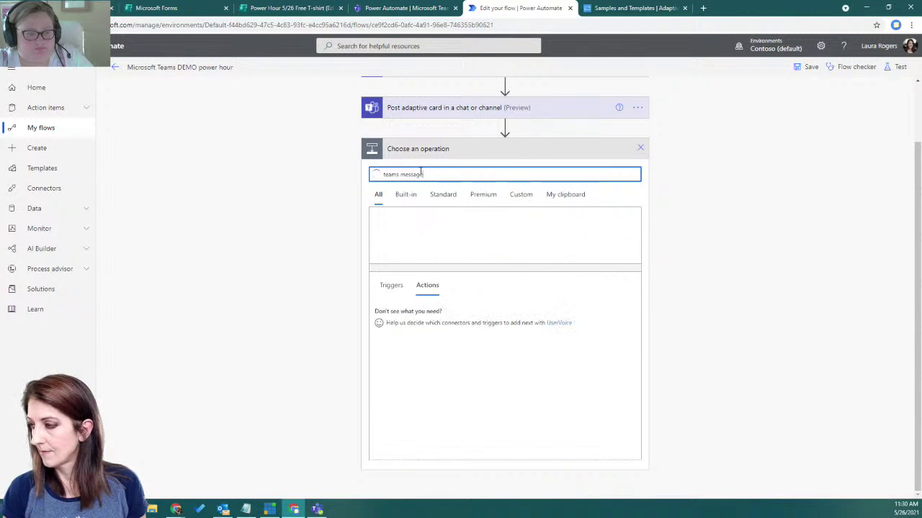
click(386, 237)
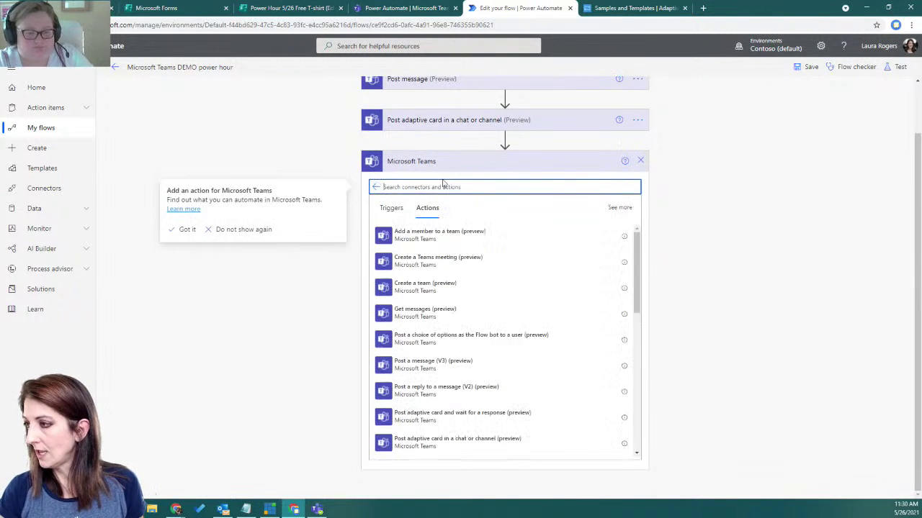
text(message)
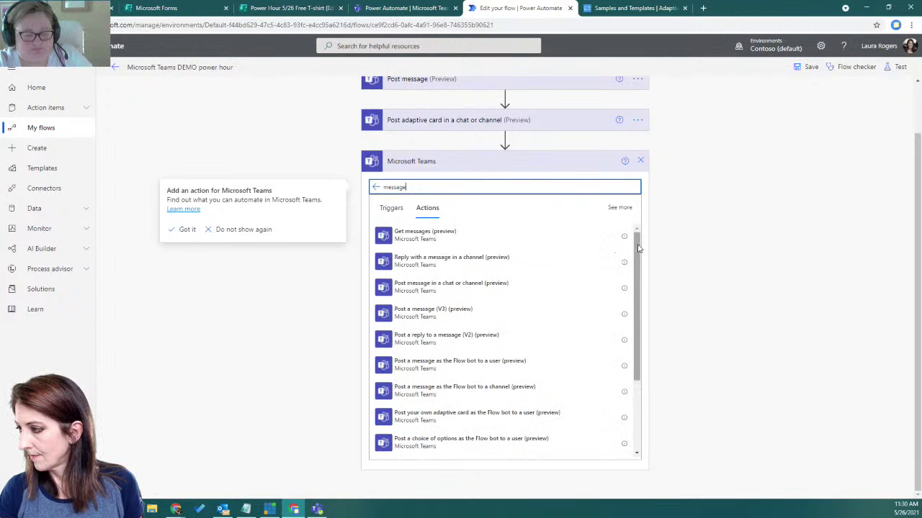
drag(637, 248, 643, 290)
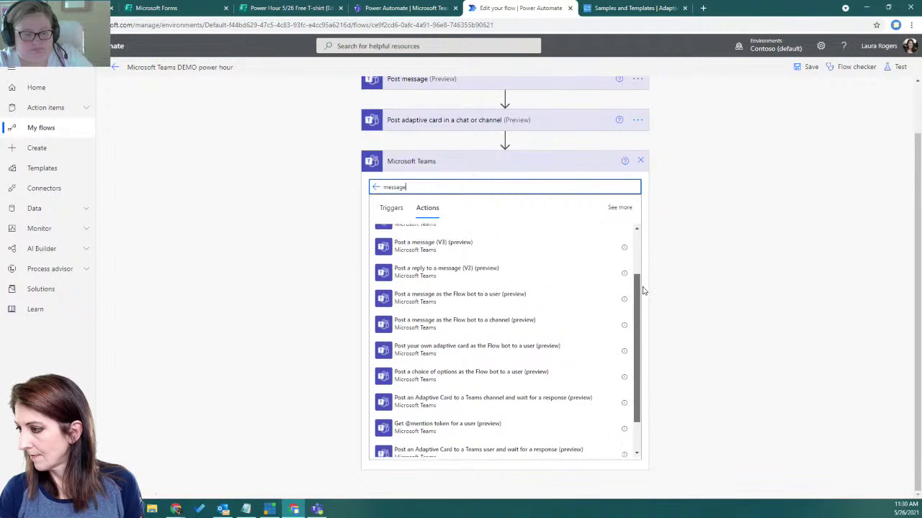
click(496, 270)
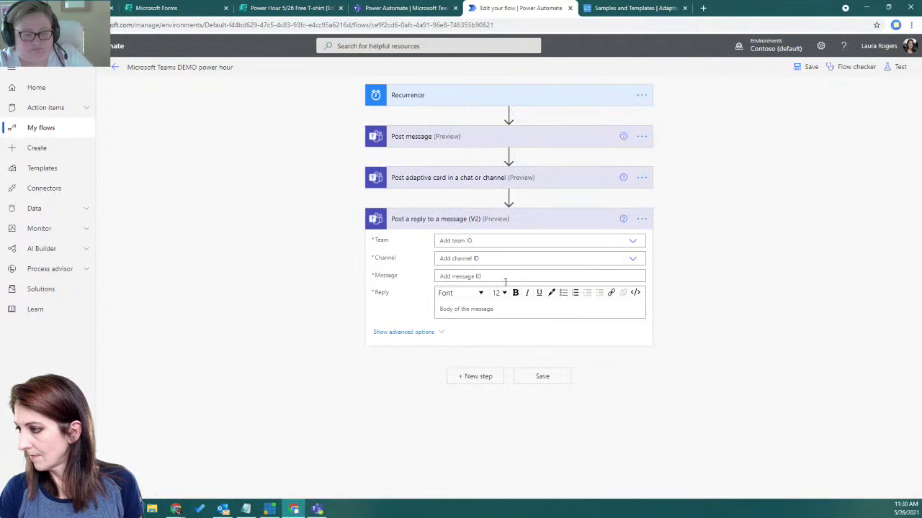
click(501, 310)
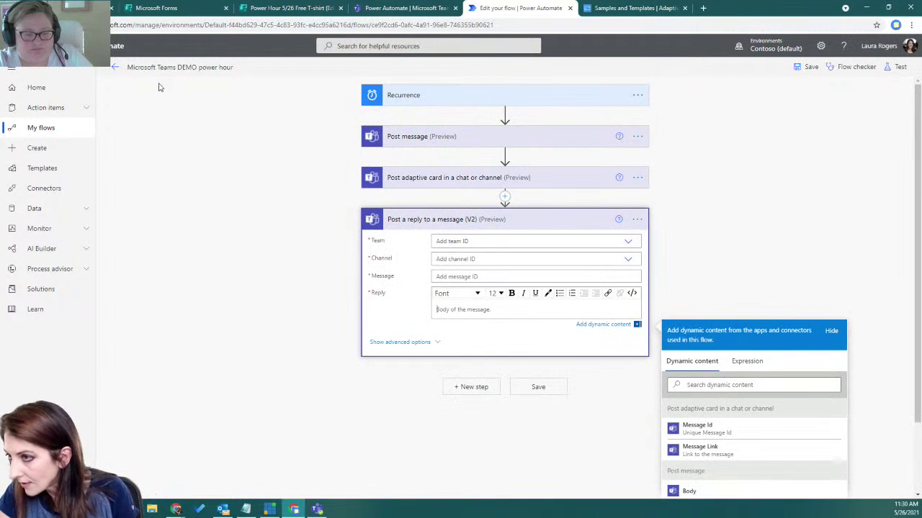
Delete the "Post a reply to a message (V2)" step from the flow
click(115, 67)
click(543, 98)
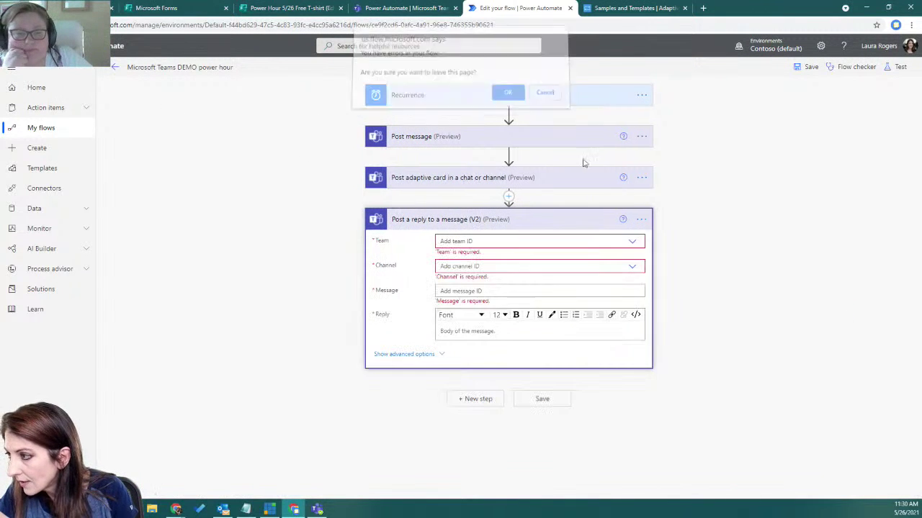
click(639, 219)
click(681, 338)
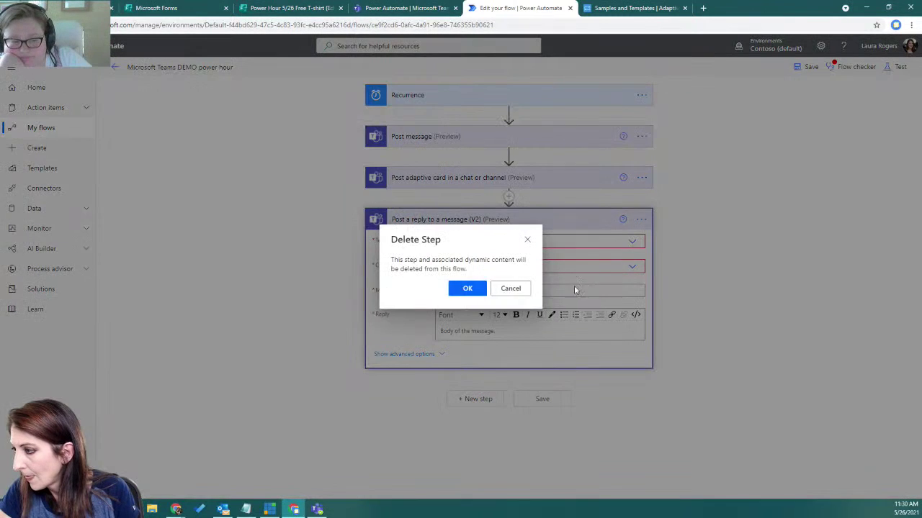
click(470, 290)
Return to the list of flows and start a blank instant cloud flow, skipping the flow name and trigger selection
click(115, 67)
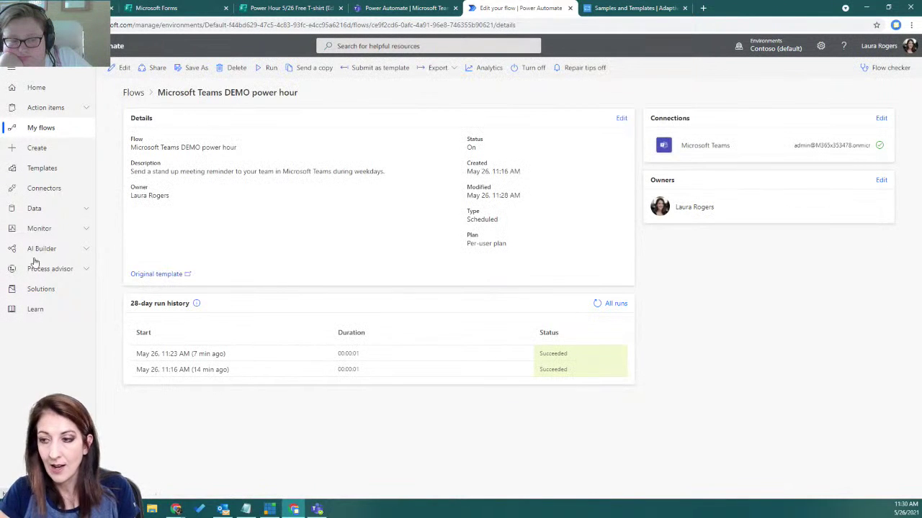
click(132, 93)
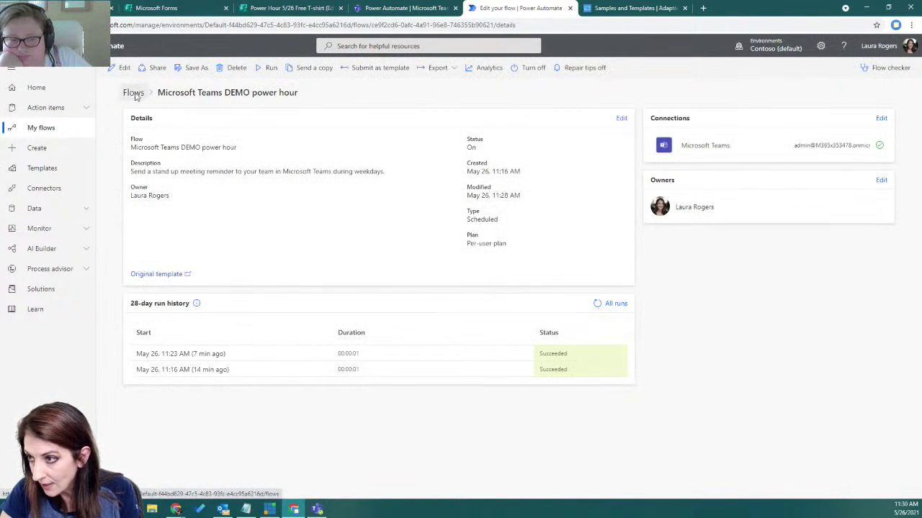
click(136, 67)
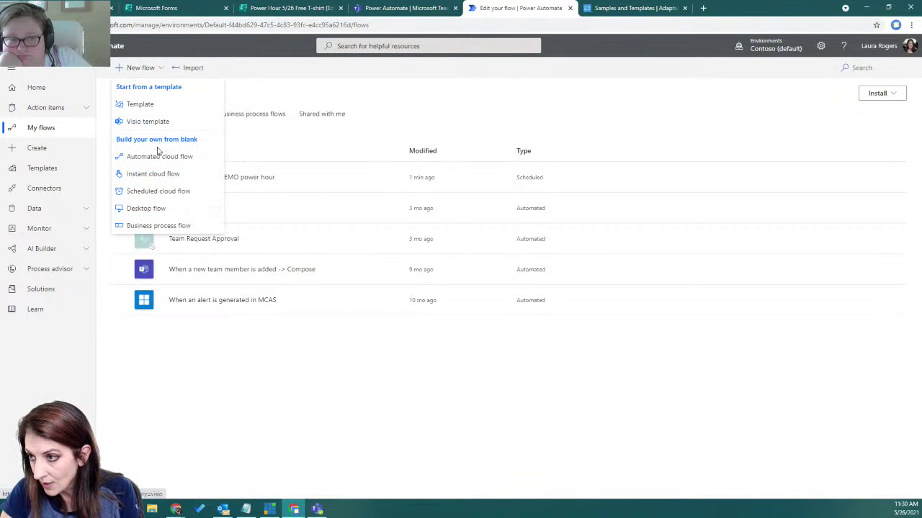
click(154, 174)
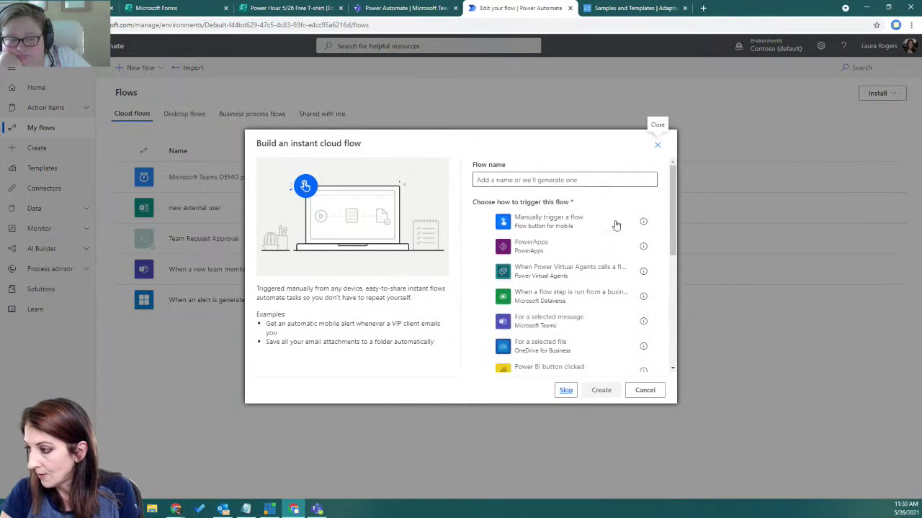
click(566, 389)
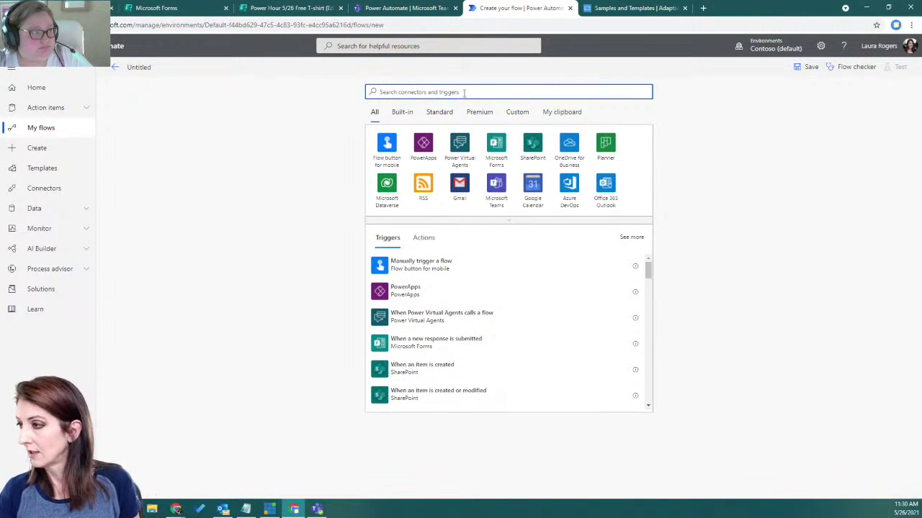
Search the connectors for "teams" and add the Microsoft Teams trigger "For a selected message" to the new flow
text(teams)
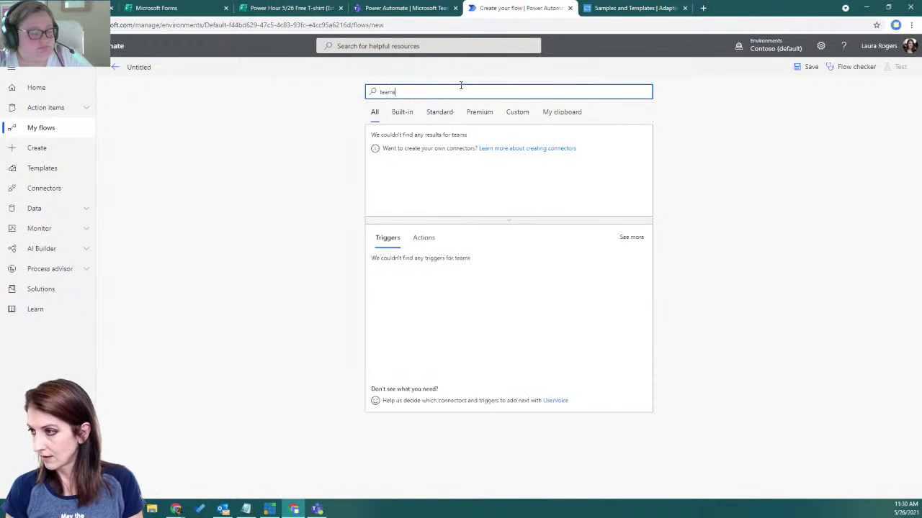
click(385, 144)
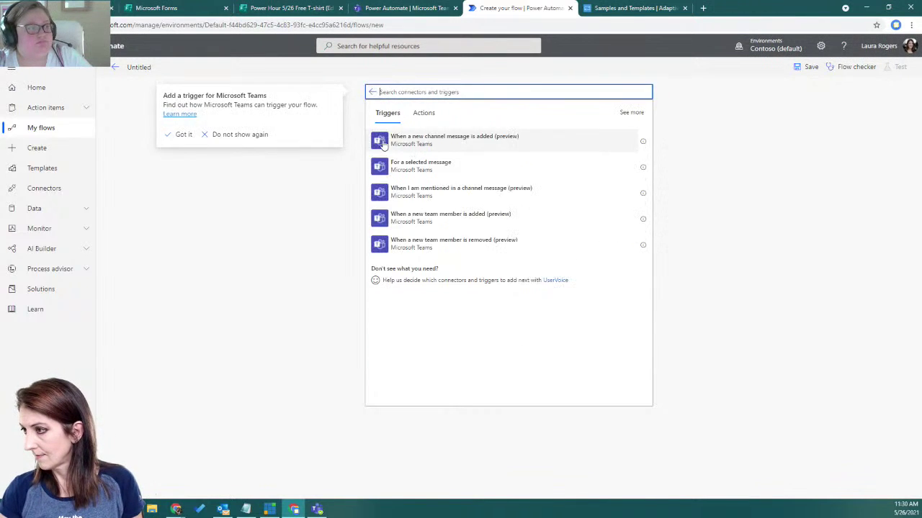
click(435, 170)
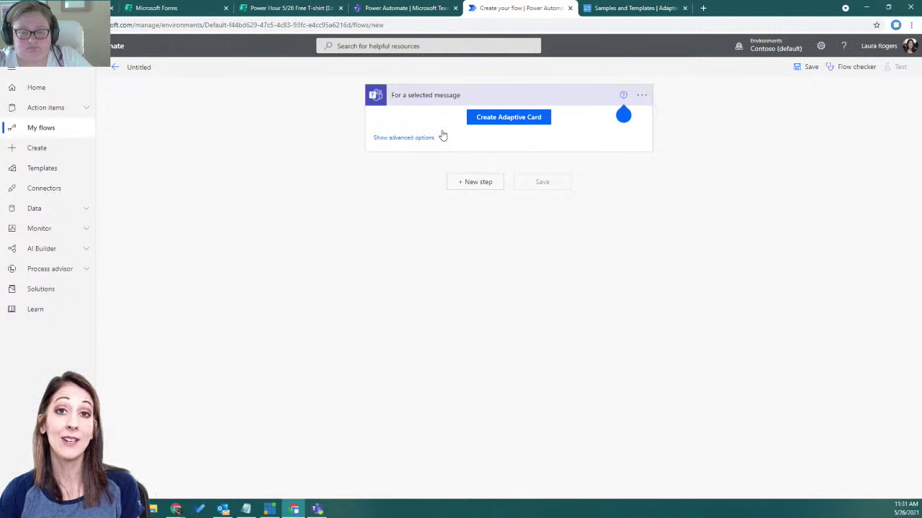
Create an adaptive card for the trigger and delete the email and phone number labels and input fields from it
click(502, 120)
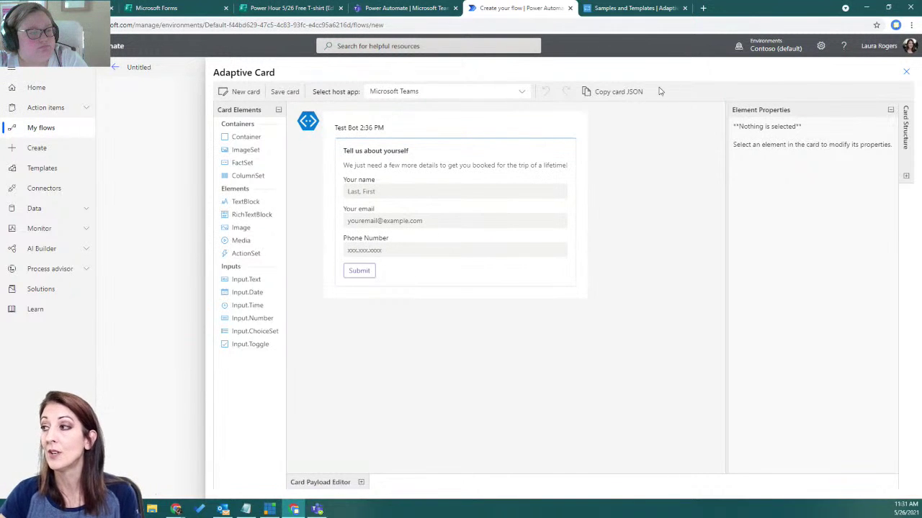
click(613, 94)
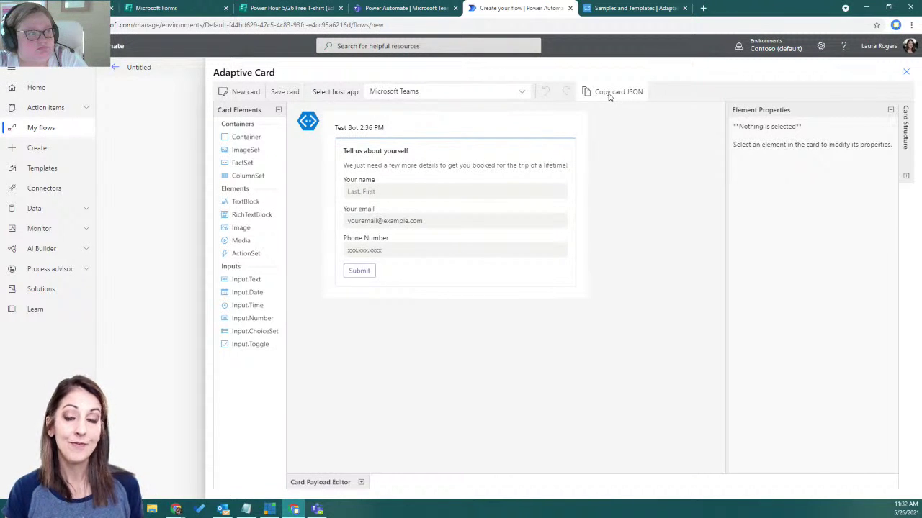
click(378, 252)
key(Delete)
click(377, 245)
key(Delete)
click(383, 226)
key(Delete)
click(382, 213)
key(Delete)
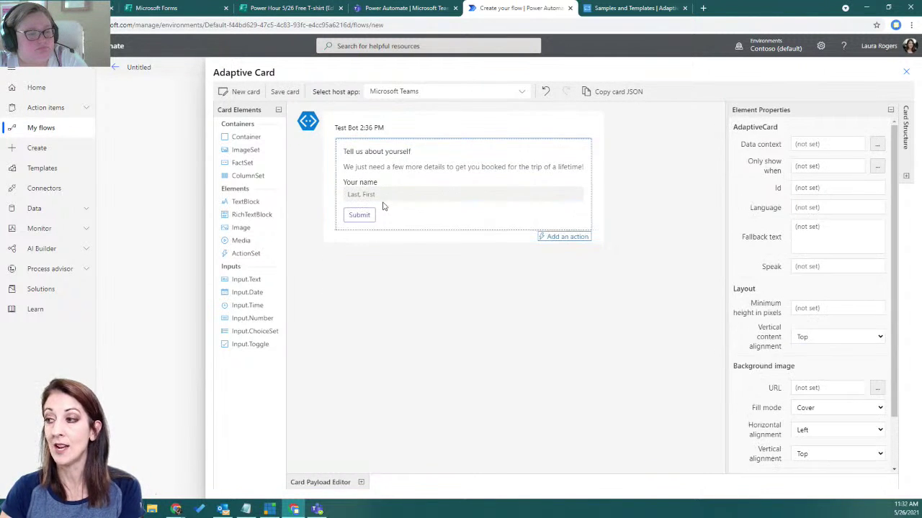
Delete the name input field and its "Your name" label from the adaptive card
click(383, 202)
key(Delete)
click(382, 184)
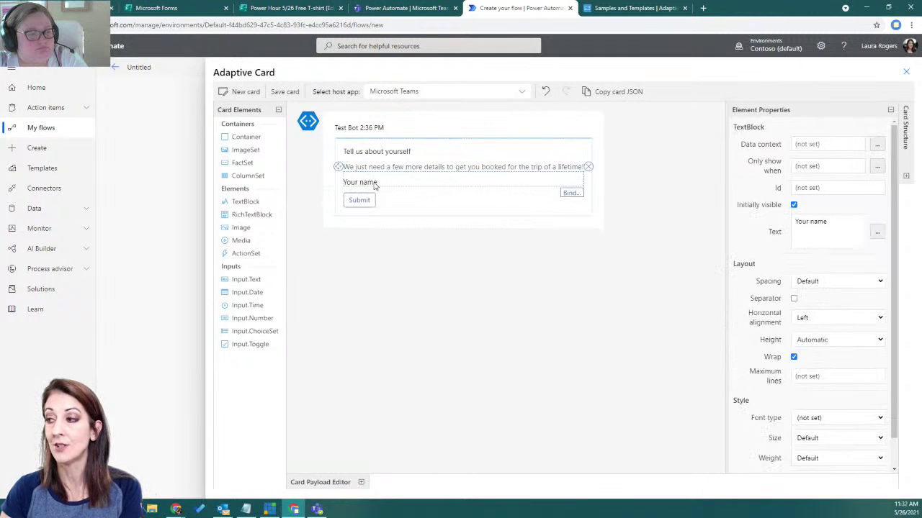
key(Delete)
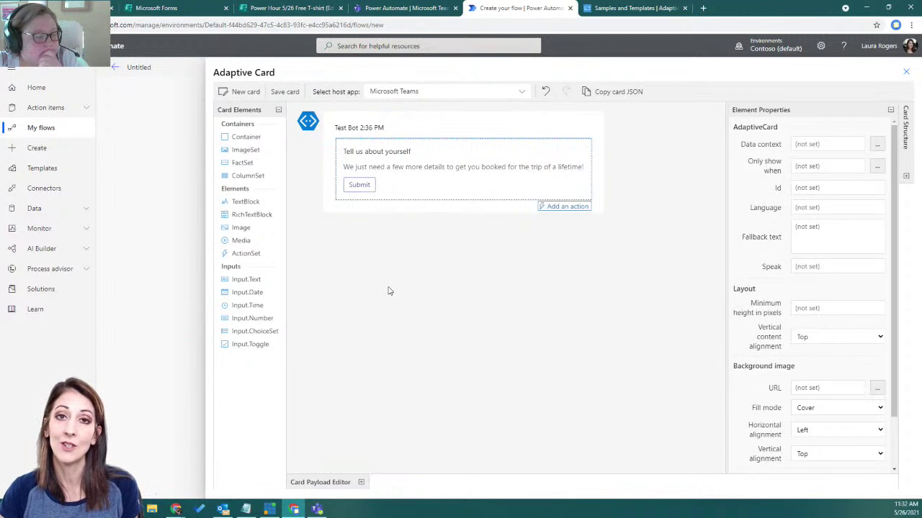
Change the card's heading text to "Take the survey"
click(393, 154)
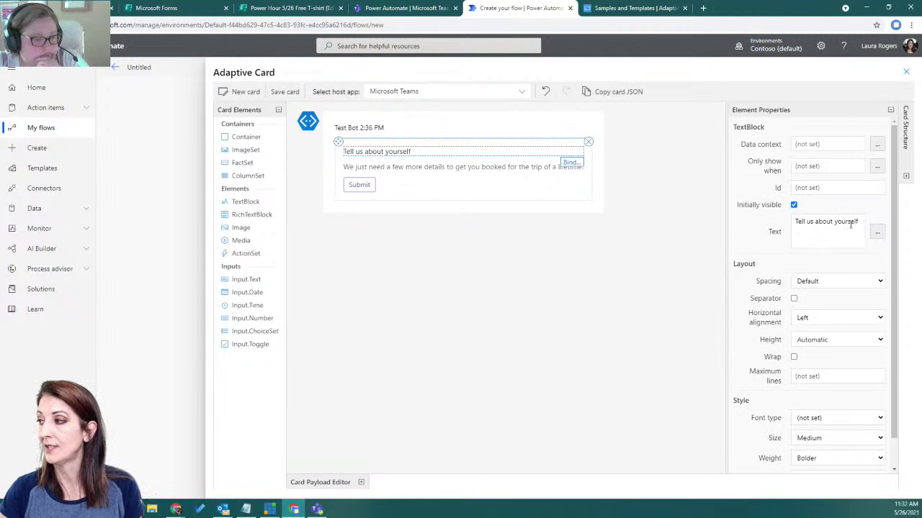
drag(860, 222, 779, 225)
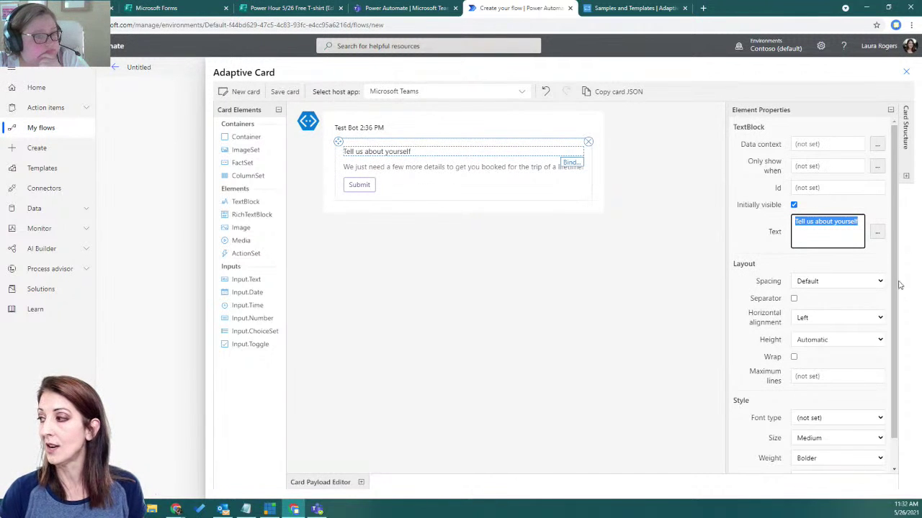
click(834, 223)
drag(858, 221, 786, 225)
text(T)
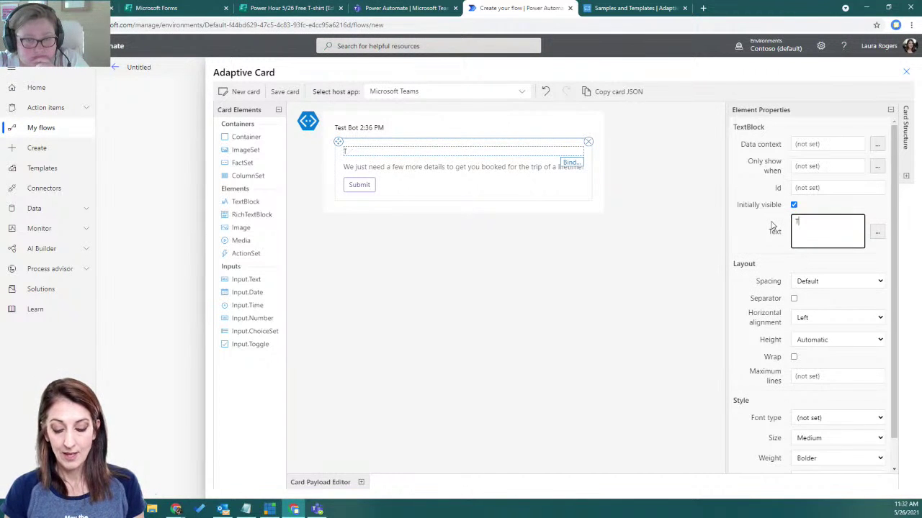
text(ake the survey)
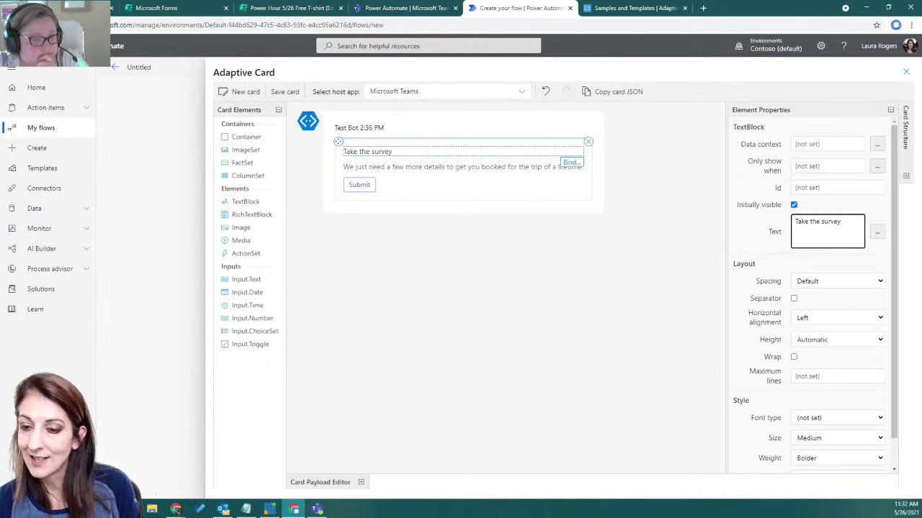
Replace the card's description text with "Want to win a T-shirt in the raffle?"
click(452, 170)
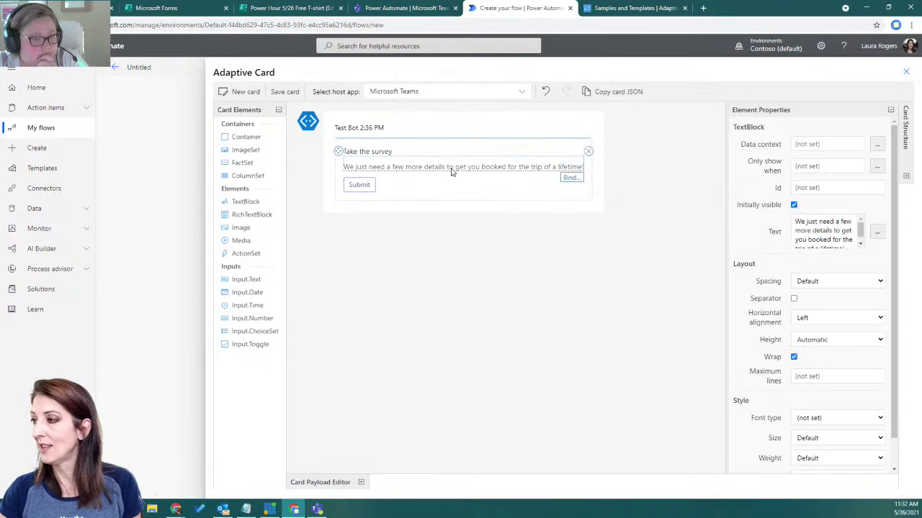
click(807, 222)
drag(799, 221, 892, 267)
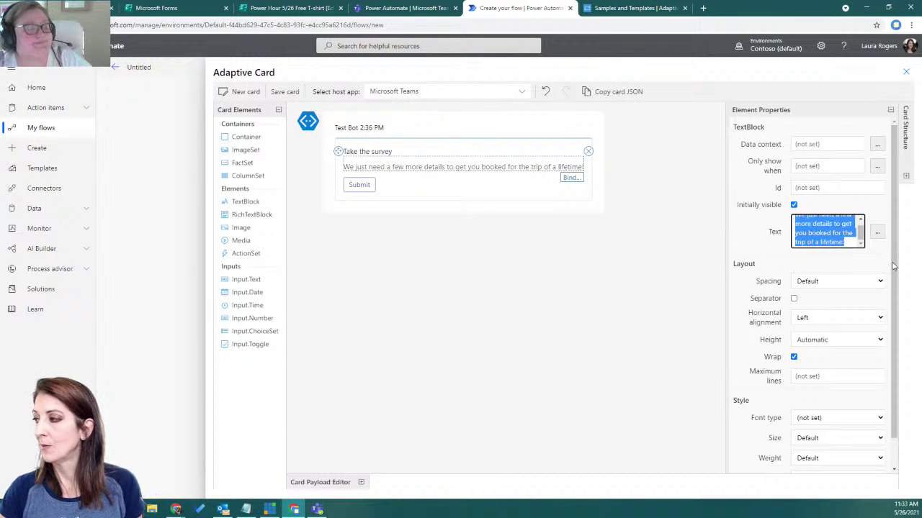
text(Want to )
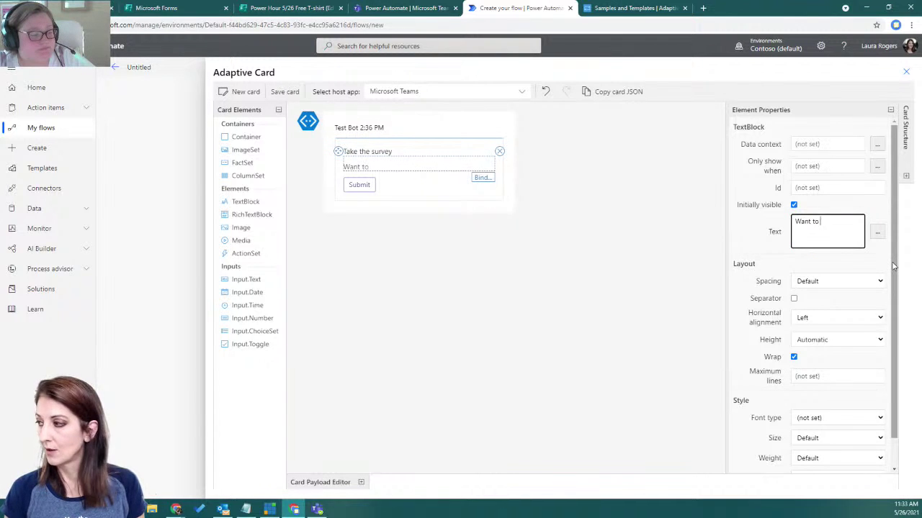
text(win a T-sh)
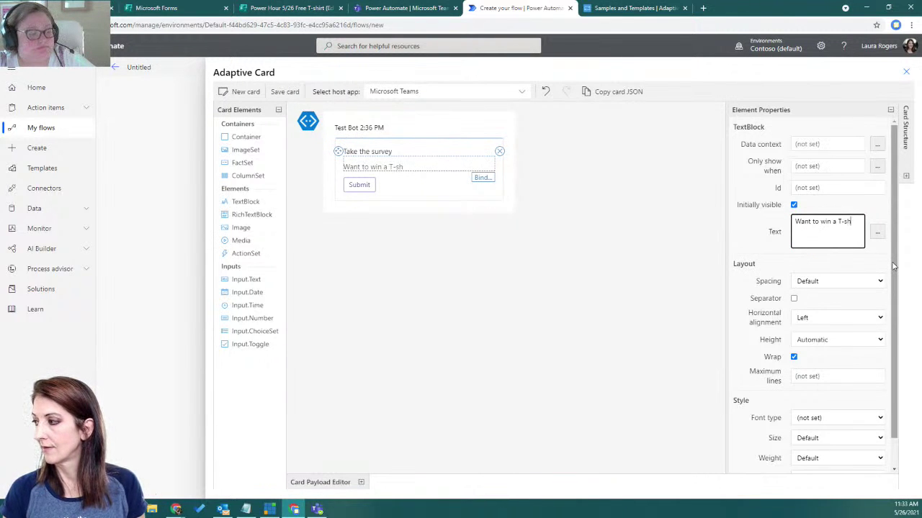
text(irt in the raffle)
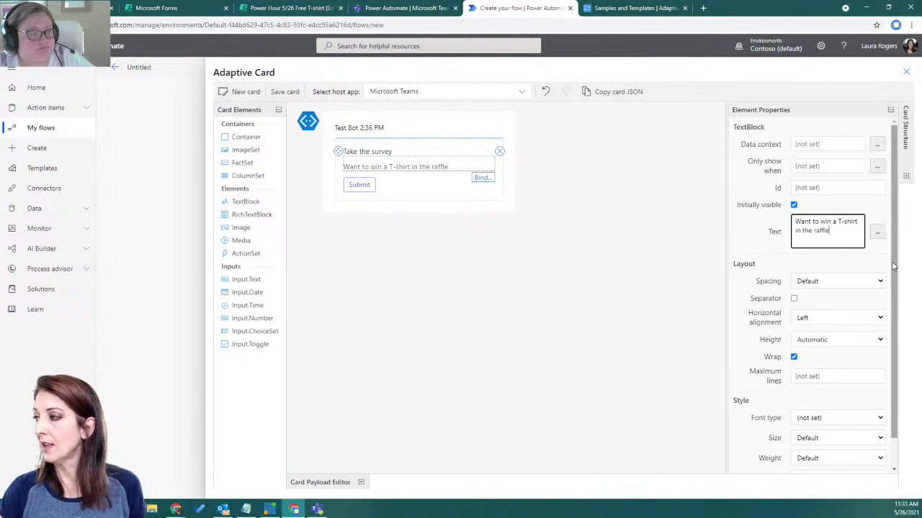
text(?)
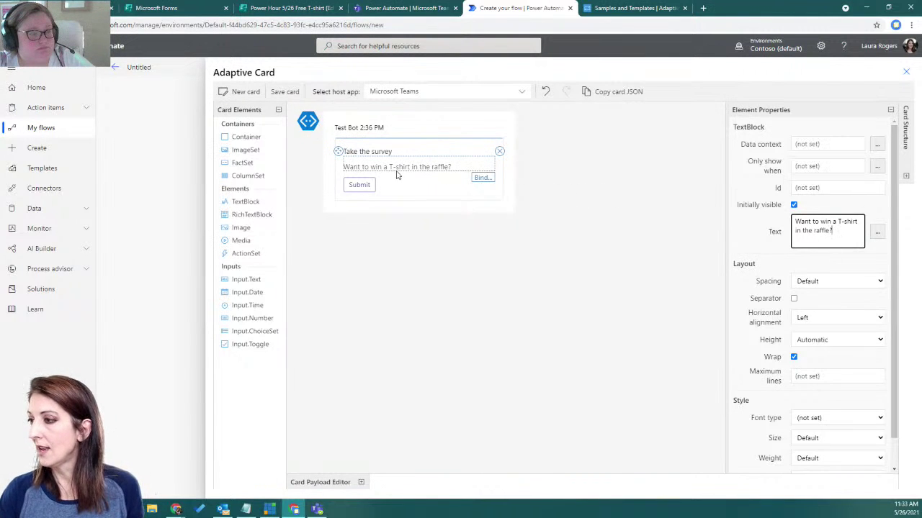
Copy the share link of the Power Hour 5/26 Free T-shirt form and paste it as the Submit action's icon URL
click(359, 185)
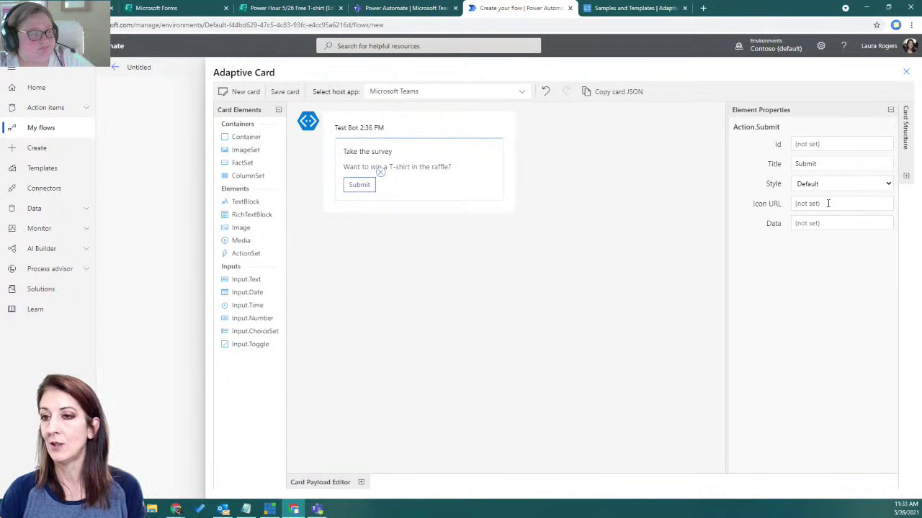
click(283, 8)
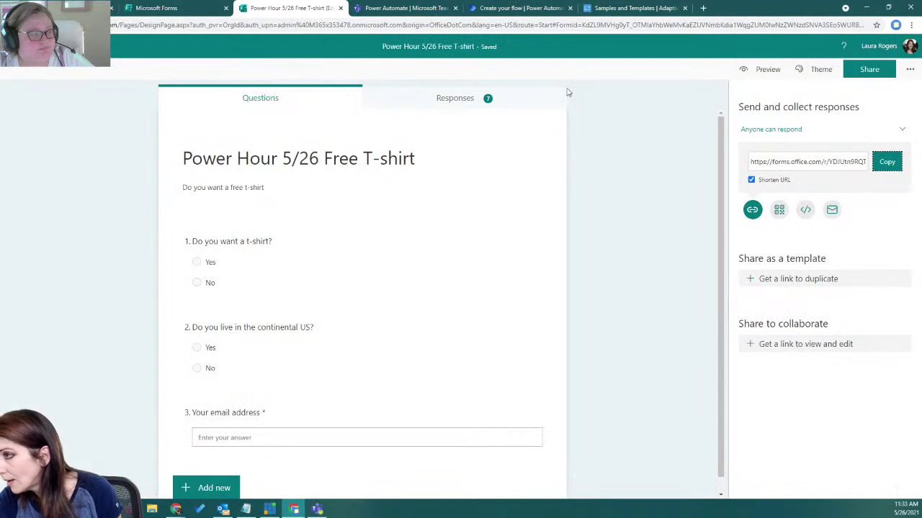
click(888, 163)
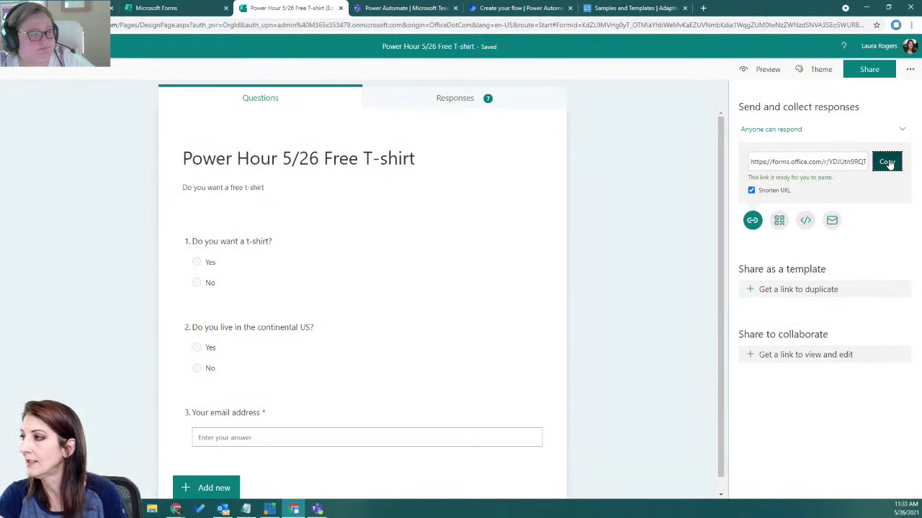
click(510, 7)
click(825, 203)
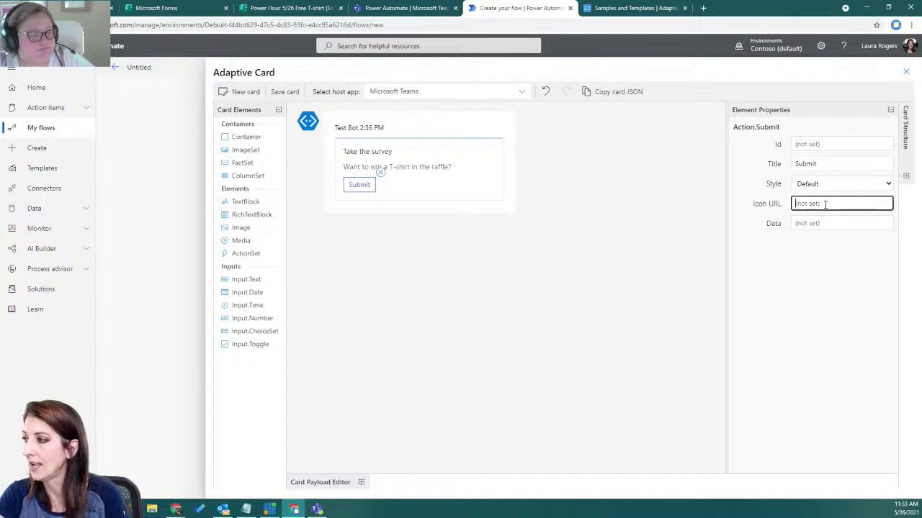
key(ctrl+v)
click(830, 223)
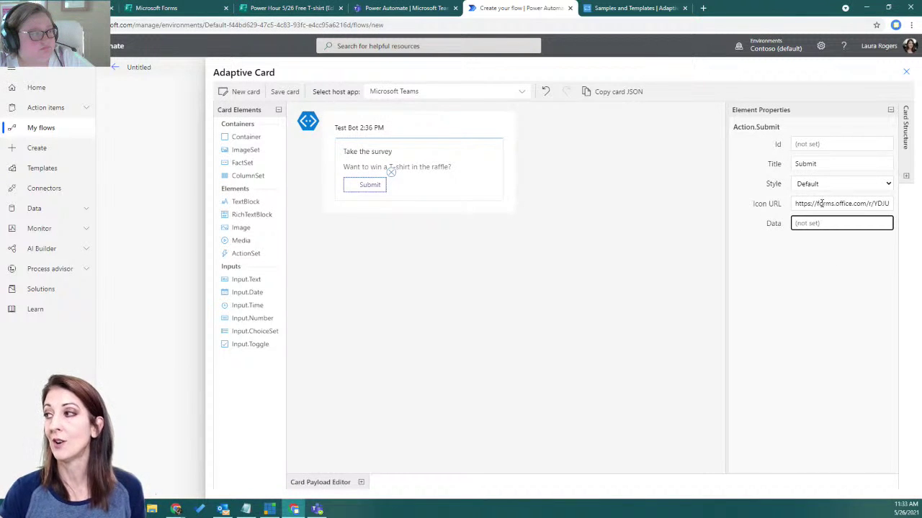
Look up the Action.OpenUrl entry in the Adaptive Cards Schema Explorer
click(636, 8)
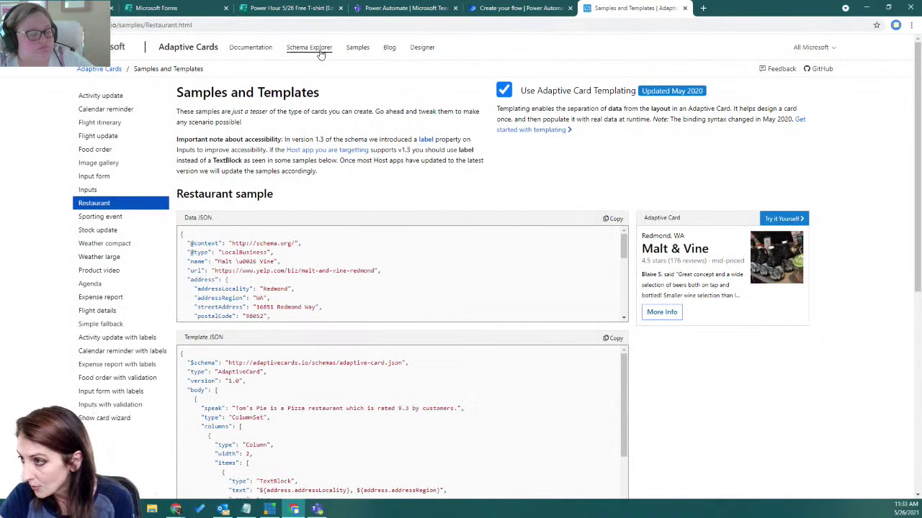
click(294, 48)
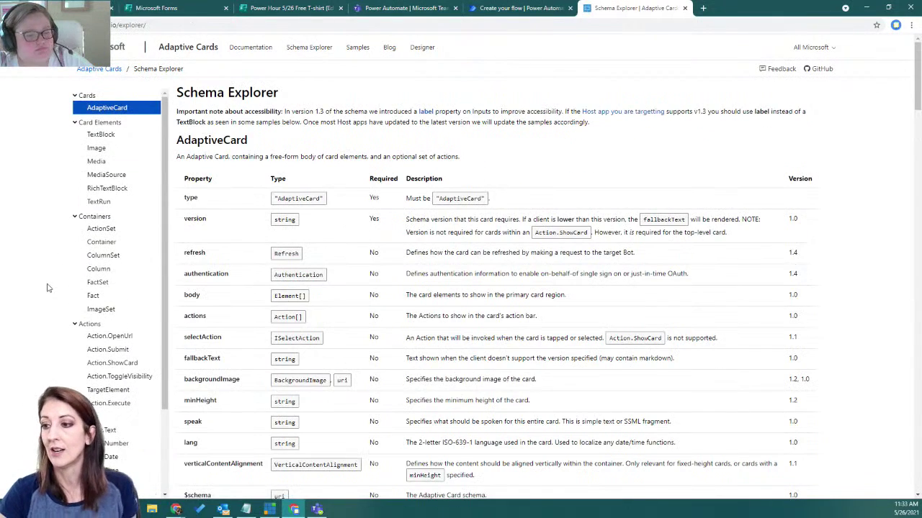
scroll(49, 287, down, 1)
click(115, 294)
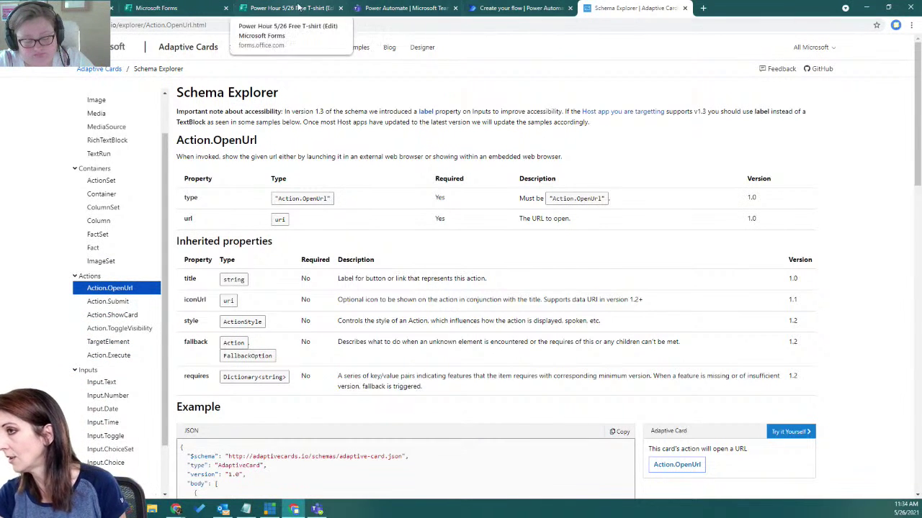
Return to the adaptive card designer and copy the card's JSON
click(408, 10)
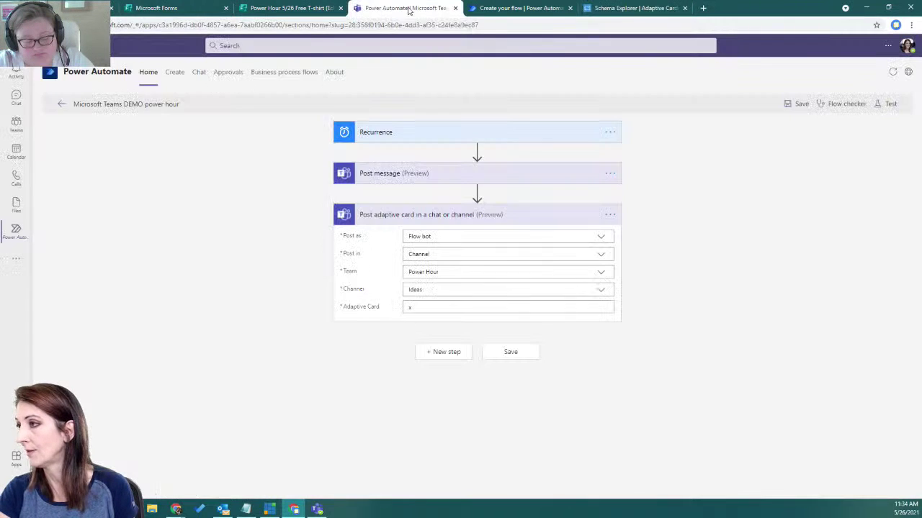
click(535, 7)
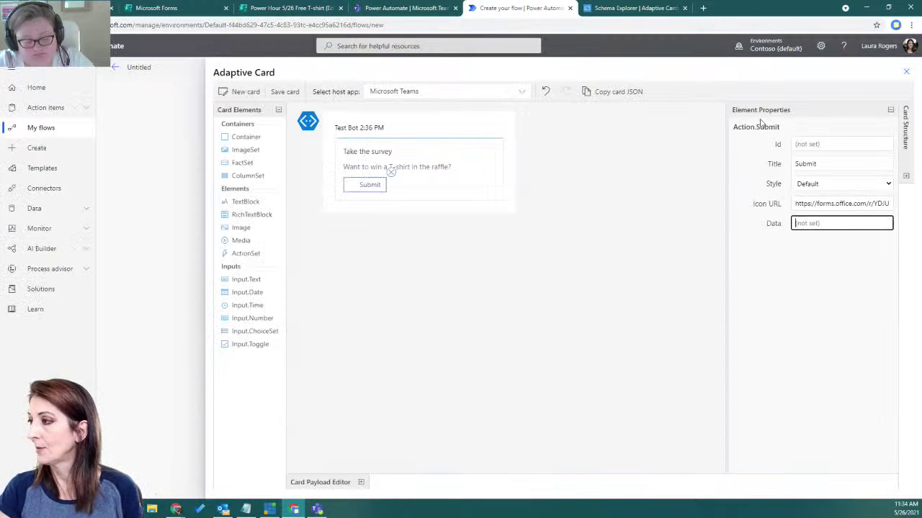
click(625, 97)
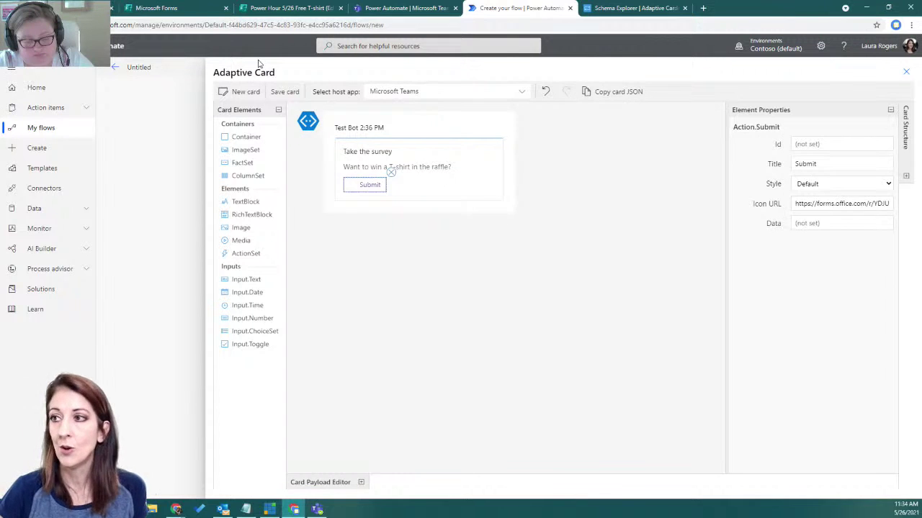
Leave the untitled flow without saving and open the "Microsoft Teams DEMO power hour" flow for editing
click(906, 71)
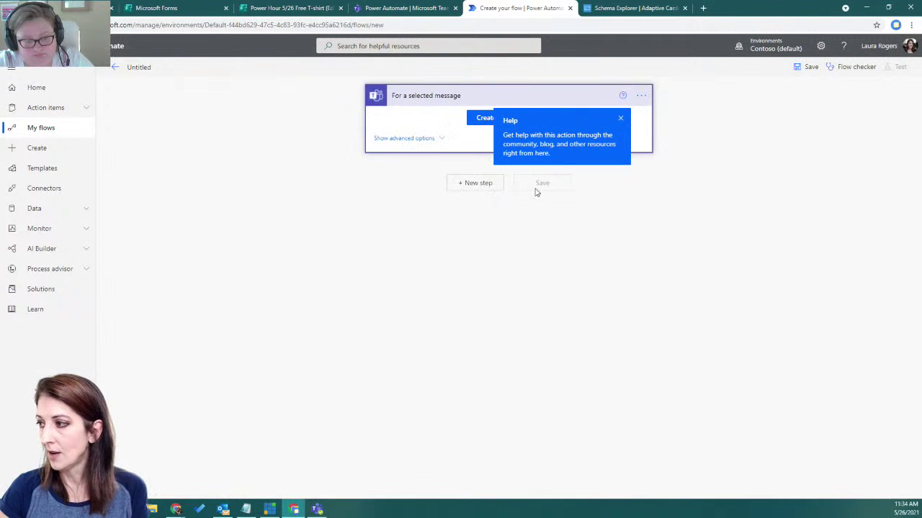
click(48, 136)
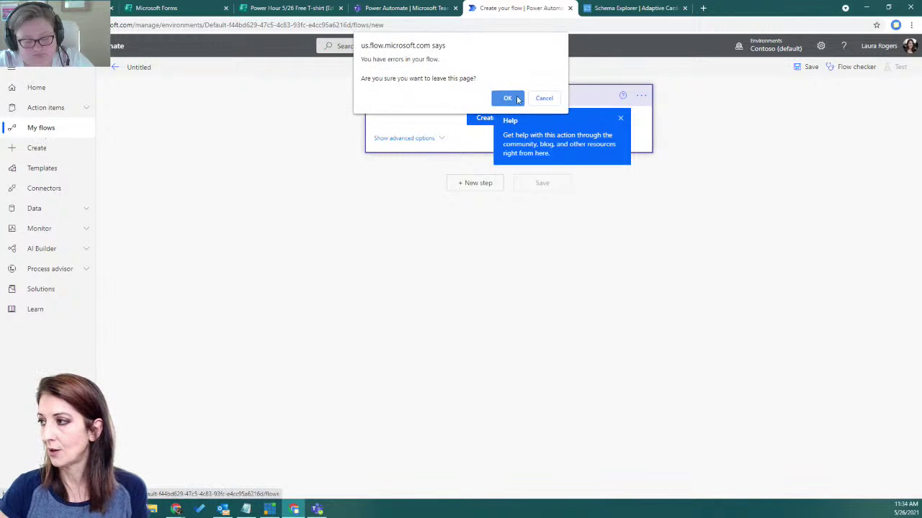
click(507, 97)
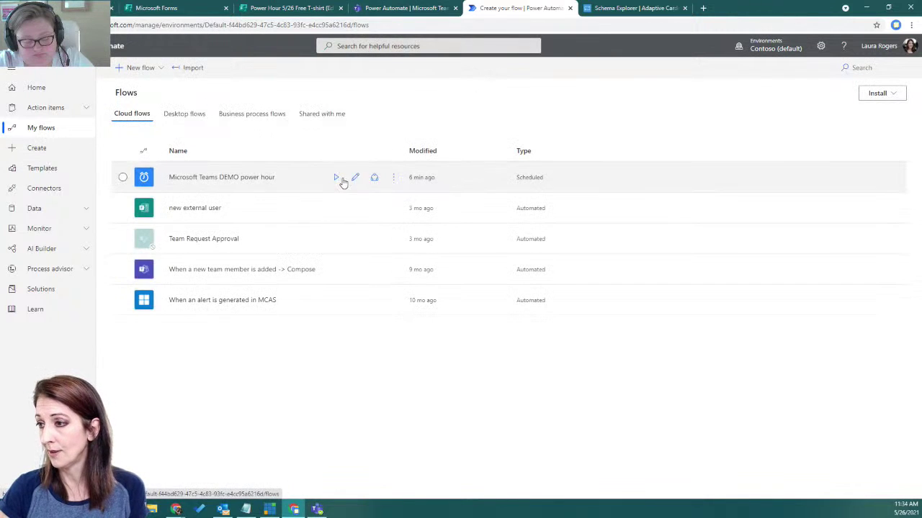
click(355, 177)
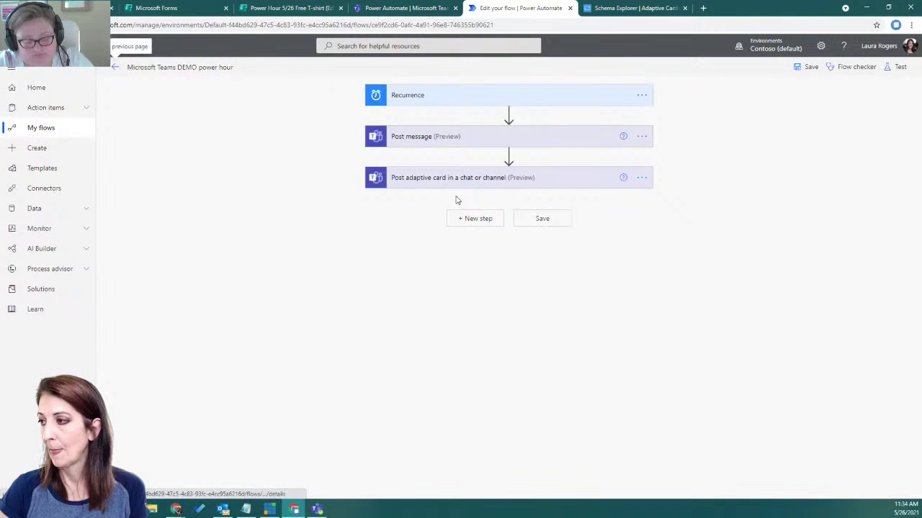
Paste the copied card JSON as the Adaptive Card content of the "Post adaptive card in a chat or channel" action
click(458, 179)
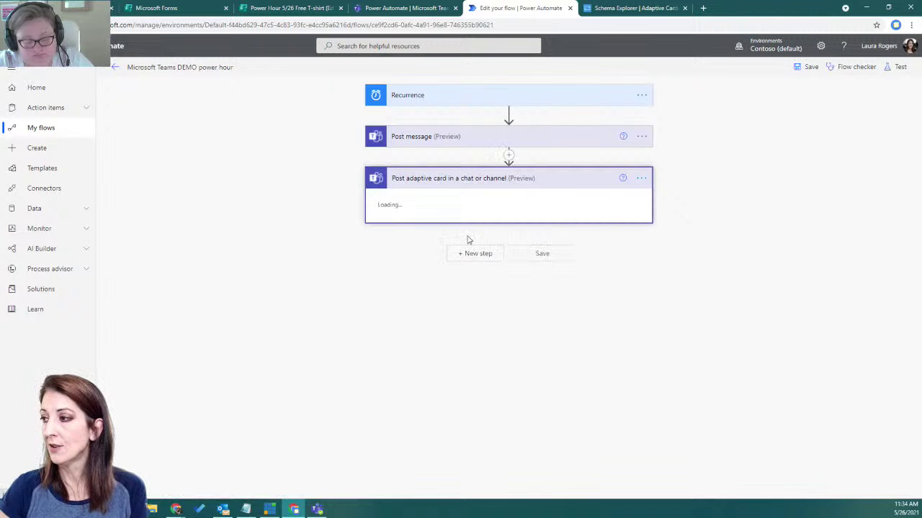
click(446, 272)
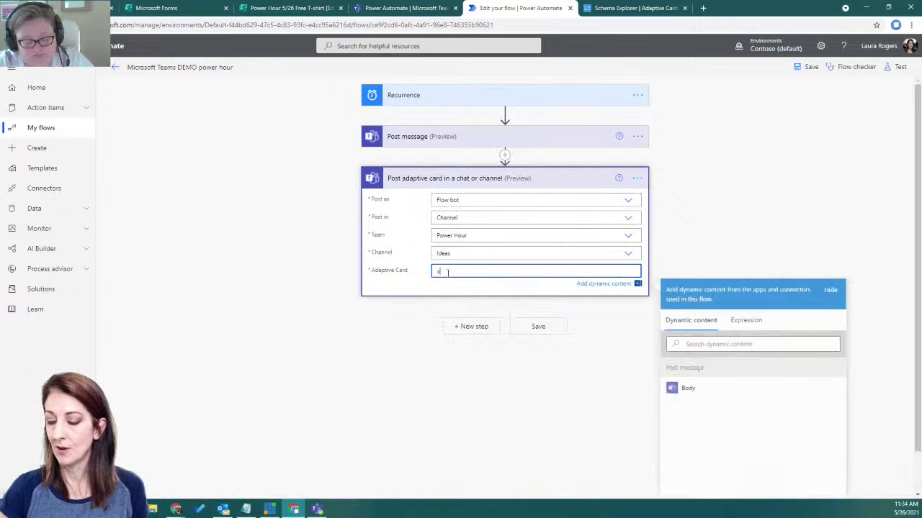
key(ctrl+v)
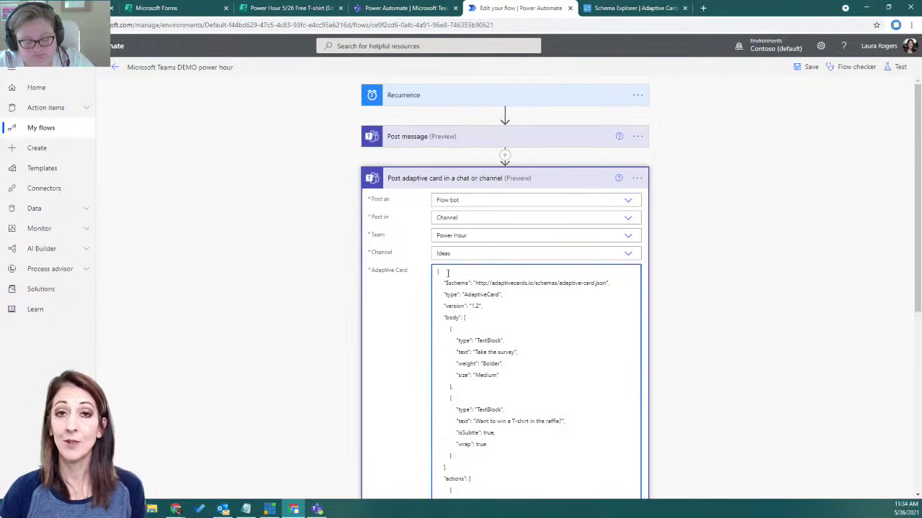
Check the action name in the Schema Explorer and change the card JSON's action type to Action.OpenUrl
scroll(562, 329, down, 3)
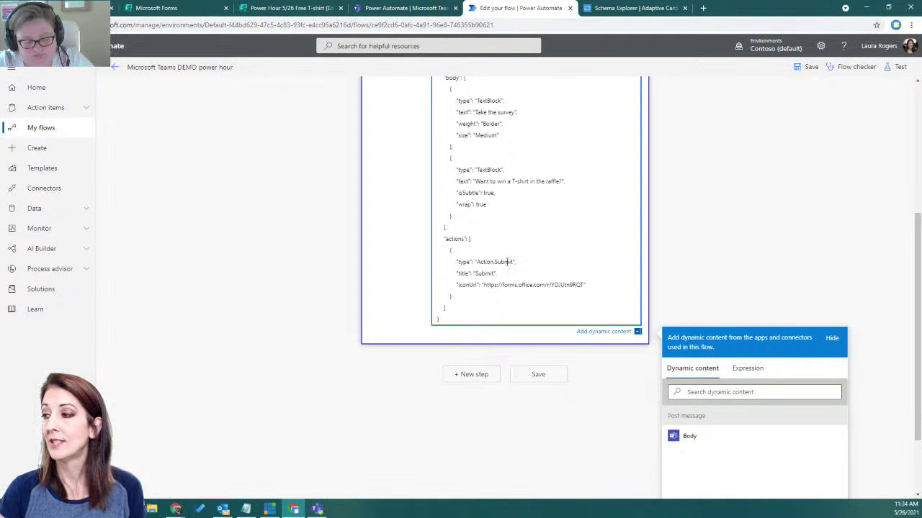
click(632, 8)
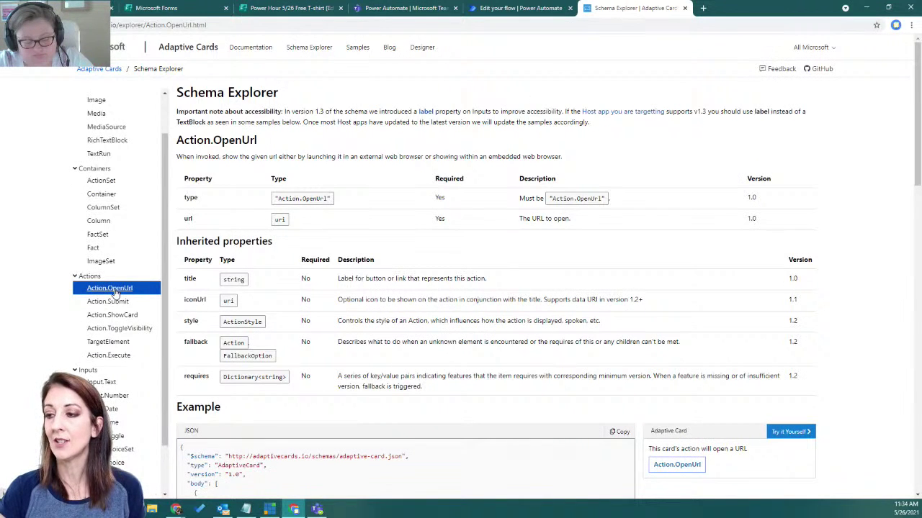
click(512, 8)
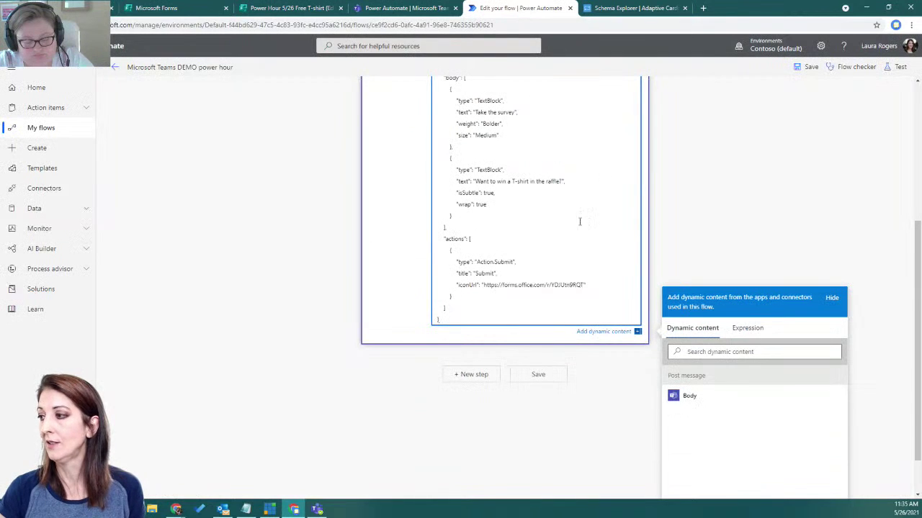
double_click(502, 262)
text(OpenUrl)
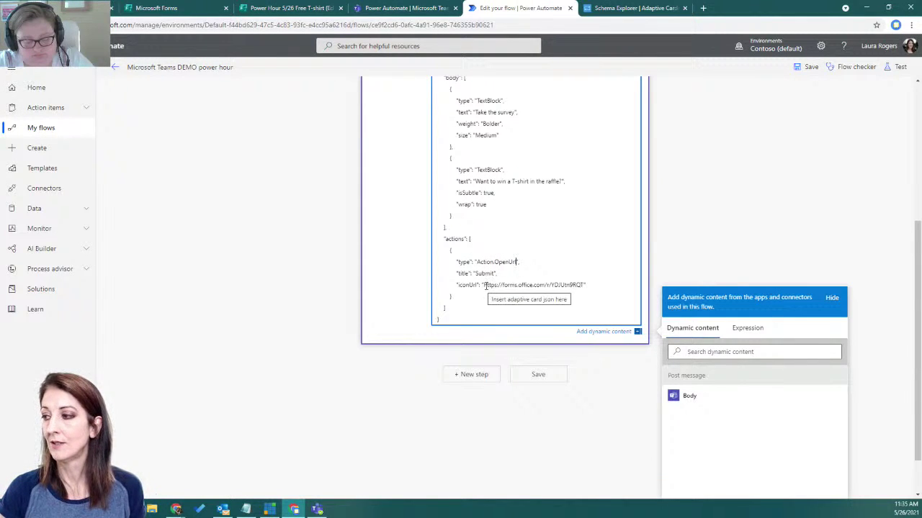
drag(483, 284, 584, 285)
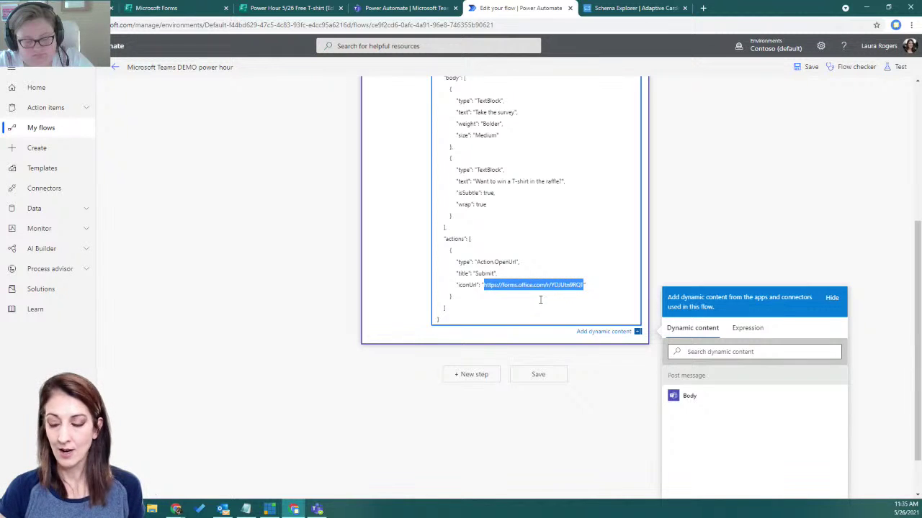
key(ctrl+v)
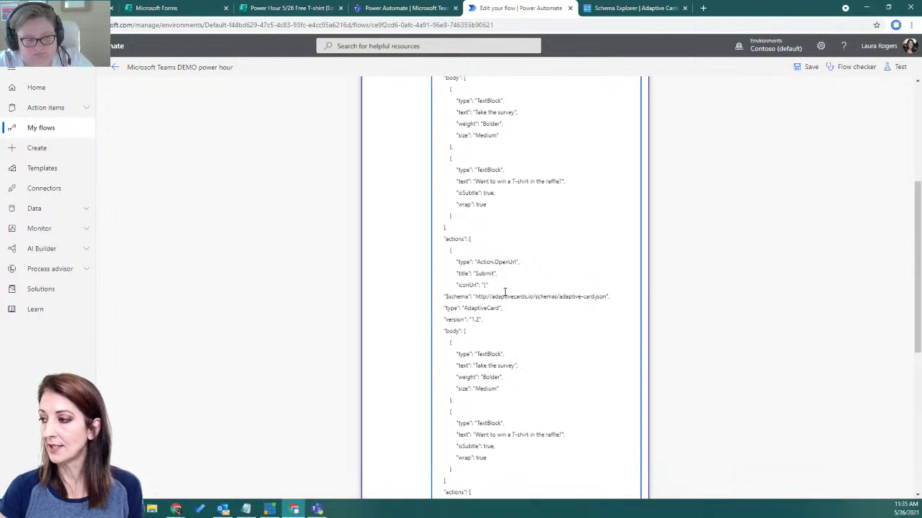
key(ctrl+z)
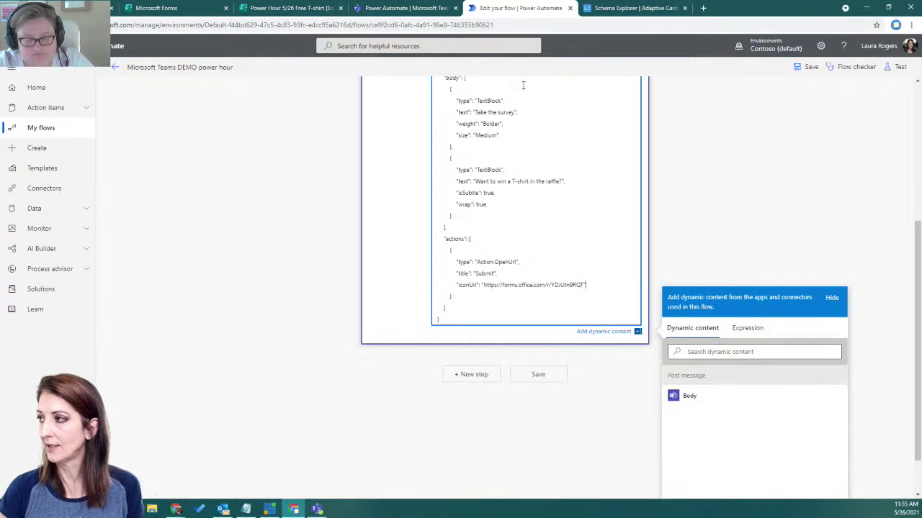
Copy the T-shirt form's share link into the card action's URL value and change the action's title to TAKE SURVEY
click(292, 8)
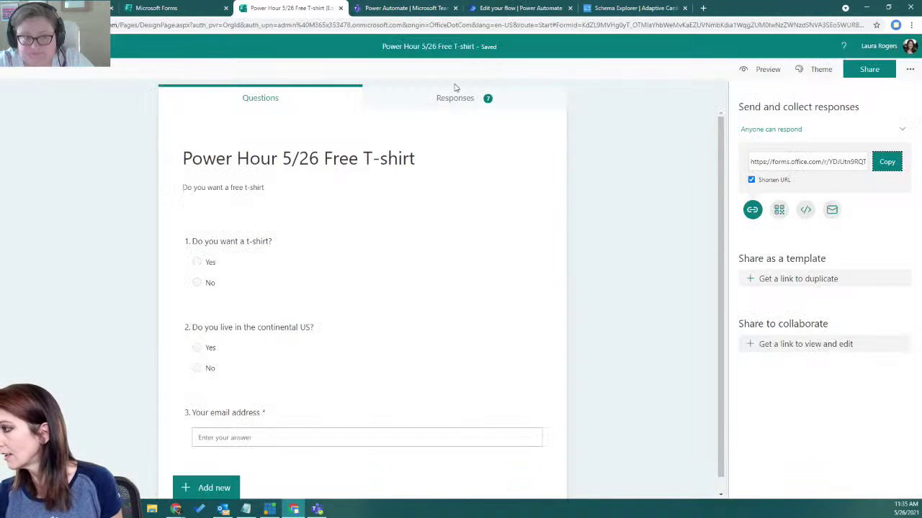
click(887, 162)
click(519, 8)
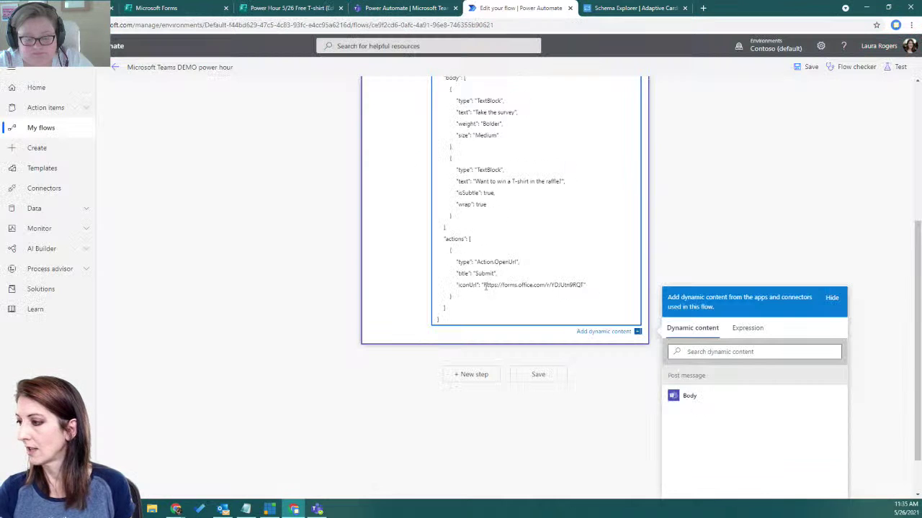
drag(484, 286, 584, 288)
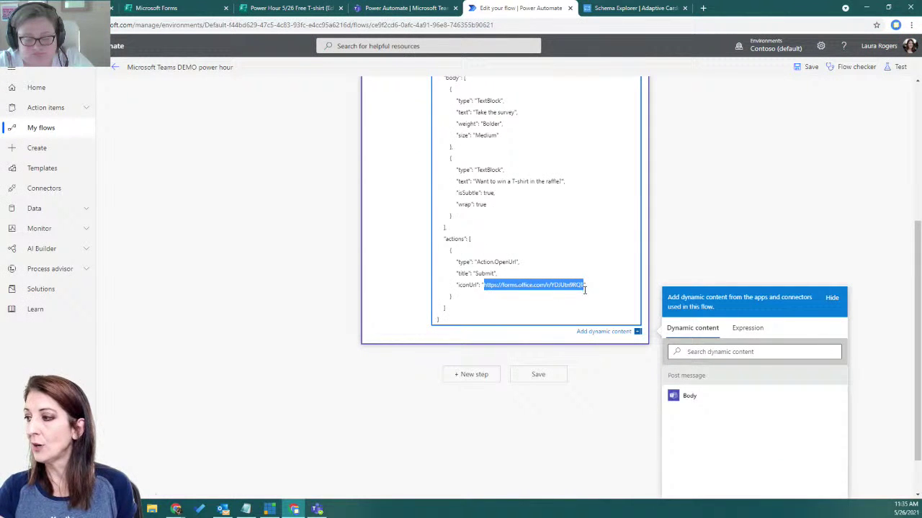
key(ctrl+v)
double_click(477, 274)
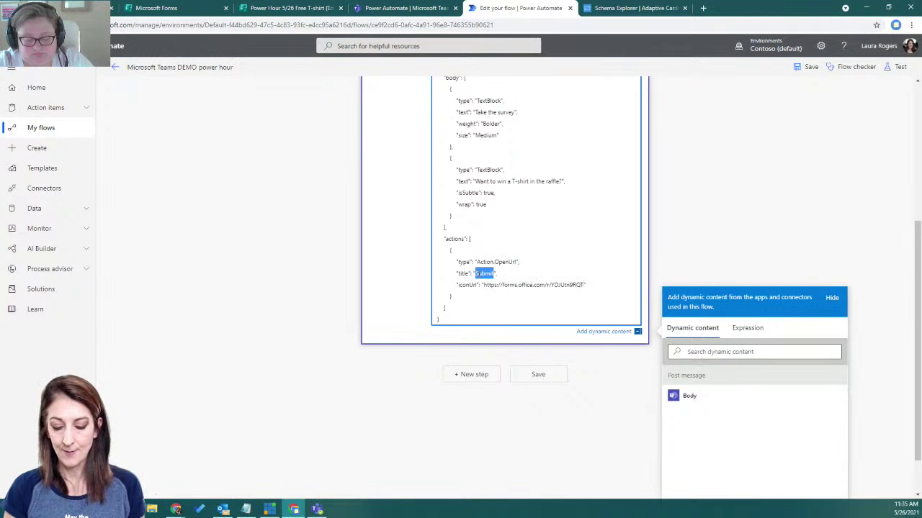
text(TAKE SURVEY)
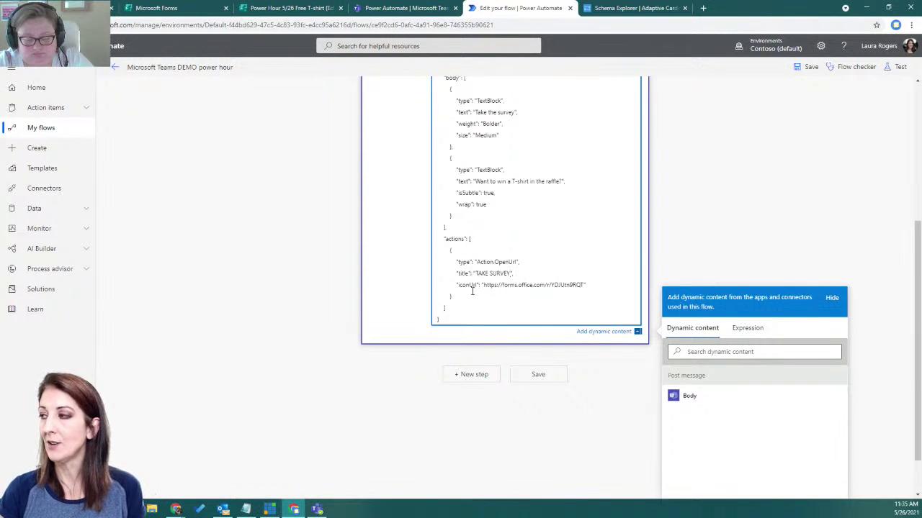
Check the Action.OpenUrl example in the Schema Explorer and rename the card action's iconUrl property to lowercase url
click(634, 8)
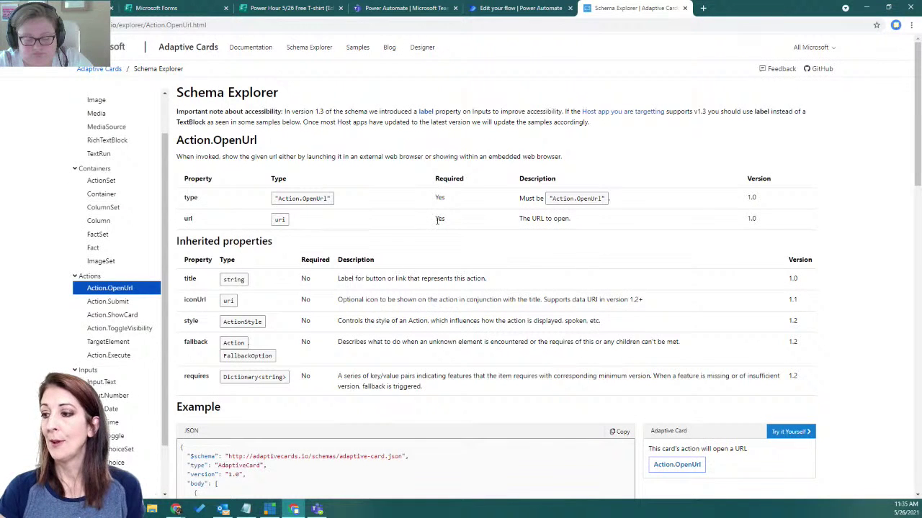
scroll(389, 326, down, 5)
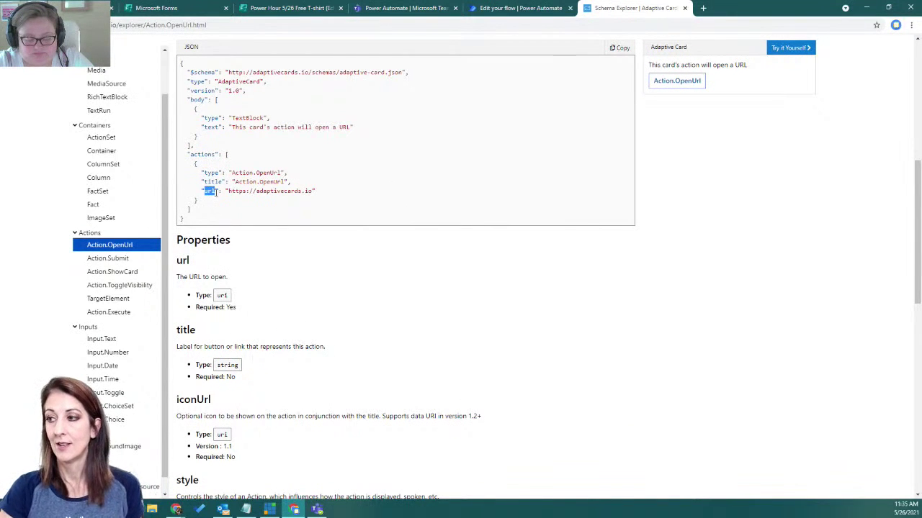
click(209, 190)
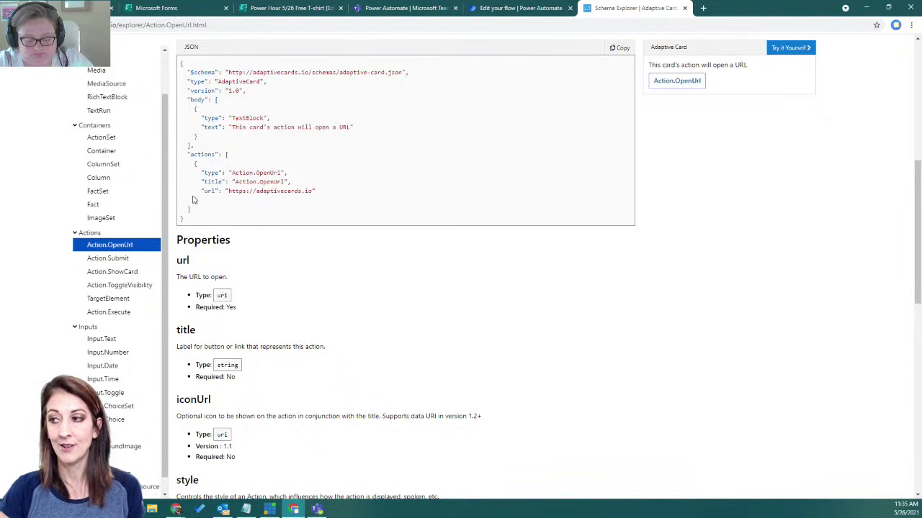
click(512, 8)
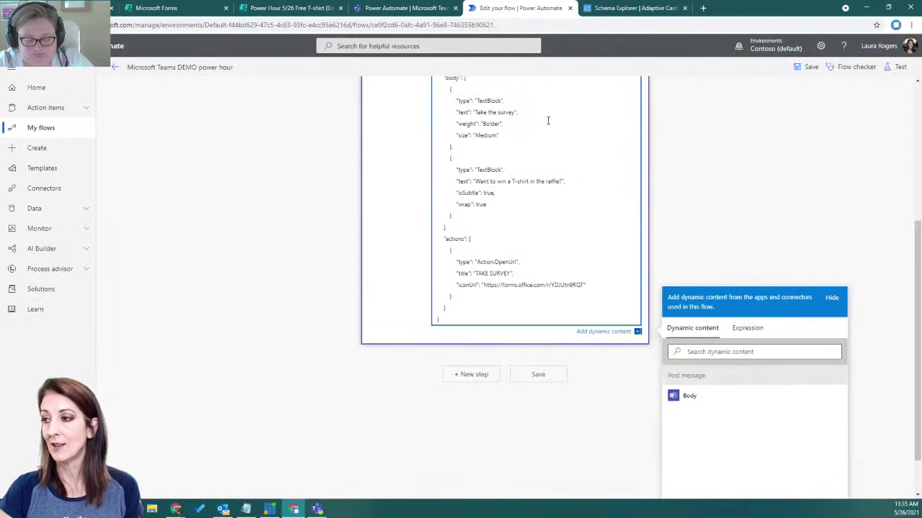
drag(474, 285, 456, 285)
click(467, 285)
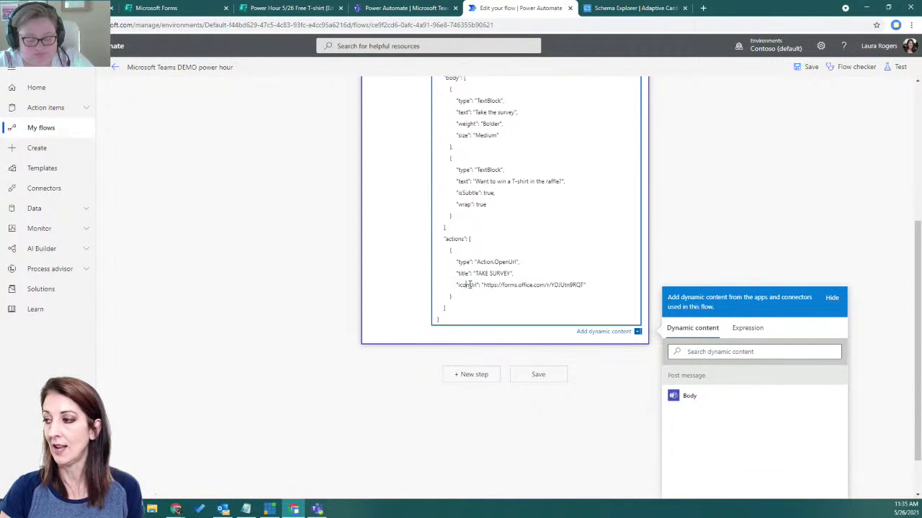
key(BackSpace)
key(BackSpace)
key(BackSpace)
key(BackSpace)
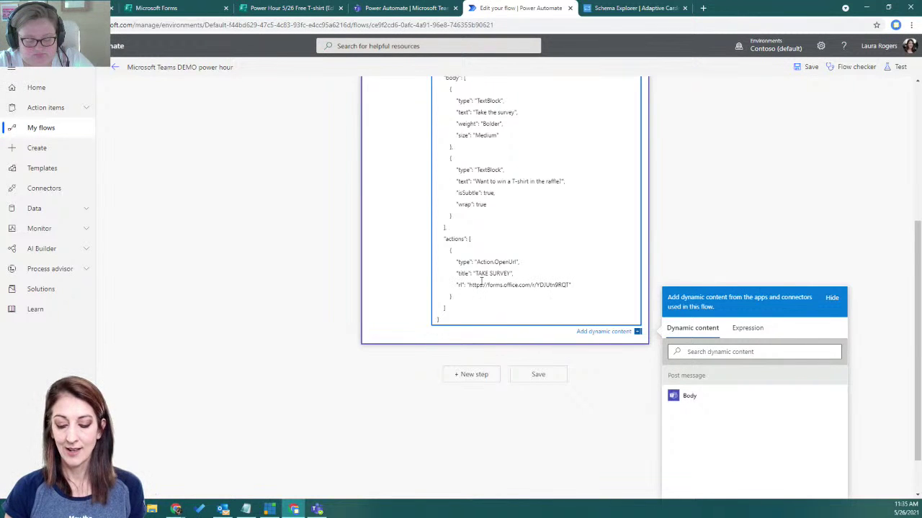
text(U)
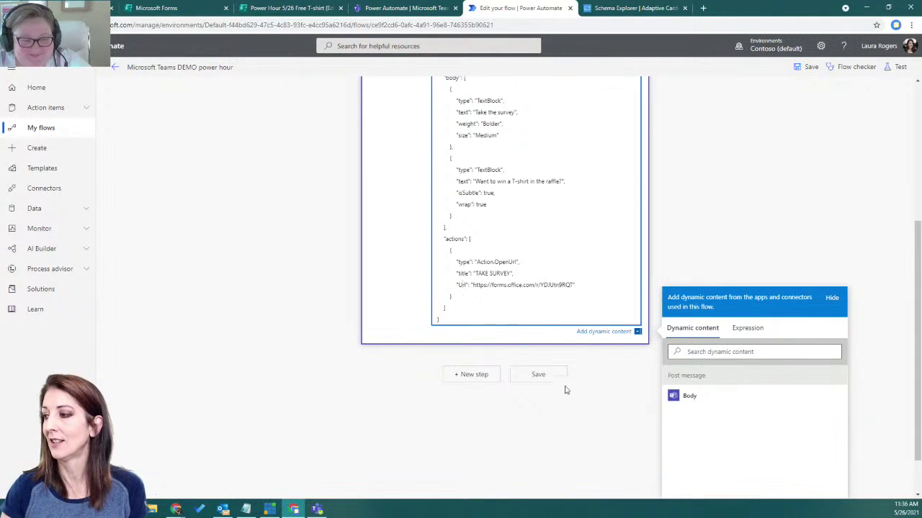
key(BackSpace)
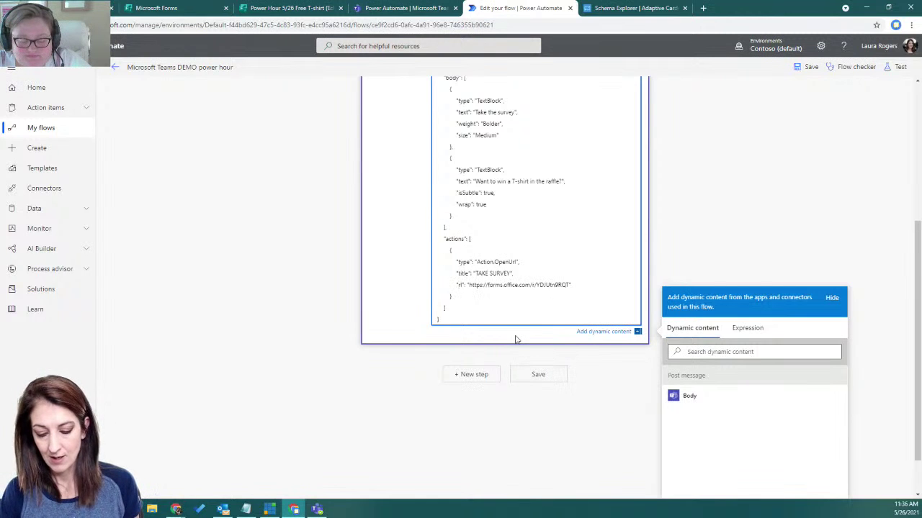
text(u)
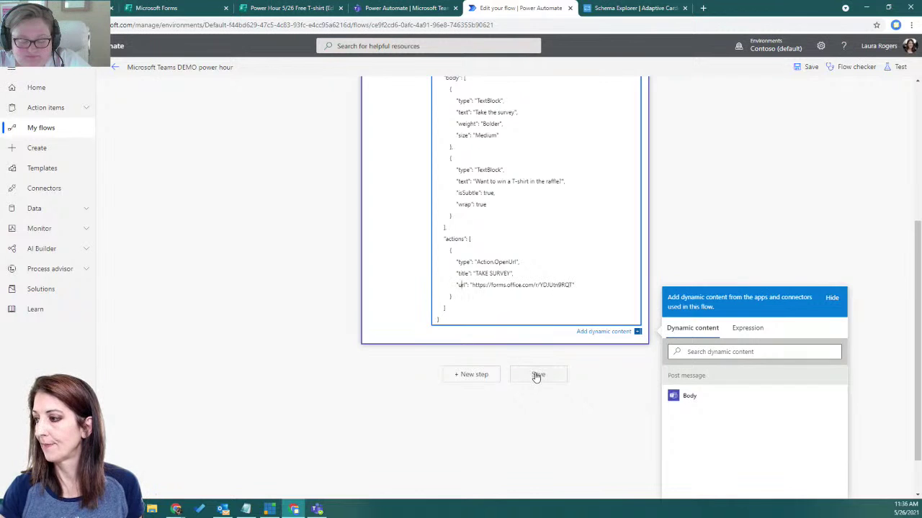
Save the flow and test it automatically with the most recent successful trigger run
click(536, 375)
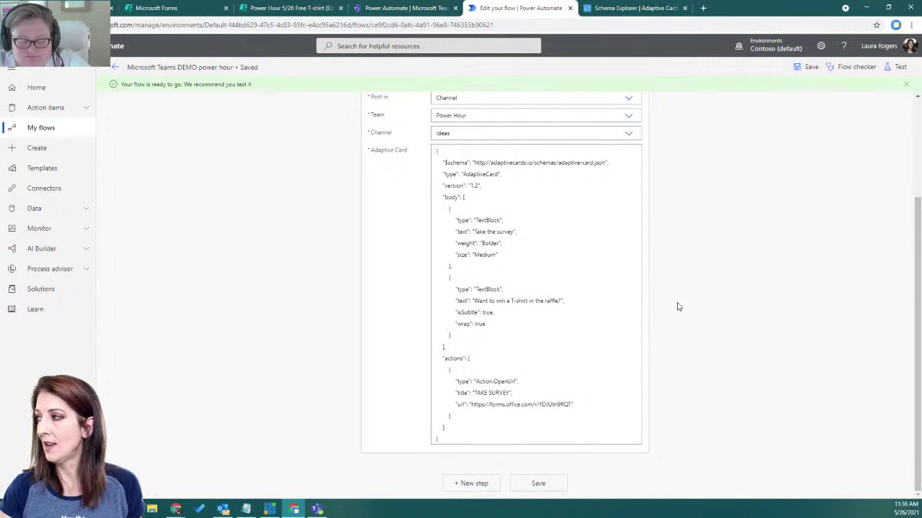
click(895, 66)
click(792, 107)
click(776, 143)
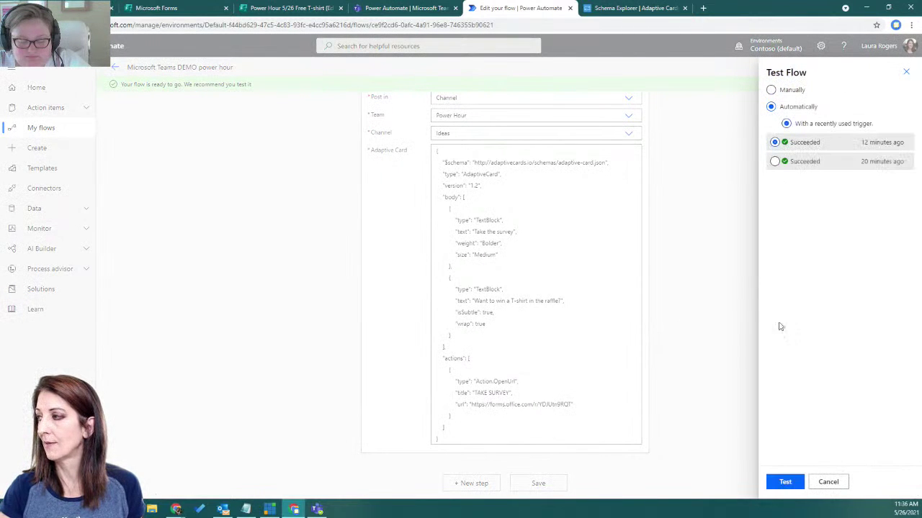
click(785, 481)
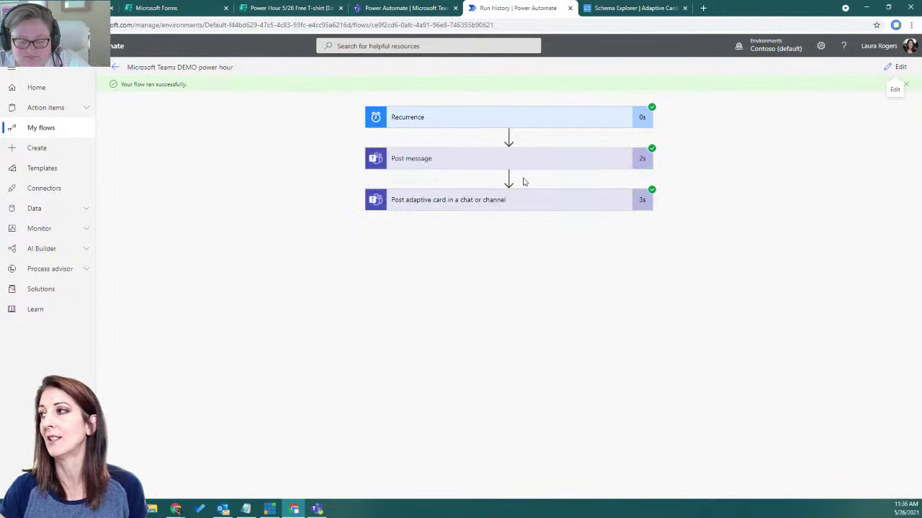
Check the posted card in the Power Hour team's Ideas channel, open its TAKE SURVEY link, and close the form page
click(387, 8)
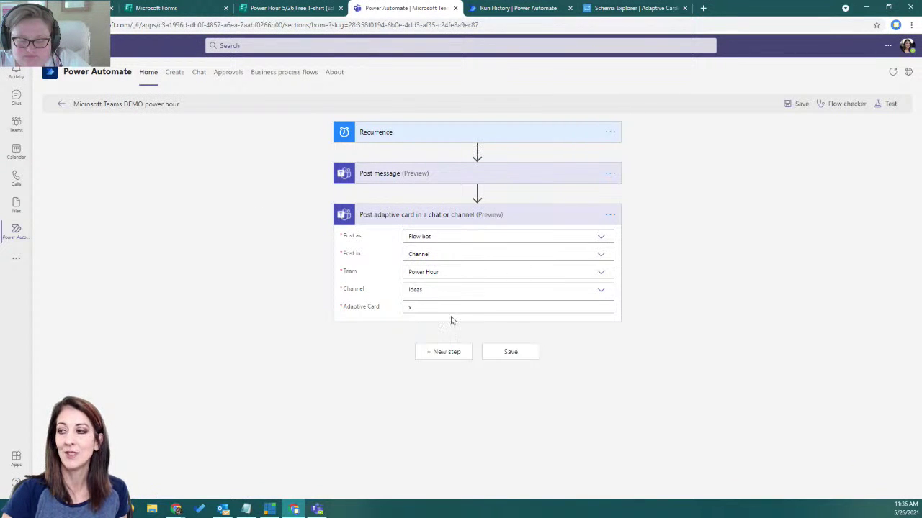
click(19, 123)
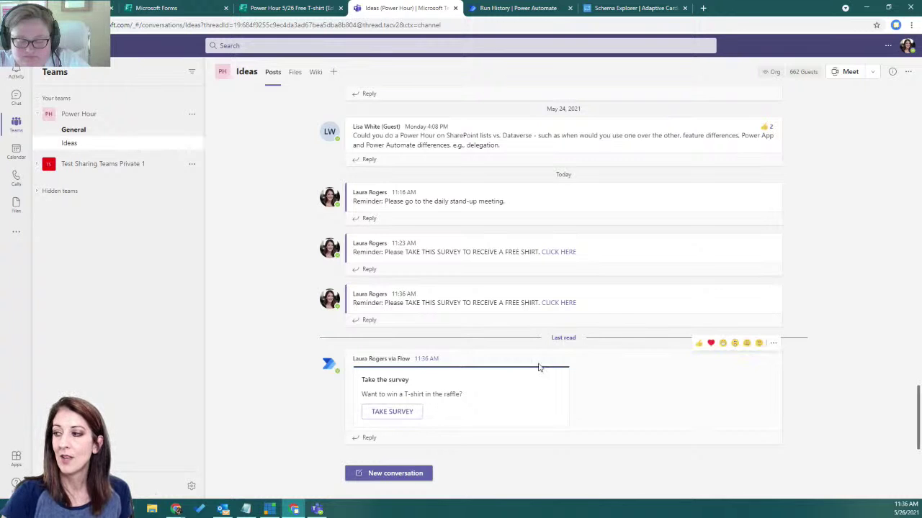
click(404, 416)
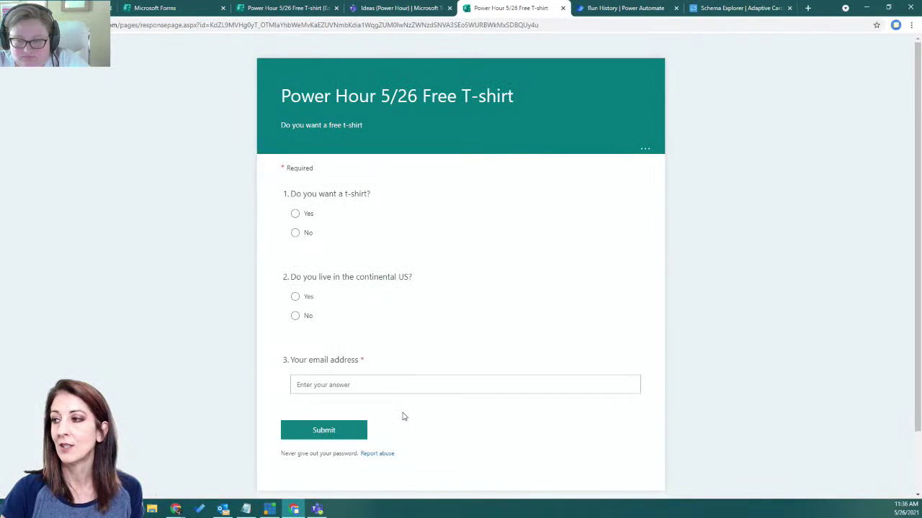
click(563, 8)
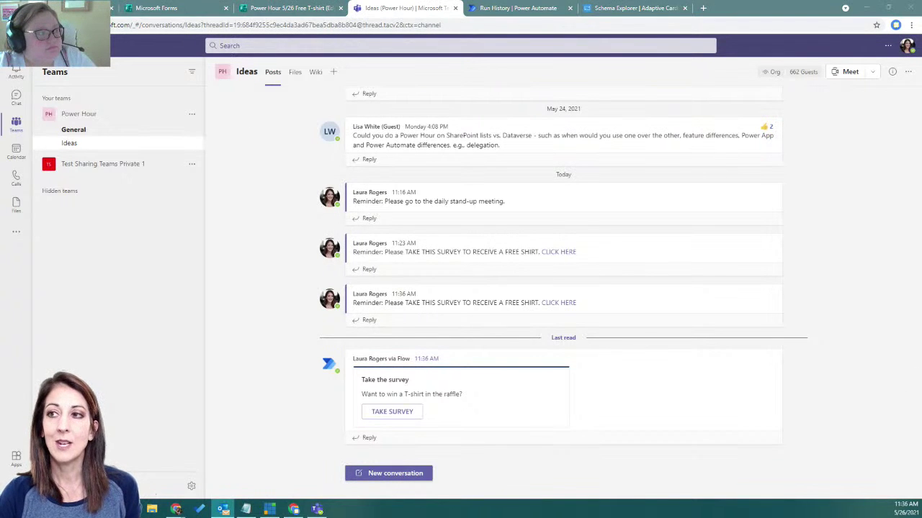
key(alt+Tab)
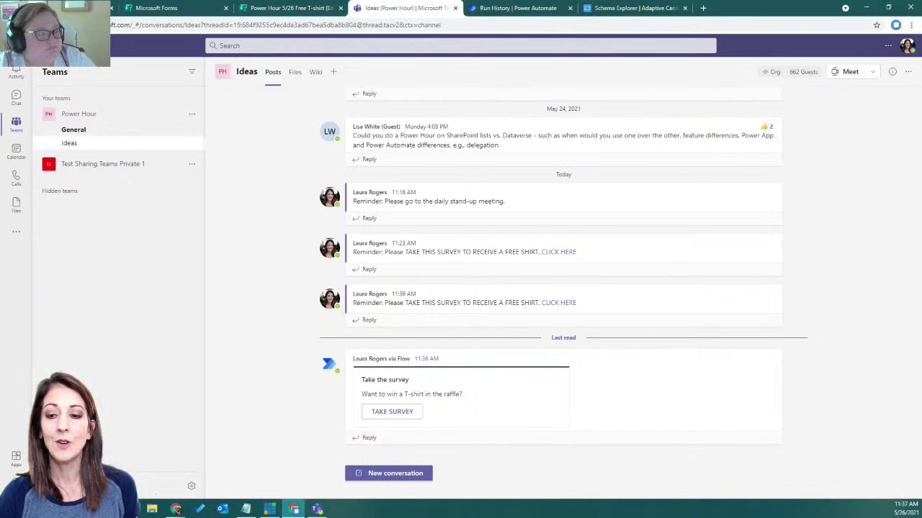
key(alt+Tab)
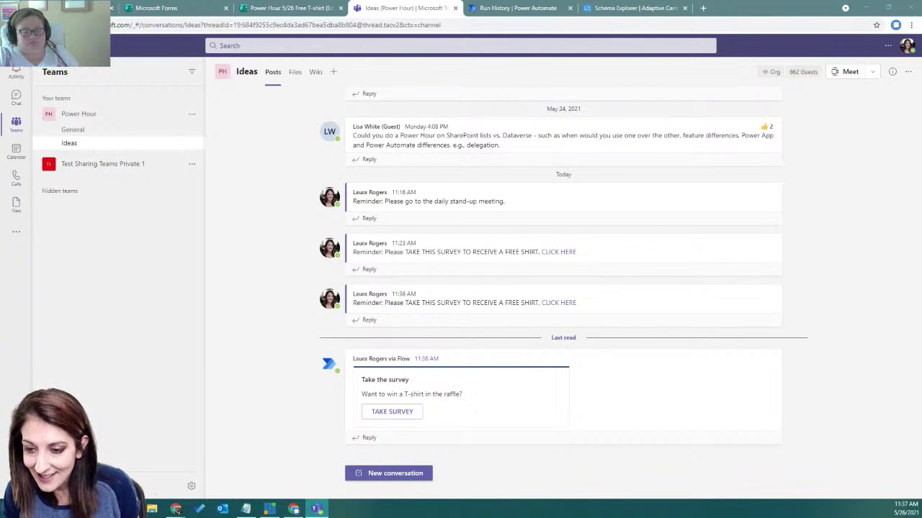
Leave the T-shirt form for the Microsoft Forms home page and open the Employee check-in form
click(291, 8)
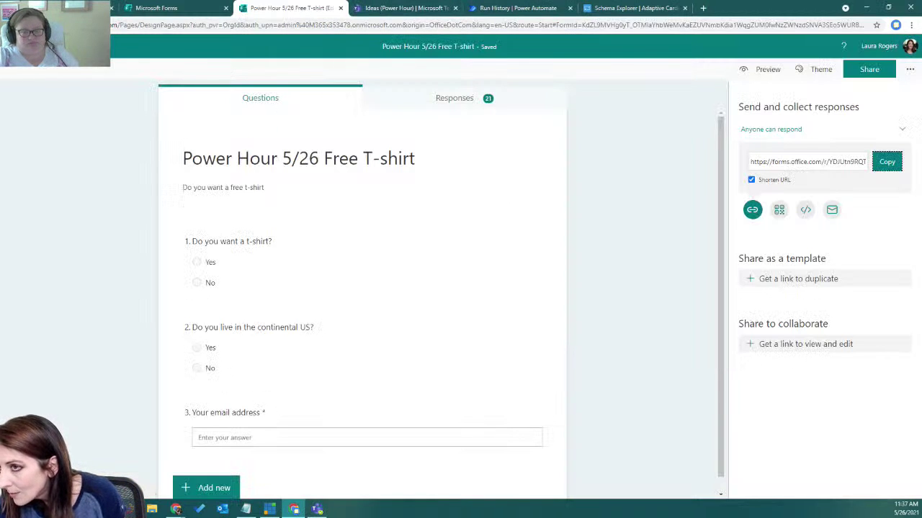
click(43, 46)
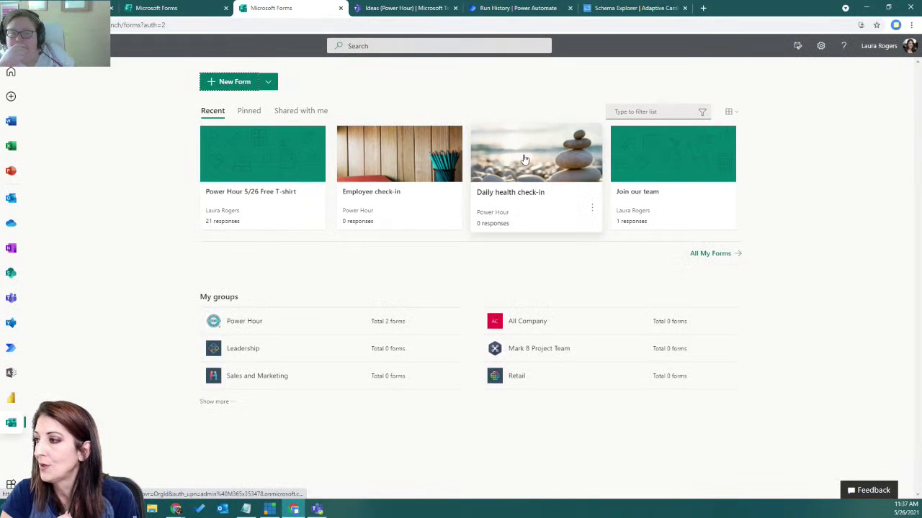
click(422, 160)
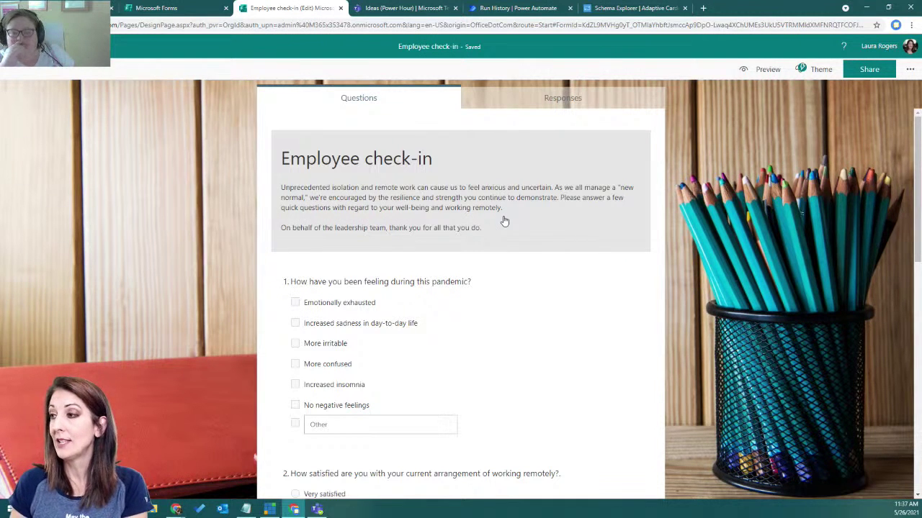
Set the Employee check-in form's response permission to "Anyone can respond"
click(910, 69)
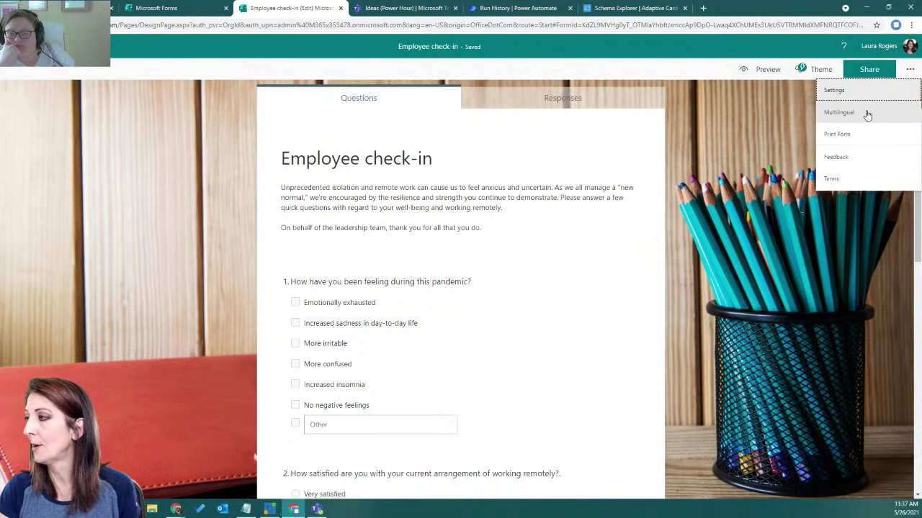
click(880, 72)
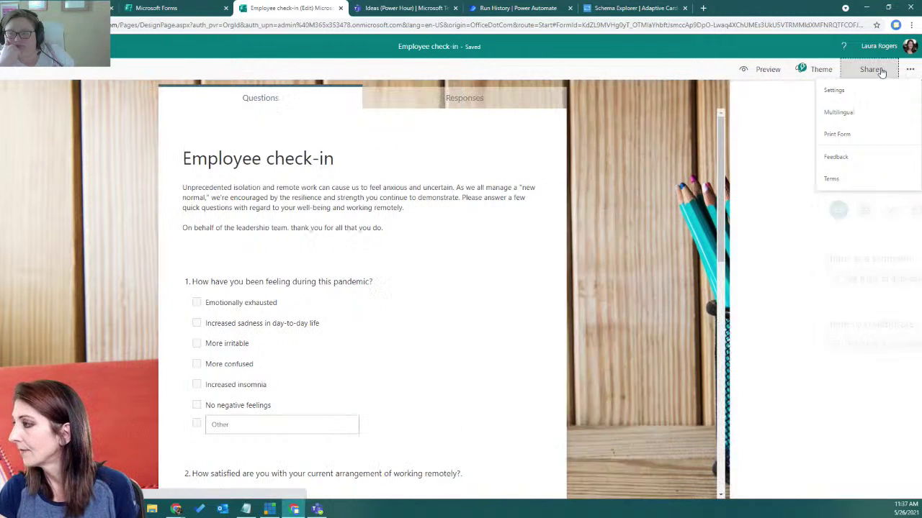
click(910, 69)
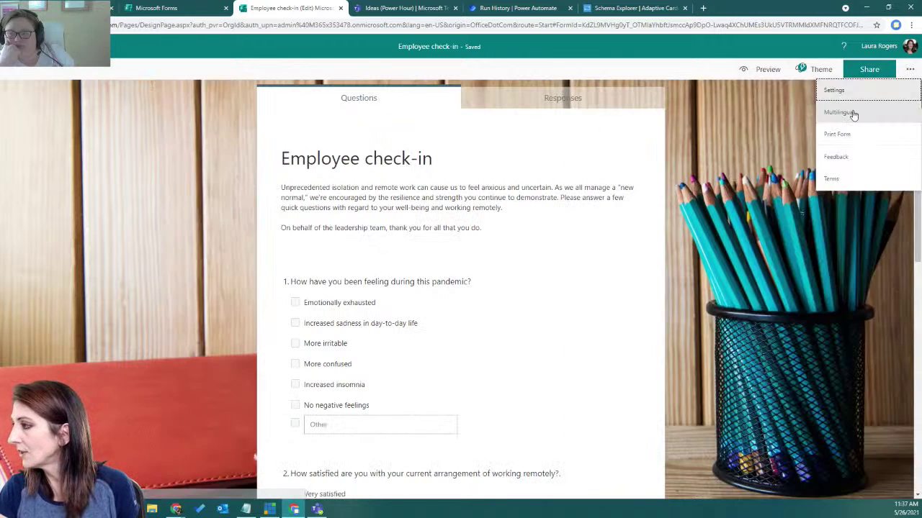
click(848, 91)
click(755, 145)
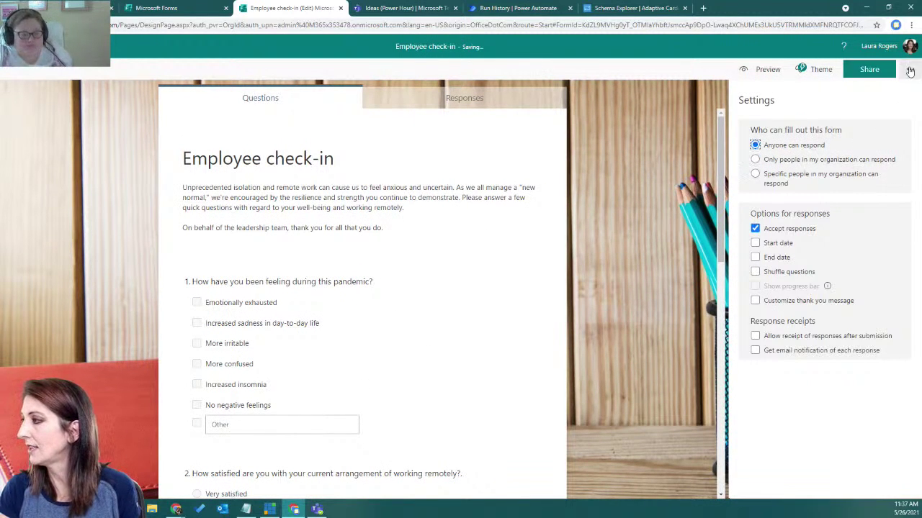
Shorten the Employee check-in form's share URL and copy the link
click(870, 70)
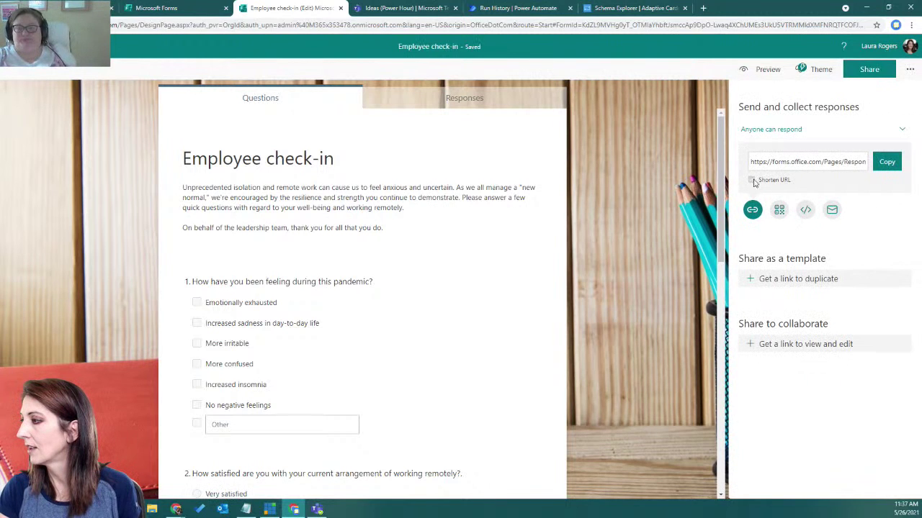
click(751, 180)
click(887, 161)
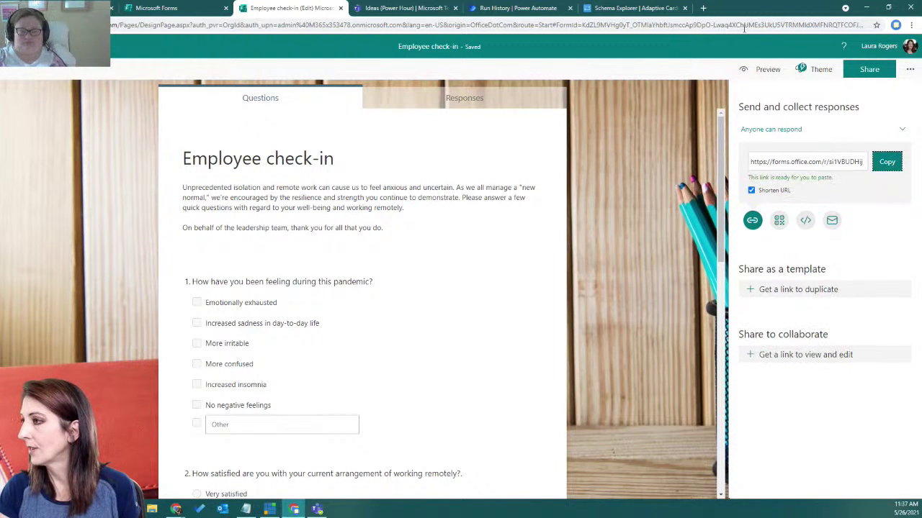
Post the copied Employee check-in link in the Power Hour team's General channel and return to the form
click(406, 7)
click(73, 130)
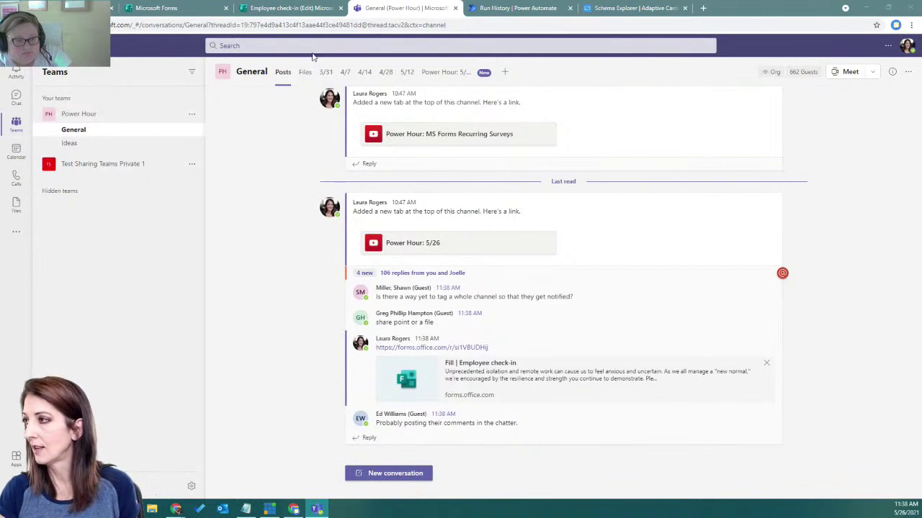
click(292, 8)
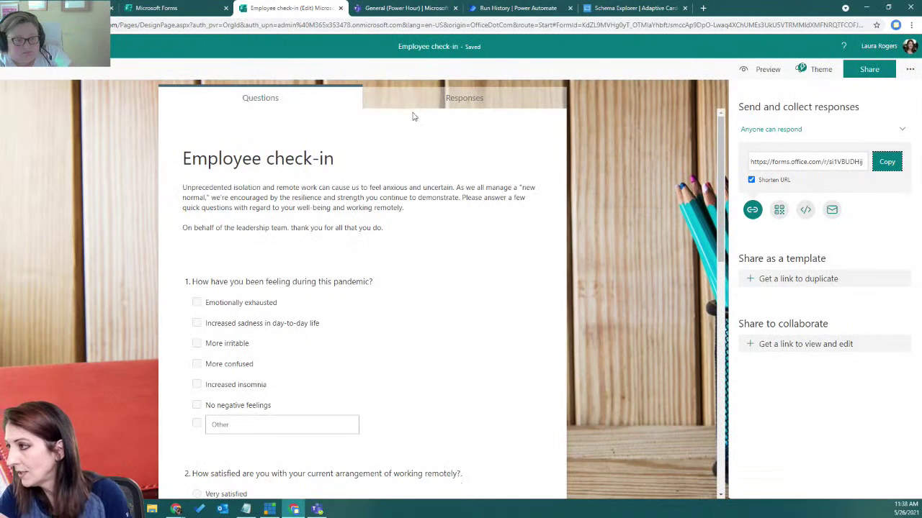
Preview the form and answer question 1 with Emotionally exhausted and More confused, and question 2 with Neither satisfied nor dissatisfied
click(748, 69)
click(295, 247)
click(296, 306)
scroll(487, 329, down, 3)
click(295, 283)
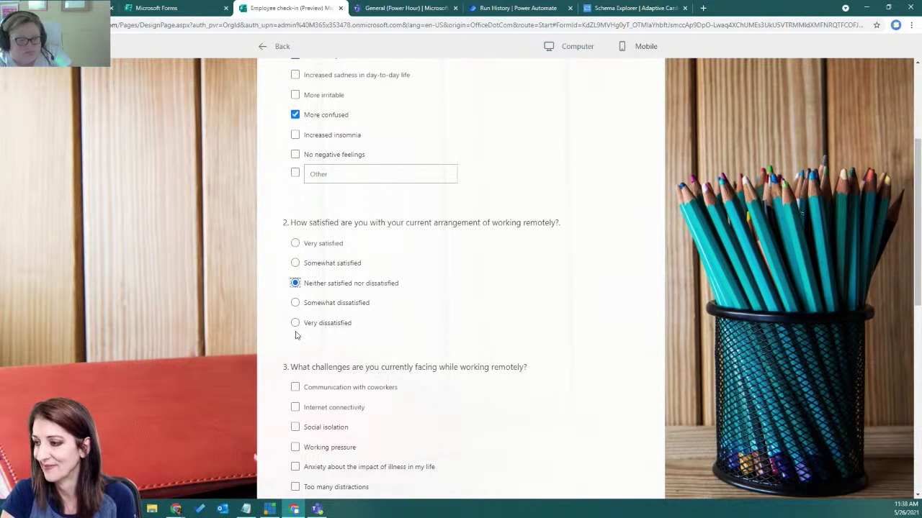
Answer question 3 with Working pressure and Anxiety about the impact of illness in my life
click(295, 447)
click(295, 467)
scroll(530, 390, down, 1)
scroll(531, 390, down, 4)
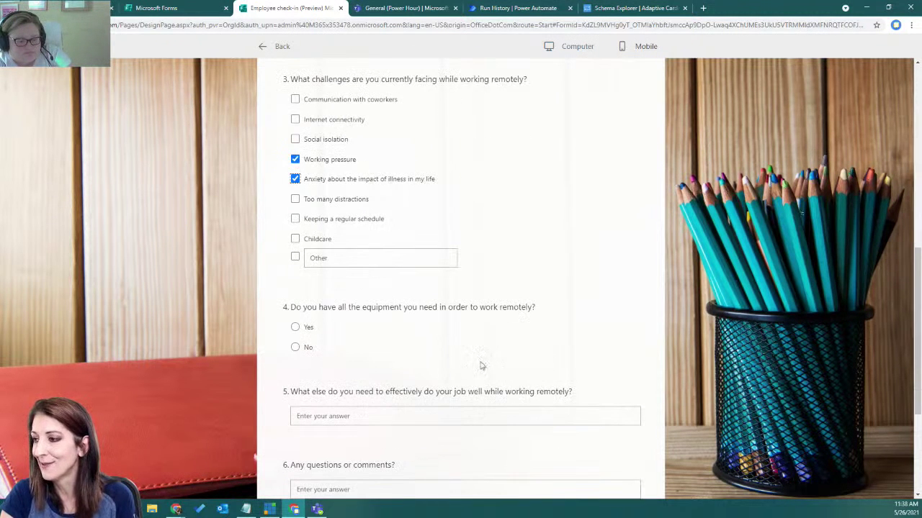
Answer Yes to the equipment question, enter "stuff" for question 5, and submit the response
click(295, 327)
click(352, 416)
text(stuff)
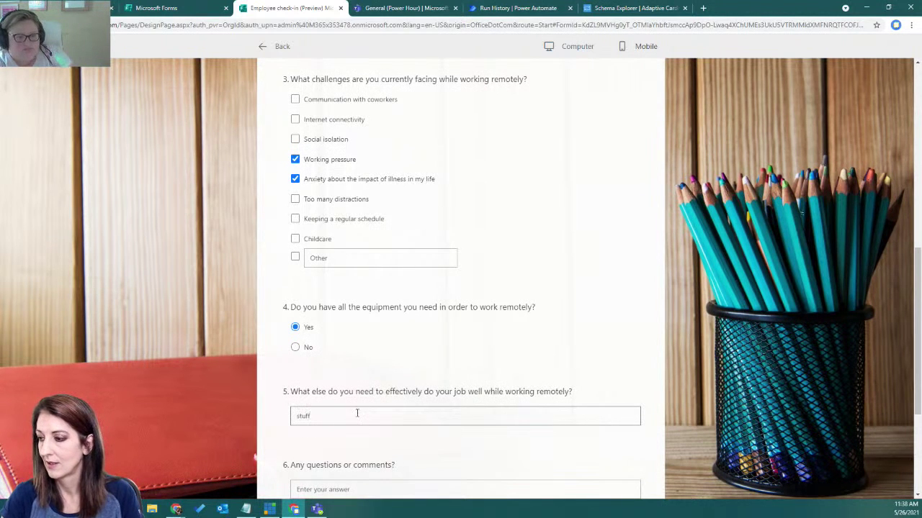
scroll(352, 410, down, 2)
click(336, 408)
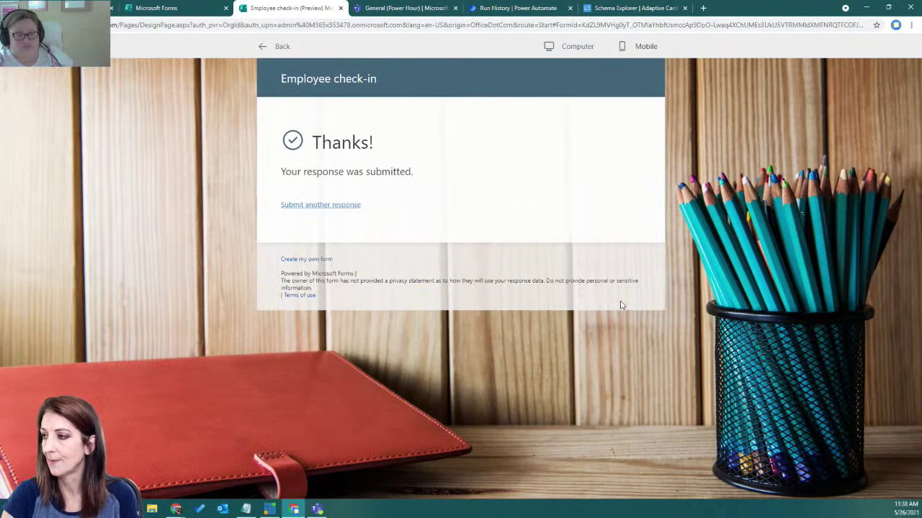
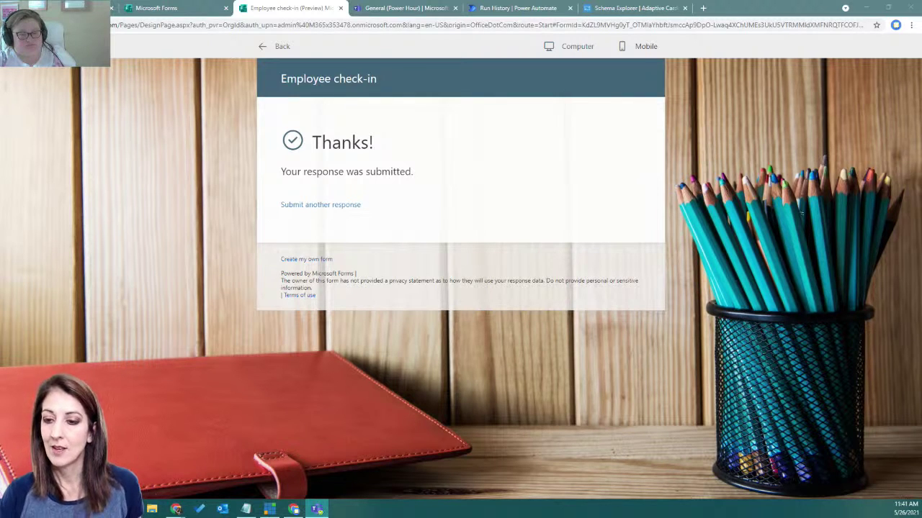
Switch to Power Automate, edit the Microsoft Teams DEMO power hour flow, and delete its Post message action
click(514, 7)
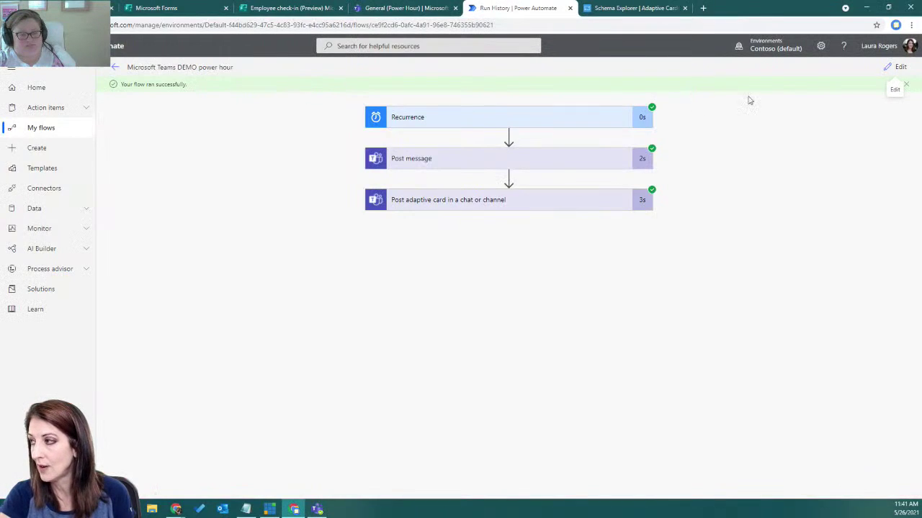
click(898, 67)
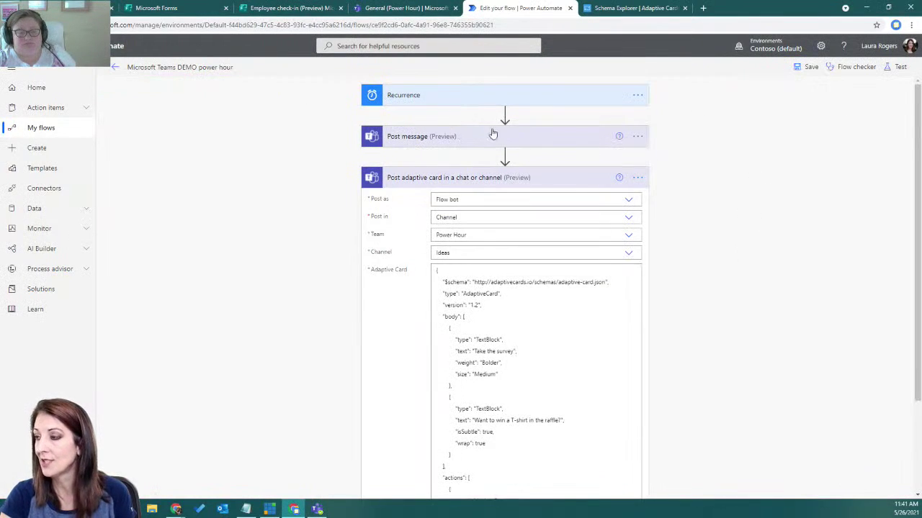
click(637, 136)
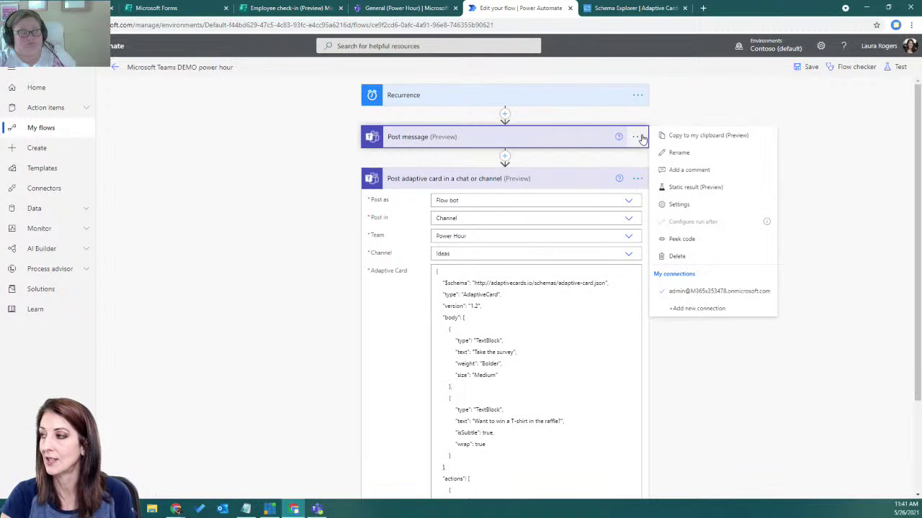
click(705, 252)
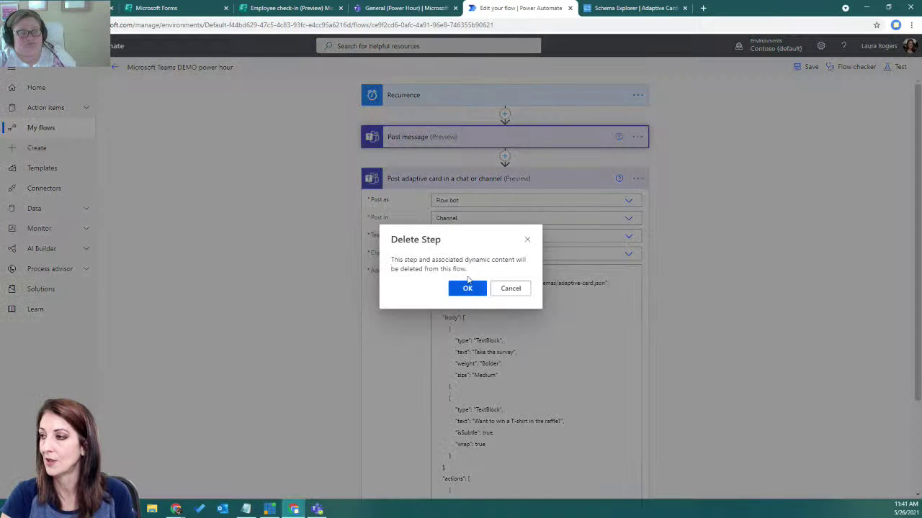
click(468, 288)
Collapse the Post adaptive card action and save the flow
click(456, 139)
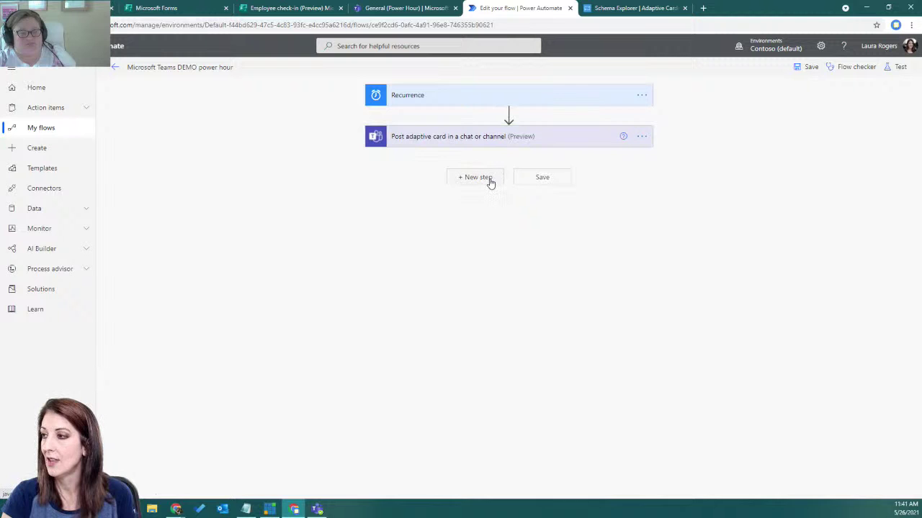
click(477, 177)
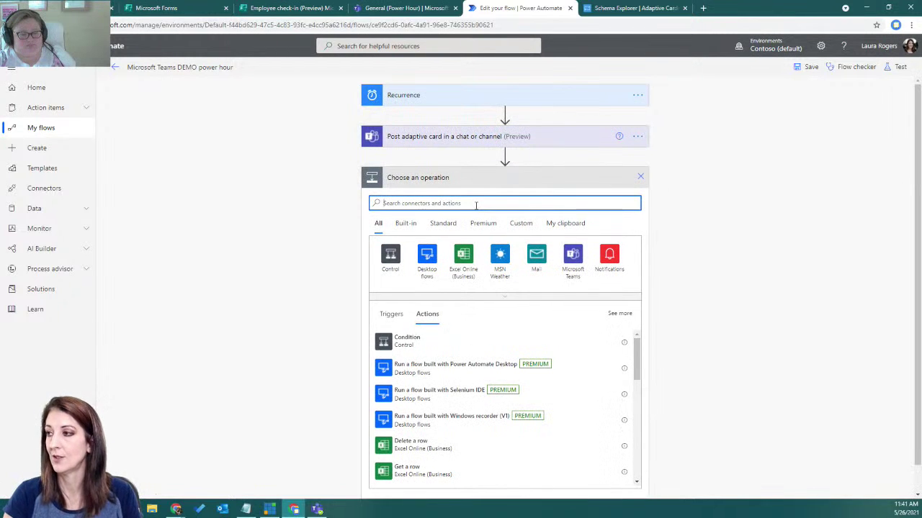
click(639, 178)
click(540, 177)
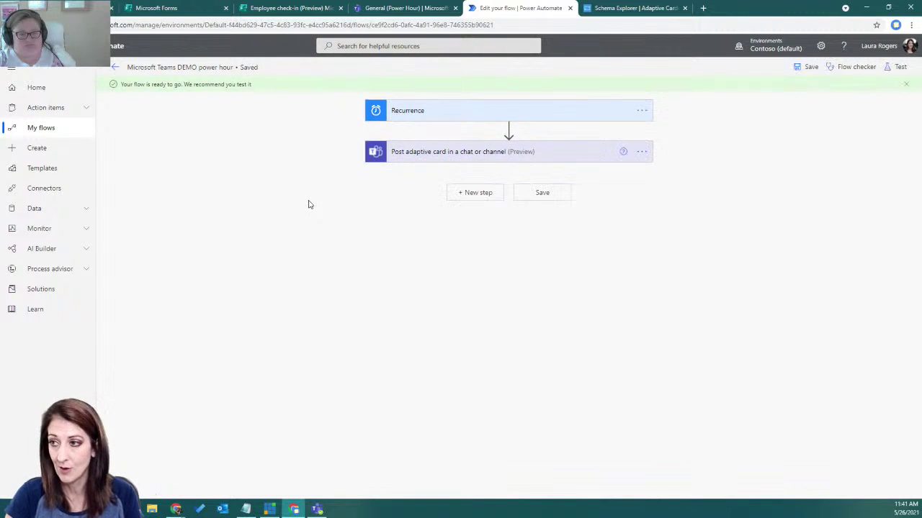
Create a new cloud flow with the Microsoft Forms trigger "When a new response is submitted"
click(51, 128)
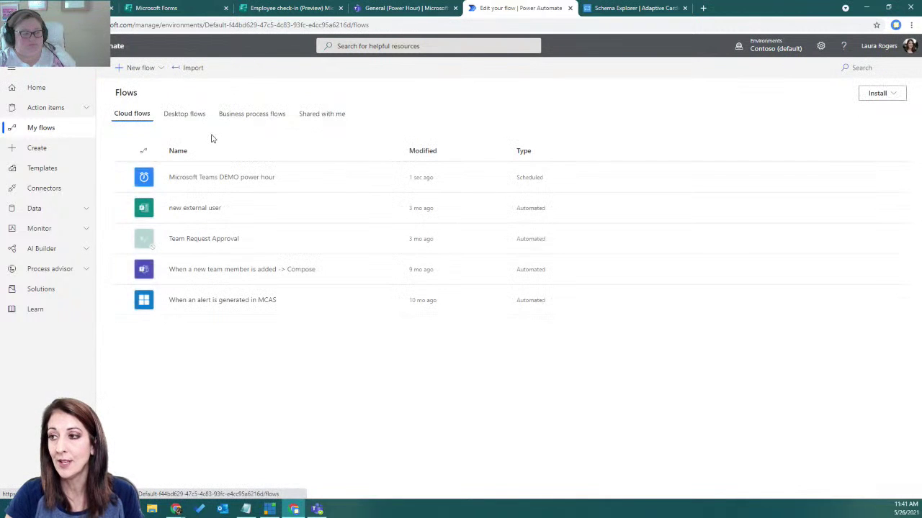
click(136, 67)
click(155, 173)
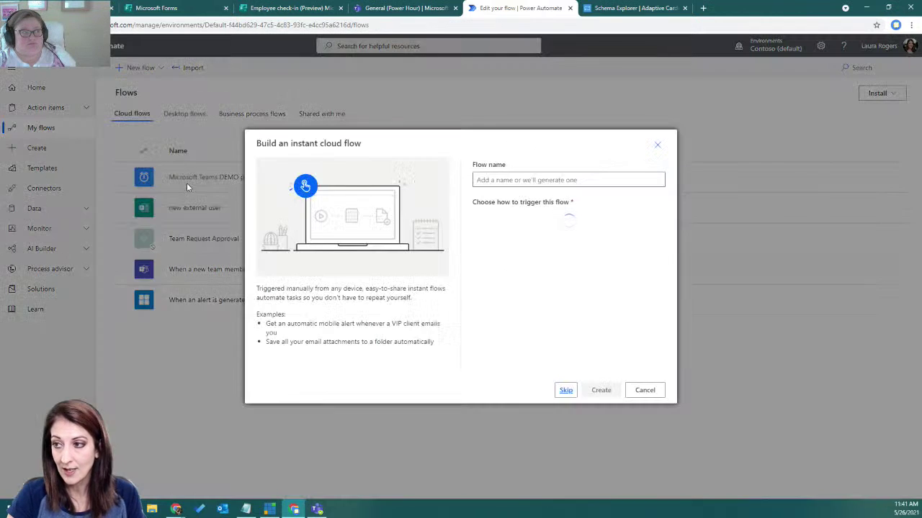
click(566, 389)
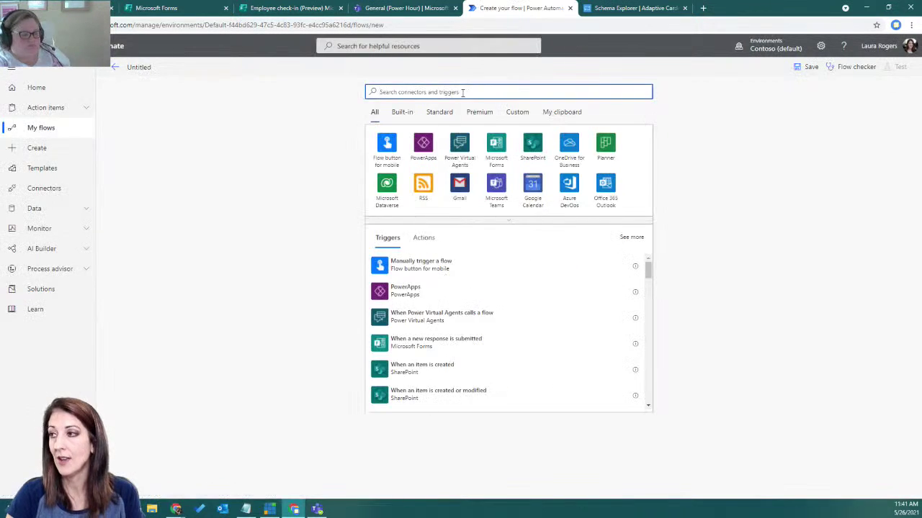
click(496, 146)
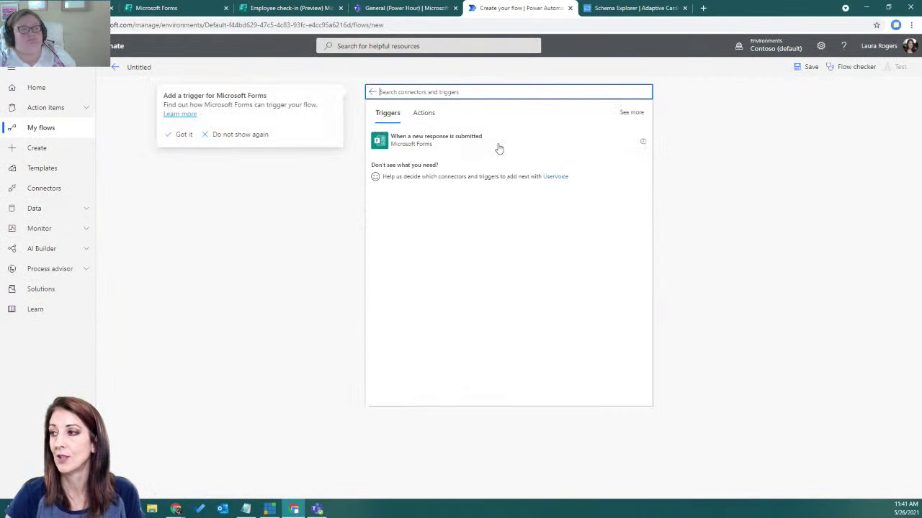
click(441, 141)
Select Power Hour 5/26 Free T-shirt as the trigger's form and dismiss the help tip
click(623, 115)
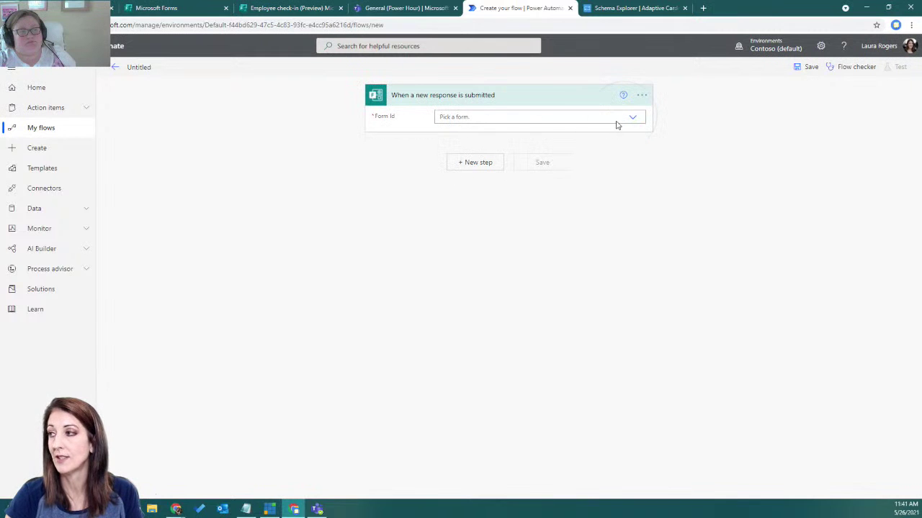
click(633, 117)
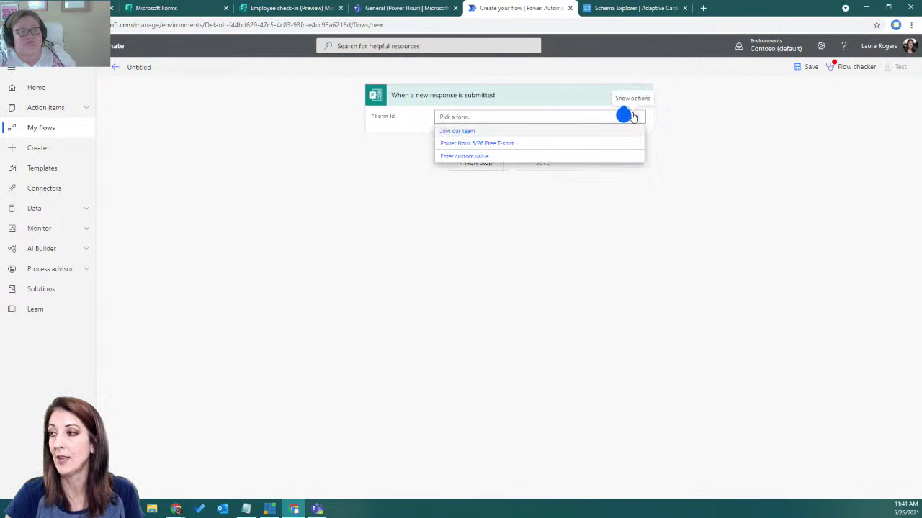
click(475, 143)
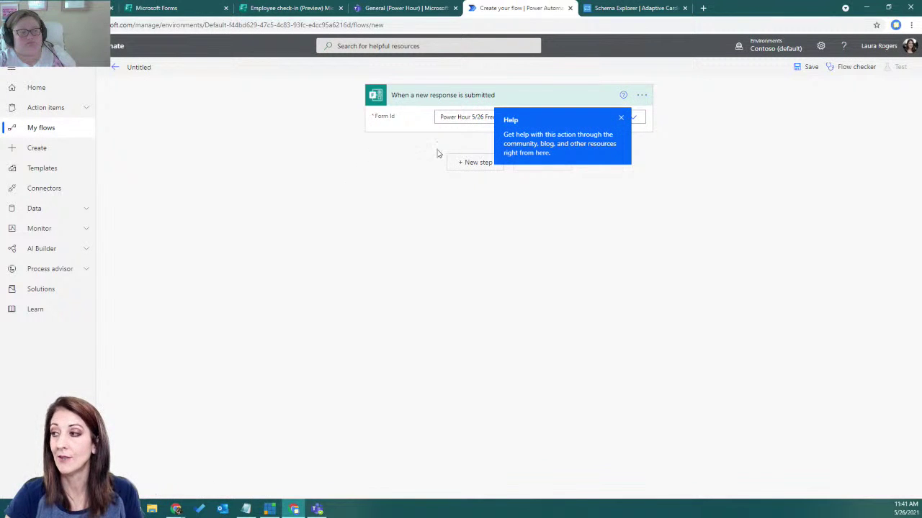
click(621, 118)
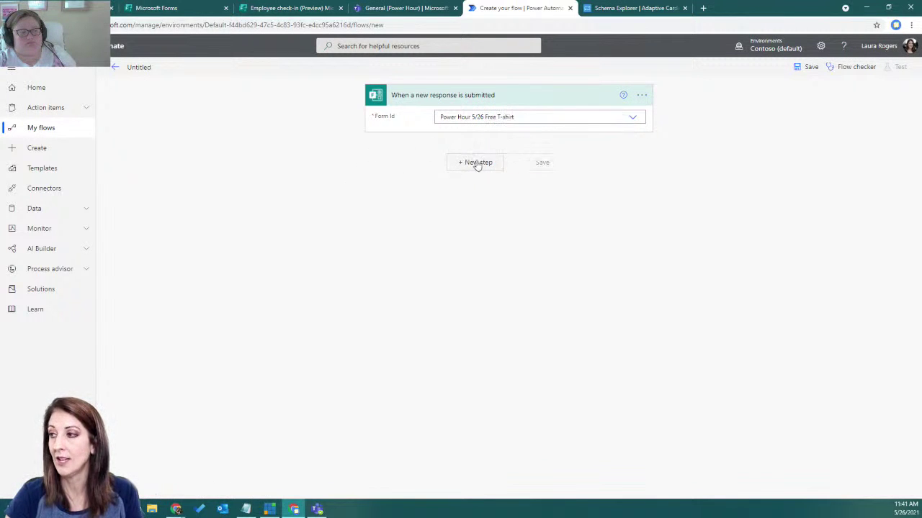
Name the flow "Form t-shirt rep" and set the trigger's form to Join our team
click(133, 68)
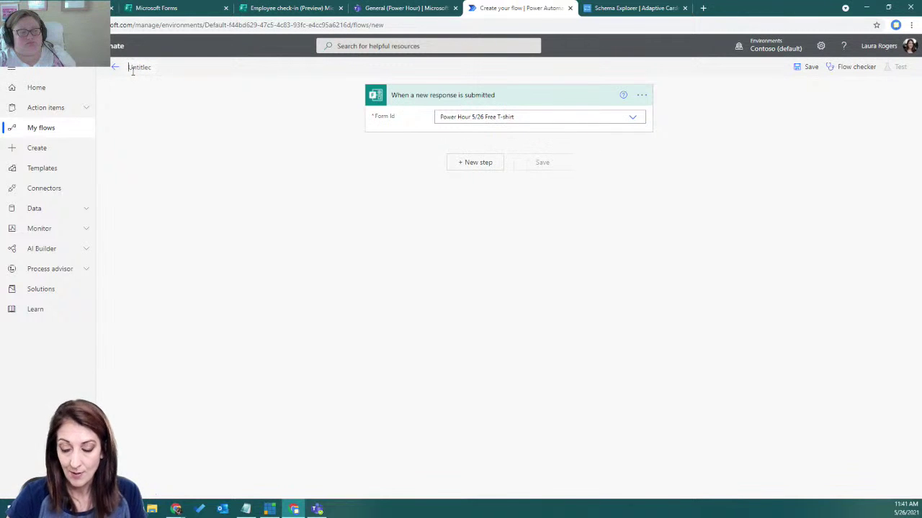
key(ctrl+a)
text(Form t-shirt)
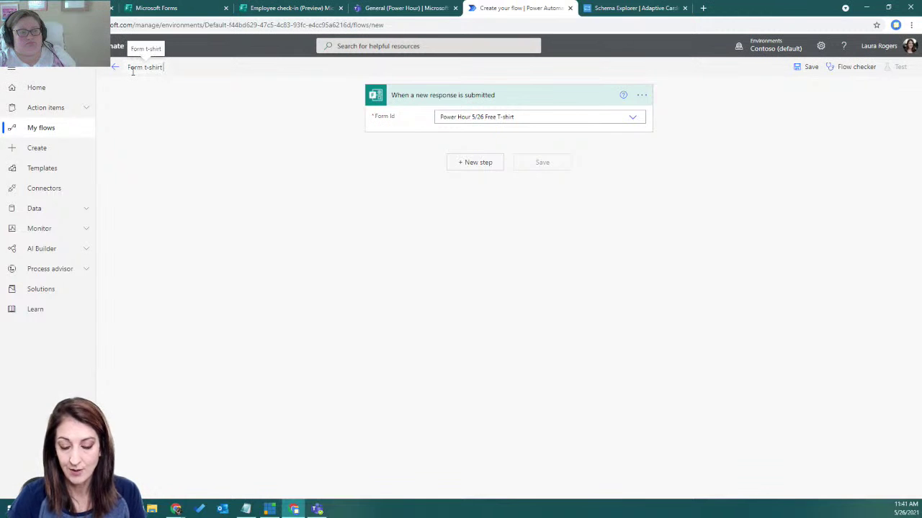
text( rep)
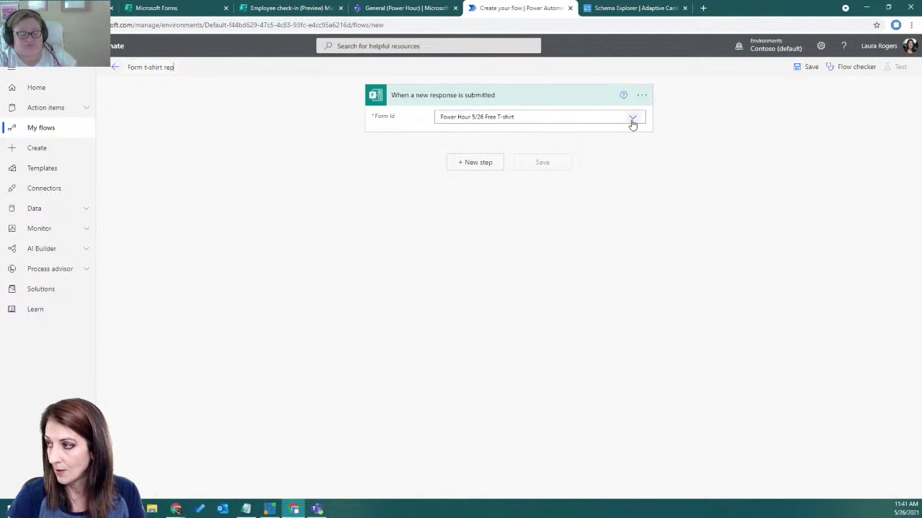
click(634, 121)
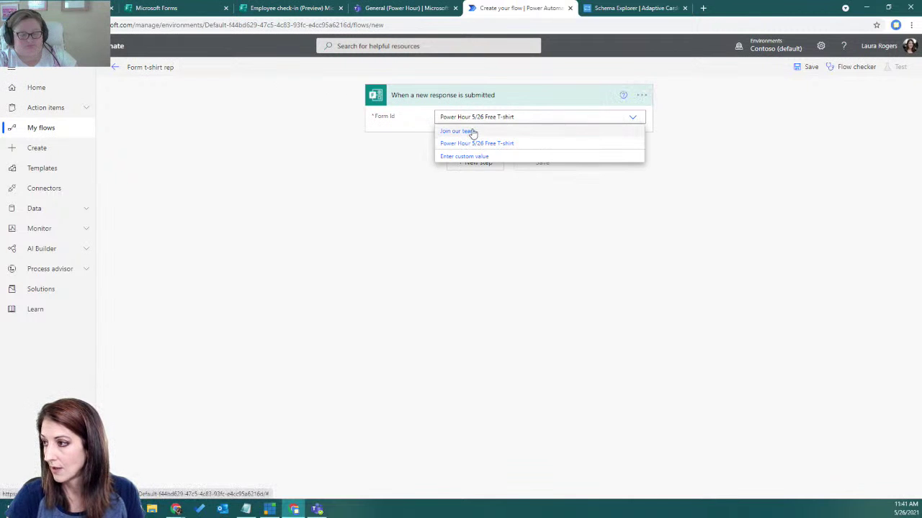
click(468, 131)
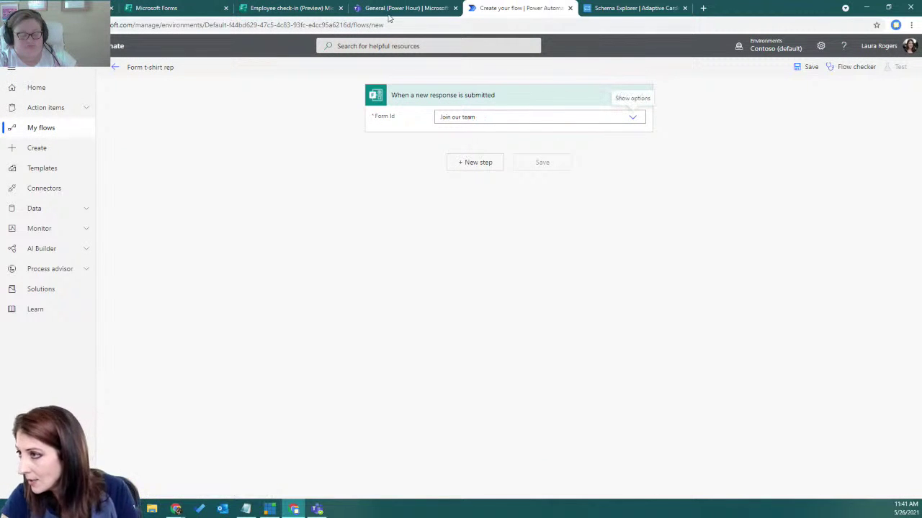
Check the Employee check-in form in Microsoft Forms, go to its group forms page, and return to the flow
click(295, 8)
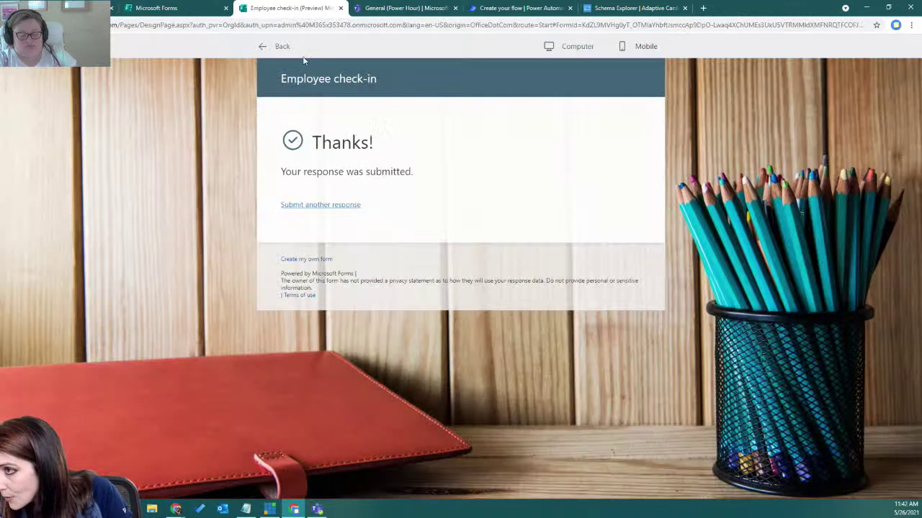
click(266, 46)
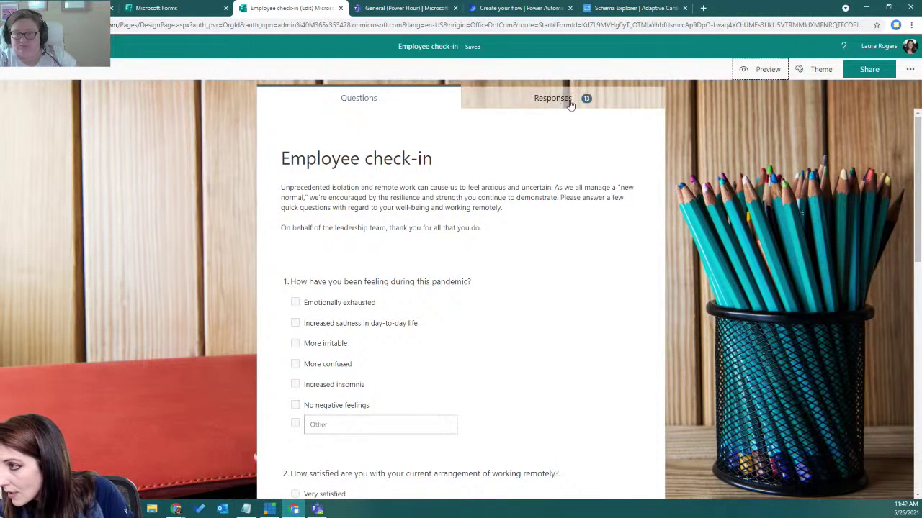
click(151, 62)
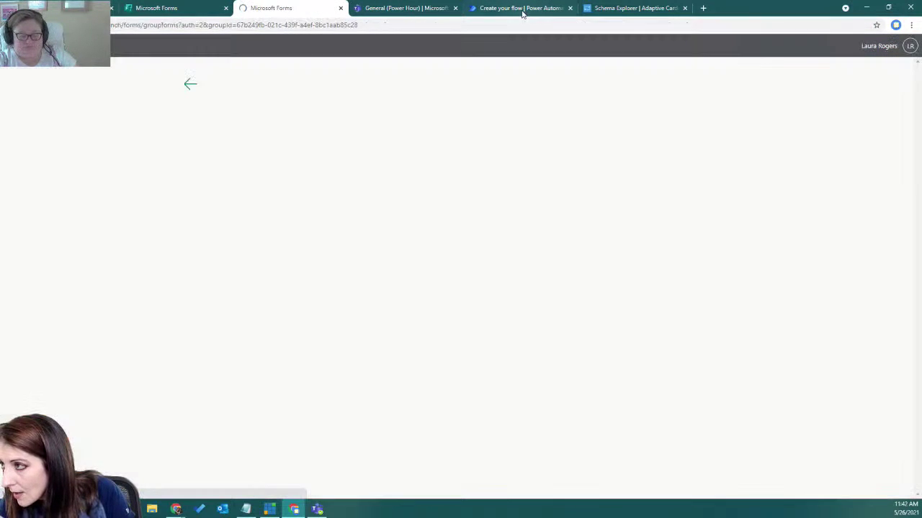
click(520, 7)
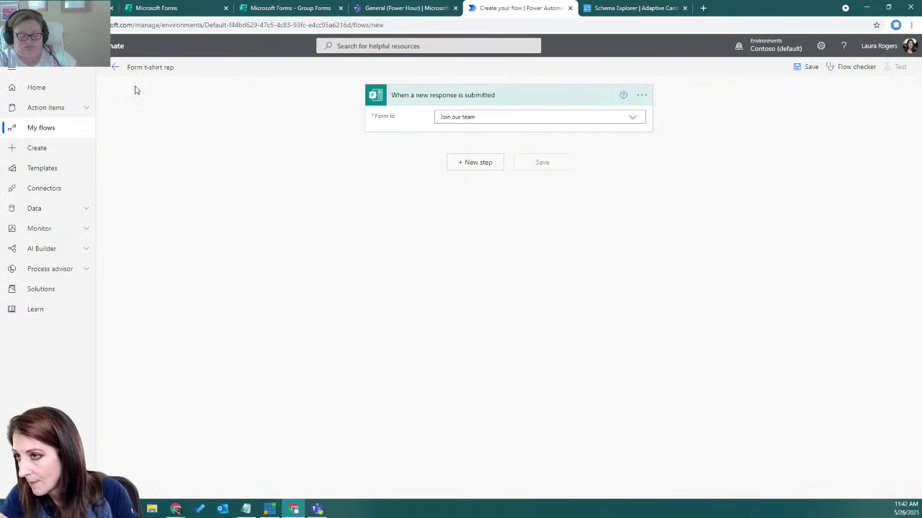
Leave the unsaved "Form t-shirt rep" flow, discarding it, and go to the list of cloud flows
click(40, 88)
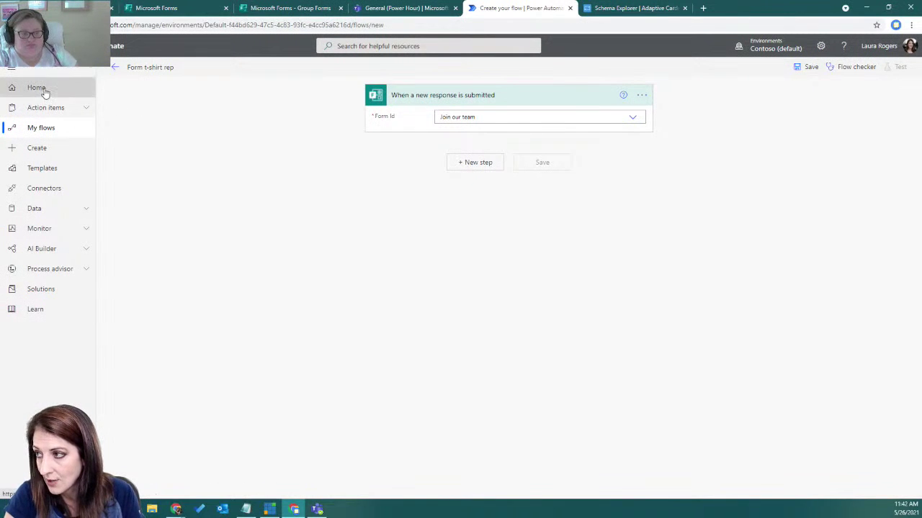
key(Return)
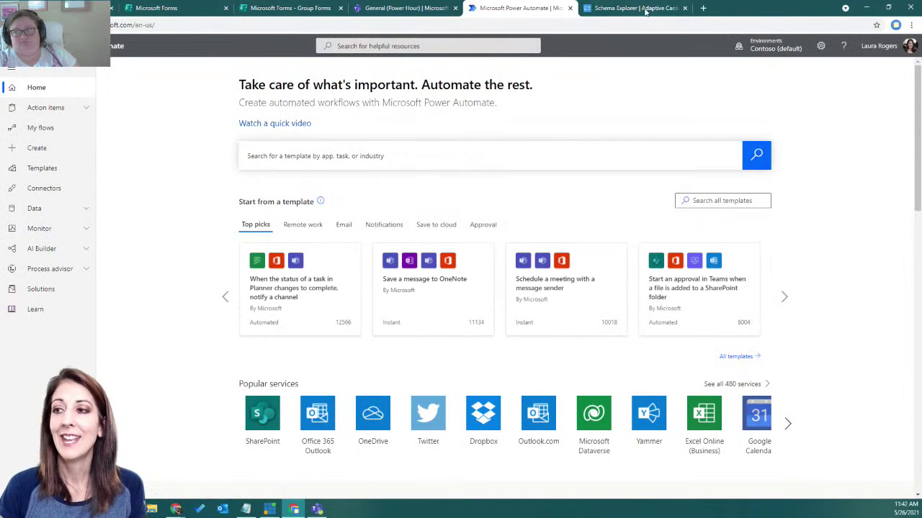
click(64, 127)
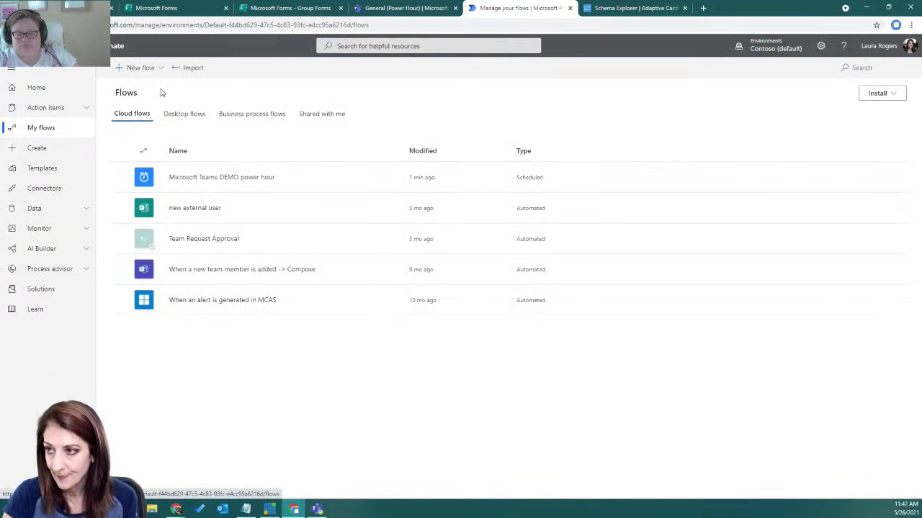
Create a new cloud flow with the Microsoft Forms trigger "When a new response is submitted" for the Power Hour 5/26 Free T-shirt form
click(153, 68)
click(159, 174)
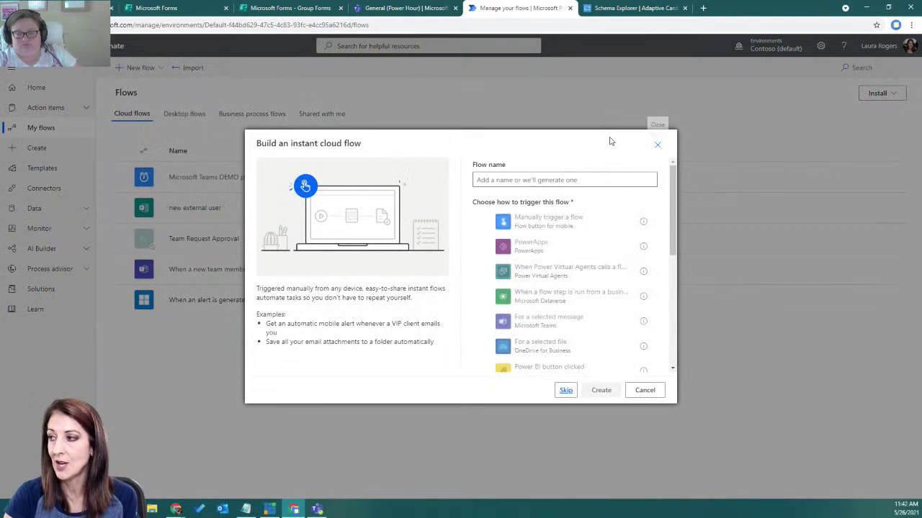
click(565, 390)
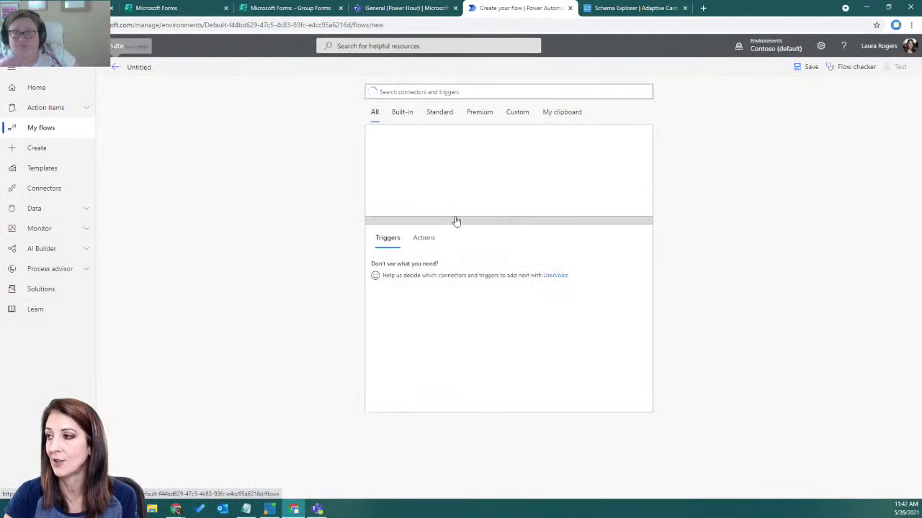
click(496, 147)
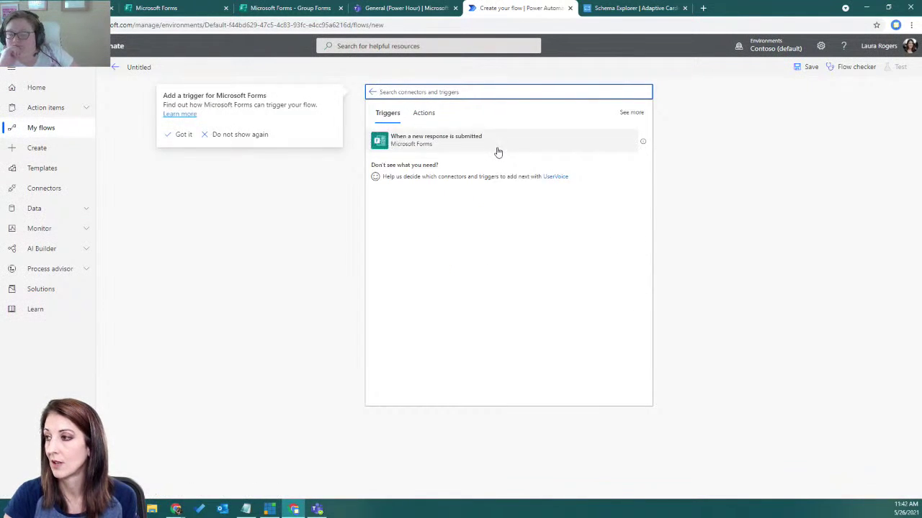
click(493, 143)
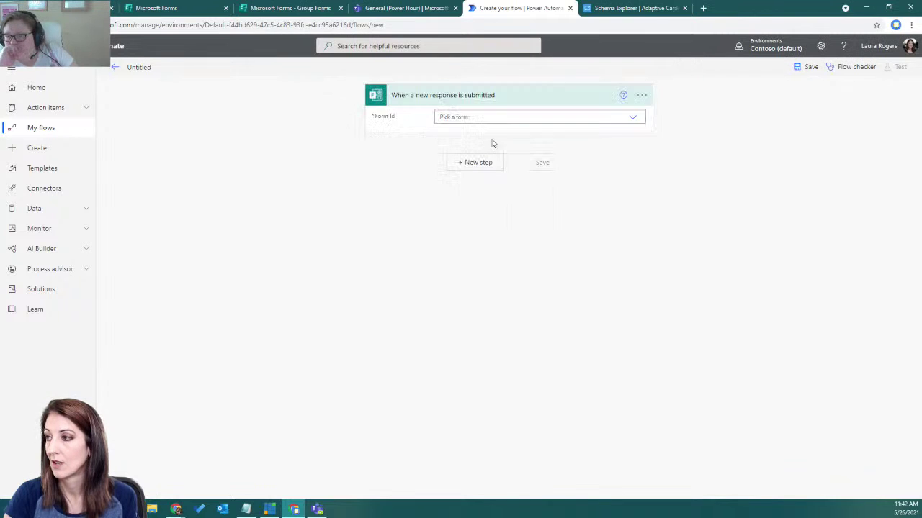
click(633, 118)
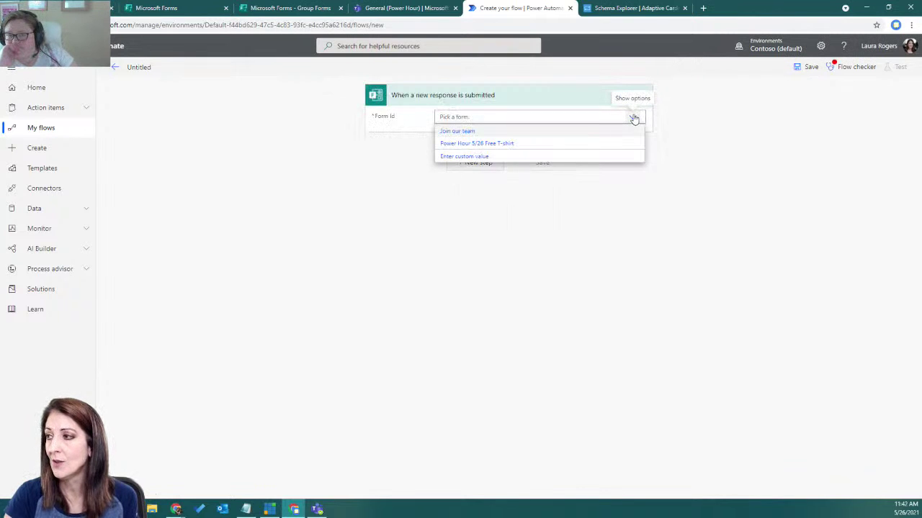
click(497, 146)
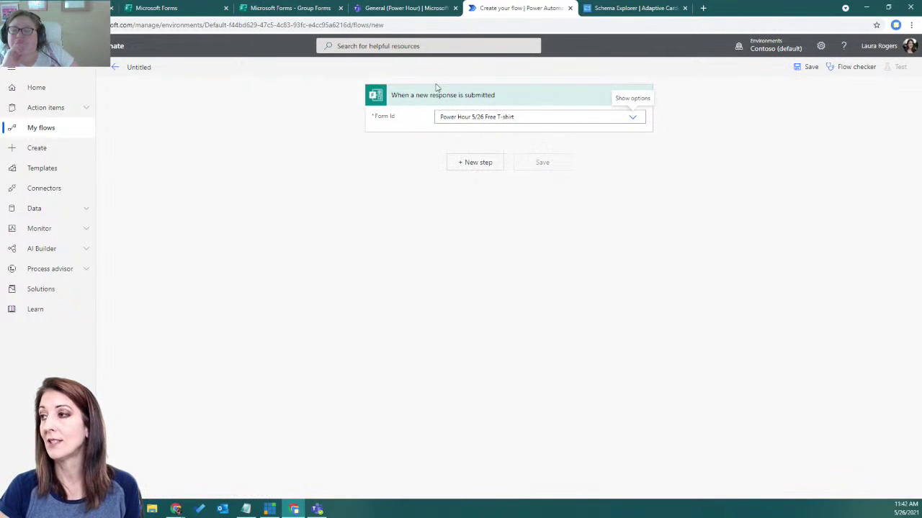
Add a Get response details action for the Power Hour 5/26 Free T-shirt form, using the trigger's Response Id as the response identifier
click(473, 162)
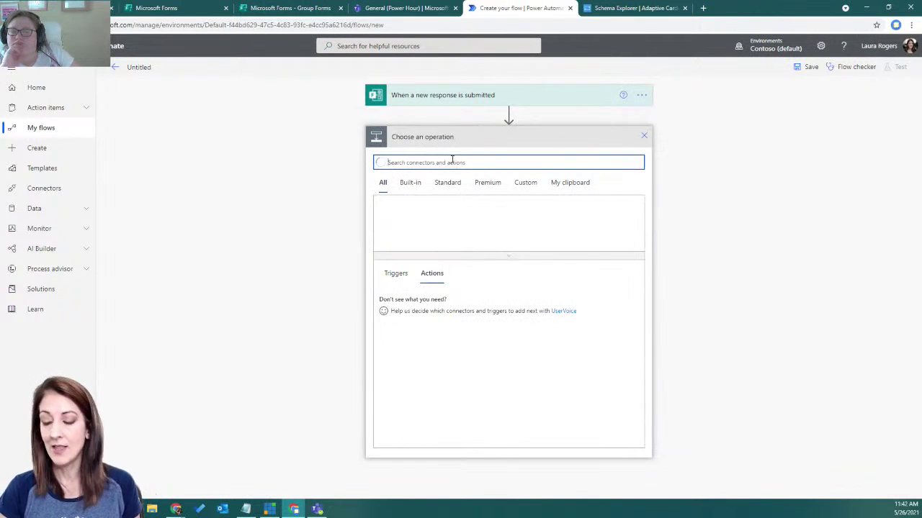
text(form)
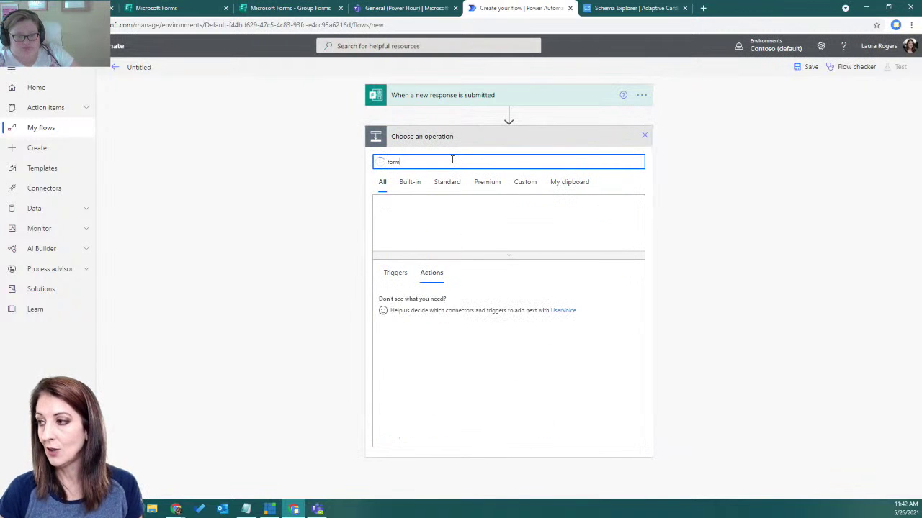
click(425, 216)
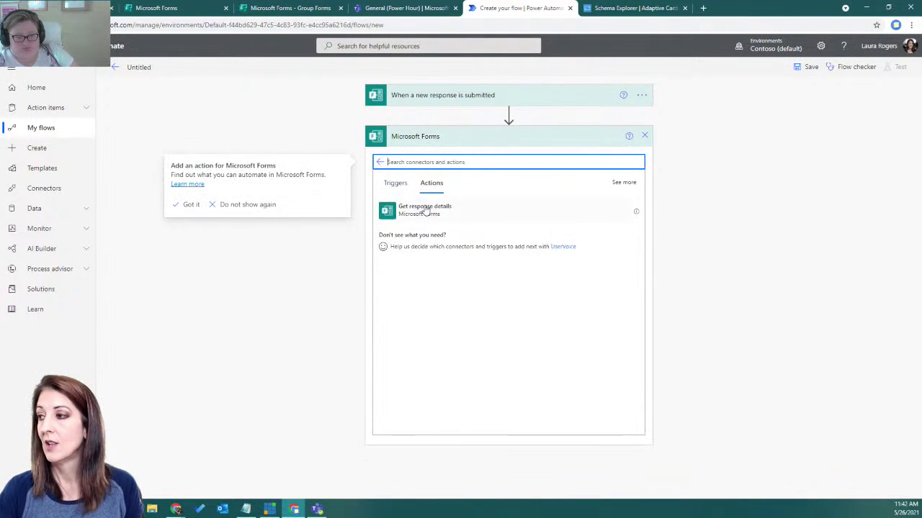
click(425, 209)
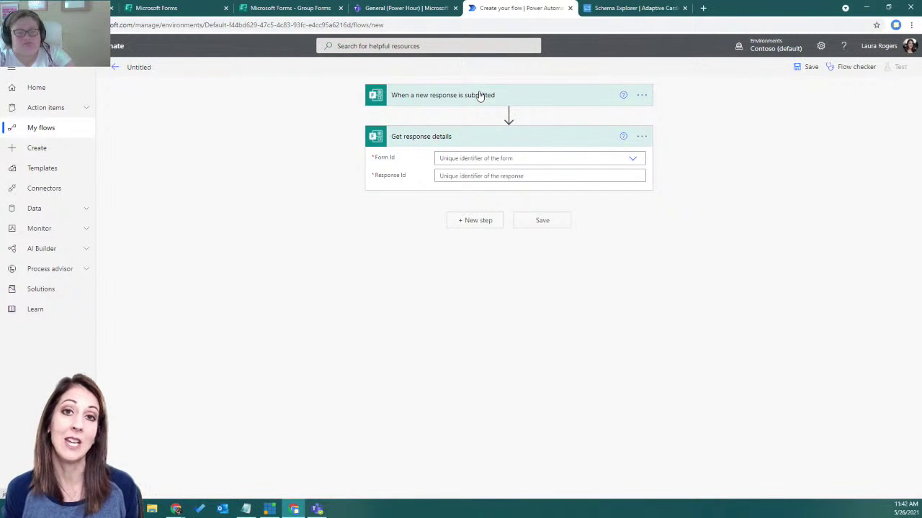
click(633, 159)
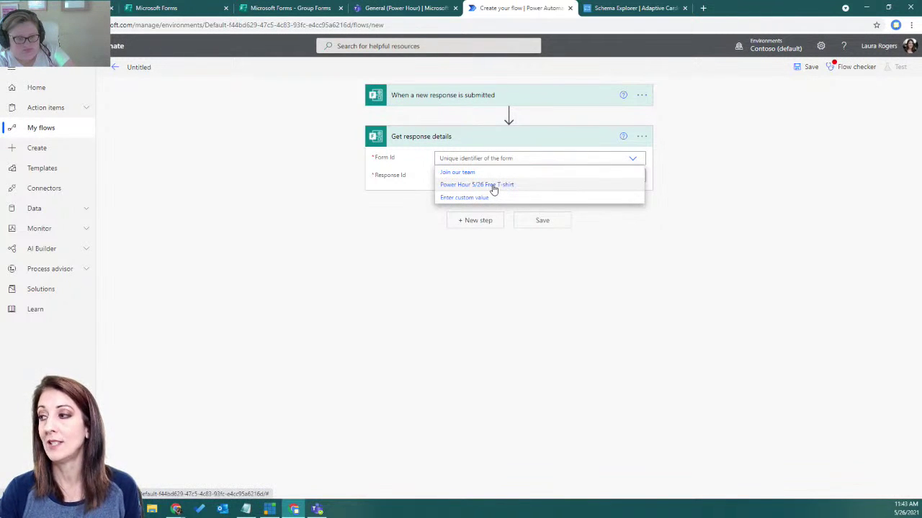
click(493, 186)
click(492, 176)
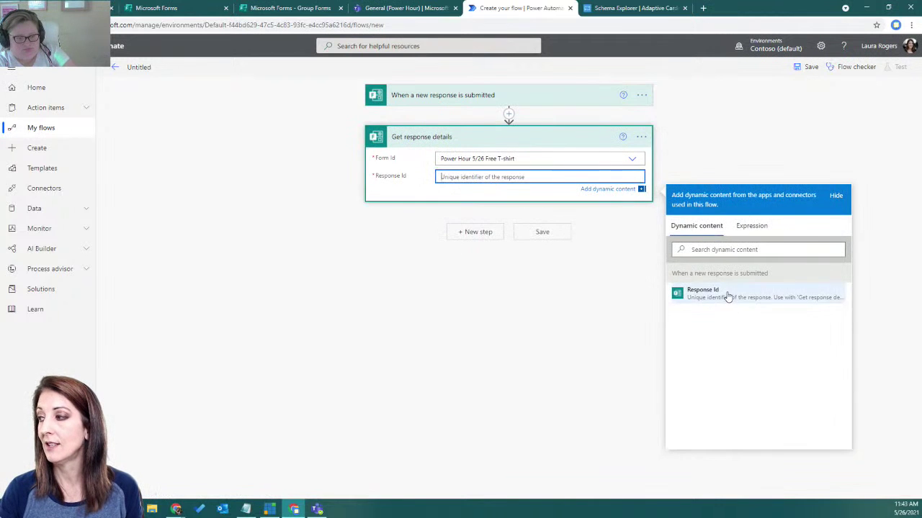
click(729, 299)
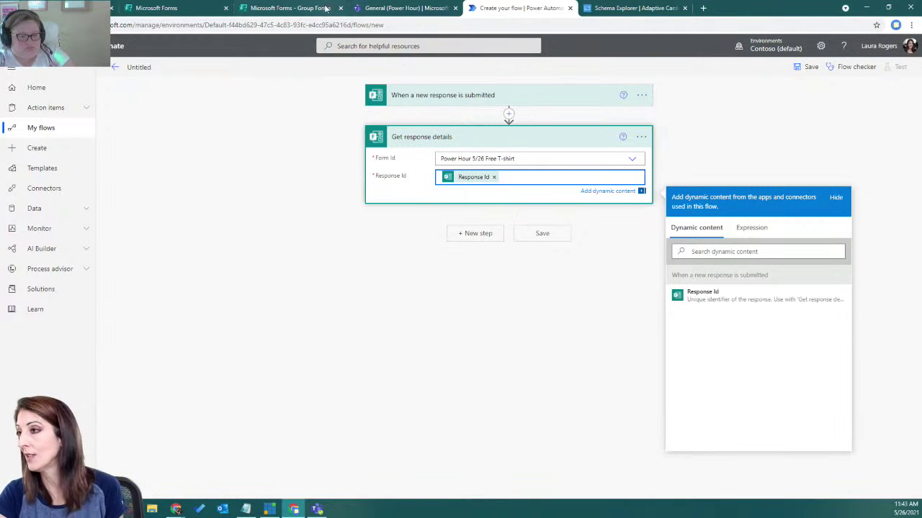
Open the Employee check-in form in Microsoft Forms and review the summary charts of its responses
click(297, 7)
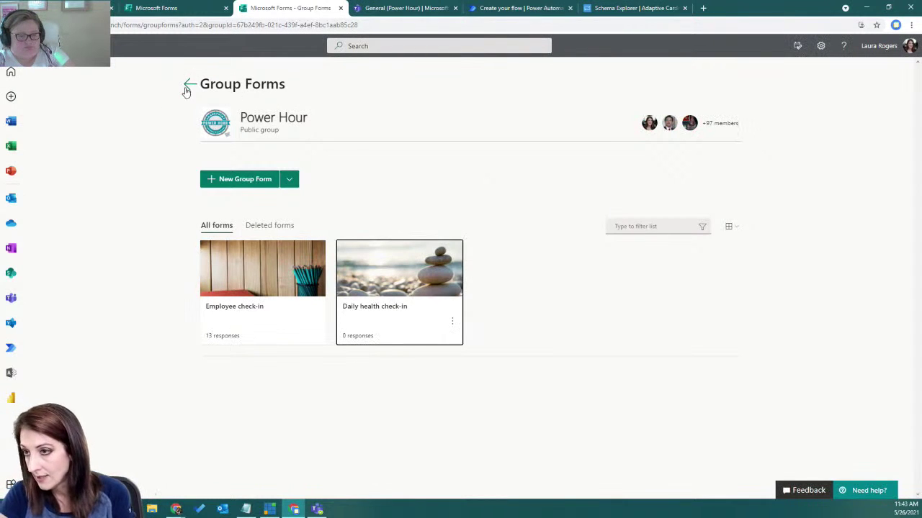
click(10, 70)
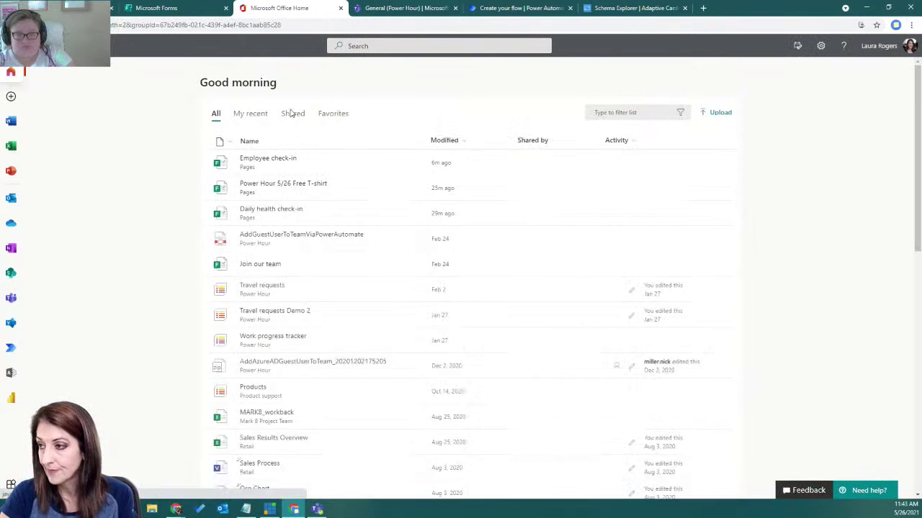
click(273, 159)
click(586, 107)
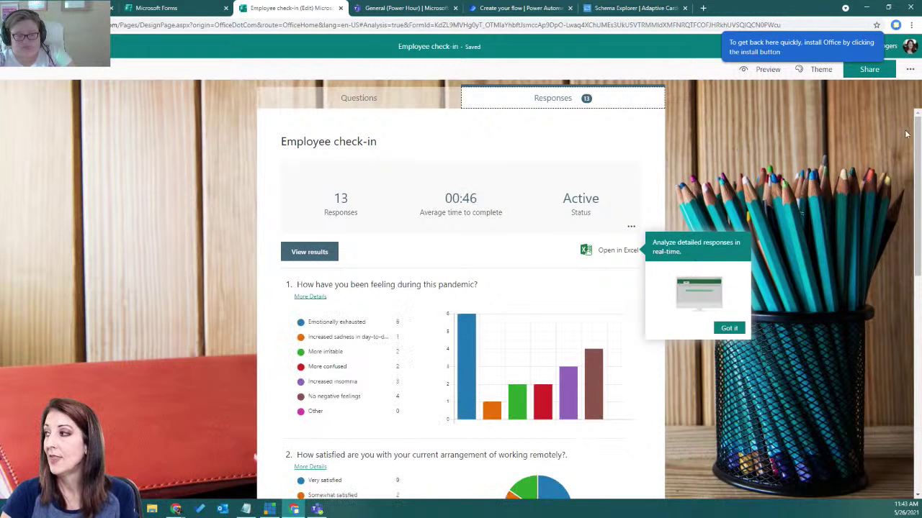
scroll(918, 133, down, 1)
drag(918, 133, 918, 227)
mouse_move(379, 254)
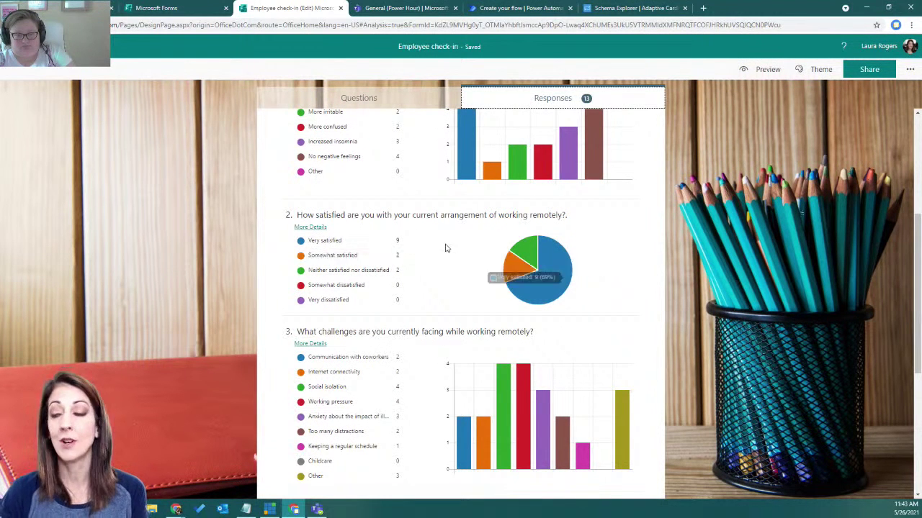
drag(920, 207, 911, 154)
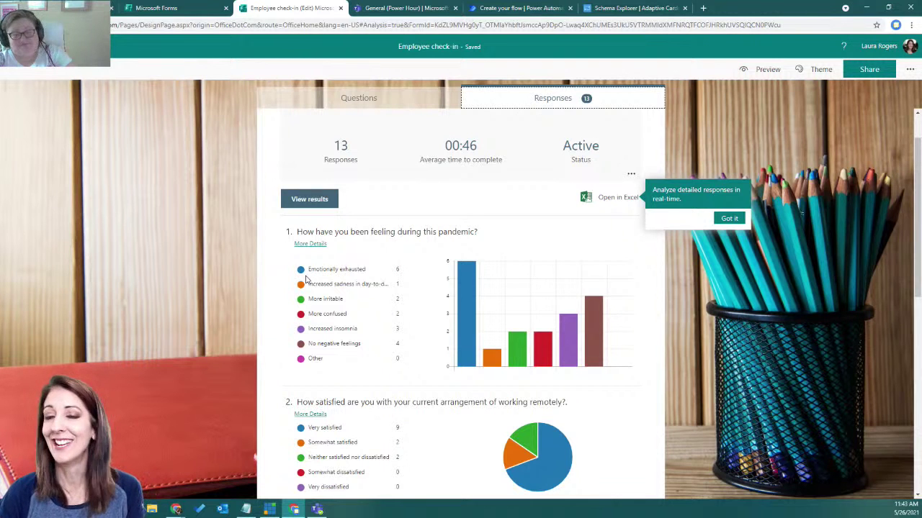
mouse_move(320, 267)
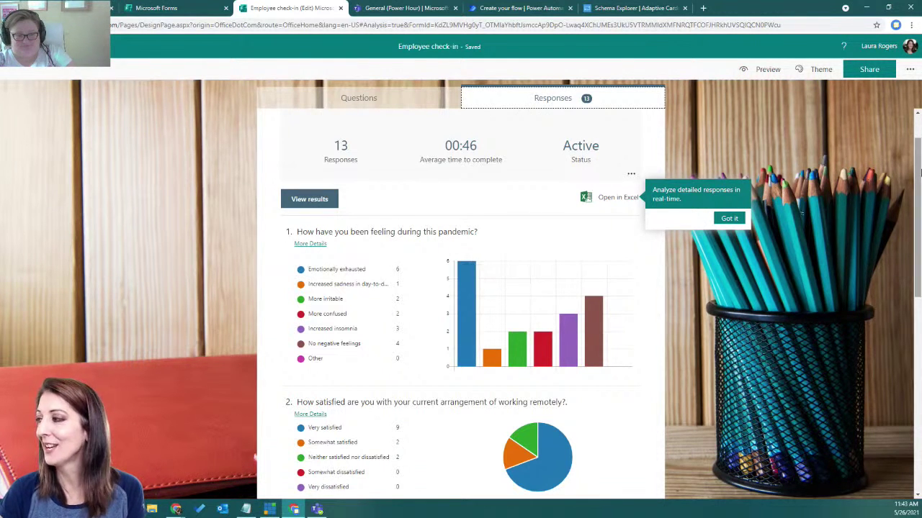
drag(917, 164, 918, 326)
drag(918, 394, 918, 117)
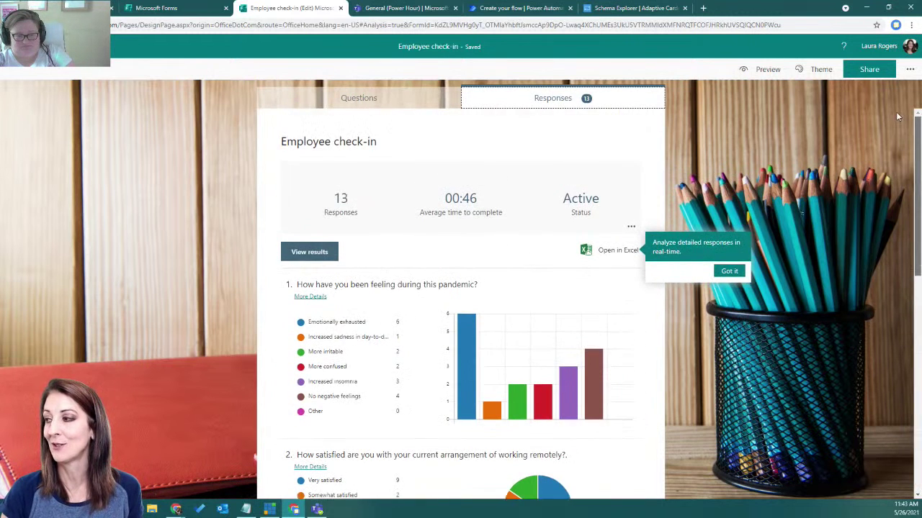
Browse the individual Employee check-in results from respondent 1 to respondent 7, and return to the response summary
click(310, 252)
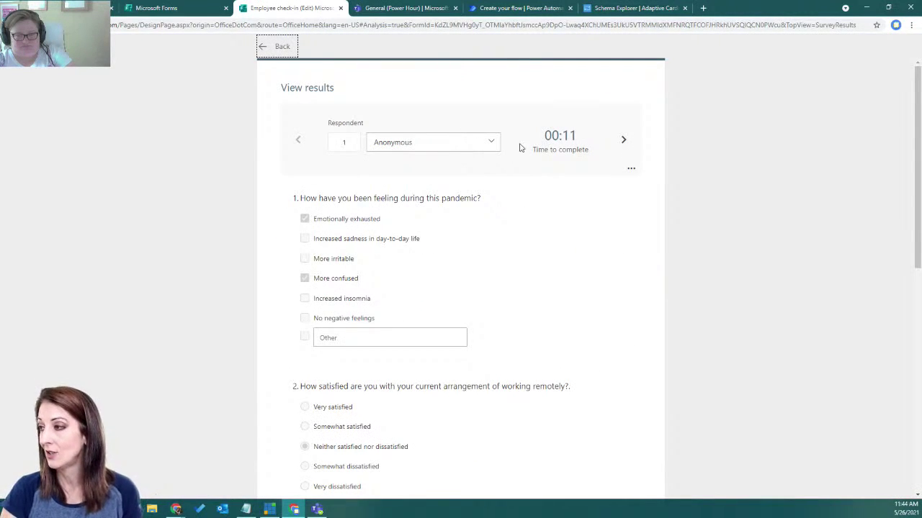
mouse_move(918, 121)
mouse_down()
mouse_move(920, 323)
mouse_move(921, 138)
mouse_up()
click(623, 140)
click(623, 141)
click(624, 141)
click(624, 140)
click(623, 141)
click(623, 141)
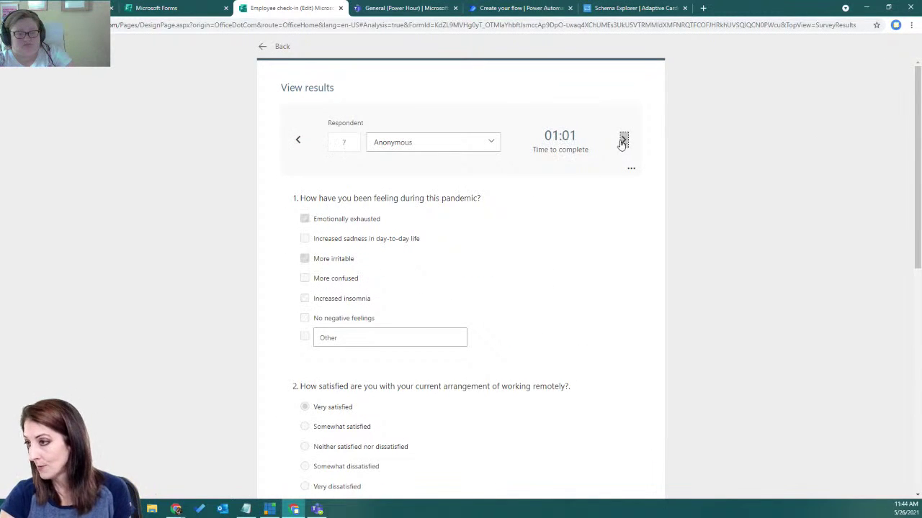
click(262, 47)
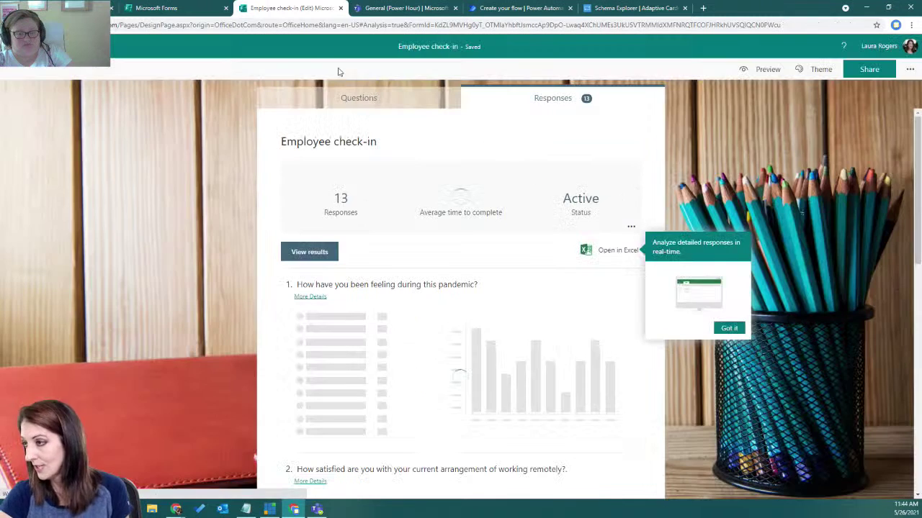
Open the Employee check-in responses in Excel, dismiss the privacy notice, and look over the response table
click(611, 252)
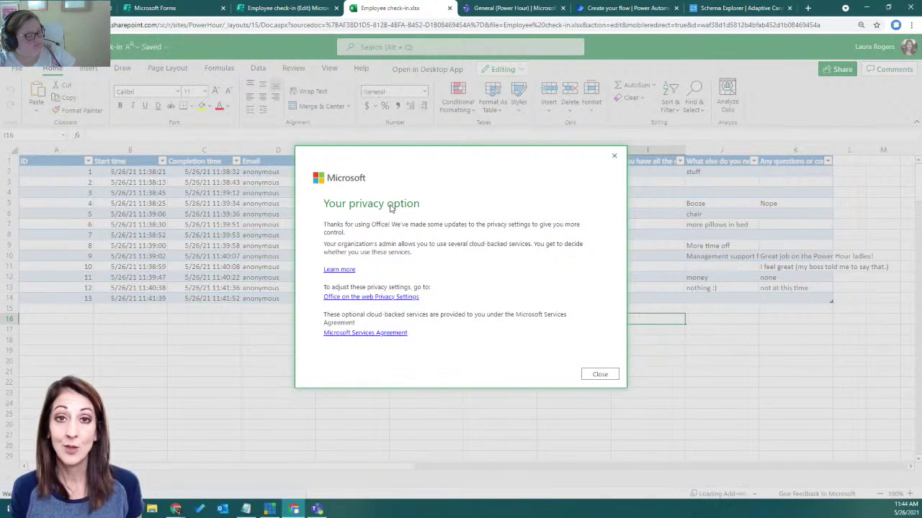
click(614, 156)
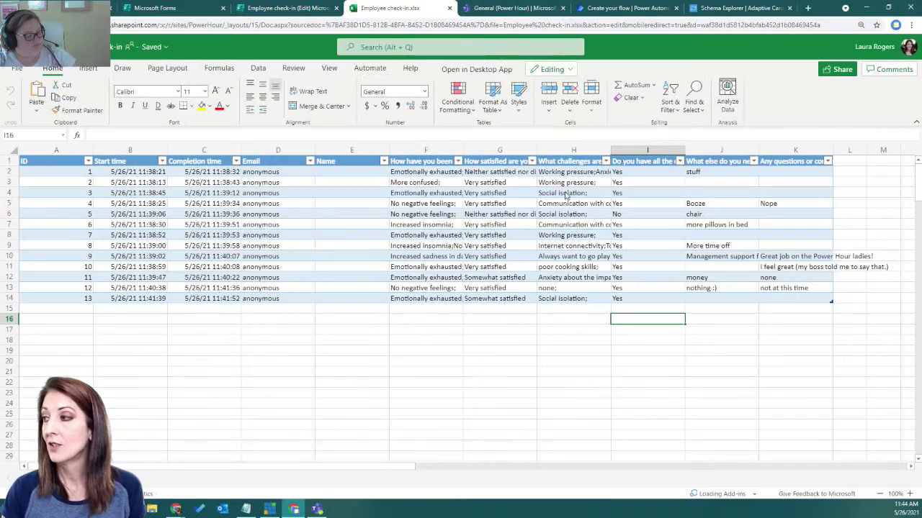
drag(405, 467, 450, 471)
click(504, 246)
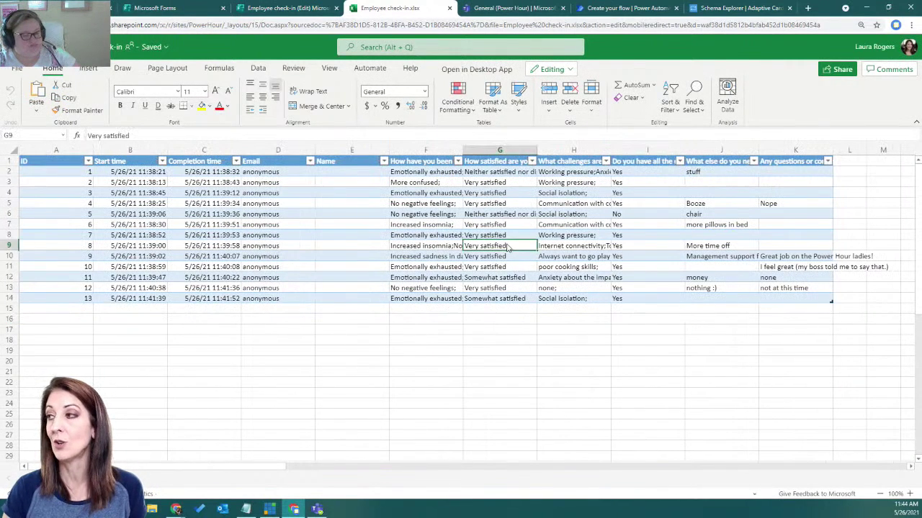
Switch back to the Power Automate flow and add an Office 365 Users Get manager (V2) action with Responders' Email as the user
click(628, 8)
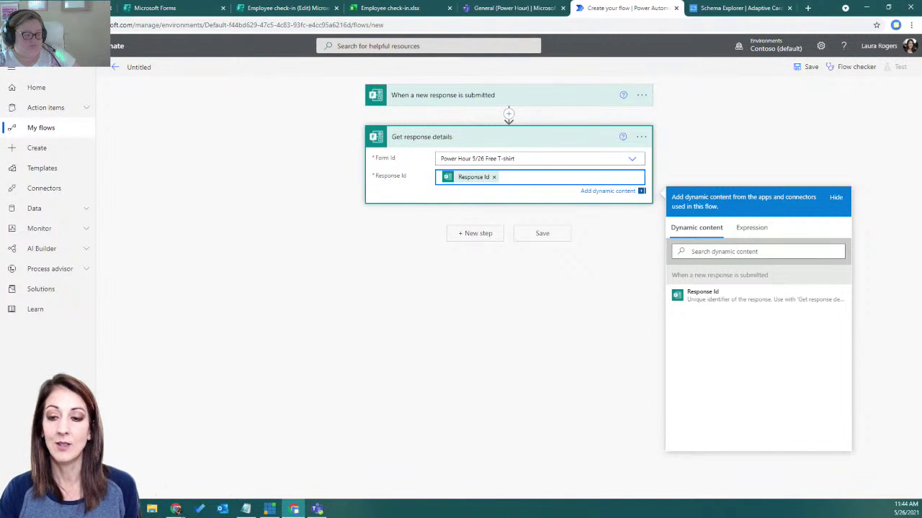
click(480, 235)
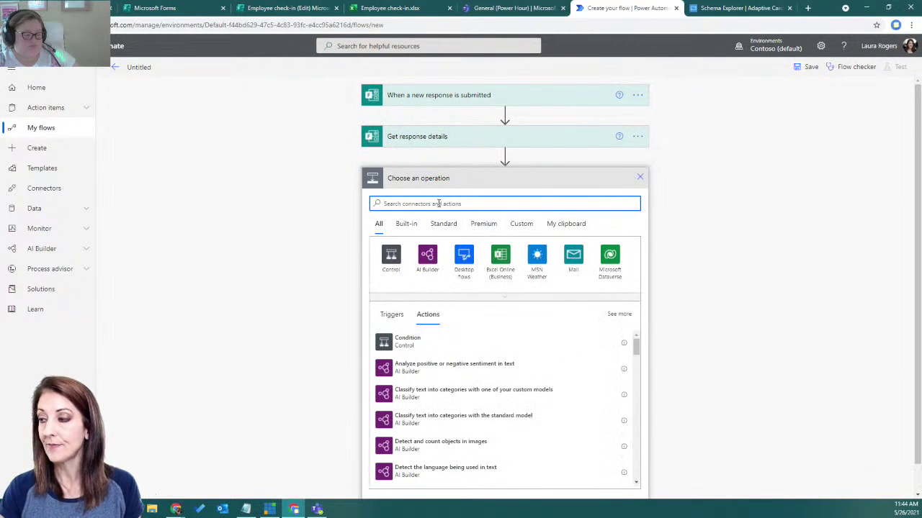
text(of)
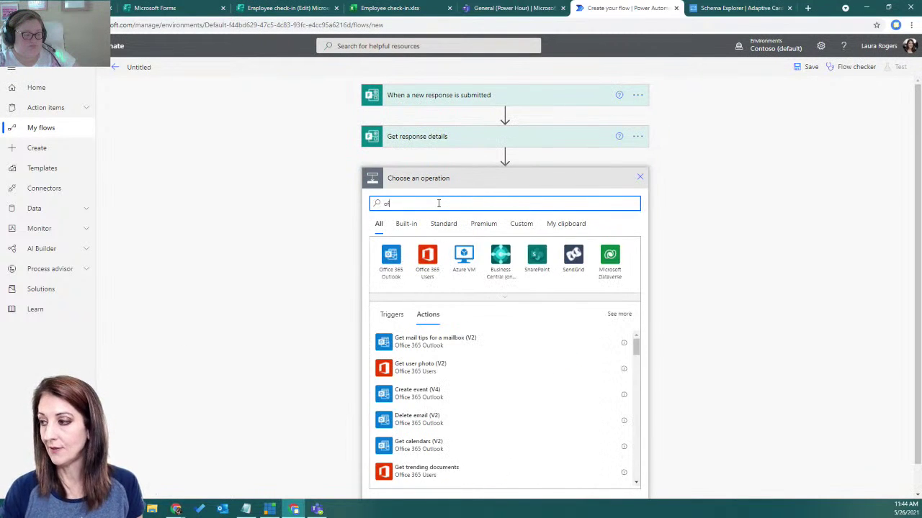
click(429, 272)
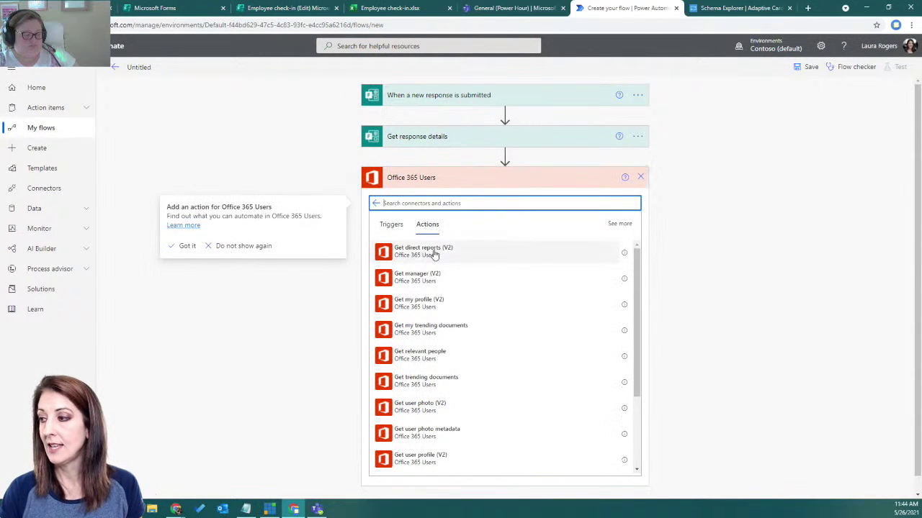
scroll(449, 302, down, 3)
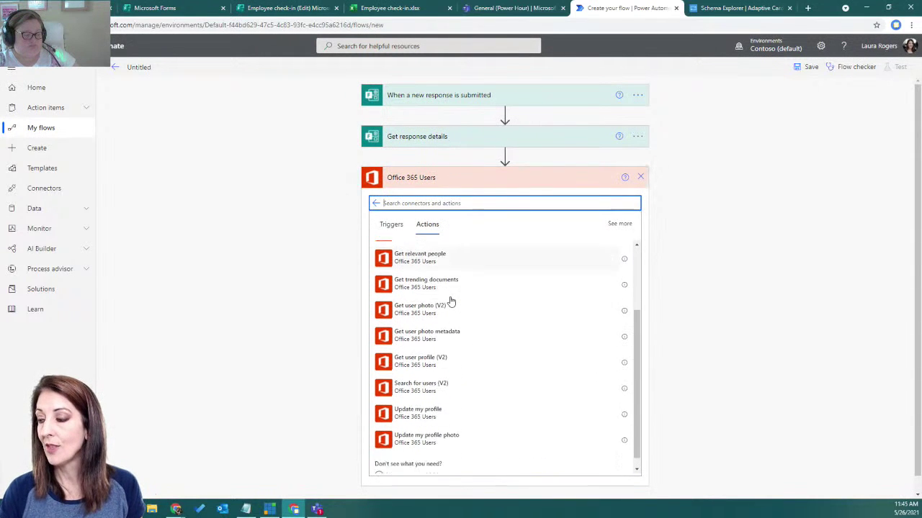
scroll(449, 300, up, 3)
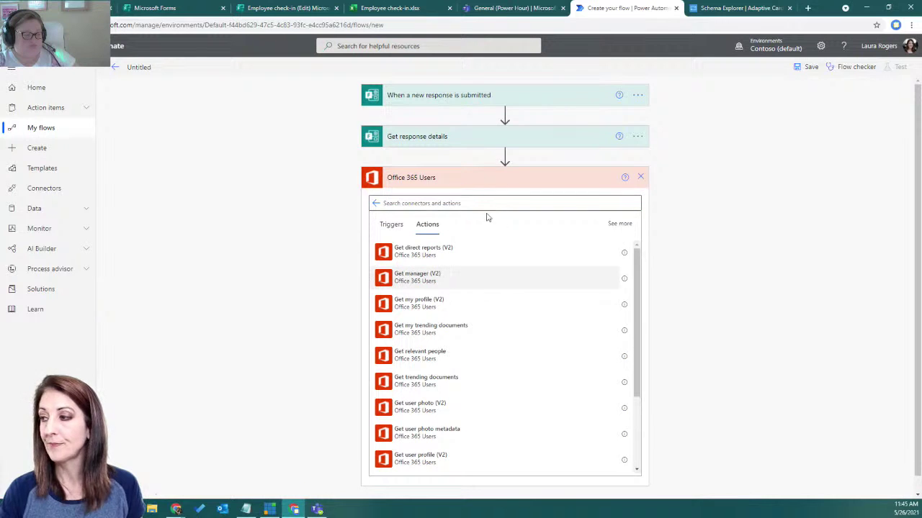
click(424, 277)
click(478, 199)
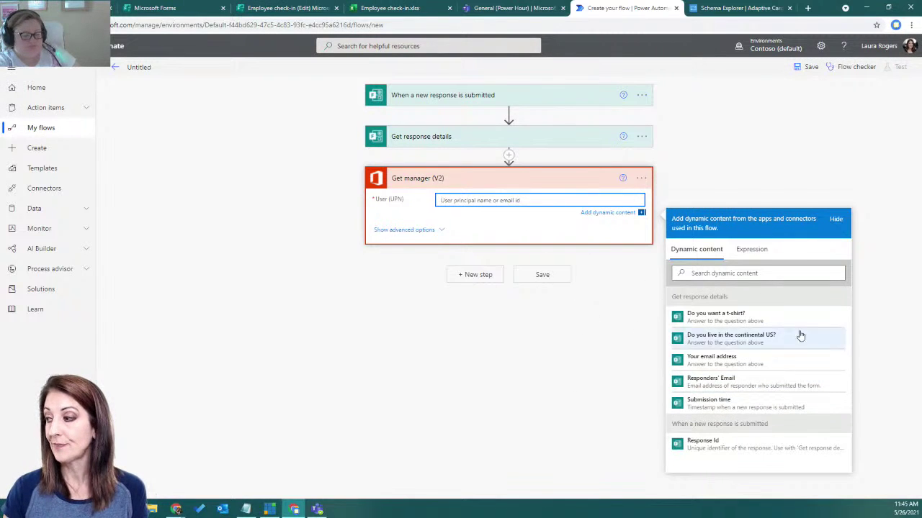
click(713, 380)
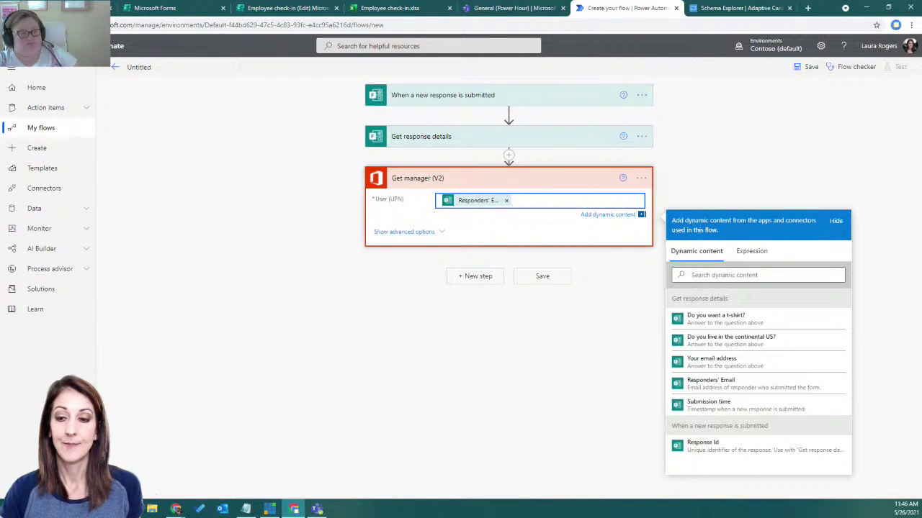
Add an Office 365 Outlook Send an email (V2) action addressed to the Mail value from Get manager (V2)
click(472, 279)
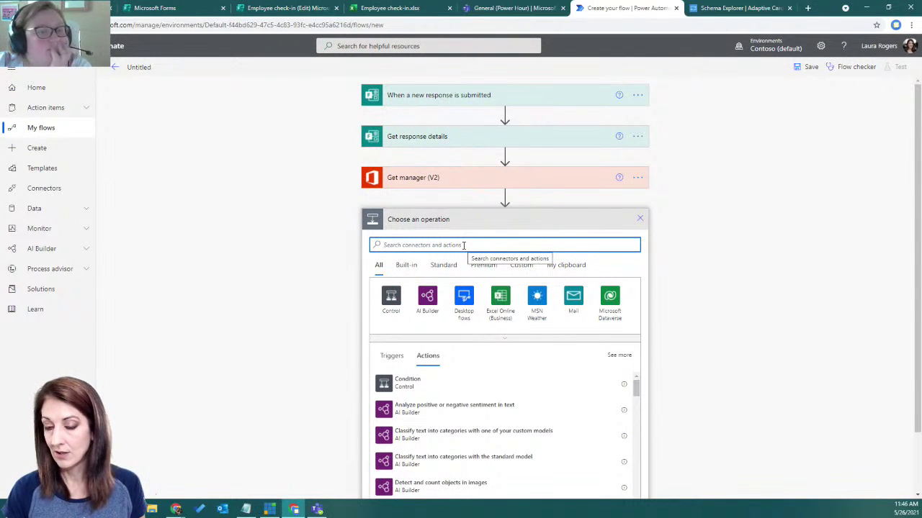
text(out)
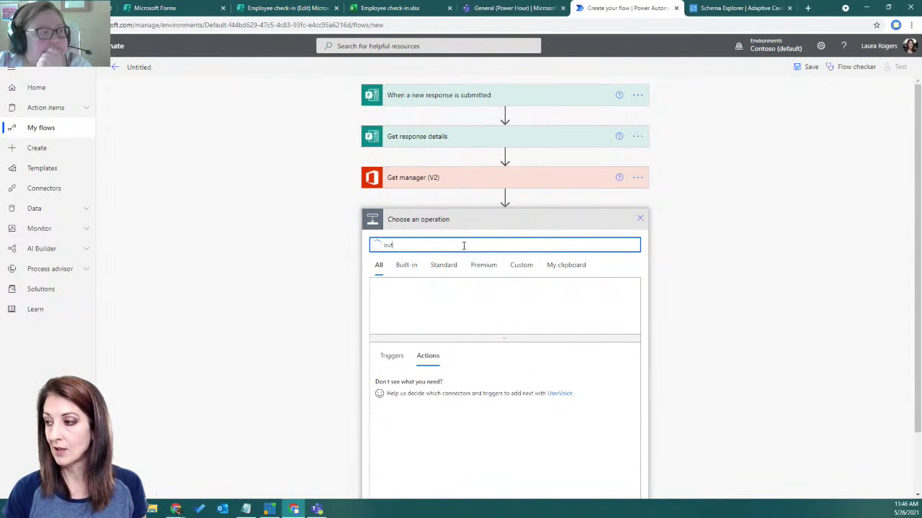
click(429, 299)
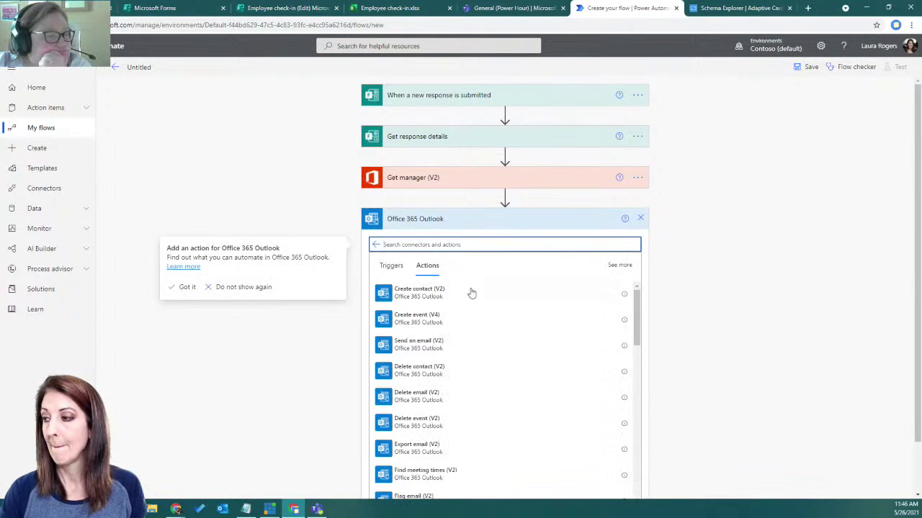
click(547, 327)
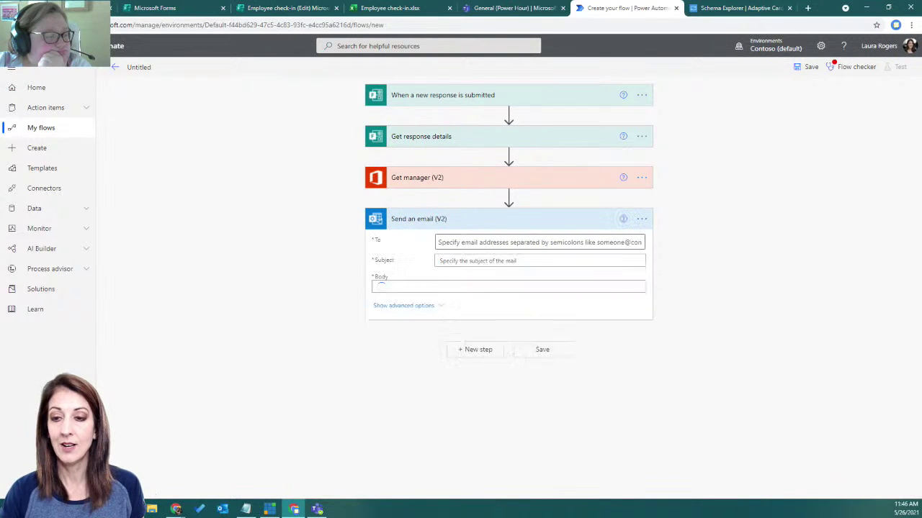
click(508, 243)
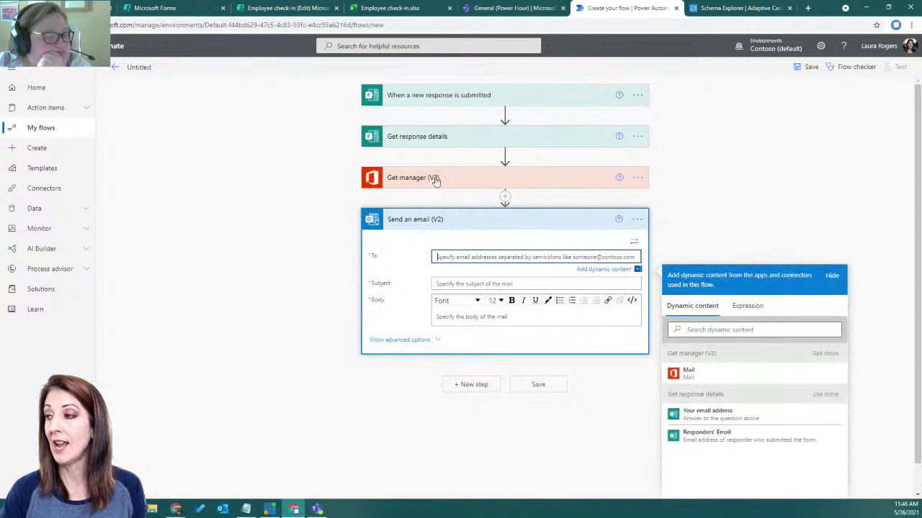
click(717, 378)
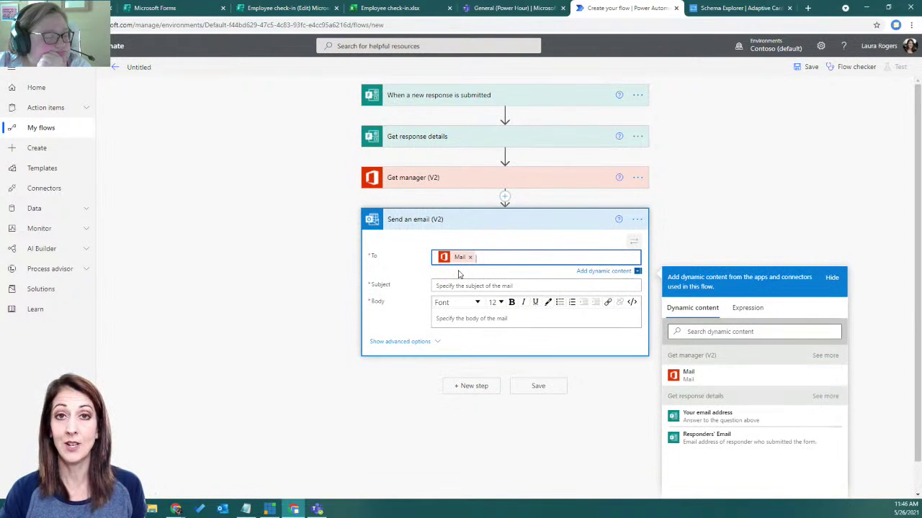
Start the email subject with "Employee:" and look through the available dynamic content for the responder's details
click(461, 285)
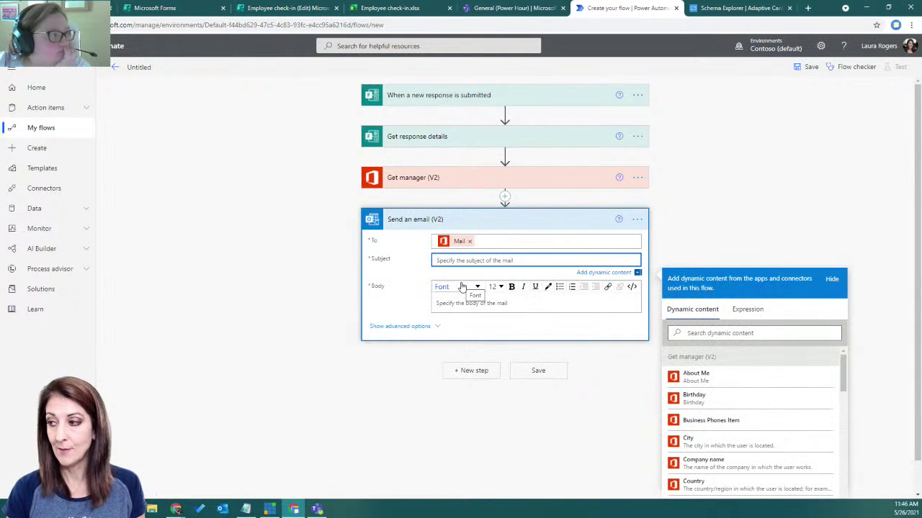
text(Employee:)
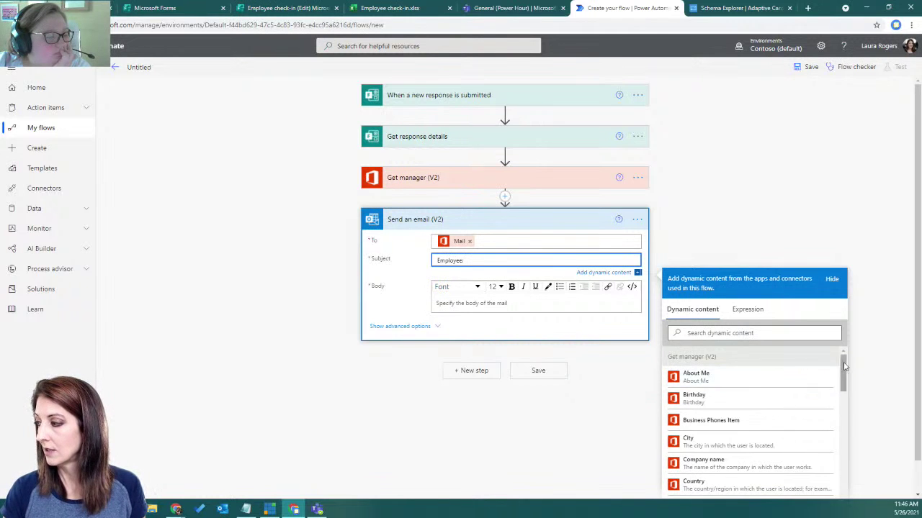
drag(844, 371, 850, 421)
scroll(874, 425, down, 10)
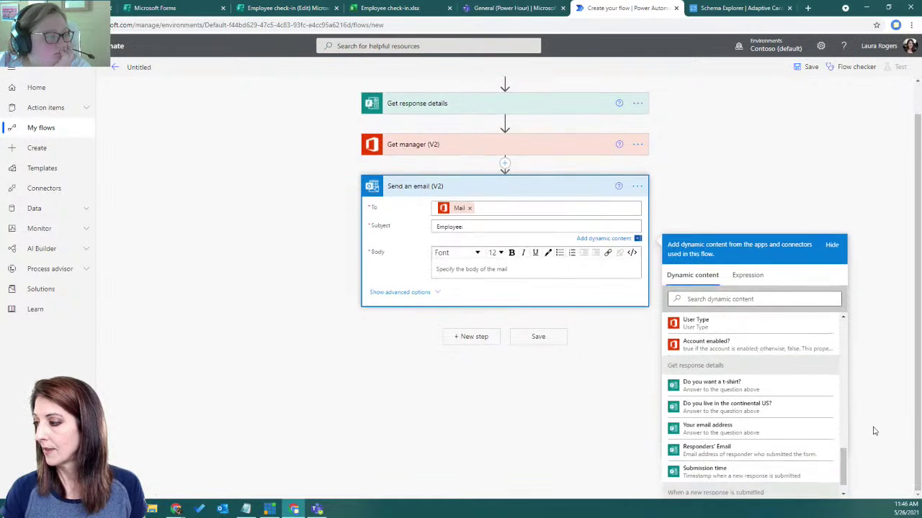
scroll(759, 443, down, 1)
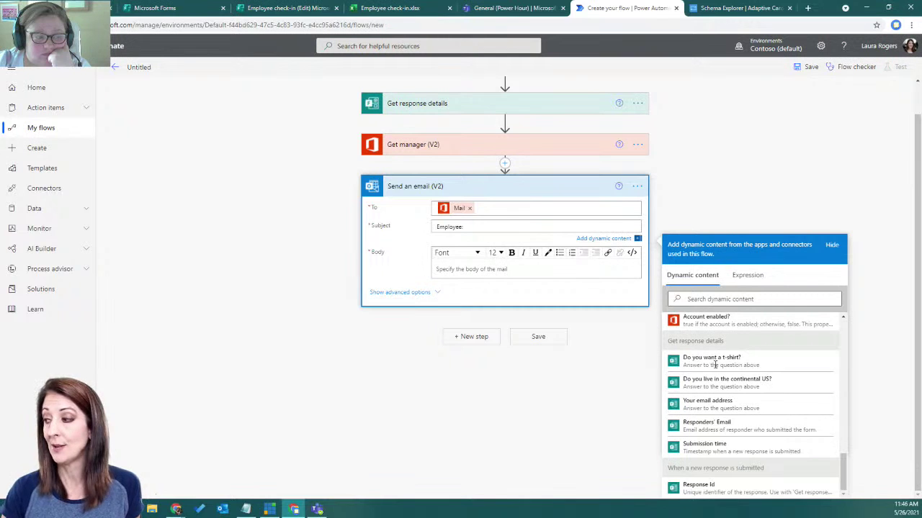
Insert an Office 365 Users Get user profile (V2) action between Get response details and Get manager, with Responders' Email as the user
click(567, 123)
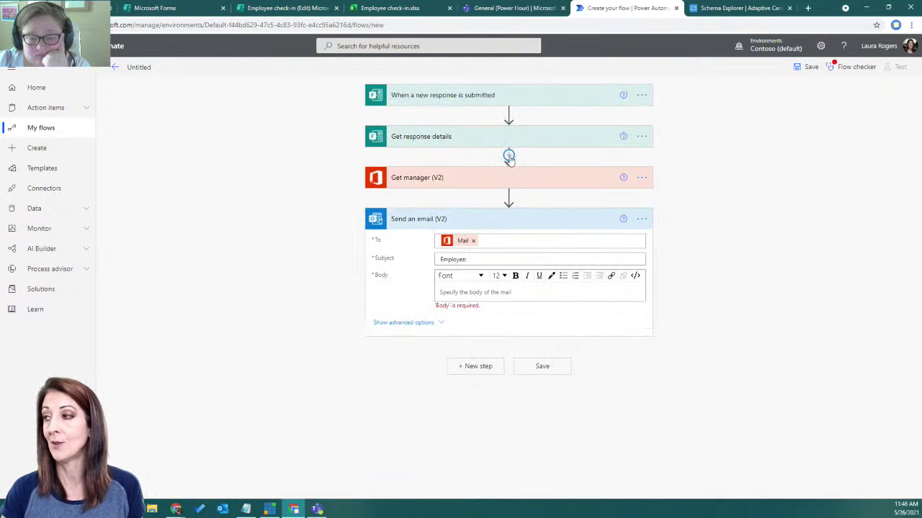
click(509, 157)
click(513, 171)
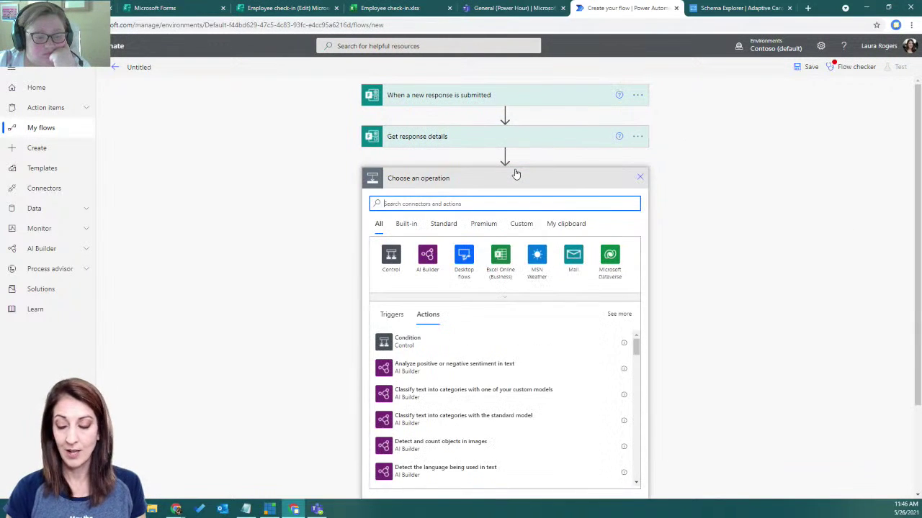
text(offi)
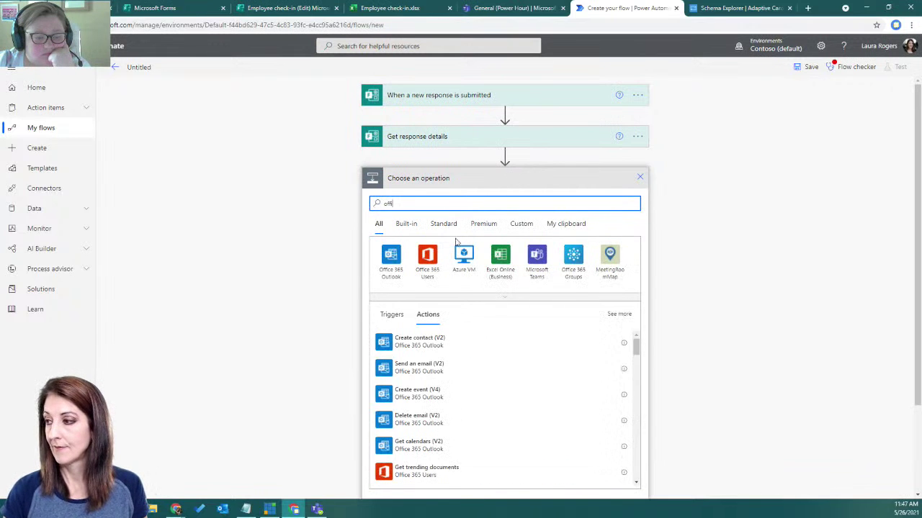
click(430, 253)
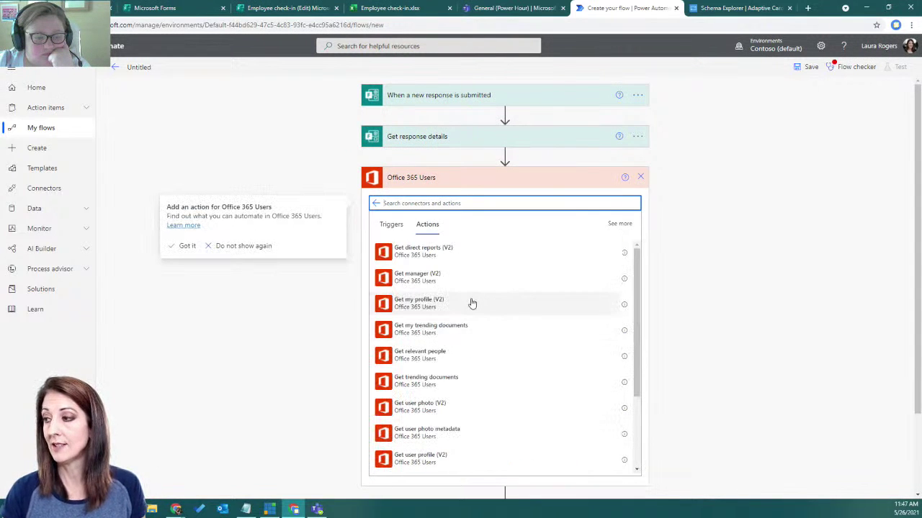
scroll(480, 393, down, 1)
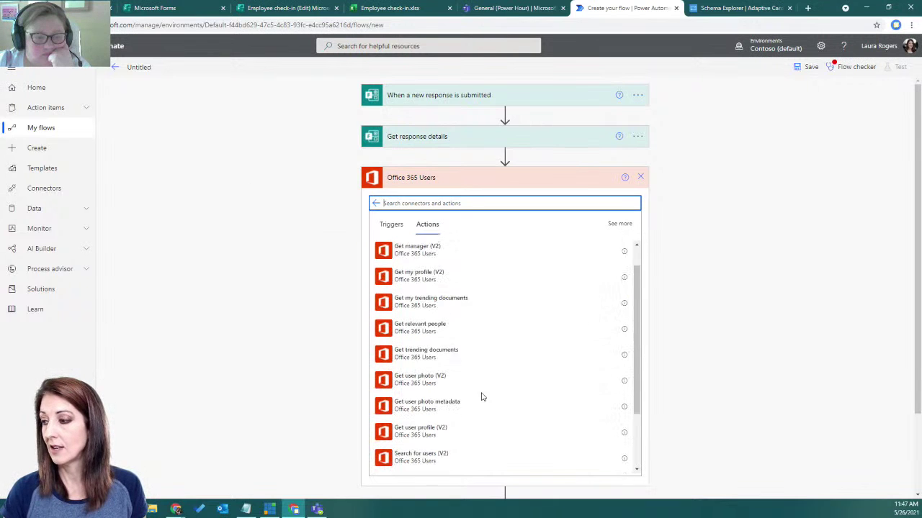
scroll(482, 396, down, 3)
click(427, 353)
click(480, 200)
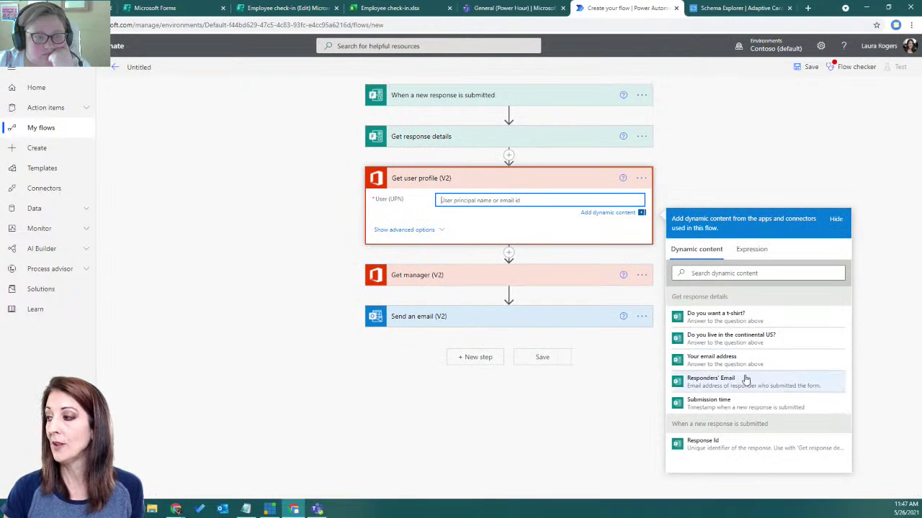
click(691, 380)
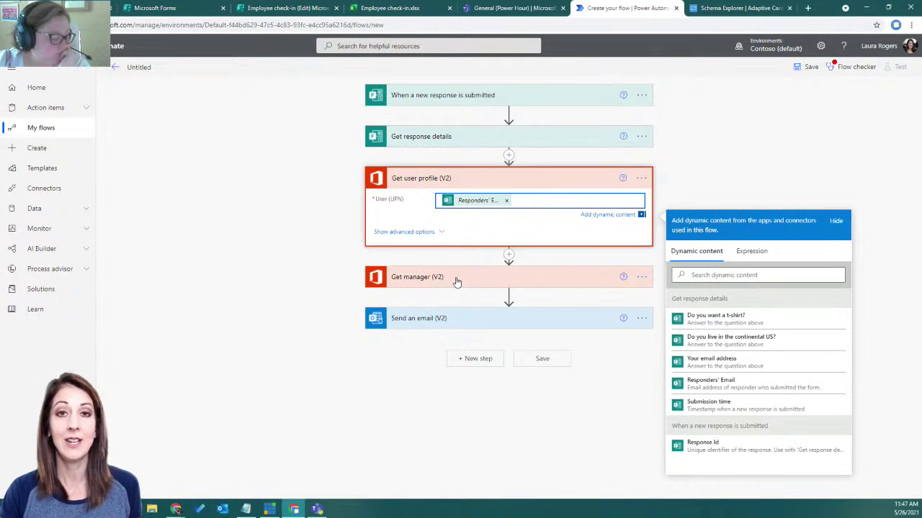
Complete the email subject after "Employee:" with the Display Name from Get manager (V2) and the text "survey response"
click(467, 321)
click(494, 348)
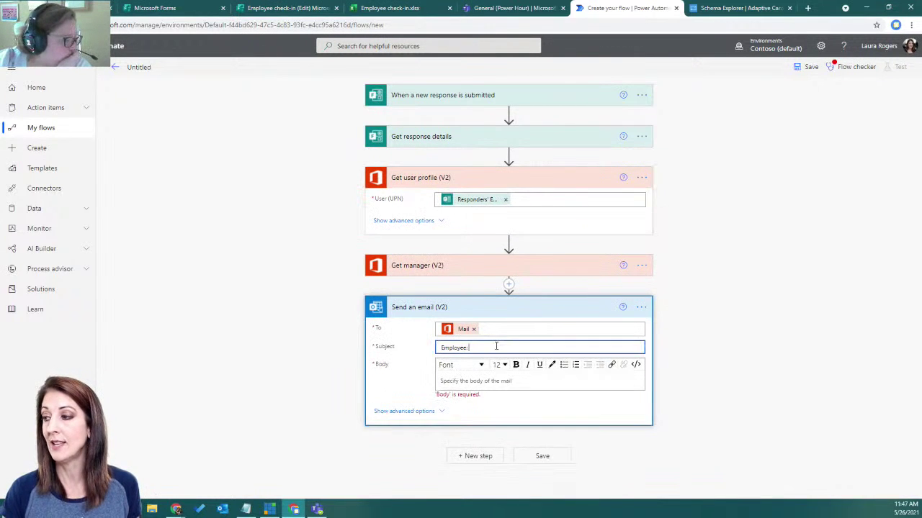
scroll(858, 383, down, 2)
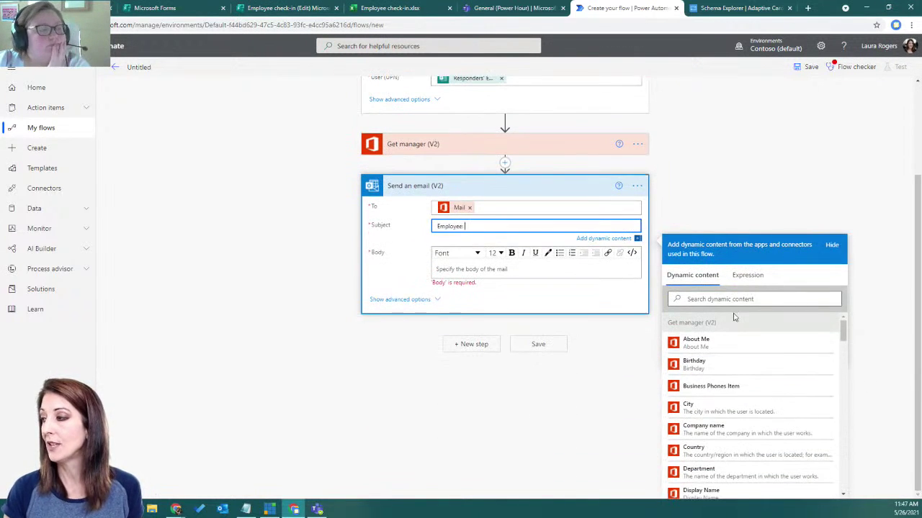
scroll(750, 393, down, 3)
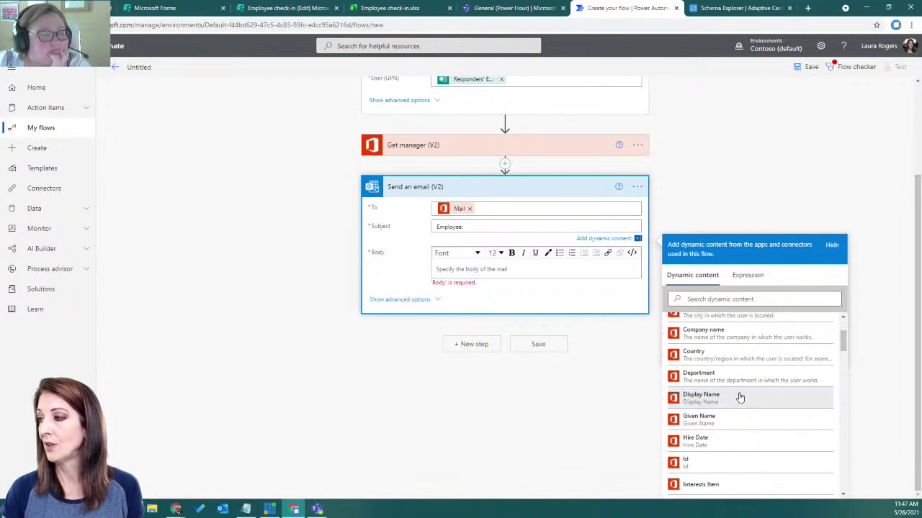
click(748, 395)
text(sur)
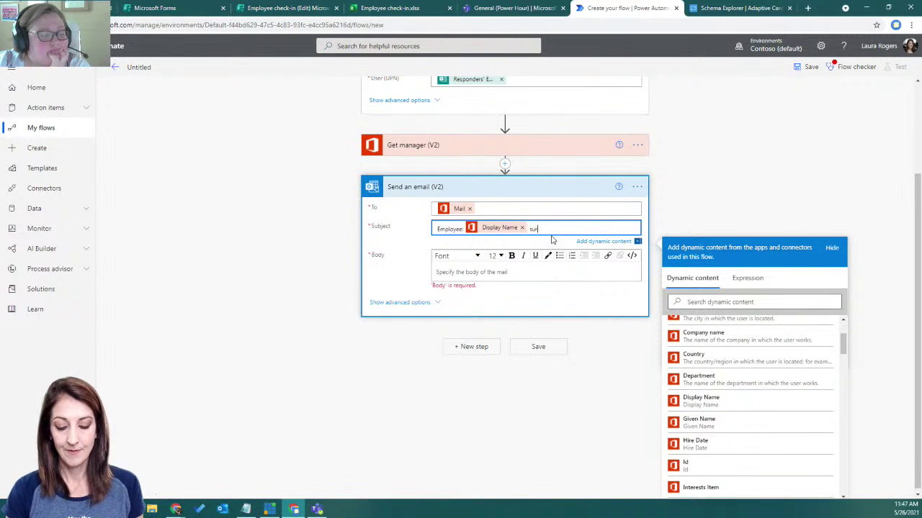
text(vey response)
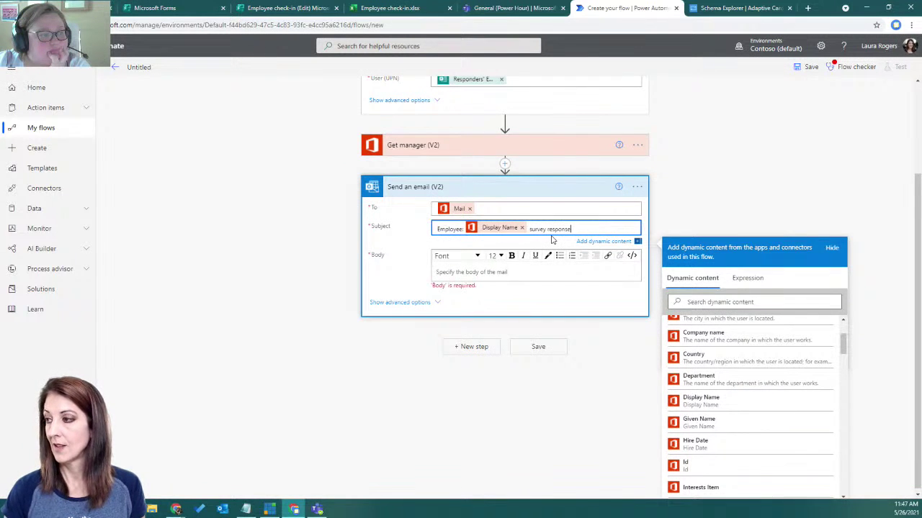
Fill the email body with "free shirt:" followed by the form answer to "Do you want a t-shirt?"
click(499, 275)
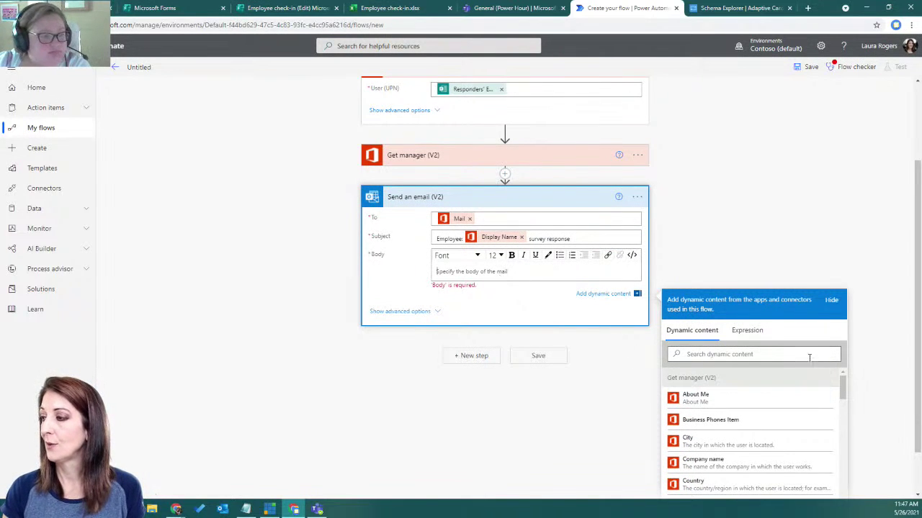
scroll(862, 384, down, 1)
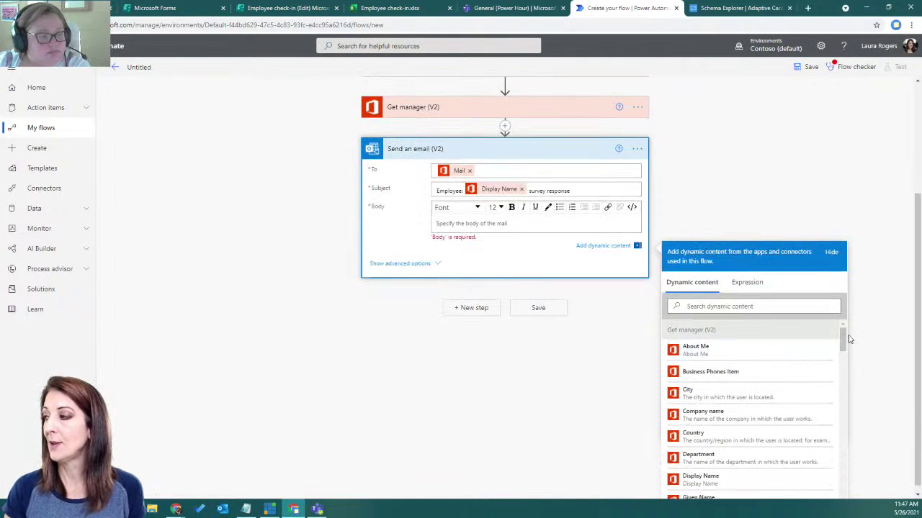
drag(848, 339, 872, 482)
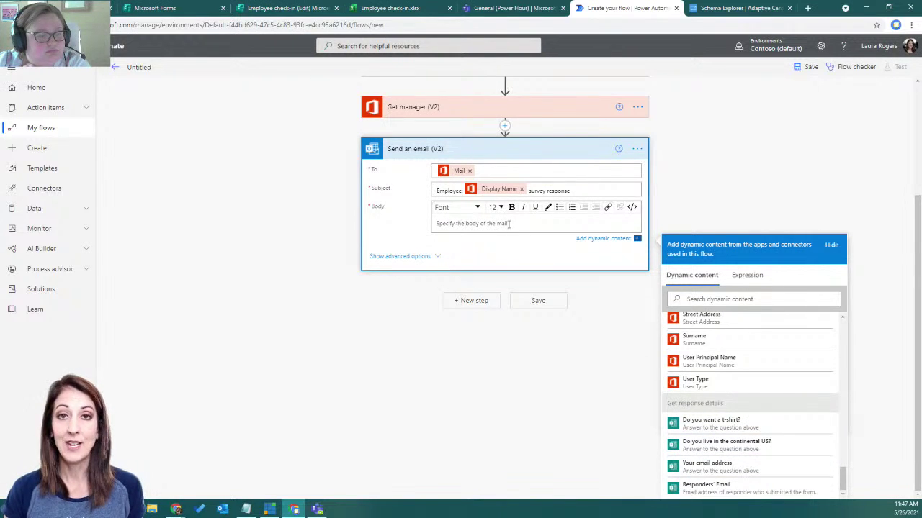
click(450, 225)
text(free shirt:)
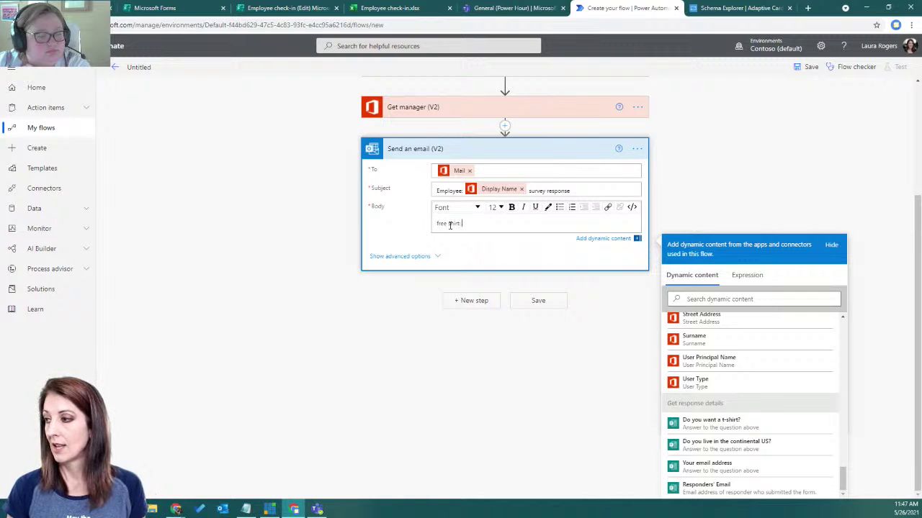
click(761, 424)
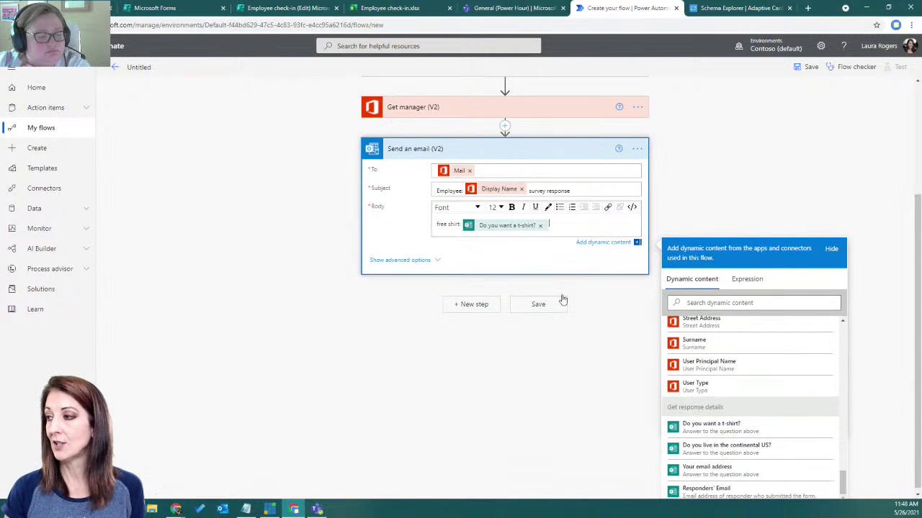
Add a second body line "live here?" with the form answer to "Do you live in the continental US?" and save the flow
key(Return)
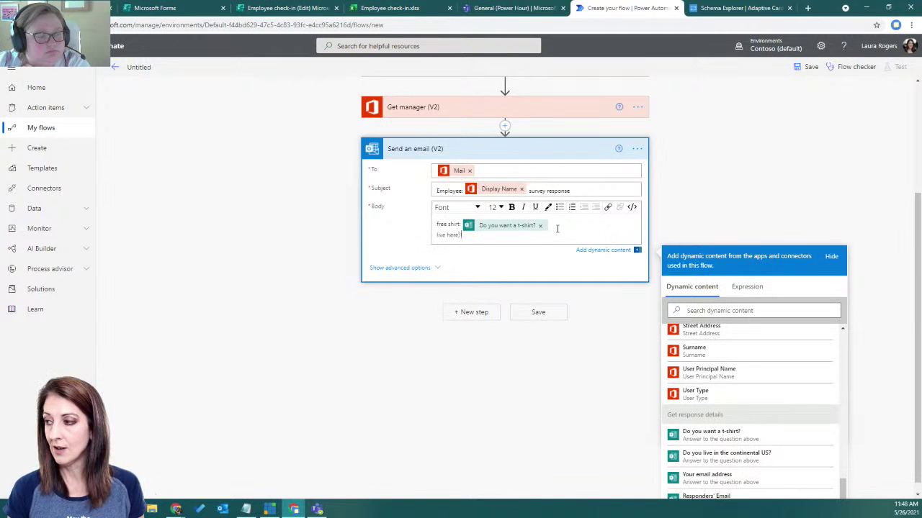
click(726, 456)
click(549, 318)
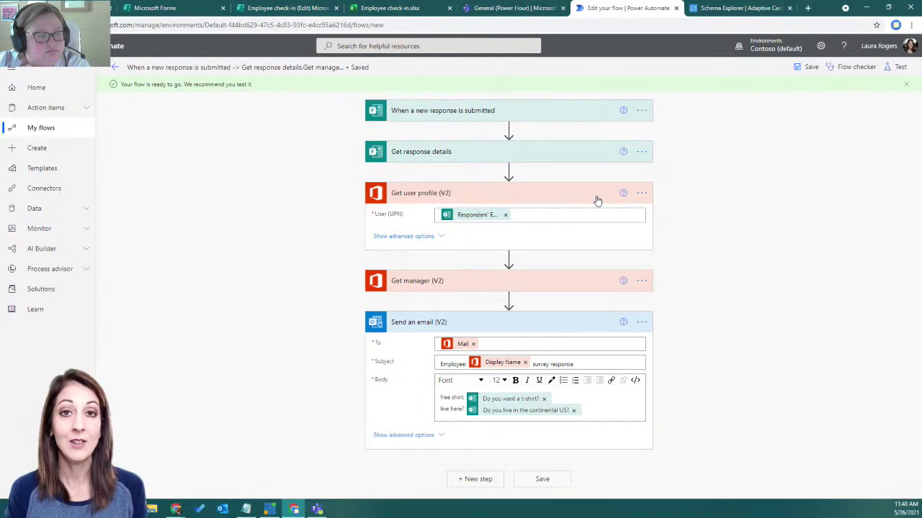
Add a parallel branch after Get manager (V2) containing a Send me an email notification action
click(484, 285)
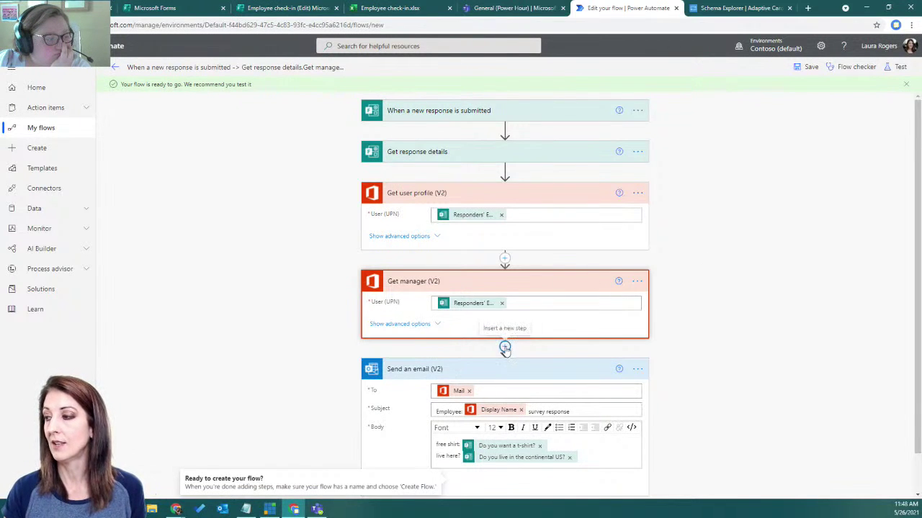
click(505, 348)
click(507, 379)
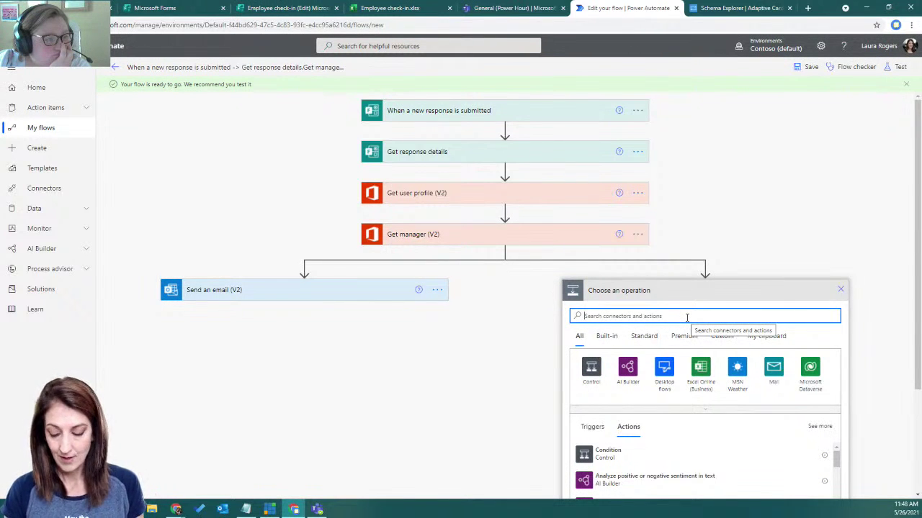
text(no)
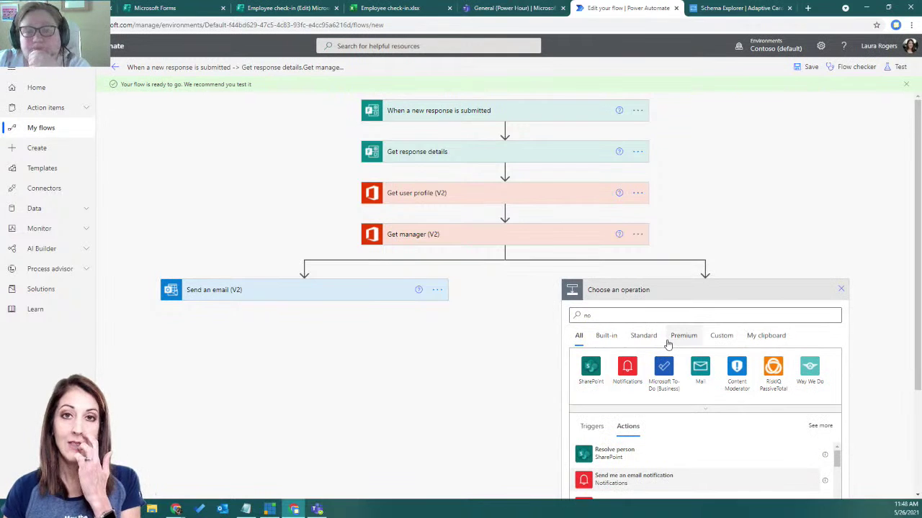
click(634, 476)
Set the notification's subject to "no manager" and its body to "no manager for" followed by Responders' Email
click(706, 311)
text(ro manager)
click(689, 341)
text(no manager for)
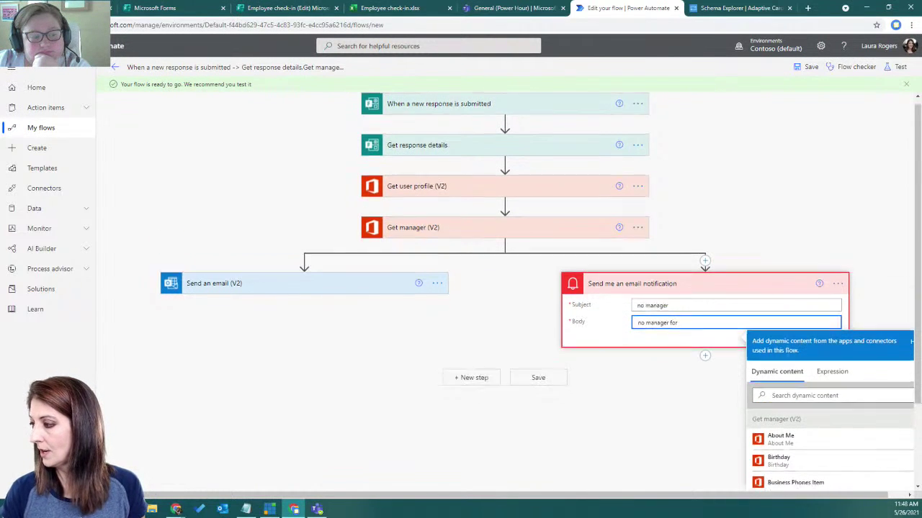
scroll(720, 360, down, 3)
scroll(831, 411, down, 10)
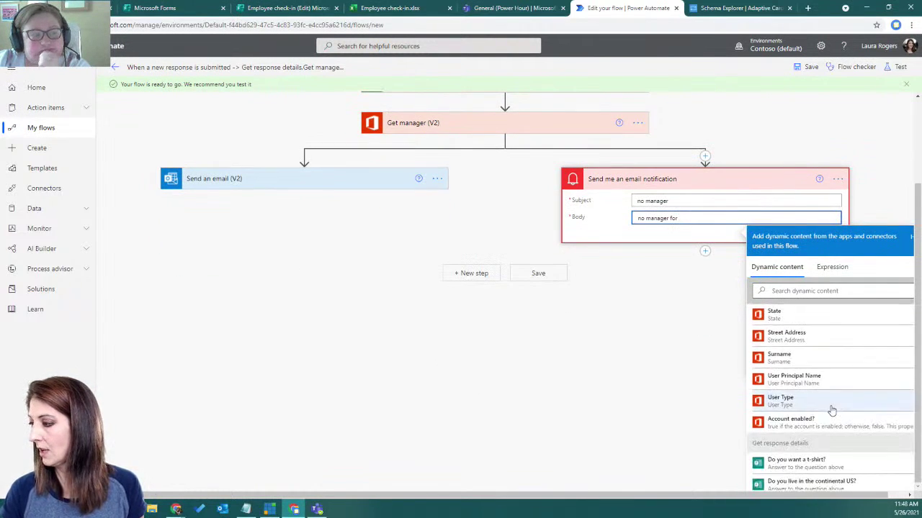
scroll(832, 410, down, 3)
click(827, 418)
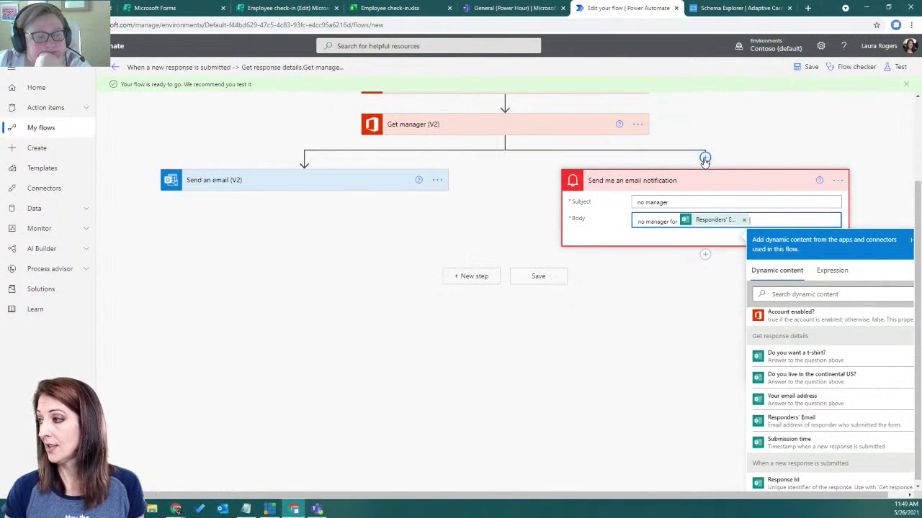
Configure the notification to run only after Get manager (V2) has failed, expand the Send an email (V2) action and save the flow
click(832, 181)
click(844, 291)
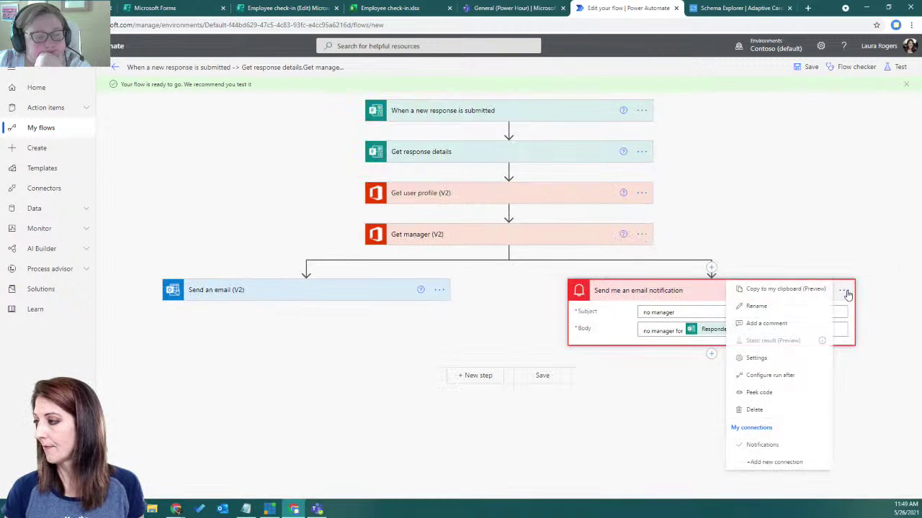
click(803, 374)
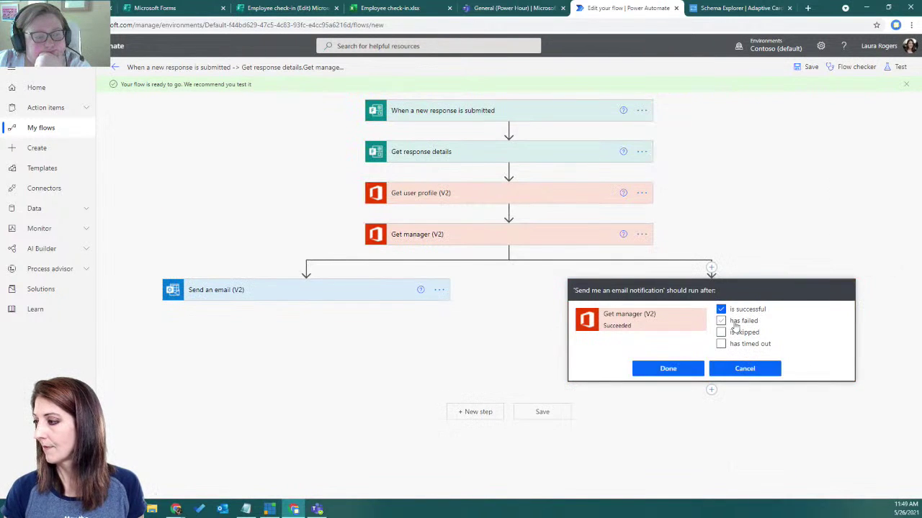
click(721, 321)
click(721, 309)
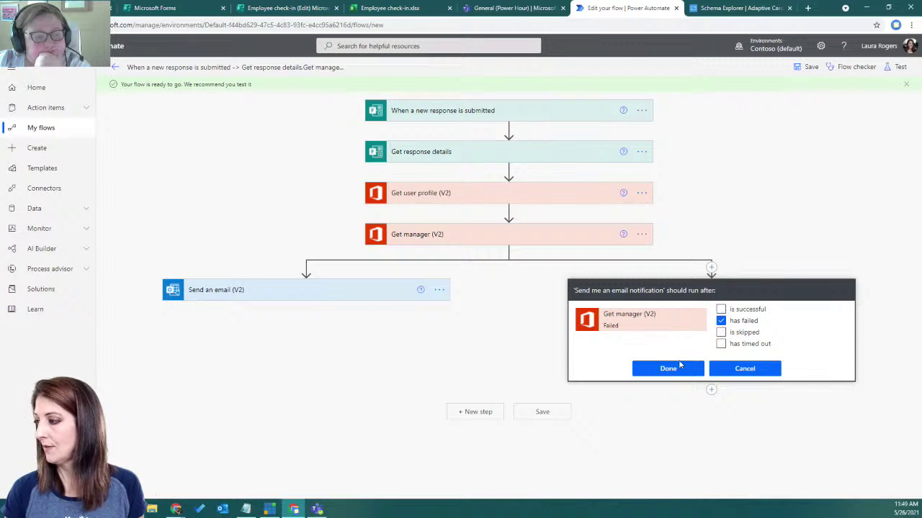
click(673, 370)
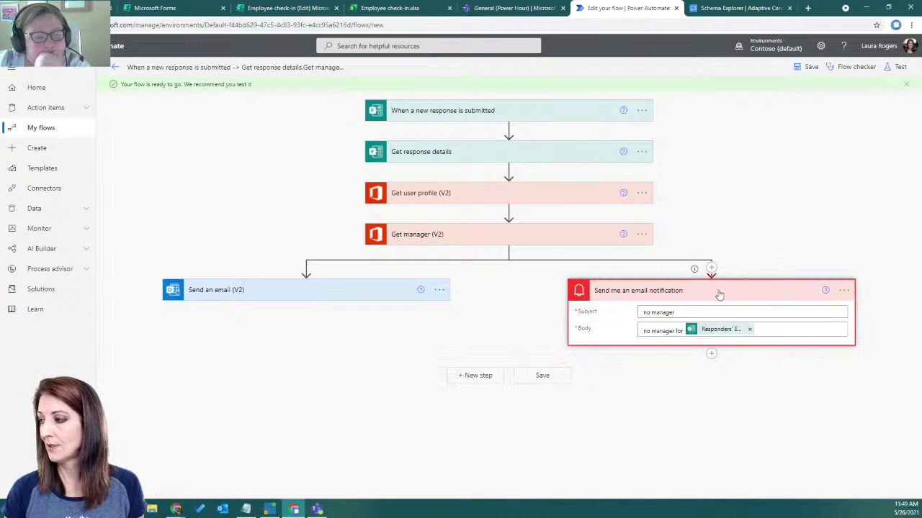
click(292, 295)
click(542, 451)
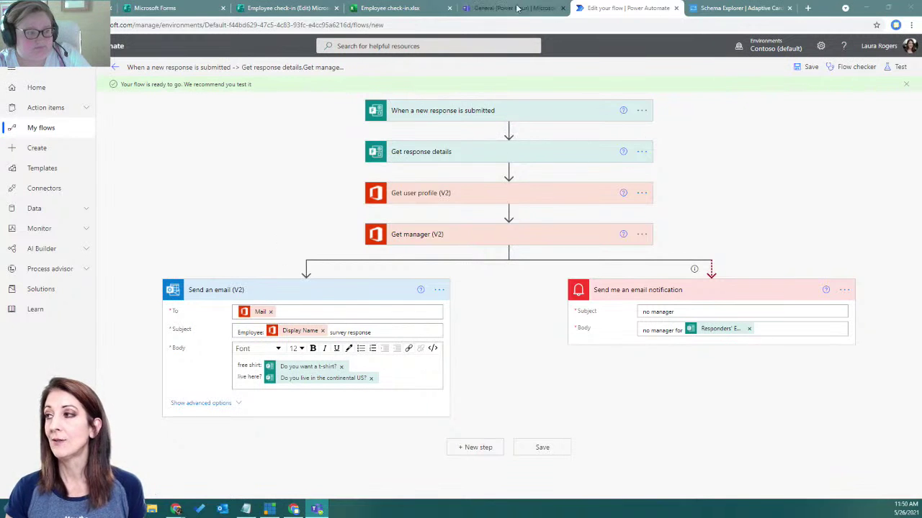
click(389, 8)
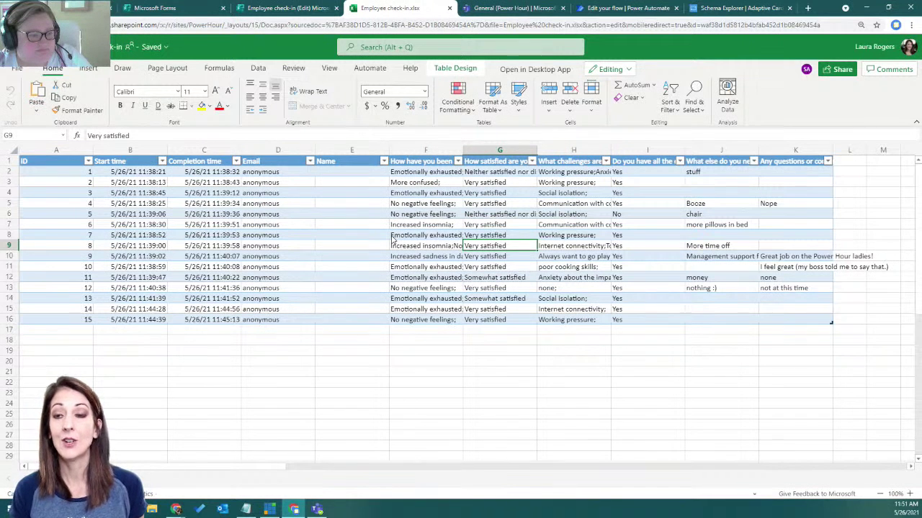
click(576, 9)
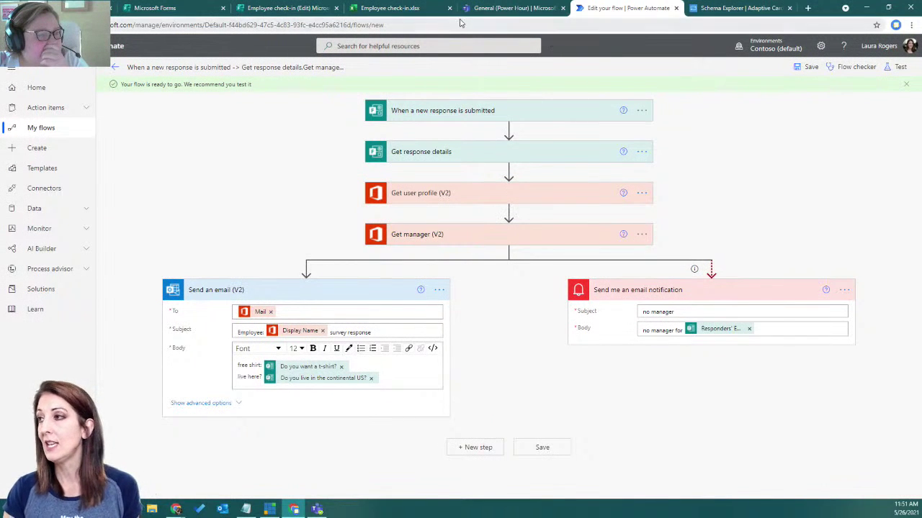
click(398, 8)
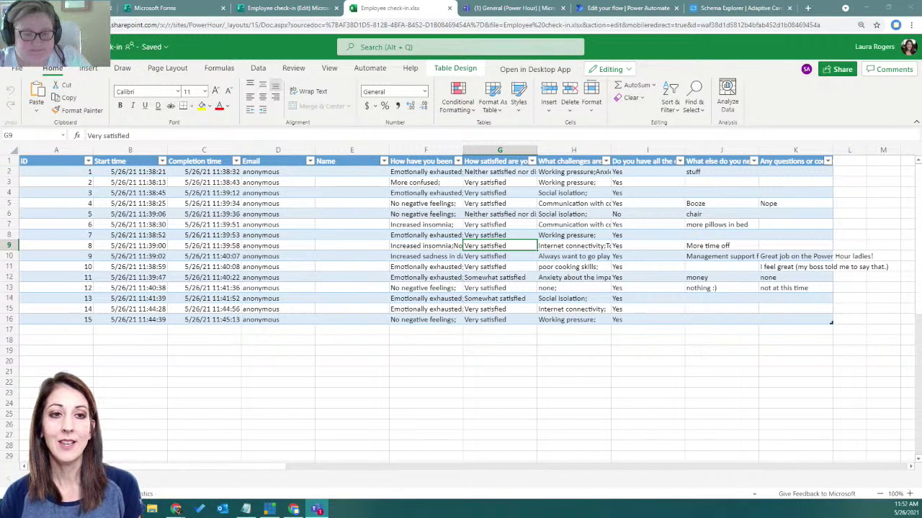
click(625, 9)
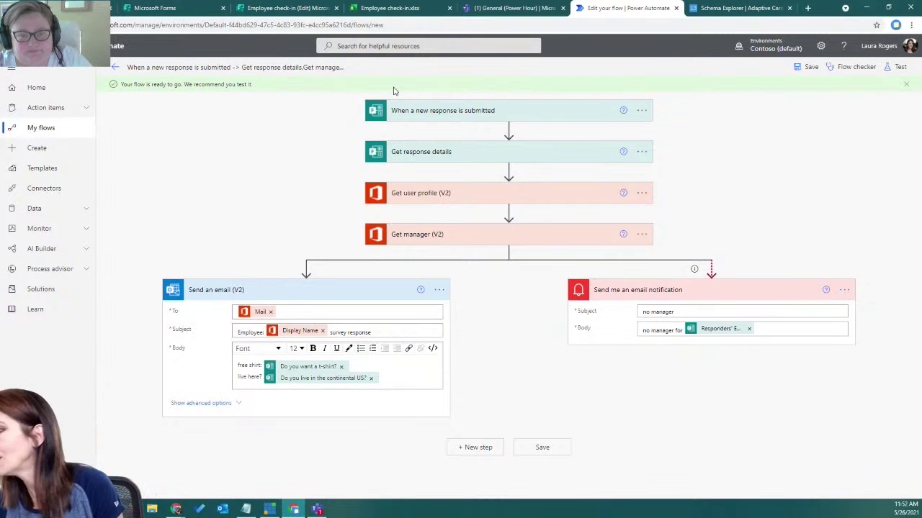
Close the Employee check-in form and return to the flow editor
click(286, 9)
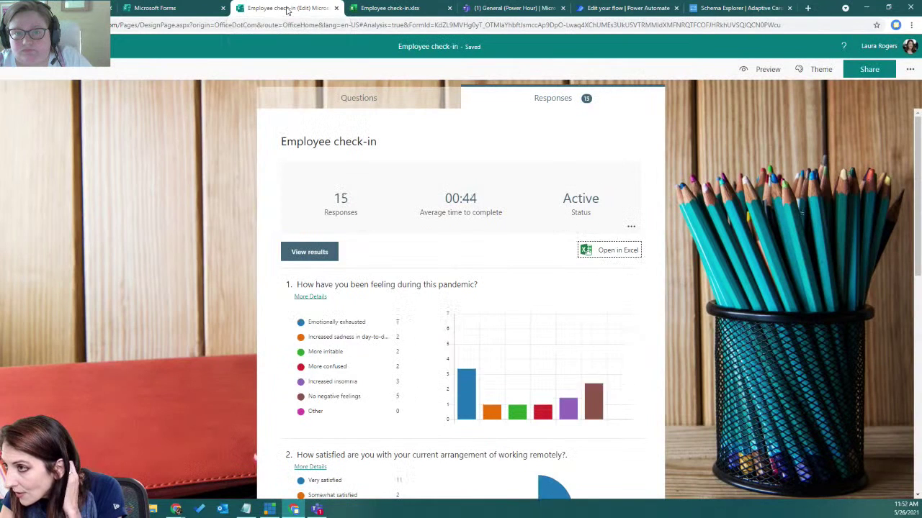
click(336, 8)
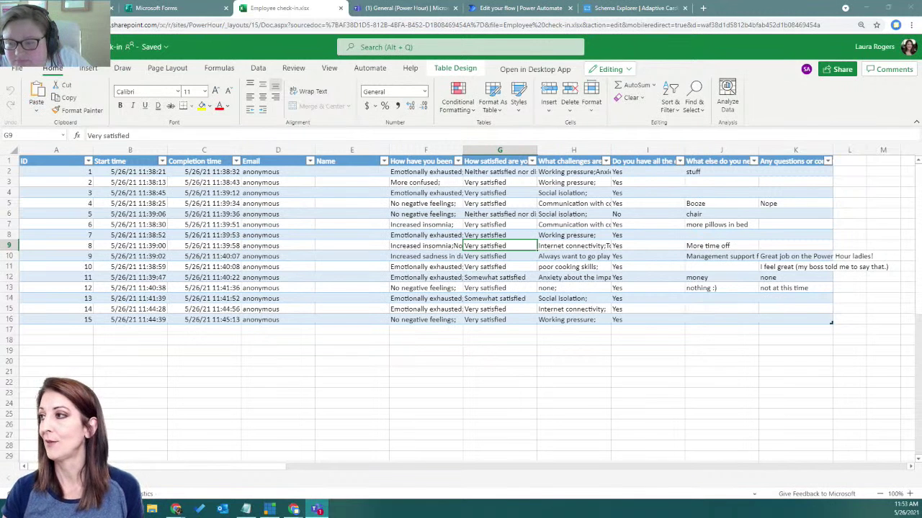
click(519, 8)
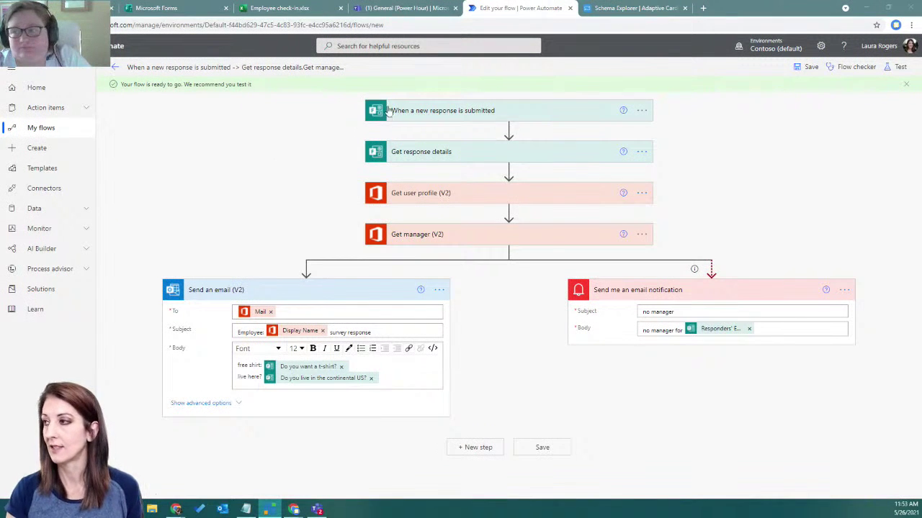
Start a new instant cloud flow, skip the naming dialog and choose "Manually trigger a flow" as its trigger
click(33, 129)
click(137, 68)
click(151, 173)
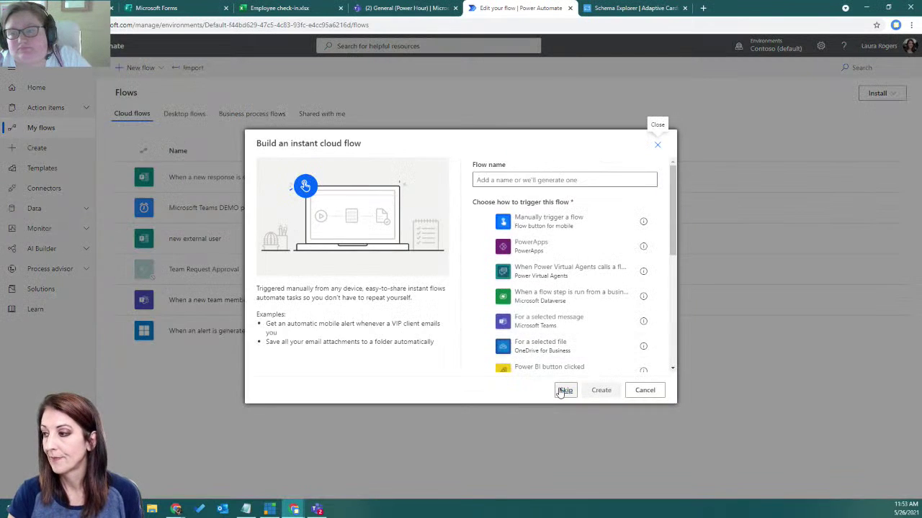
click(564, 391)
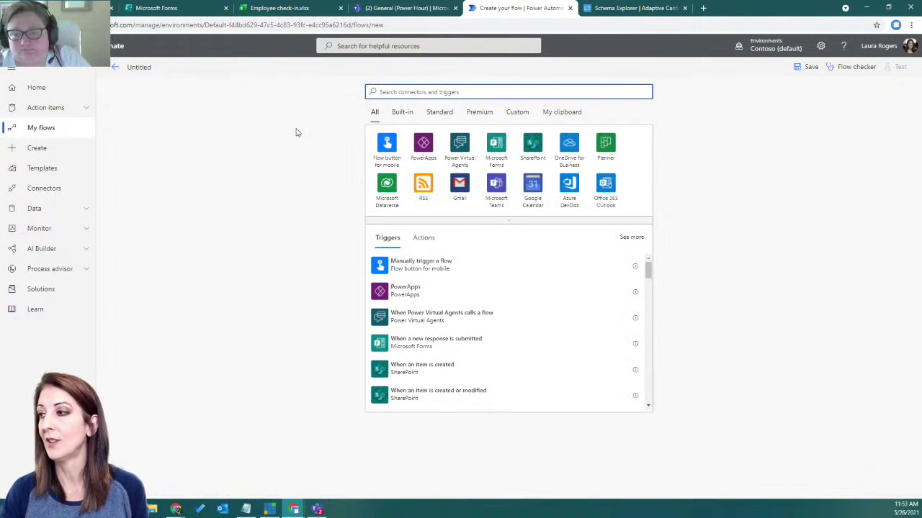
click(437, 272)
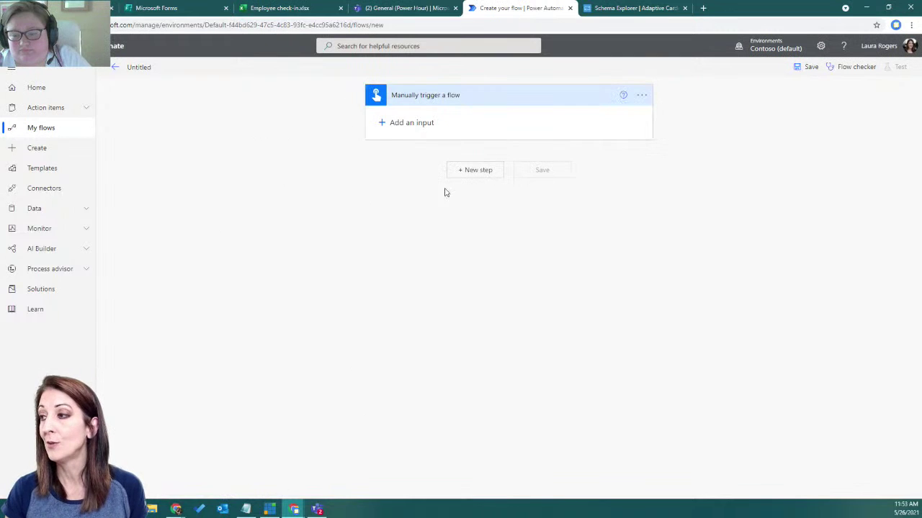
Add a number input named "Max number" to the manual trigger
click(422, 122)
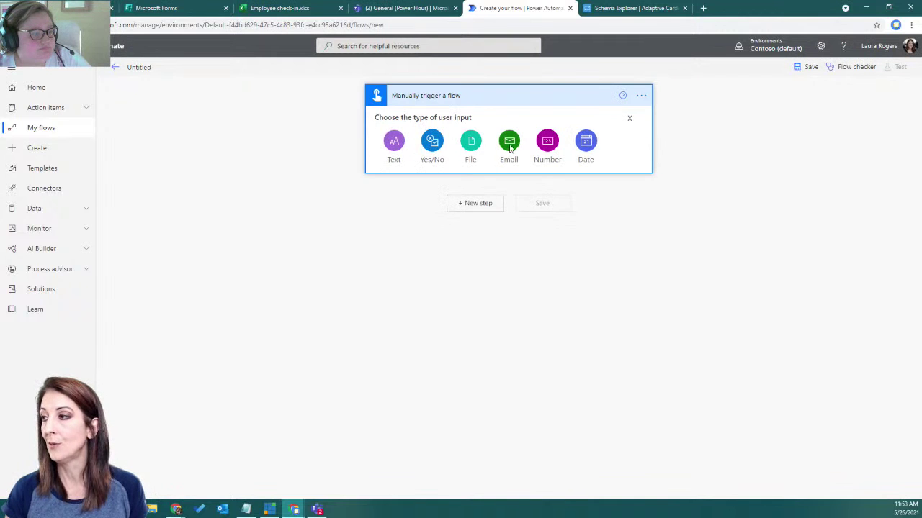
click(547, 144)
drag(433, 116, 392, 118)
text(Max number)
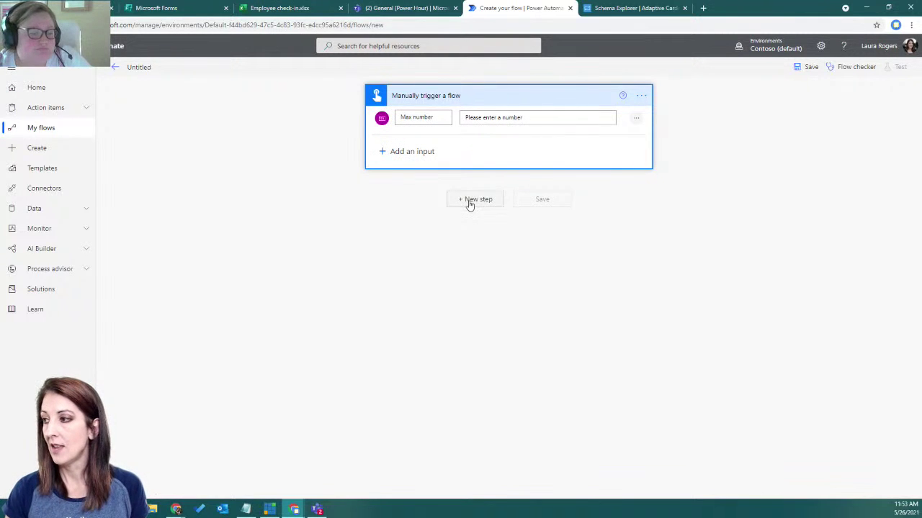
Add a Compose action after the trigger with the expression rand(1,triggerBody()['number']) as its input, using the Max number value
click(469, 205)
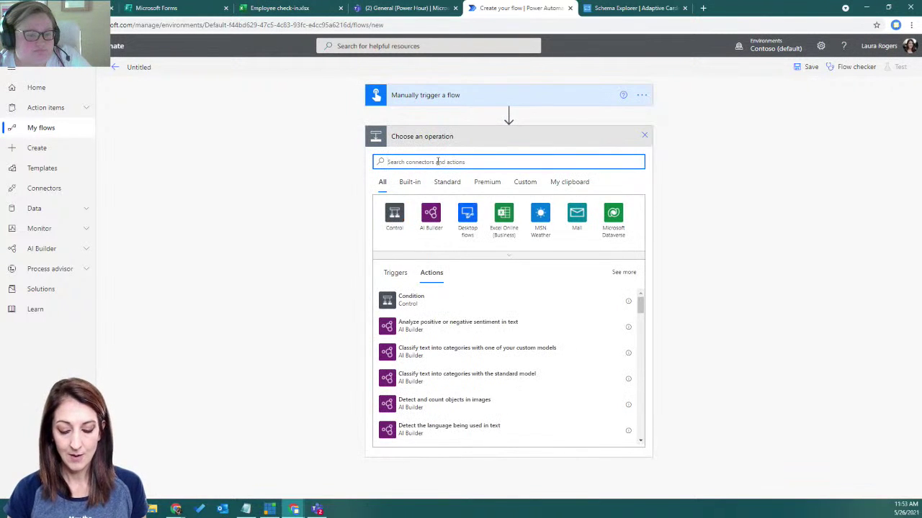
text(compo)
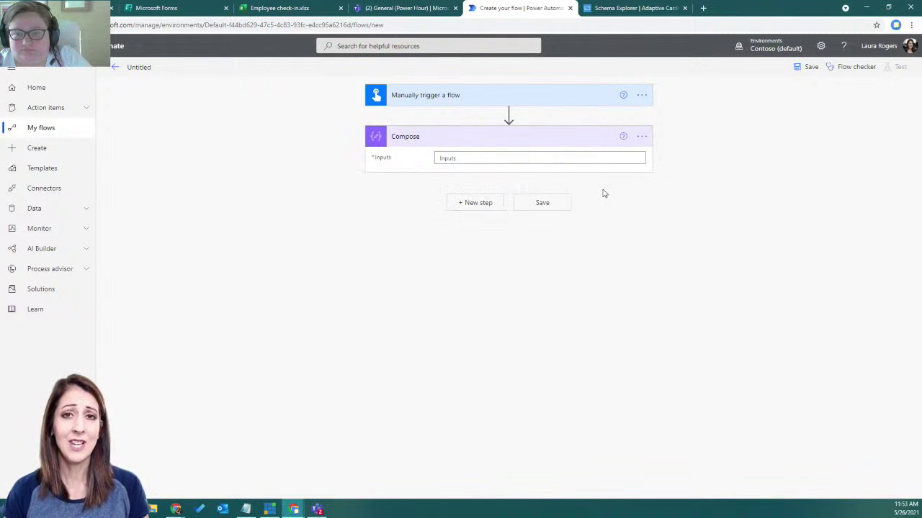
click(468, 157)
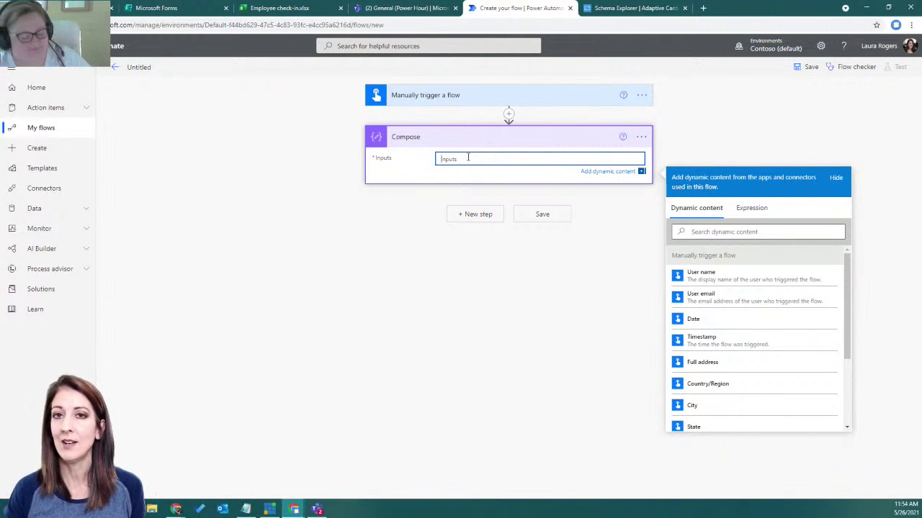
click(752, 211)
click(731, 243)
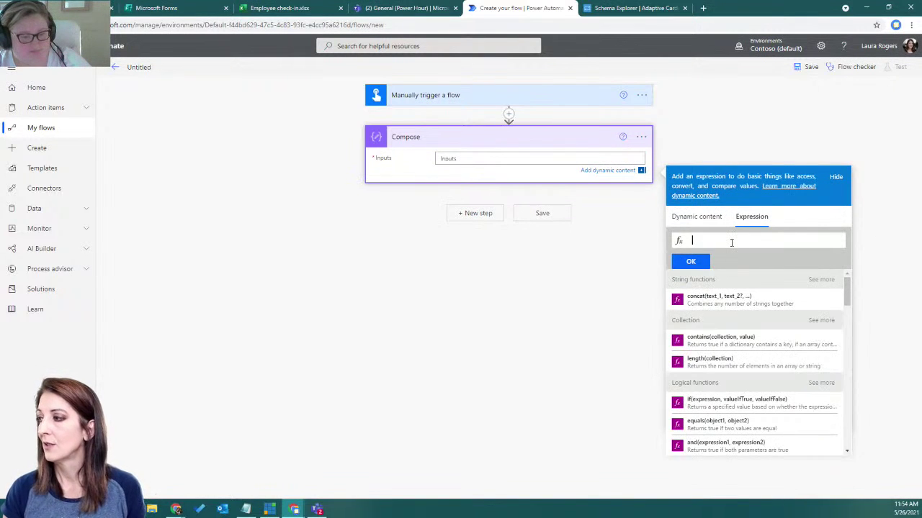
text(rand)
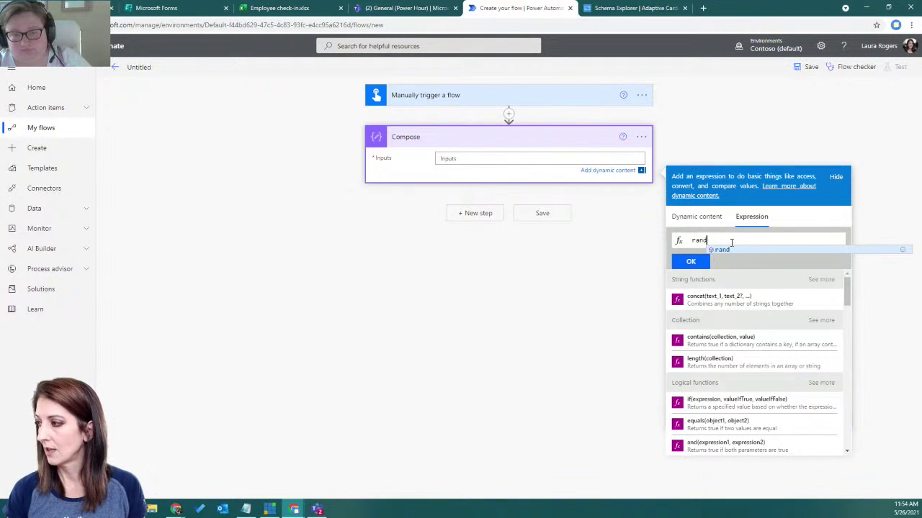
click(731, 249)
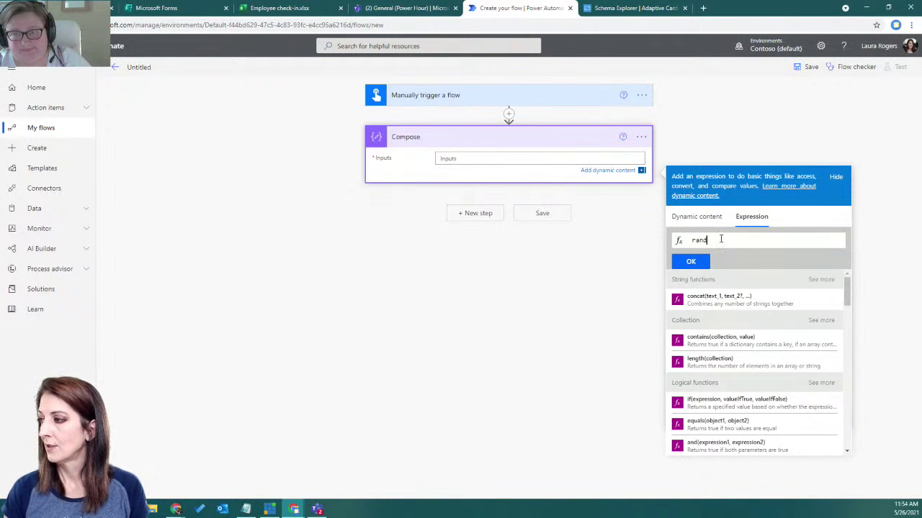
text(()
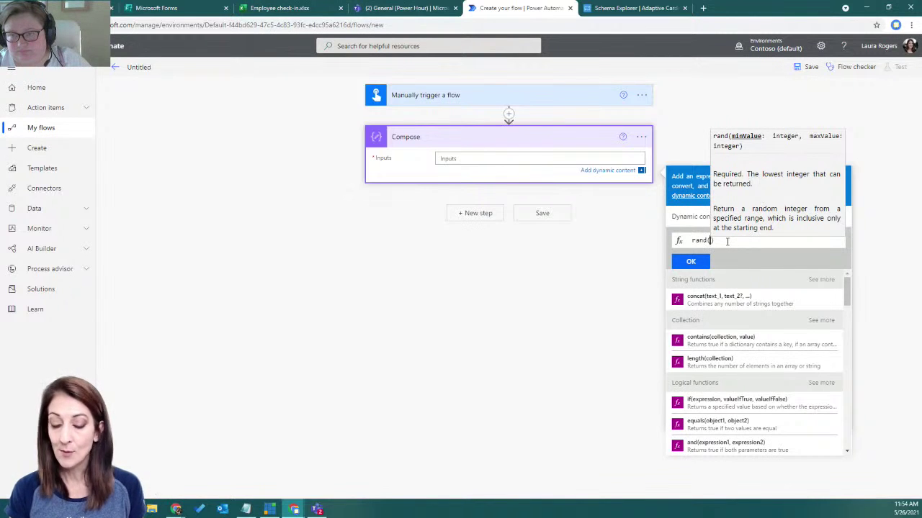
text(1,)
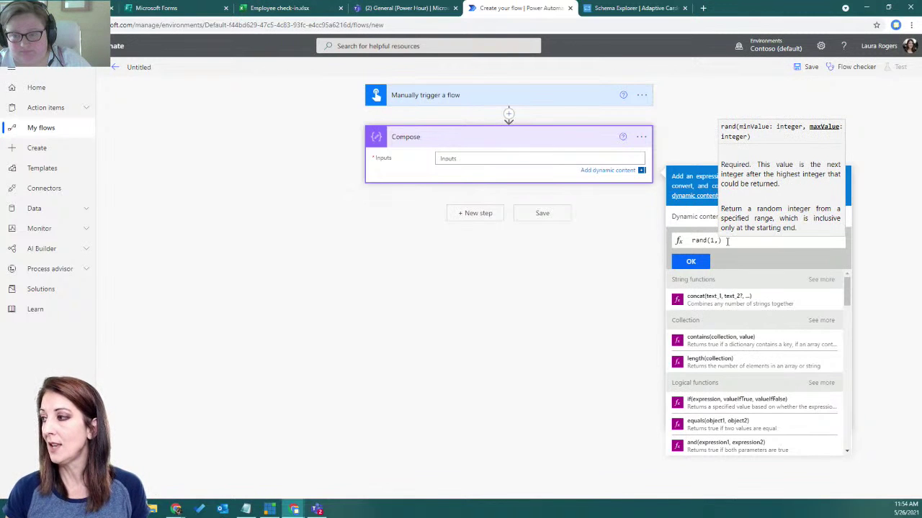
click(693, 216)
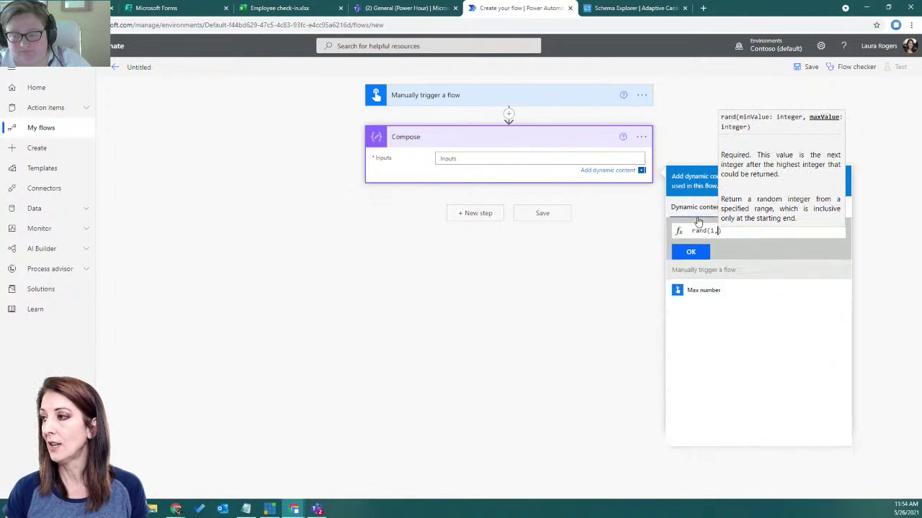
click(705, 291)
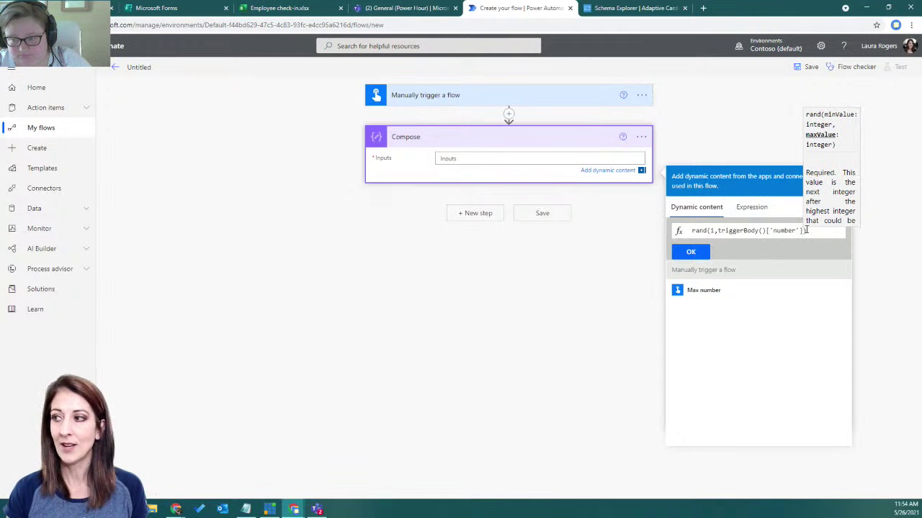
click(691, 252)
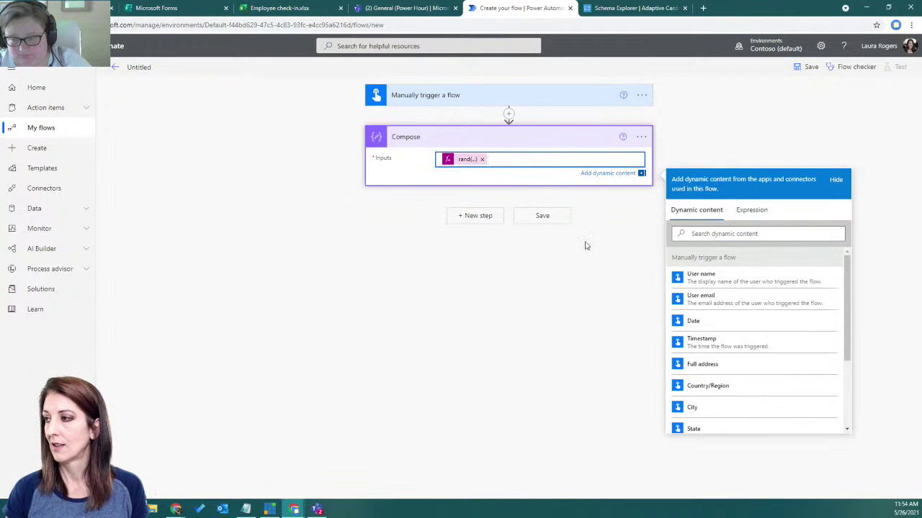
Save the random number flow and go back to its details page
click(559, 218)
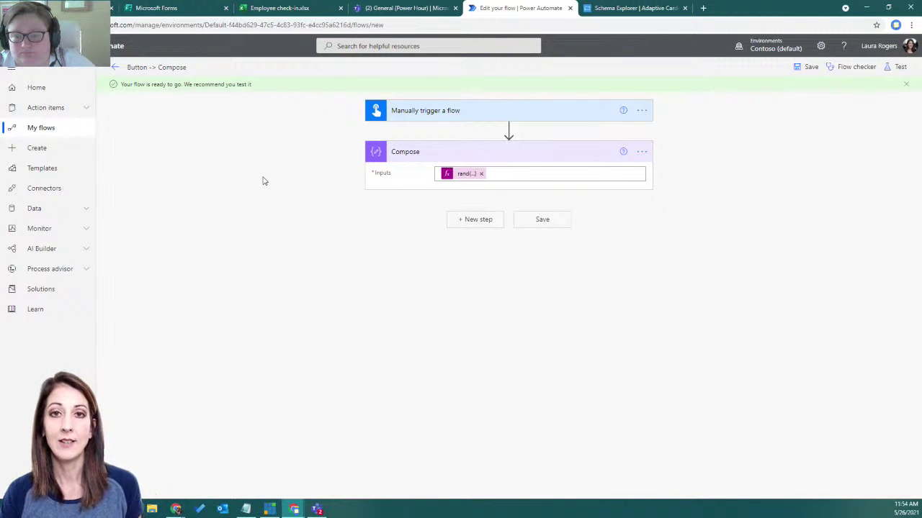
click(530, 218)
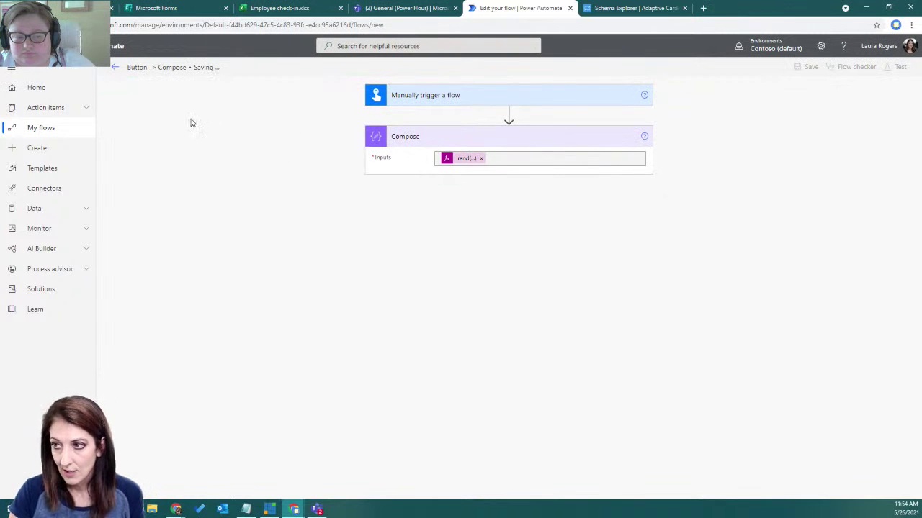
click(115, 67)
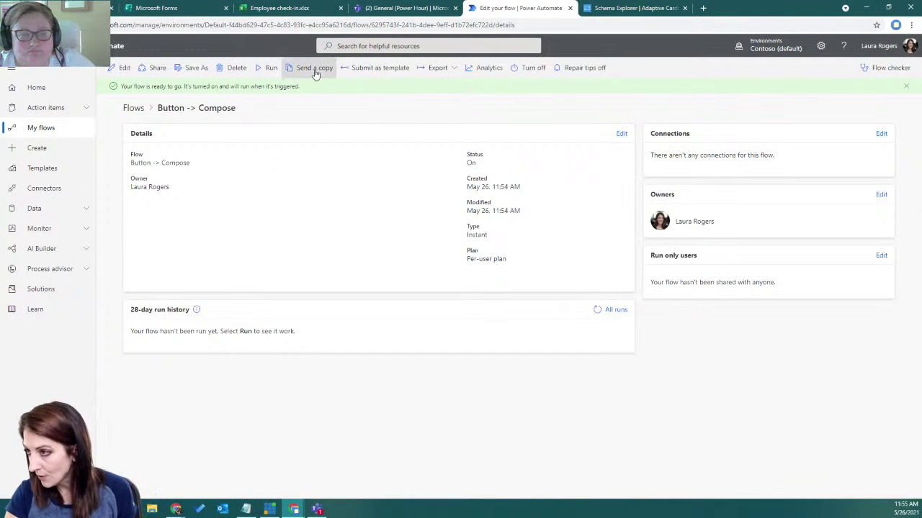
Run the flow manually with a Max number of 23 and close the run confirmation
click(267, 67)
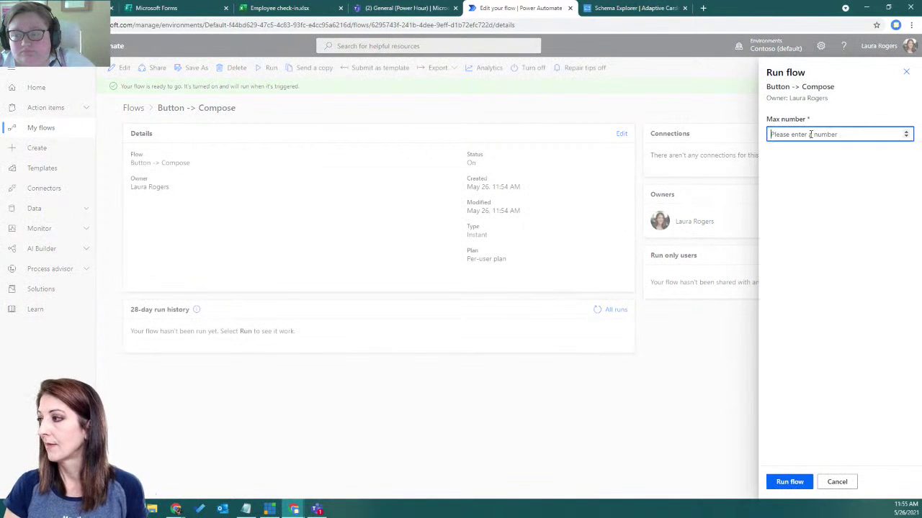
text(23)
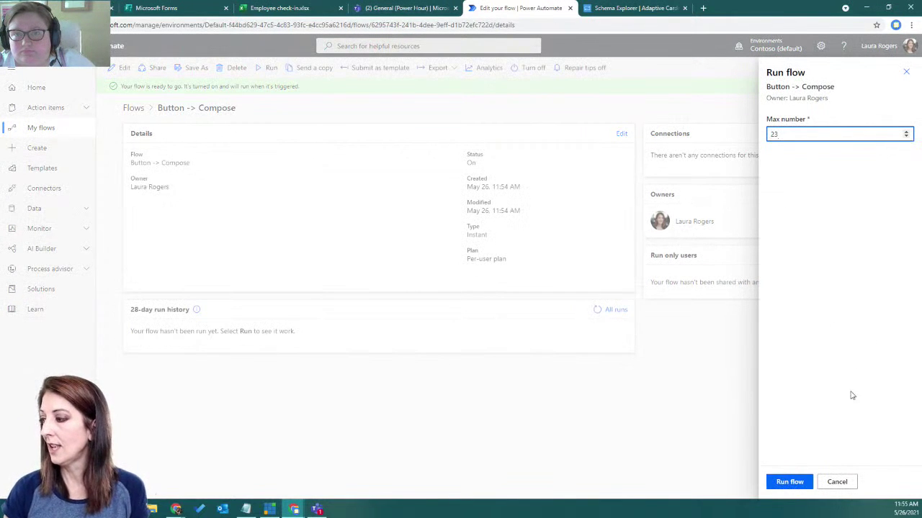
click(794, 483)
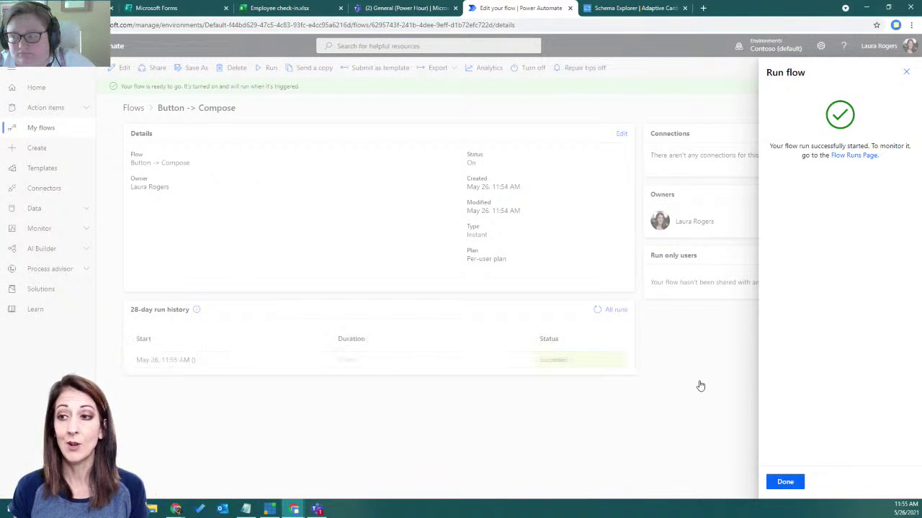
click(787, 481)
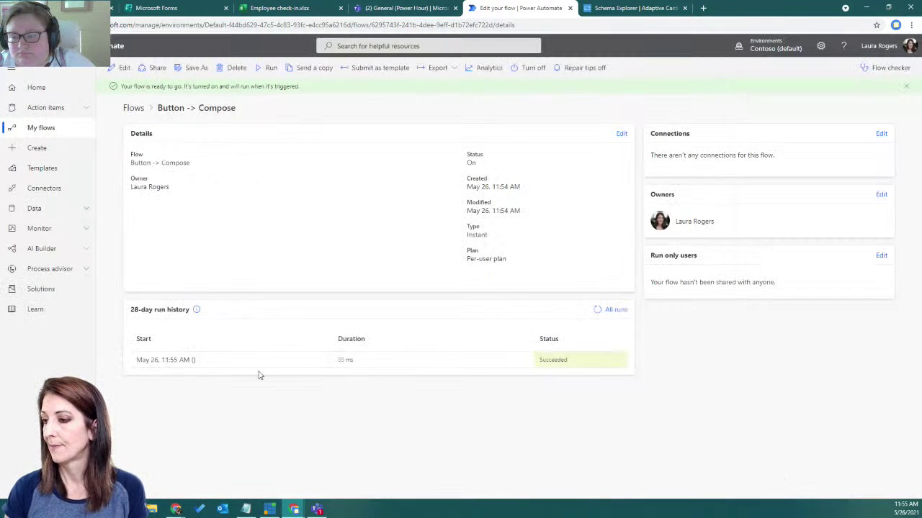
Refresh the run history, open the latest run and expand the Compose action to examine its output
click(597, 309)
click(207, 361)
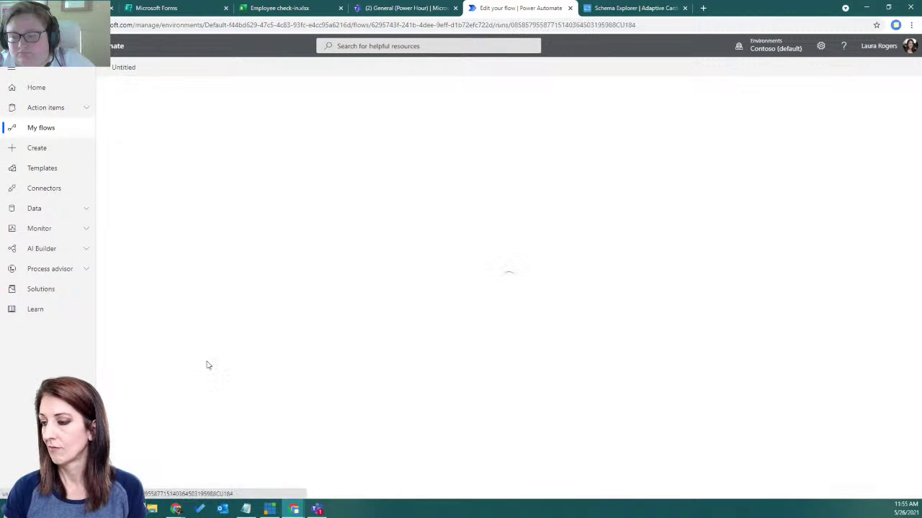
click(438, 166)
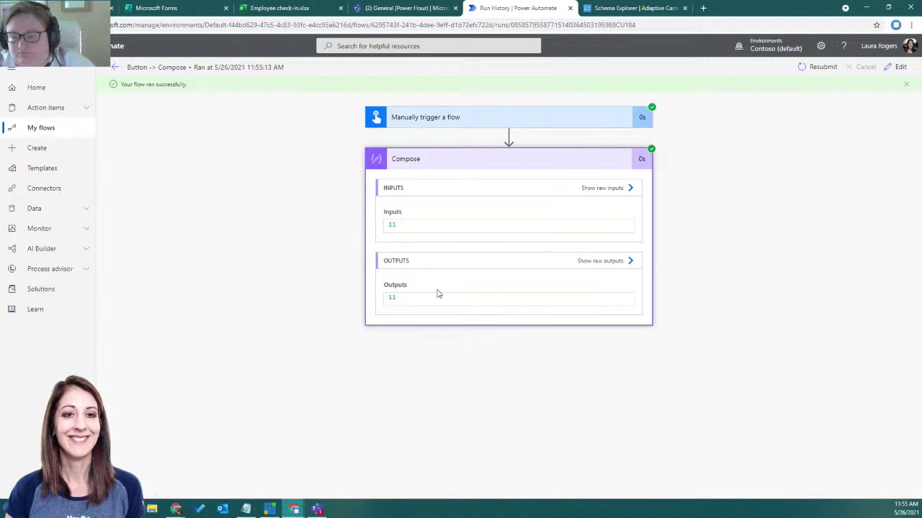